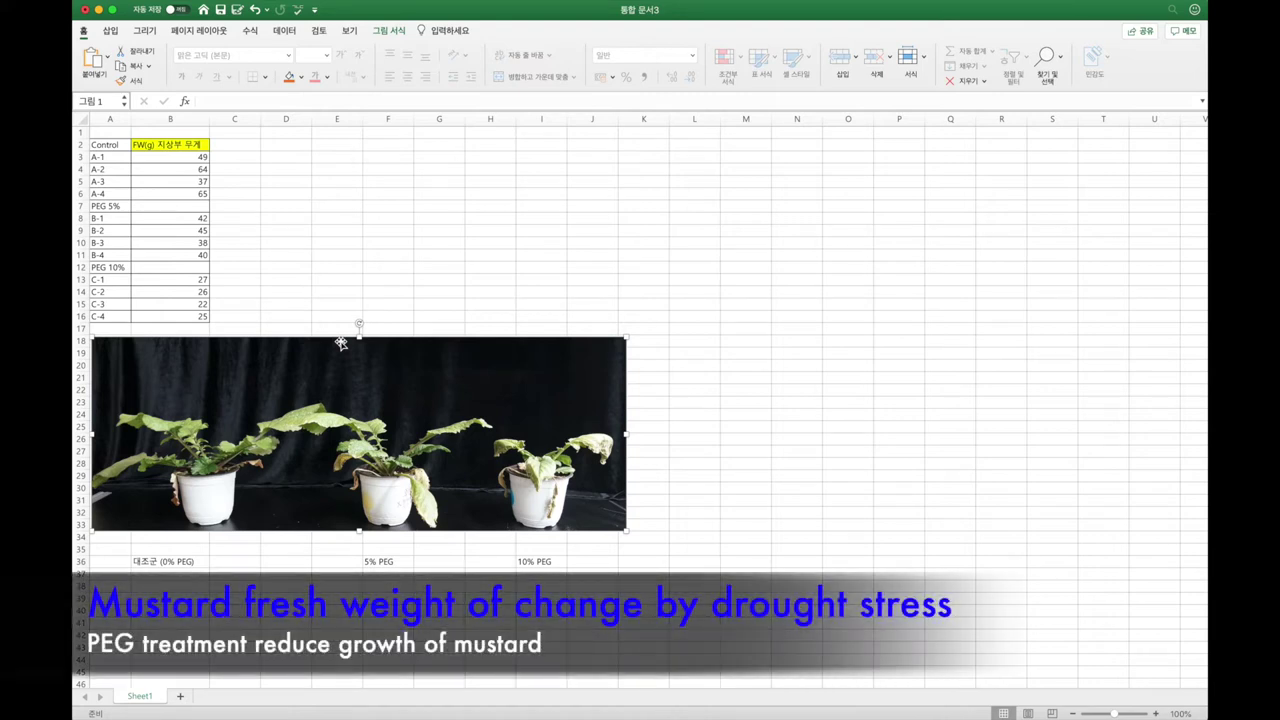
{"action": "left_click", "coordinate": [204, 538]}
{"action": "left_click", "coordinate": [385, 546]}
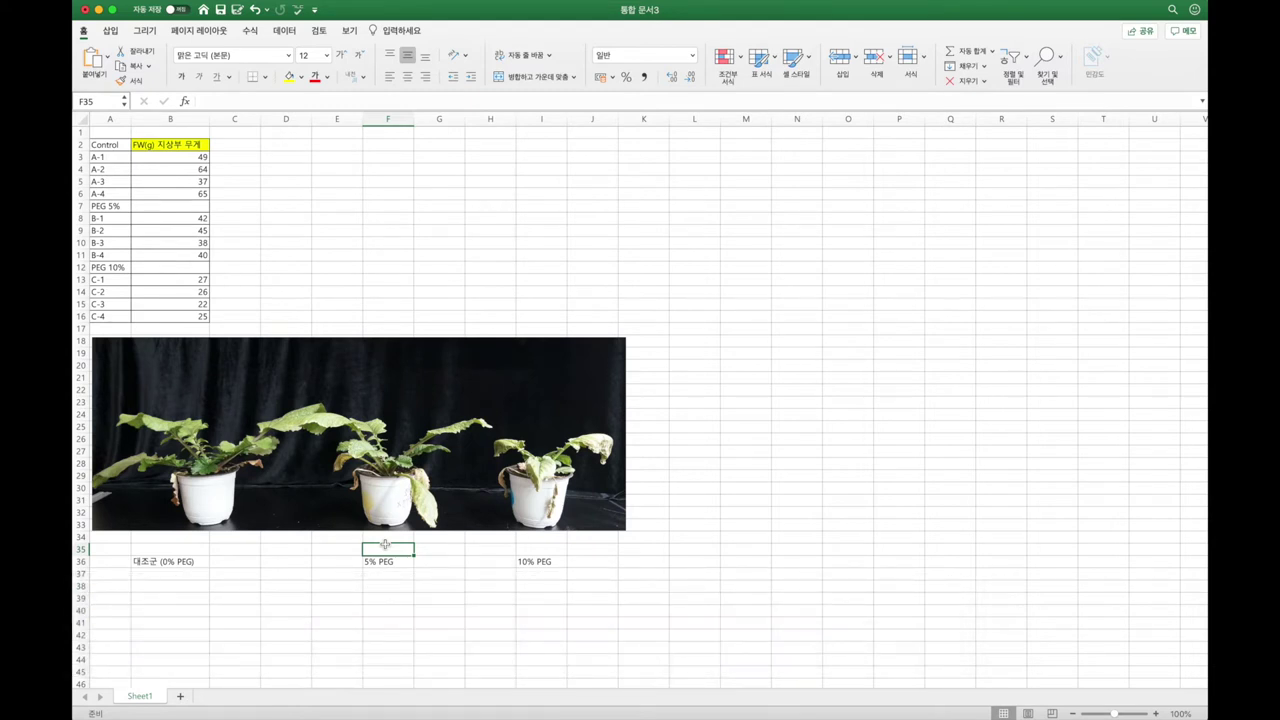
{"action": "left_click", "coordinate": [534, 539]}
{"action": "left_click", "coordinate": [540, 553]}
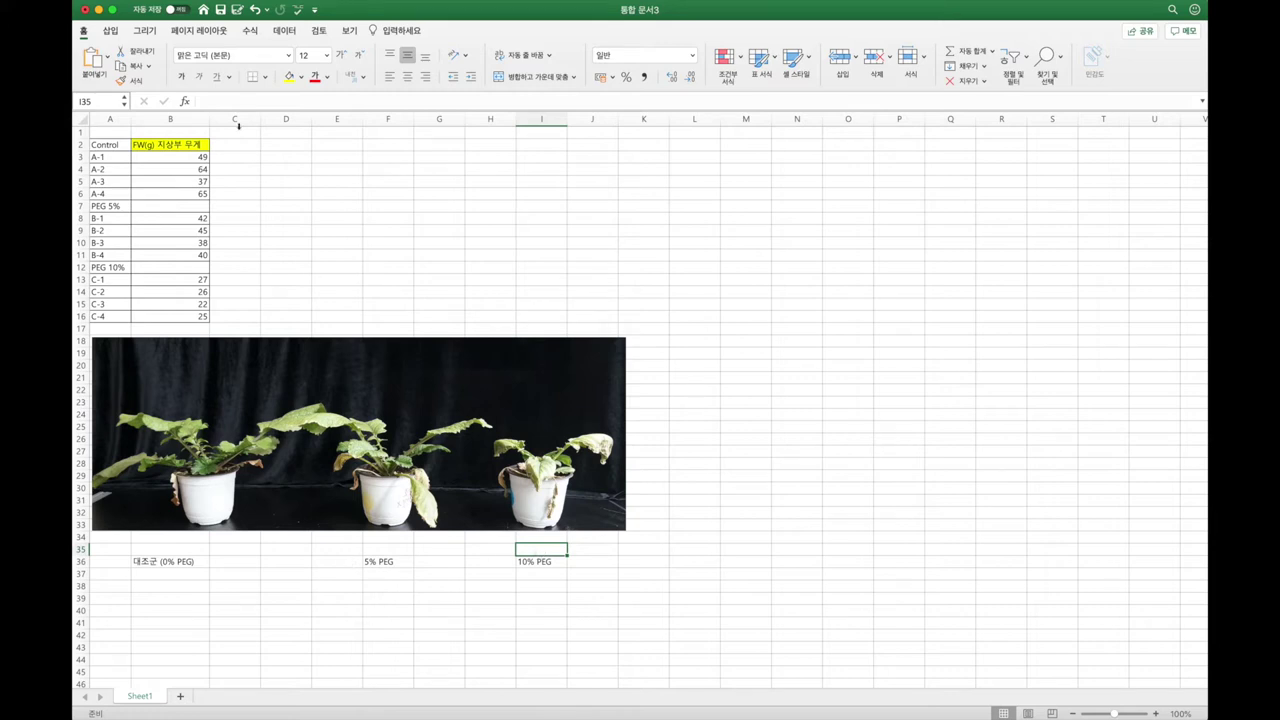
{"action": "left_click_drag", "start_coordinate": [107, 146], "coordinate": [154, 318]}
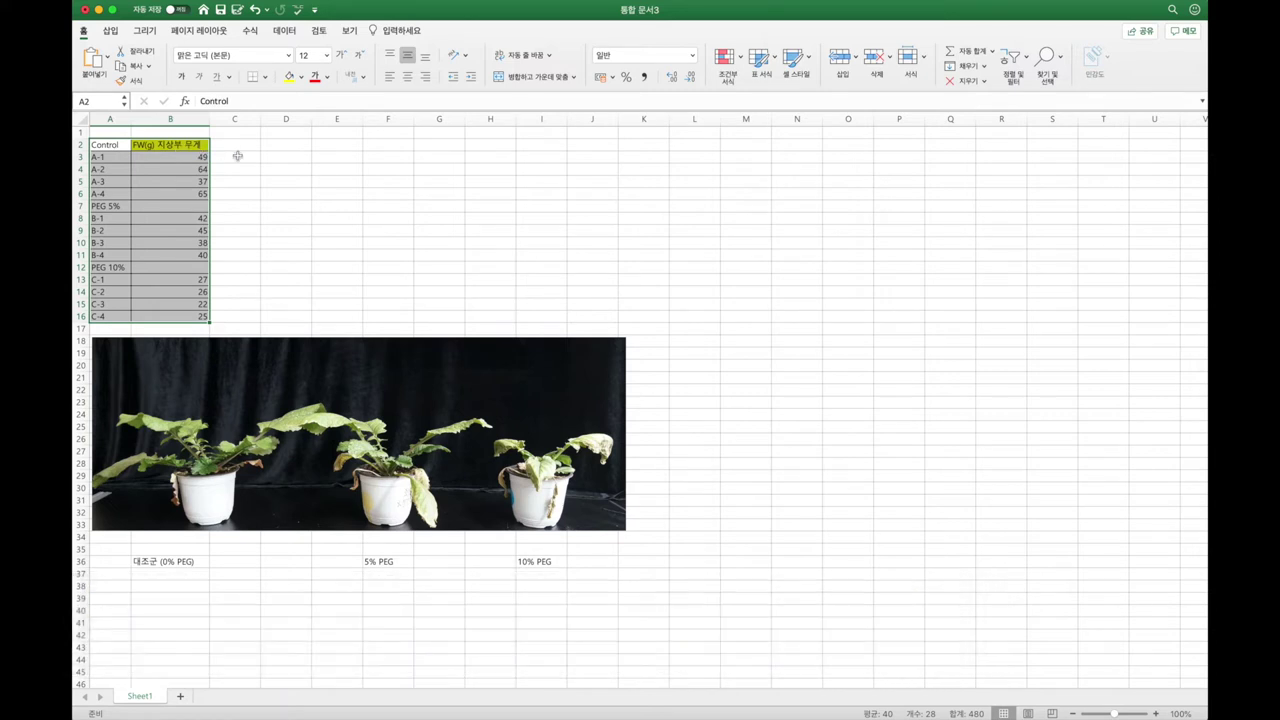
Copy the labels "대조군 (0% PEG)" and "5% PEG" from row 36 into cells D2 and E2
{"action": "left_click", "coordinate": [172, 562]}
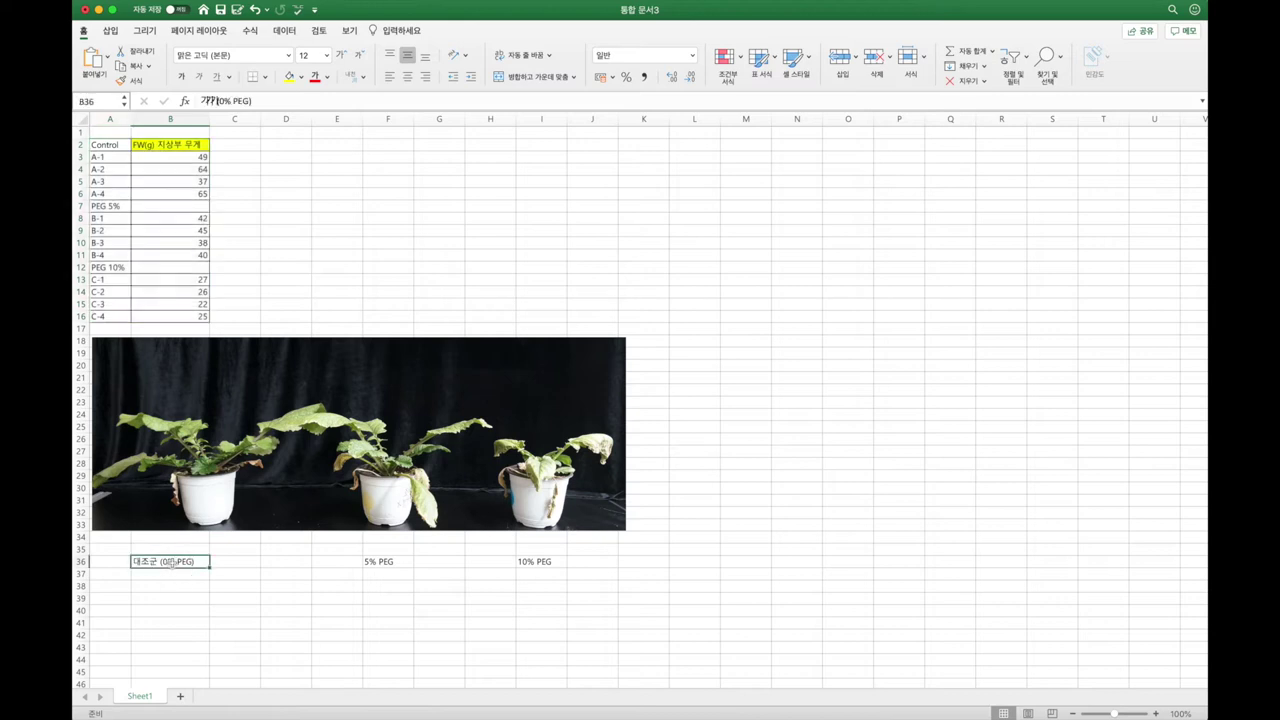
{"action": "key", "text": "super+c"}
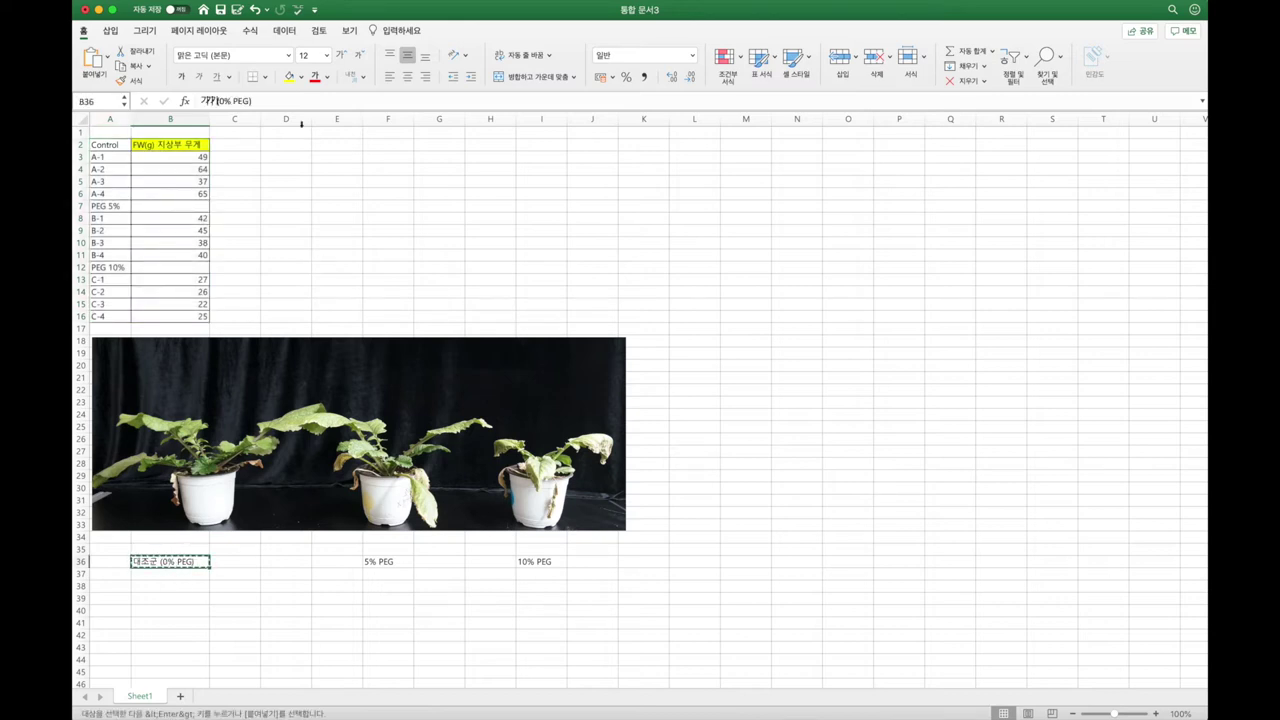
{"action": "left_click", "coordinate": [280, 147]}
{"action": "key", "text": "super+v"}
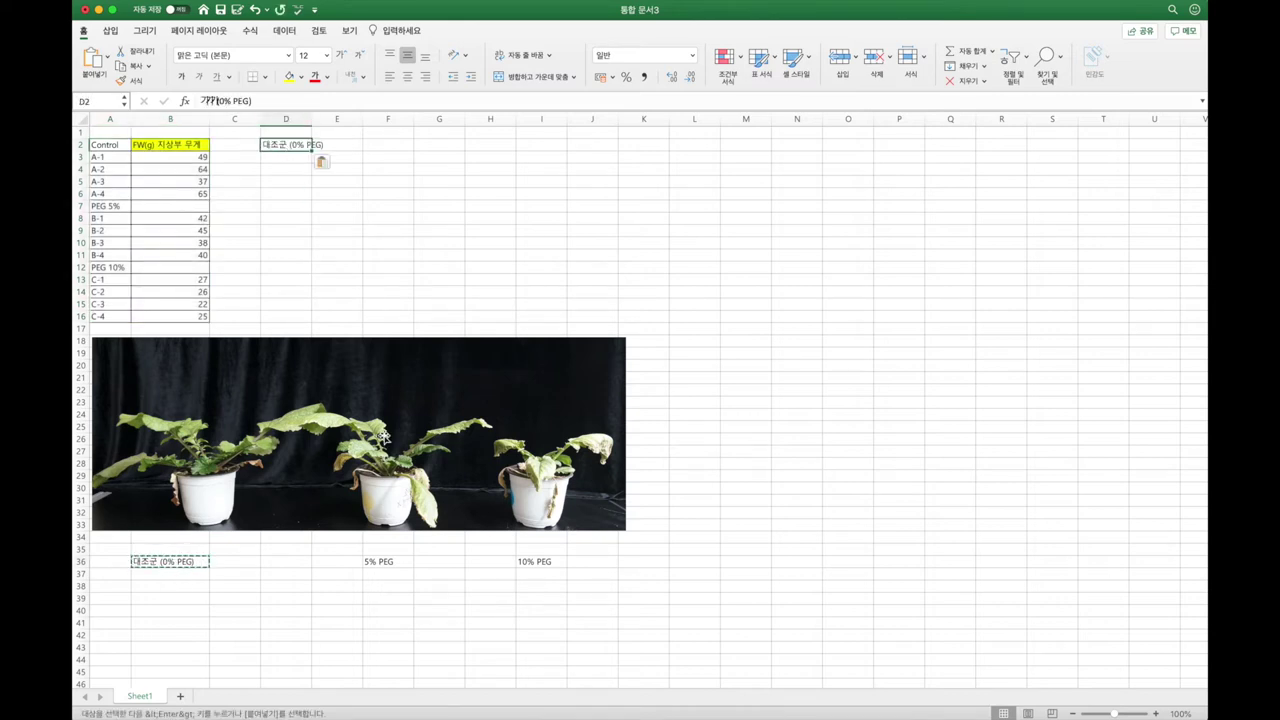
{"action": "left_click", "coordinate": [375, 560]}
{"action": "key", "text": "super+c"}
{"action": "left_click", "coordinate": [337, 145]}
{"action": "key", "text": "super+v"}
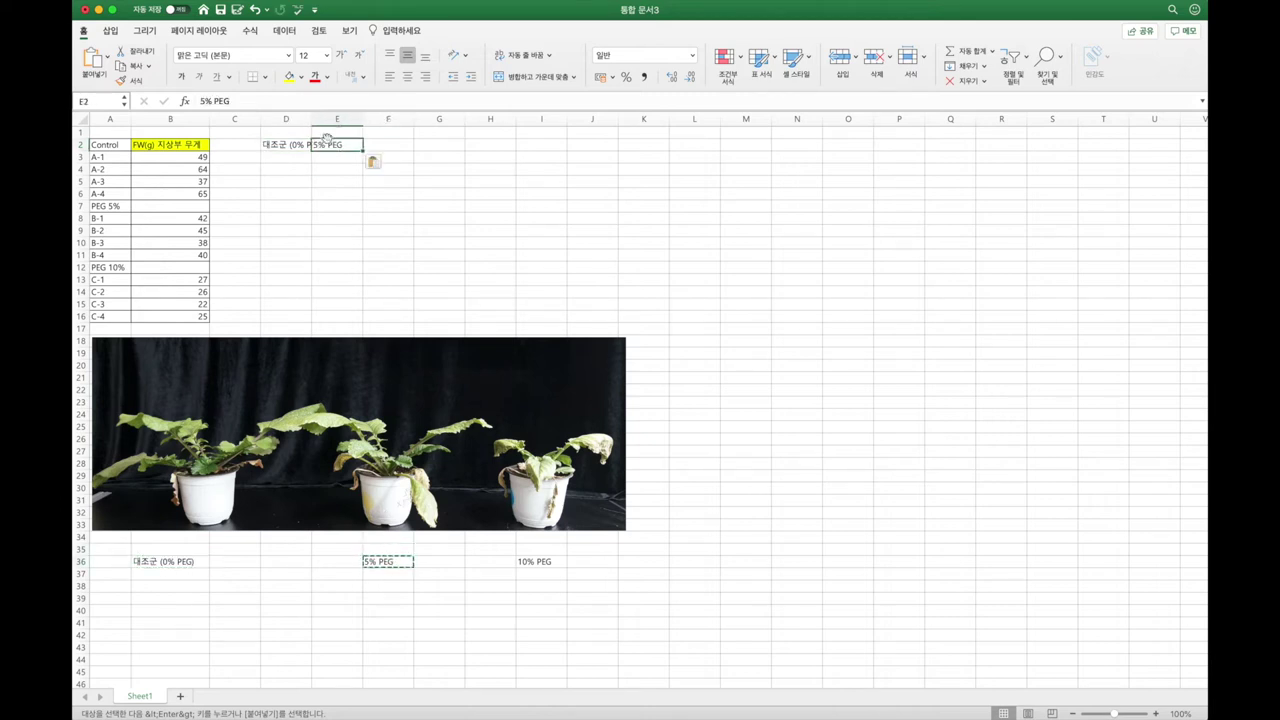
Copy the "10% PEG" label from row 36 into F2 and widen column D to fit its heading
{"action": "left_click", "coordinate": [540, 560]}
{"action": "key", "text": "super+c"}
{"action": "left_click", "coordinate": [385, 145]}
{"action": "key", "text": "super+v"}
{"action": "left_click_drag", "start_coordinate": [311, 121], "coordinate": [334, 120]}
{"action": "left_click", "coordinate": [301, 146]}
{"action": "left_click", "coordinate": [349, 145]}
{"action": "left_click", "coordinate": [398, 146]}
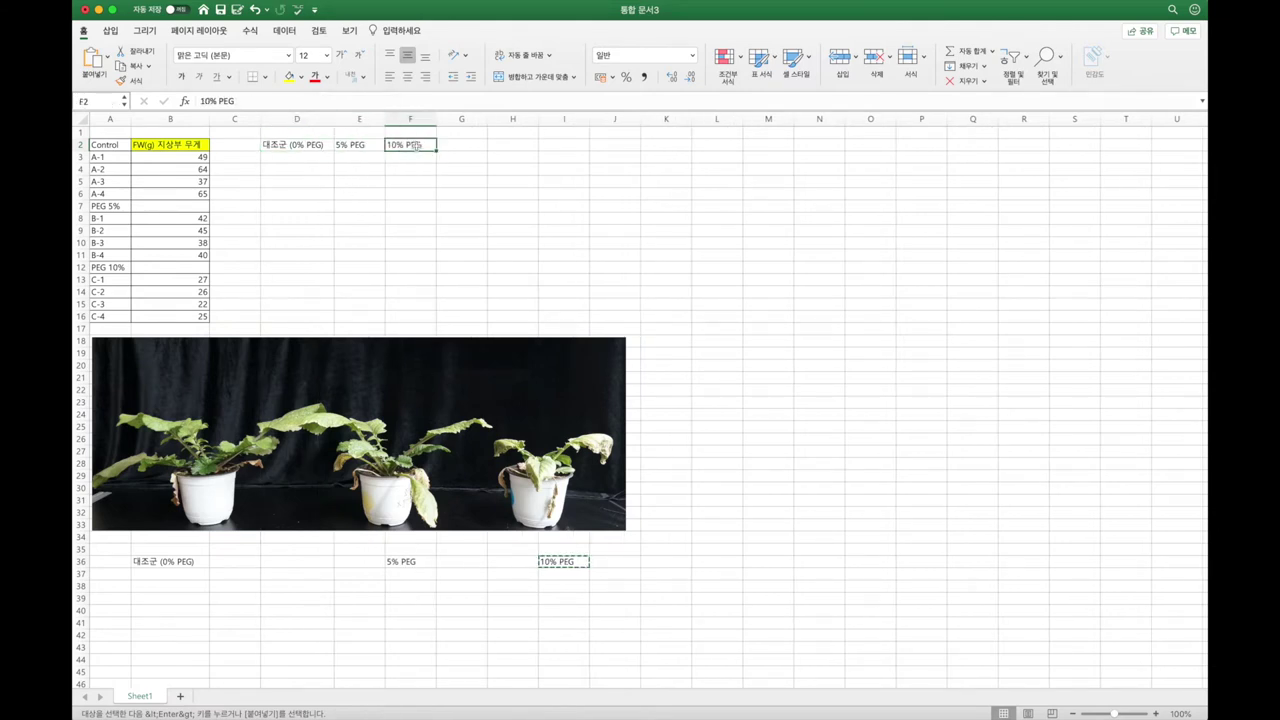
Copy the yellow heading "FW(g) 지상부 무게" from B2 into C3 and autofit column C
{"action": "left_click", "coordinate": [236, 158]}
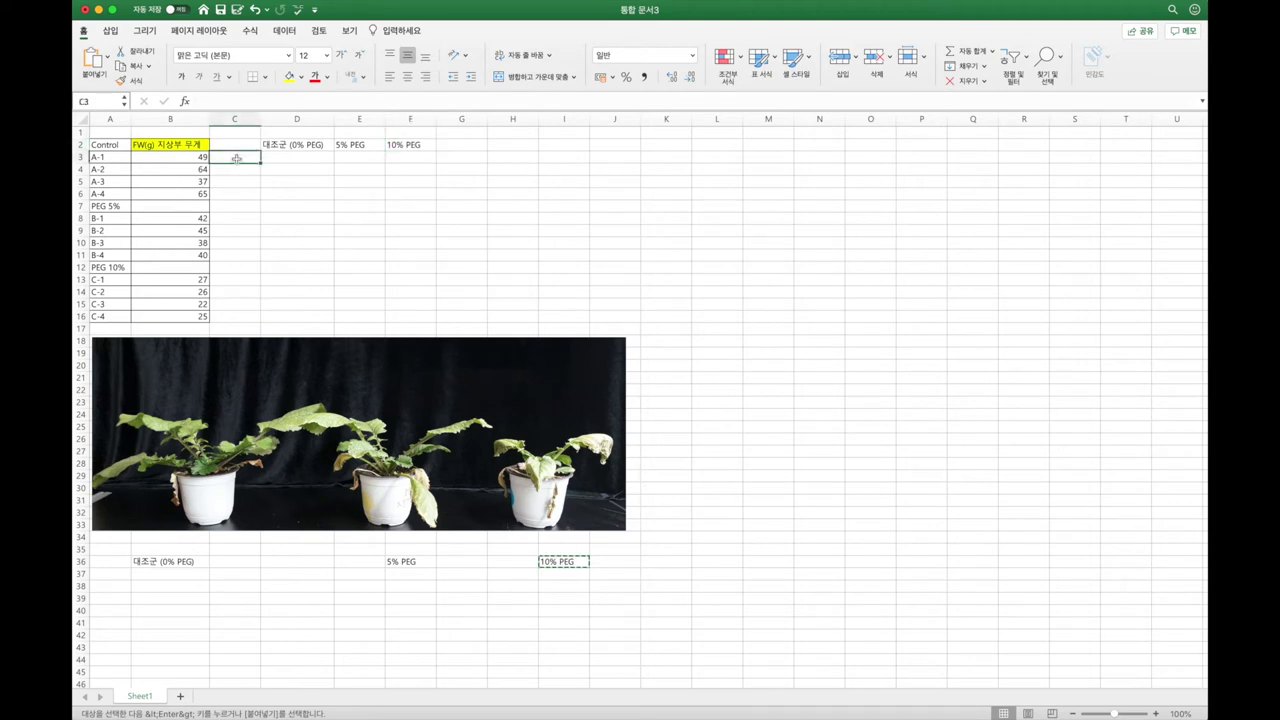
{"action": "left_click", "coordinate": [200, 145]}
{"action": "key", "text": "super+c"}
{"action": "left_click", "coordinate": [245, 156]}
{"action": "key", "text": "super+v"}
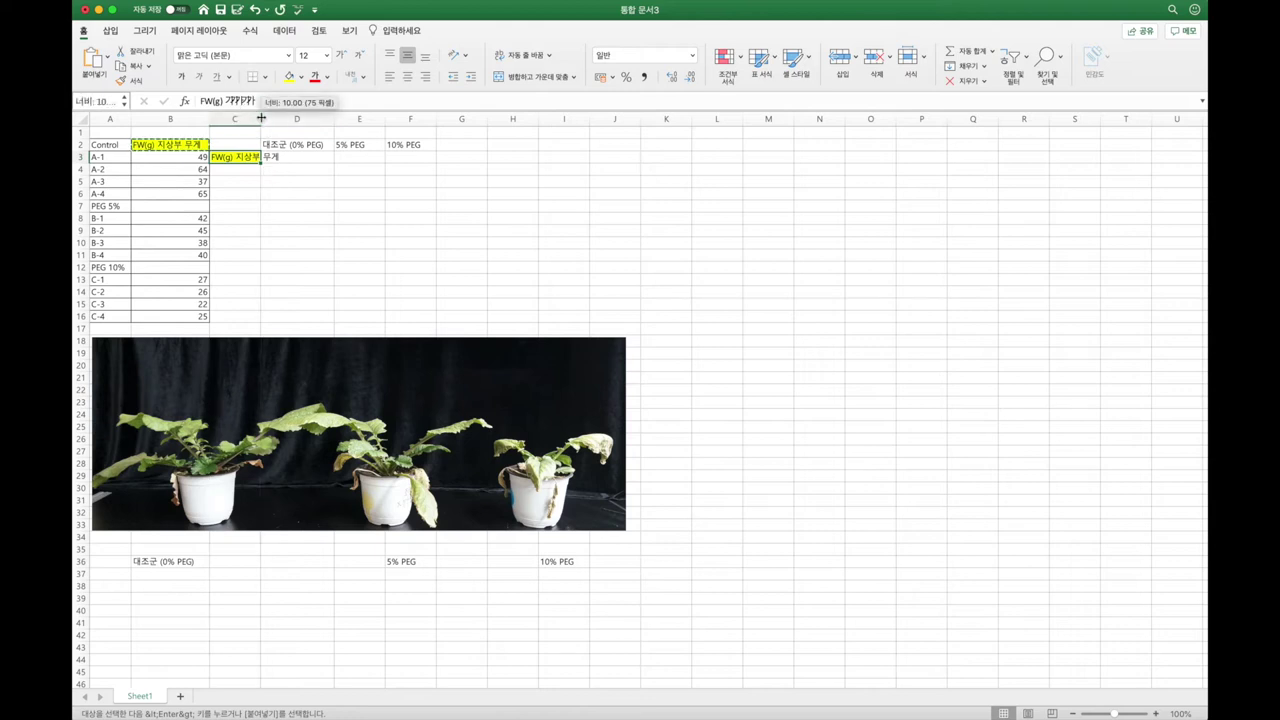
{"action": "double_click", "coordinate": [260, 120]}
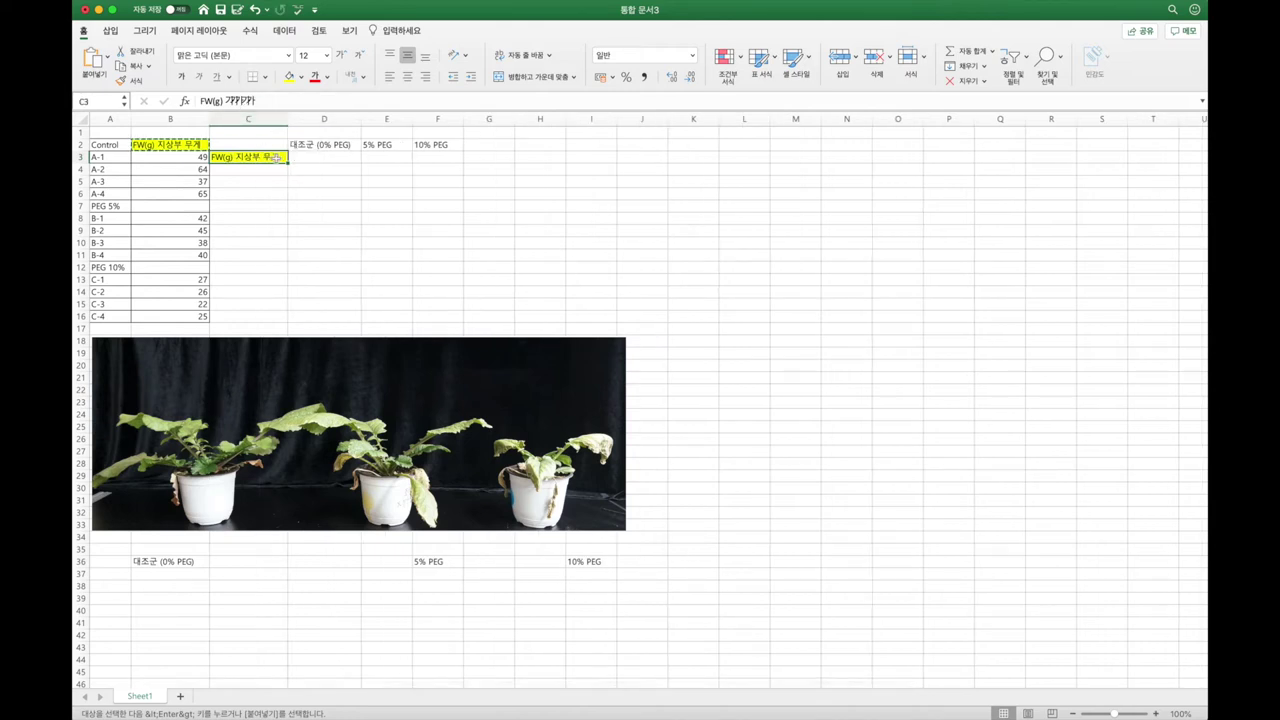
Enter the row label "표준편차" in cell C4
{"action": "left_click", "coordinate": [265, 169]}
{"action": "type", "text": "vt"}
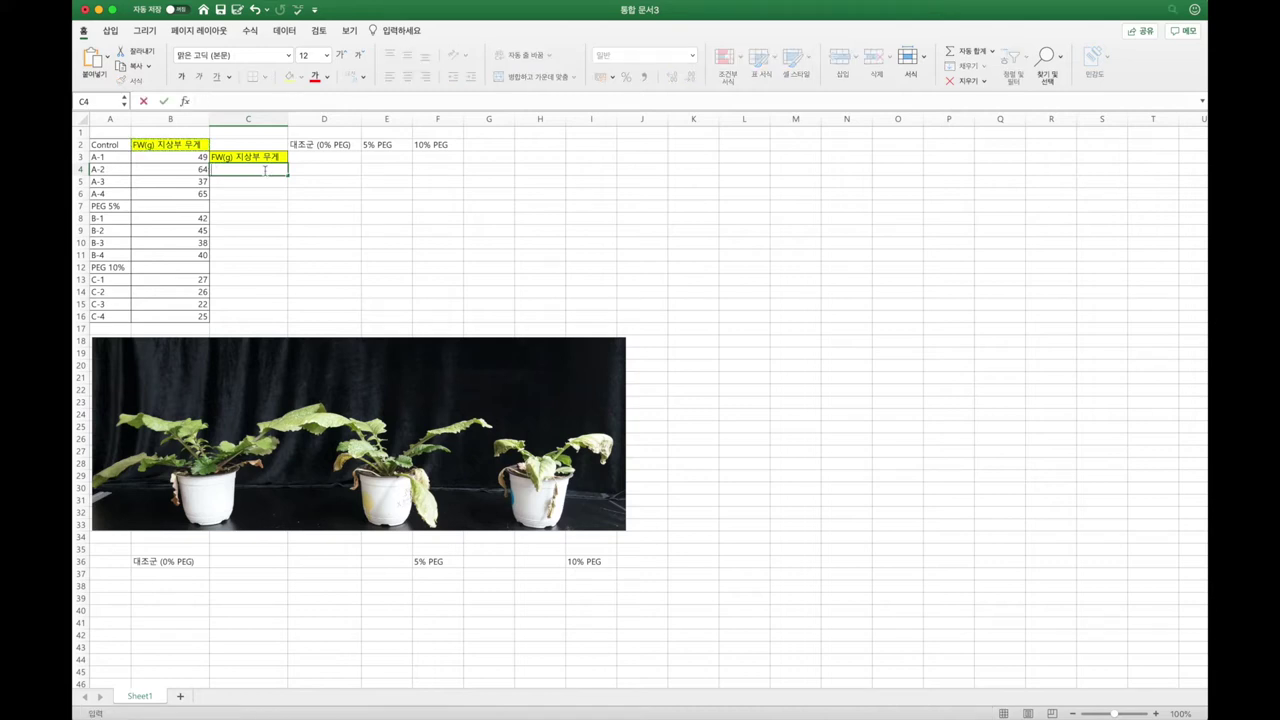
{"action": "type", "text": "피"}
{"action": "type", "text": "준편"}
{"action": "type", "text": "차"}
{"action": "key", "text": "Return"}
Extend the C3 label to "FW(g) 지상부 무게 평균" and widen column C to fit it
{"action": "left_click", "coordinate": [265, 157]}
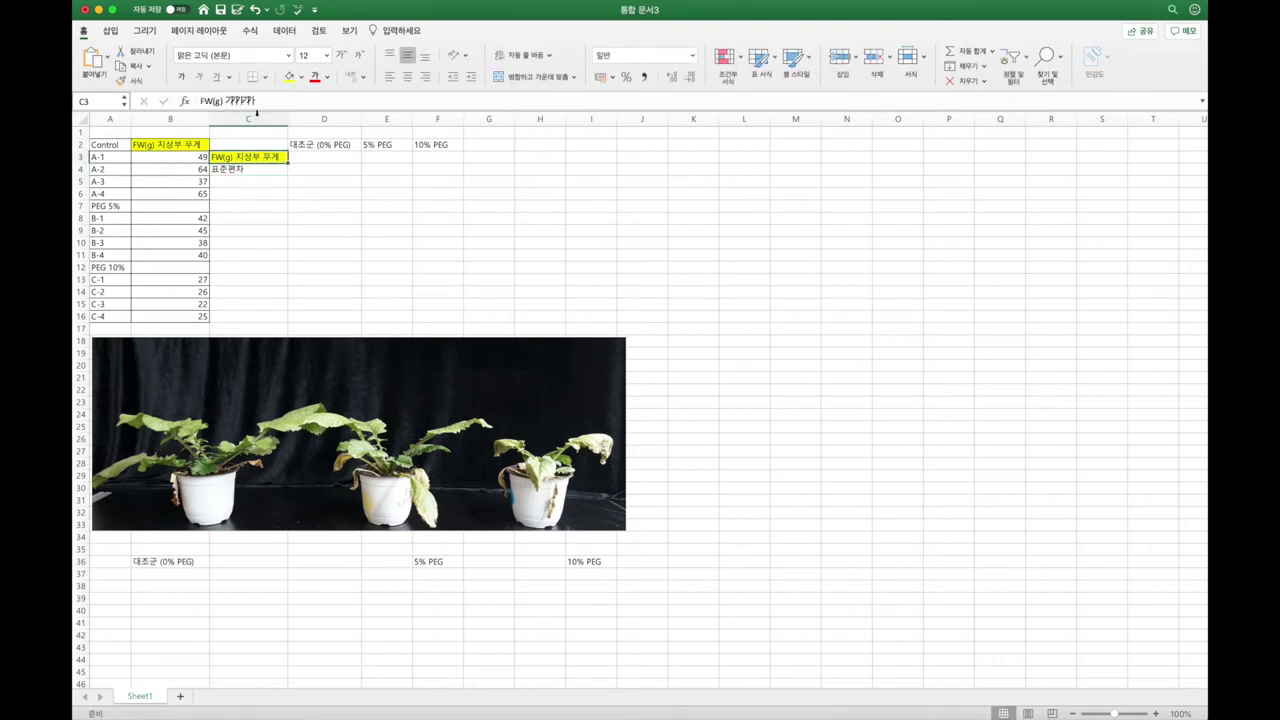
{"action": "double_click", "coordinate": [237, 157]}
{"action": "left_click_drag", "start_coordinate": [237, 157], "coordinate": [287, 157]}
{"action": "left_click", "coordinate": [285, 157]}
{"action": "type", "text": "대조군"}
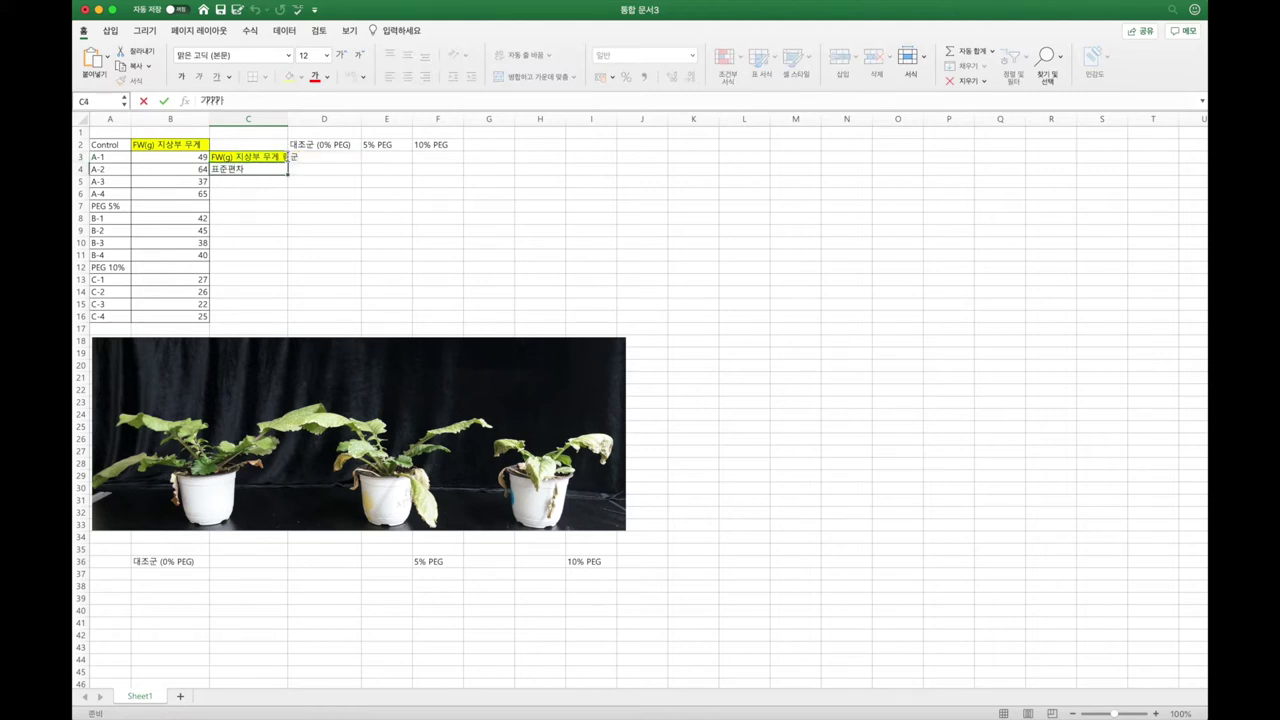
{"action": "key", "text": "Return"}
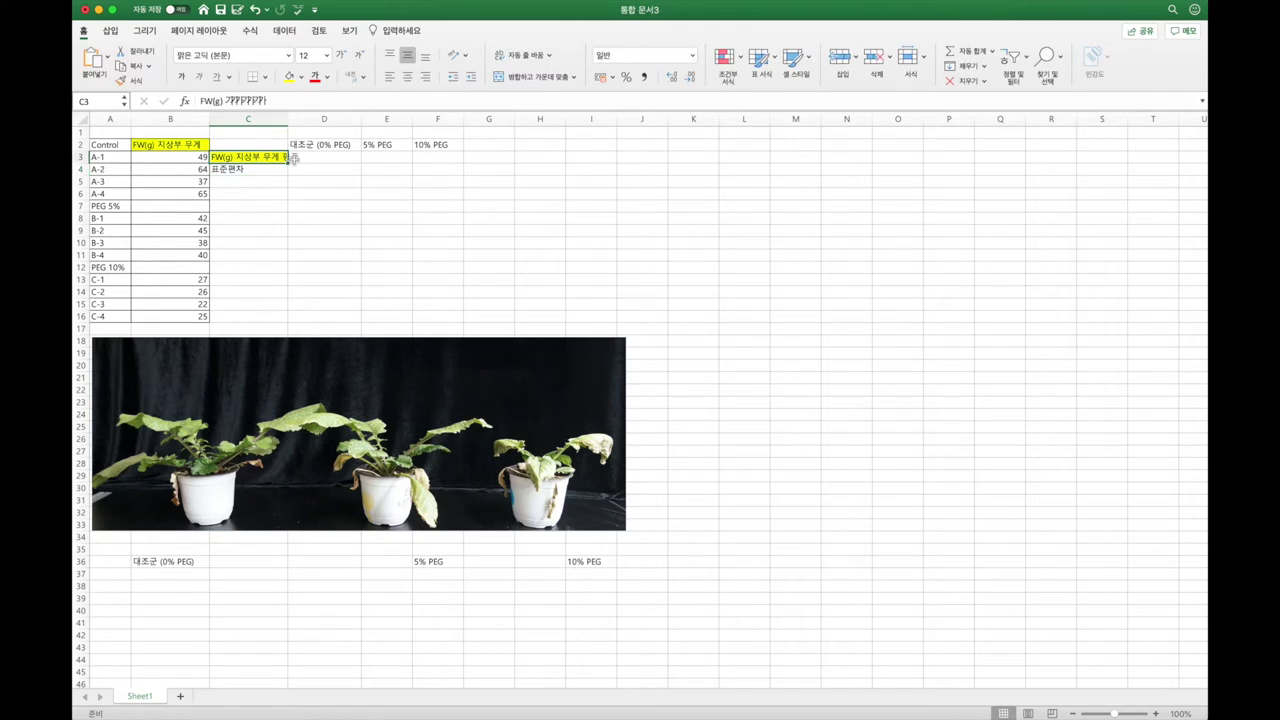
{"action": "double_click", "coordinate": [284, 158]}
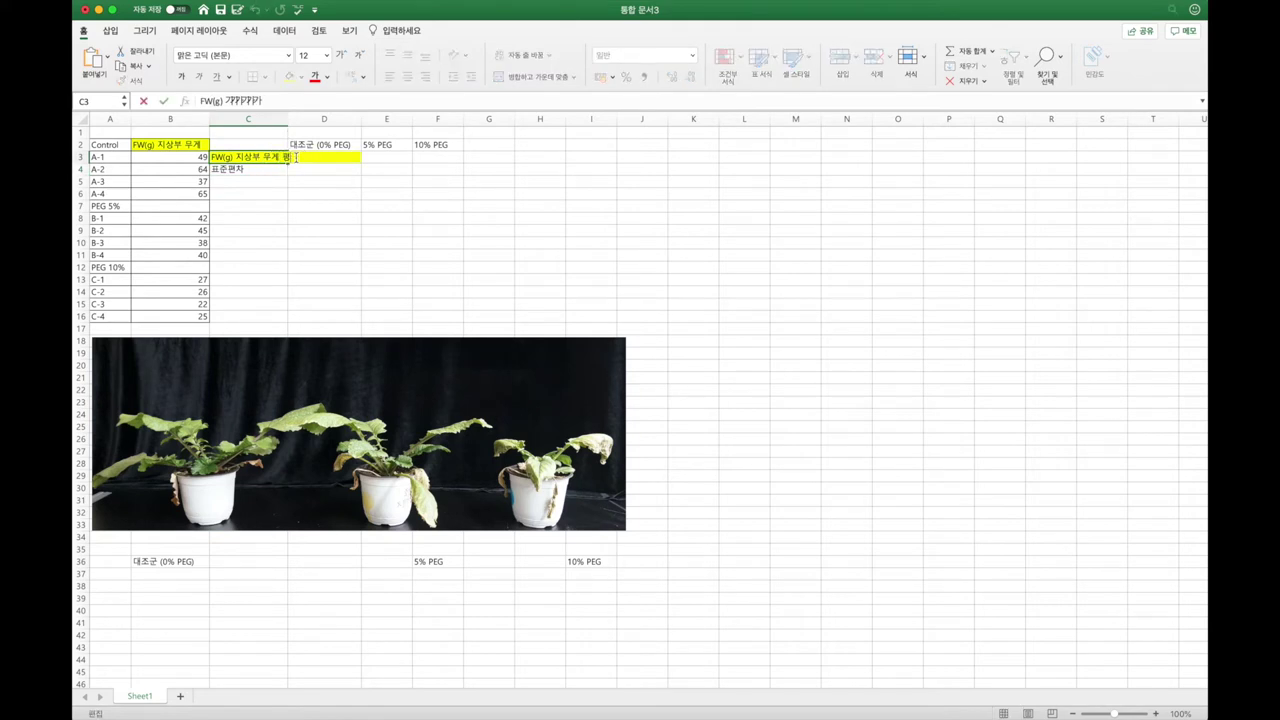
{"action": "type", "text": "균"}
{"action": "left_click", "coordinate": [312, 157]}
{"action": "left_click_drag", "start_coordinate": [286, 118], "coordinate": [308, 118]}
Insert the AVERAGE function in D3 for the control weights in B3:B6
{"action": "double_click", "coordinate": [367, 148]}
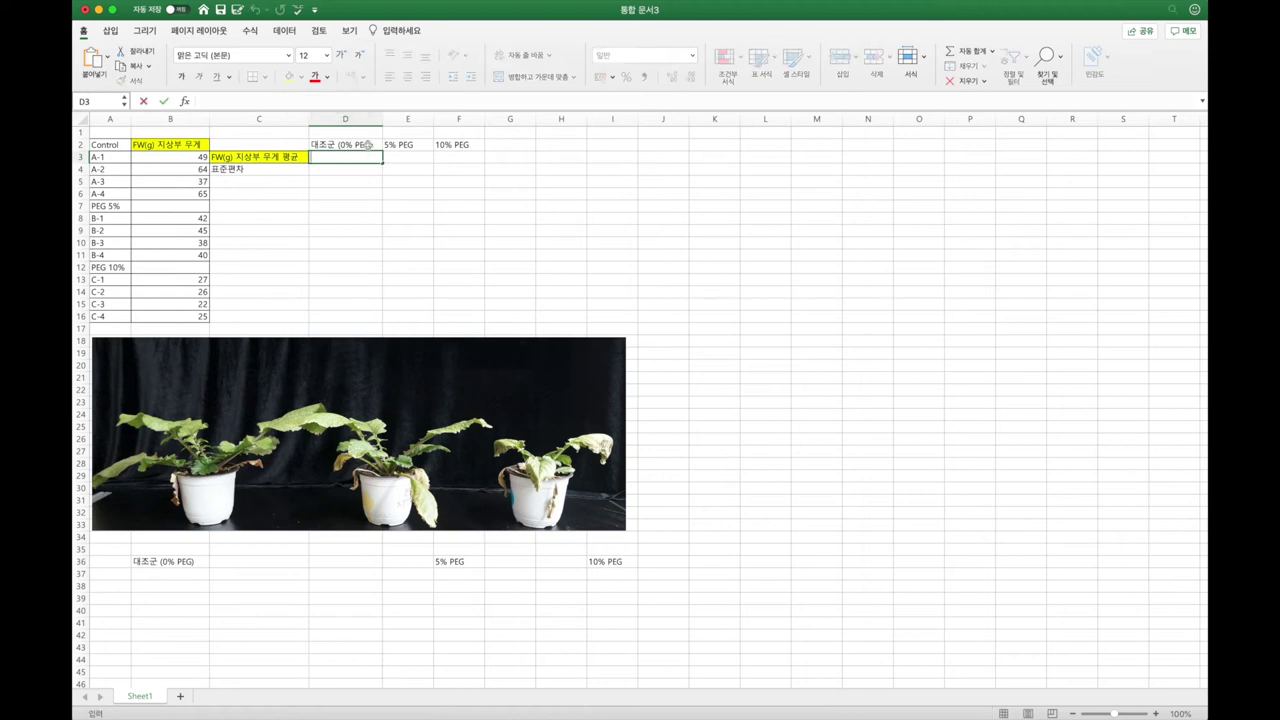
{"action": "left_click", "coordinate": [367, 159]}
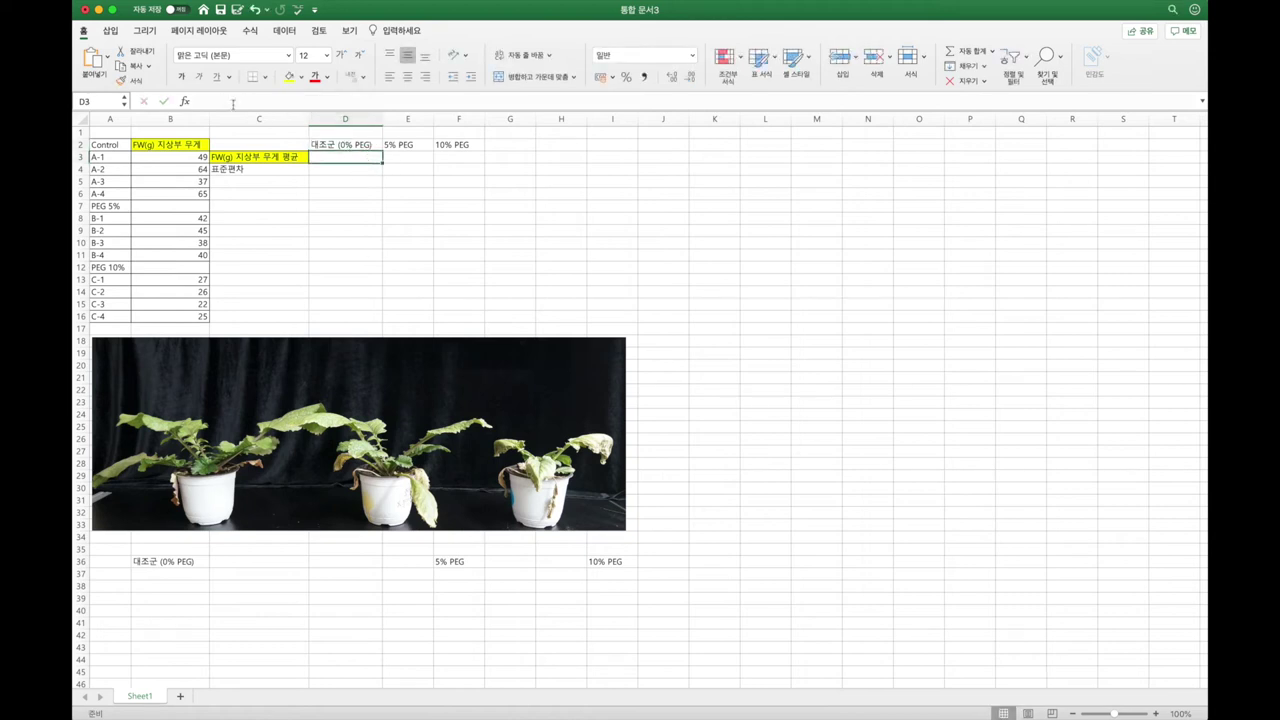
{"action": "left_click", "coordinate": [184, 101]}
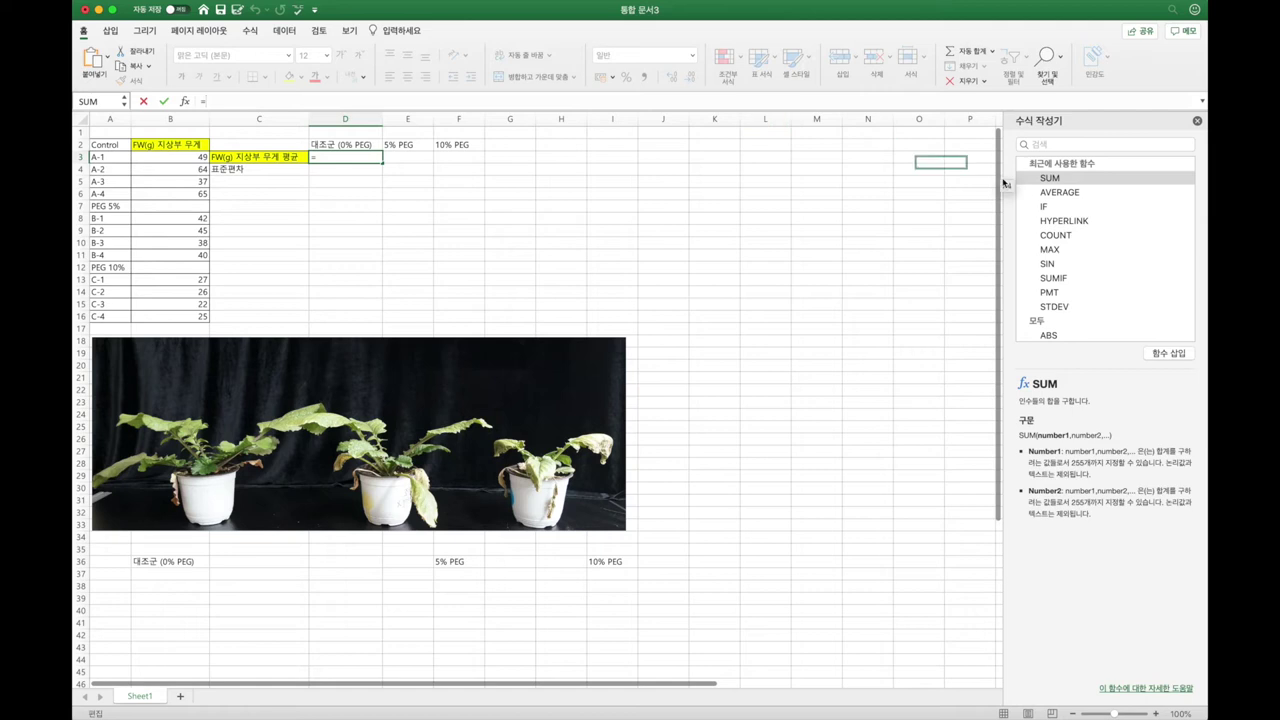
{"action": "left_click", "coordinate": [1126, 192]}
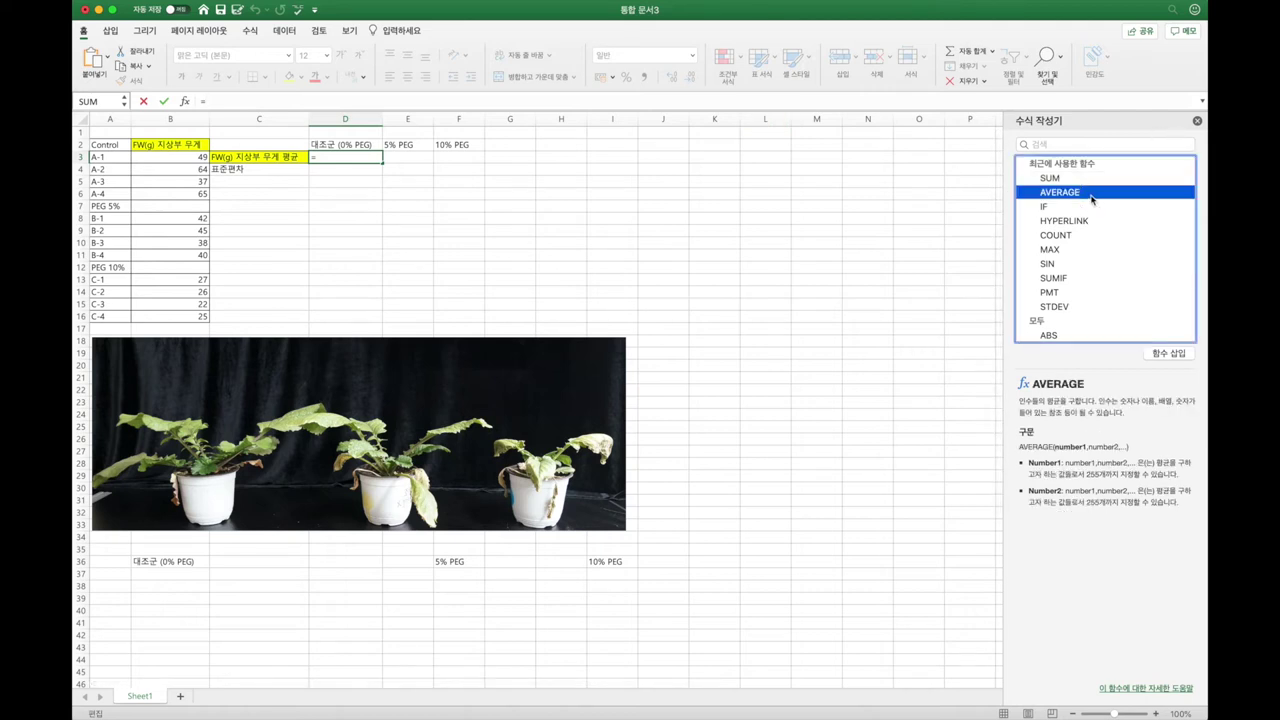
{"action": "left_click", "coordinate": [338, 160]}
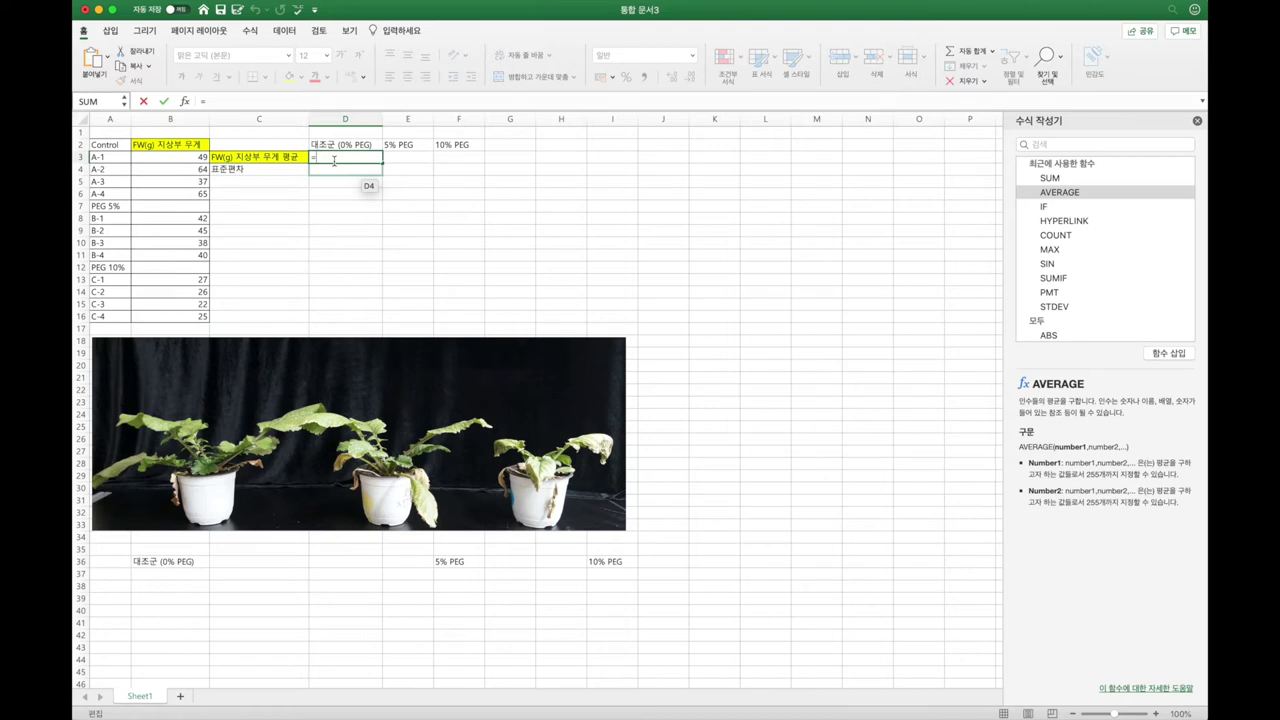
{"action": "double_click", "coordinate": [1060, 192]}
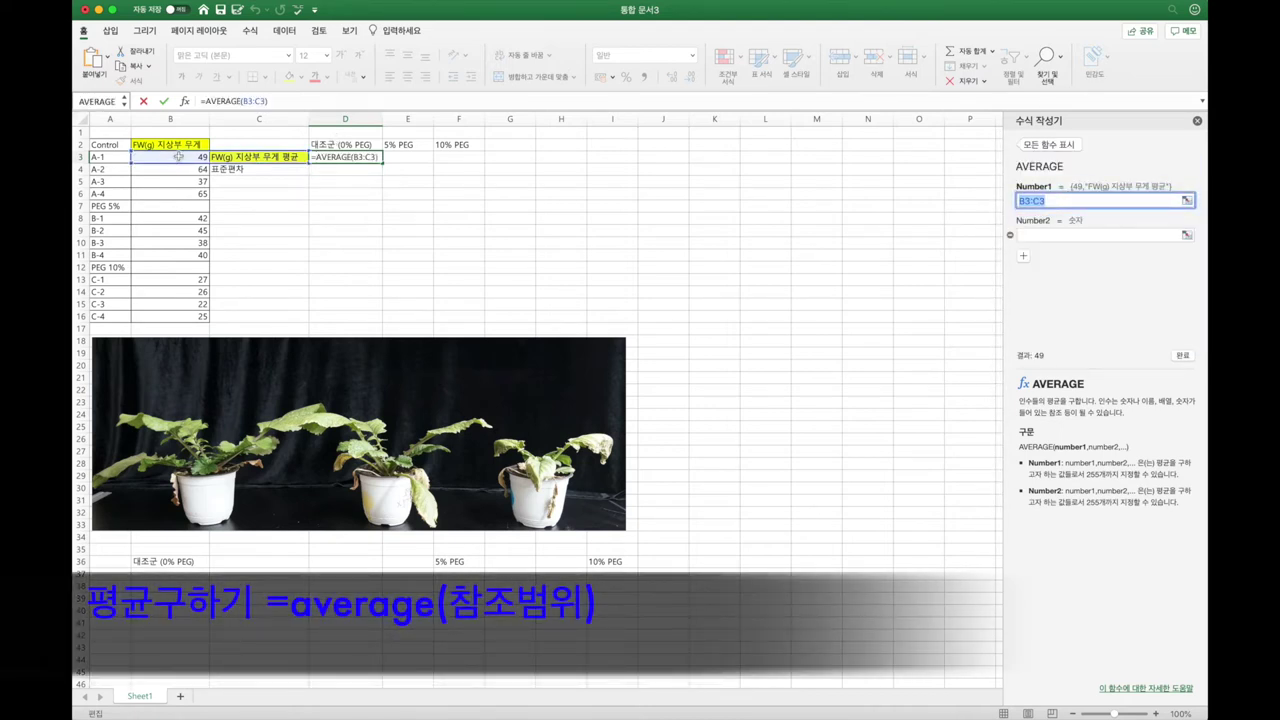
{"action": "left_click_drag", "start_coordinate": [131, 160], "coordinate": [131, 192]}
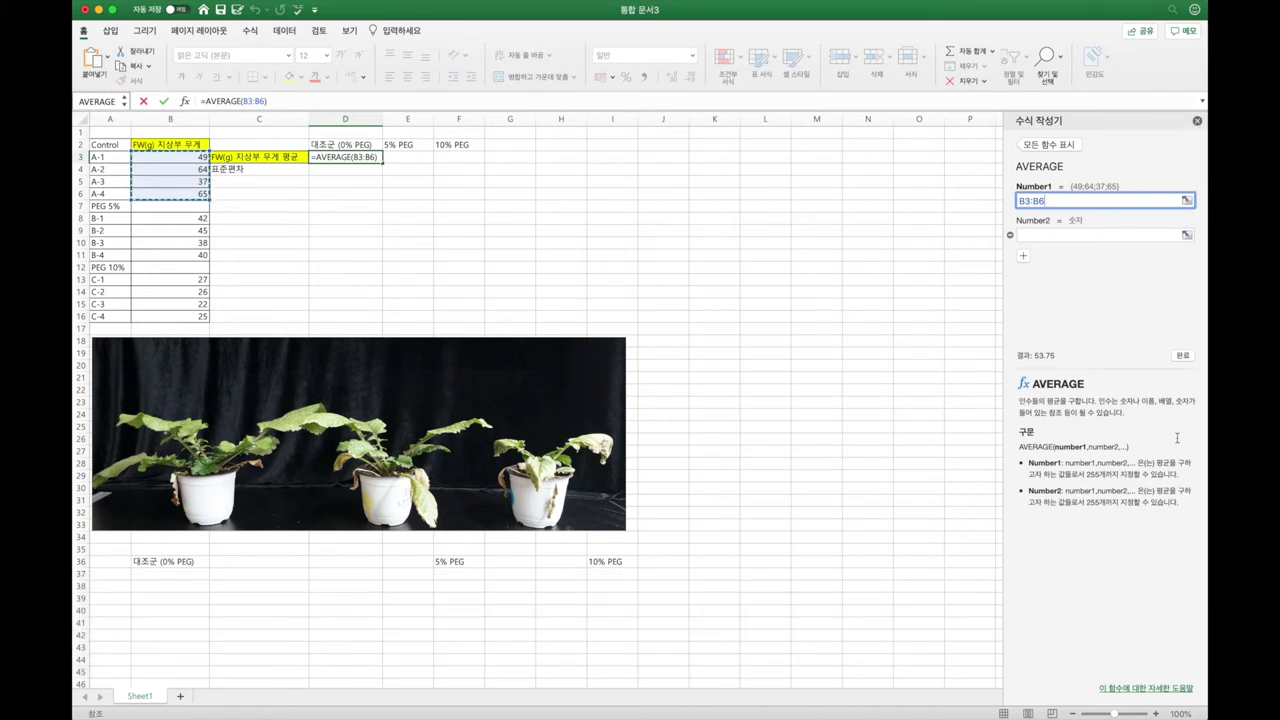
{"action": "left_click", "coordinate": [1183, 356]}
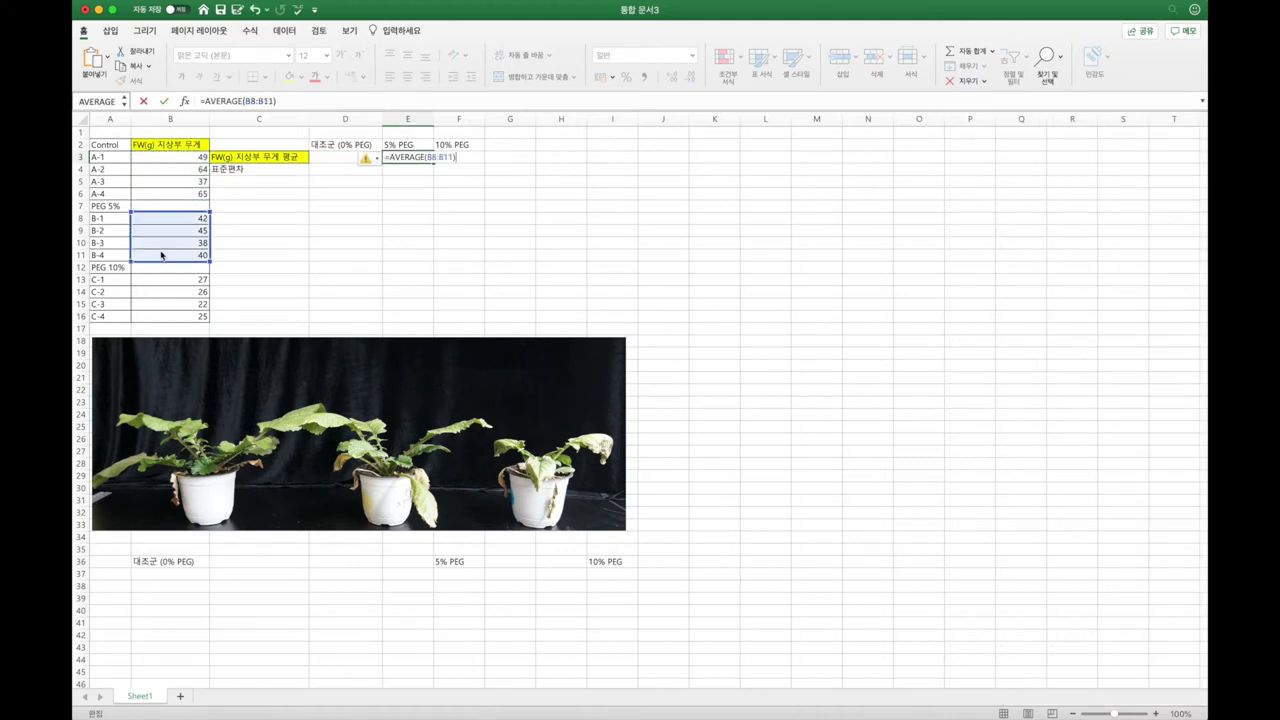
Complete the treatment averages, using B8:B11 for 5% PEG in E3 and B13:B16 for 10% PEG in F3
{"action": "key", "text": "Return"}
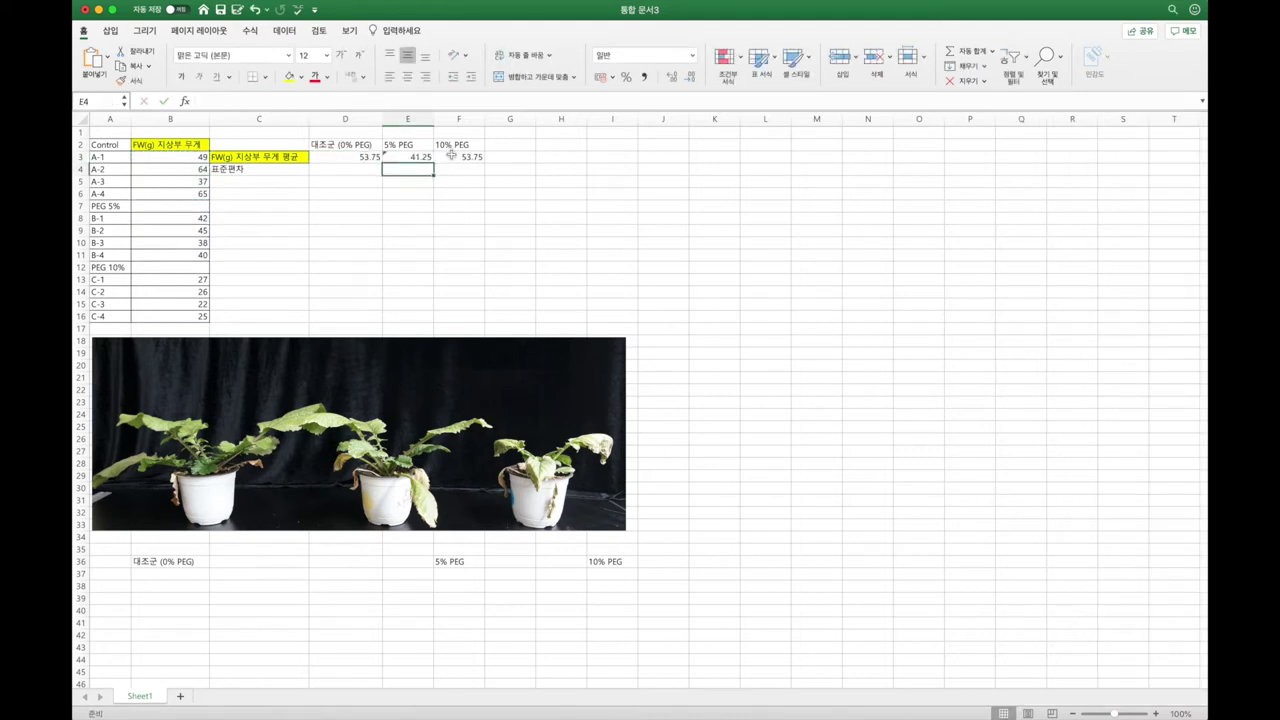
{"action": "double_click", "coordinate": [451, 157]}
{"action": "left_click_drag", "start_coordinate": [340, 200], "coordinate": [156, 320]}
{"action": "key", "text": "Return"}
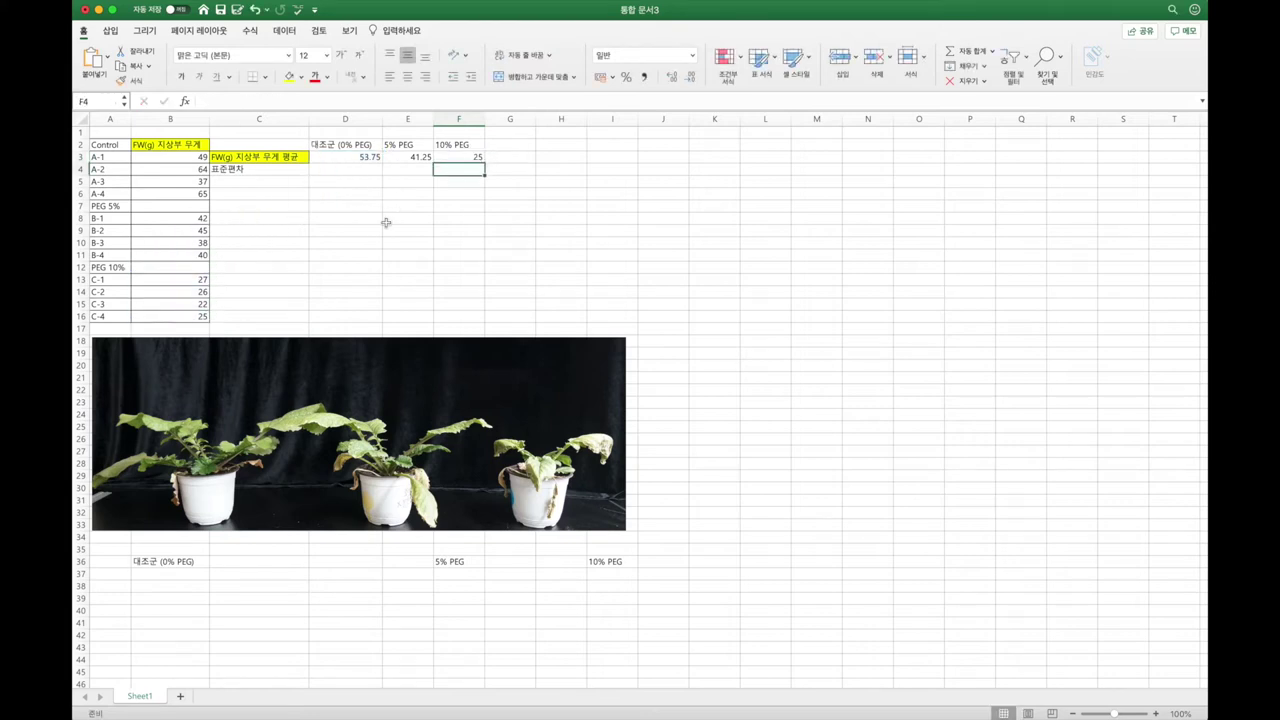
Calculate the control group's standard deviation in D4 with =stdev over B3:B6
{"action": "left_click", "coordinate": [359, 168]}
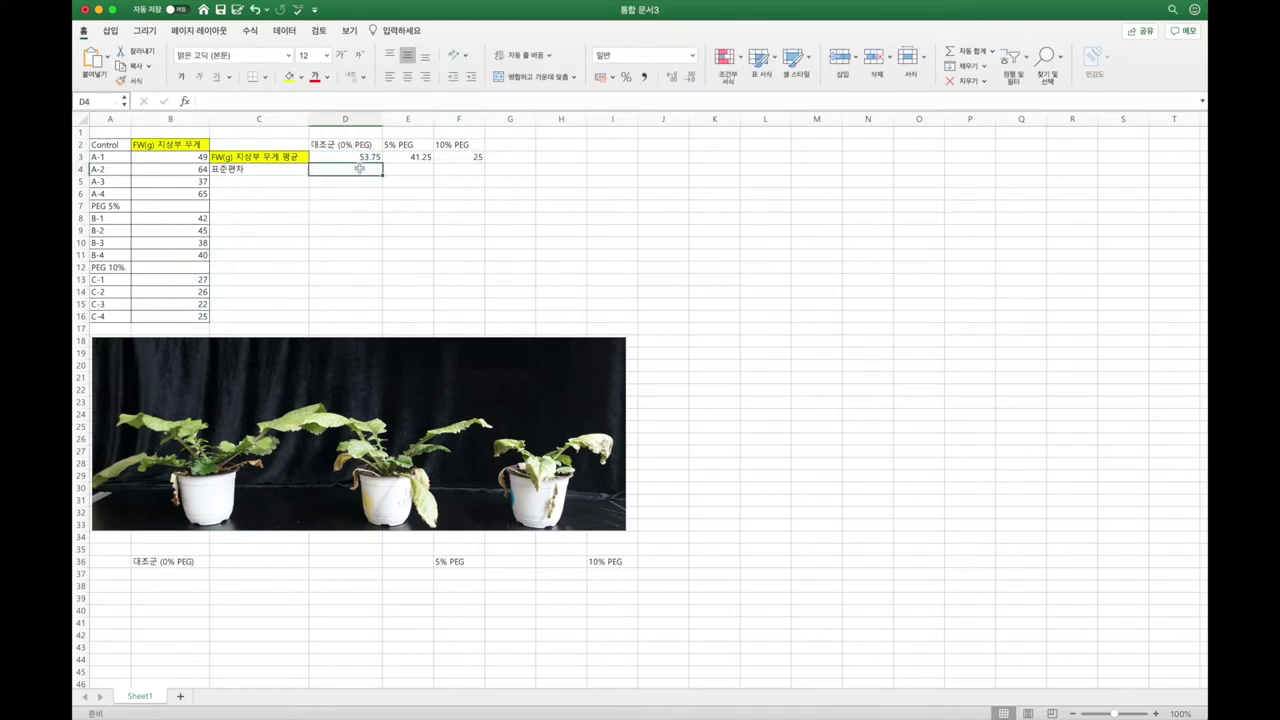
{"action": "type", "text": "="}
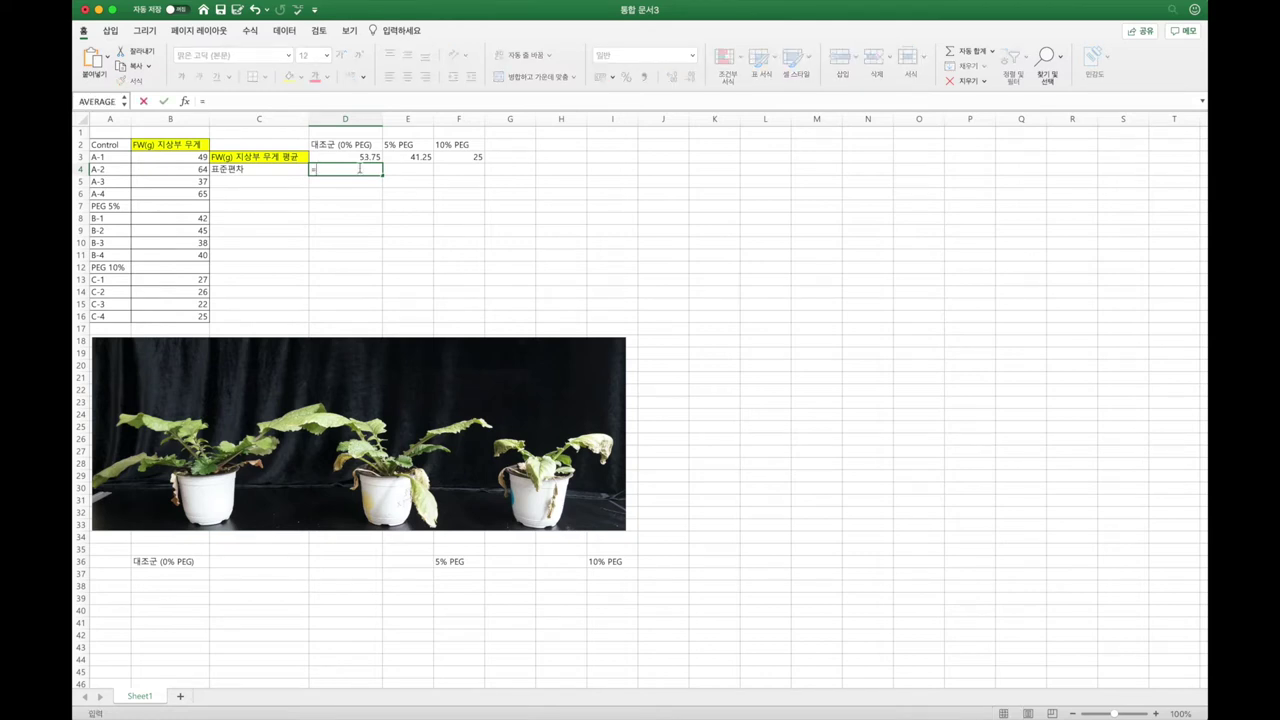
{"action": "type", "text": "s"}
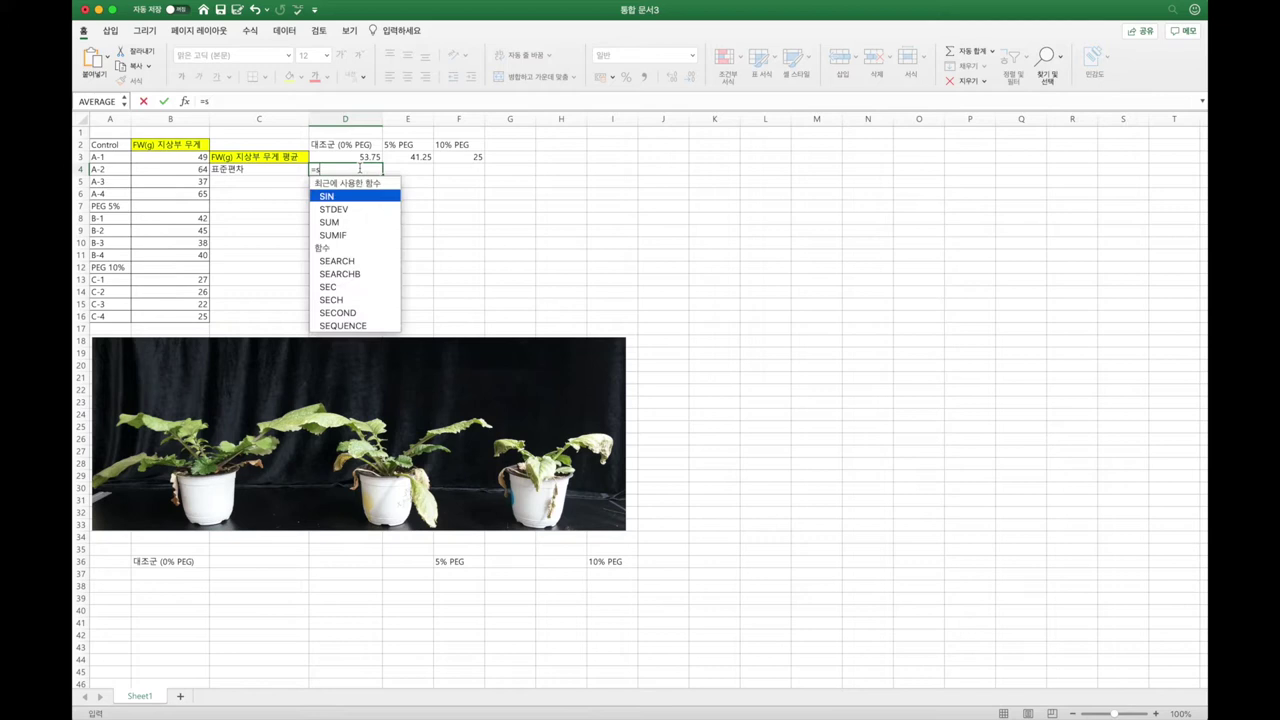
{"action": "type", "text": "tdev"}
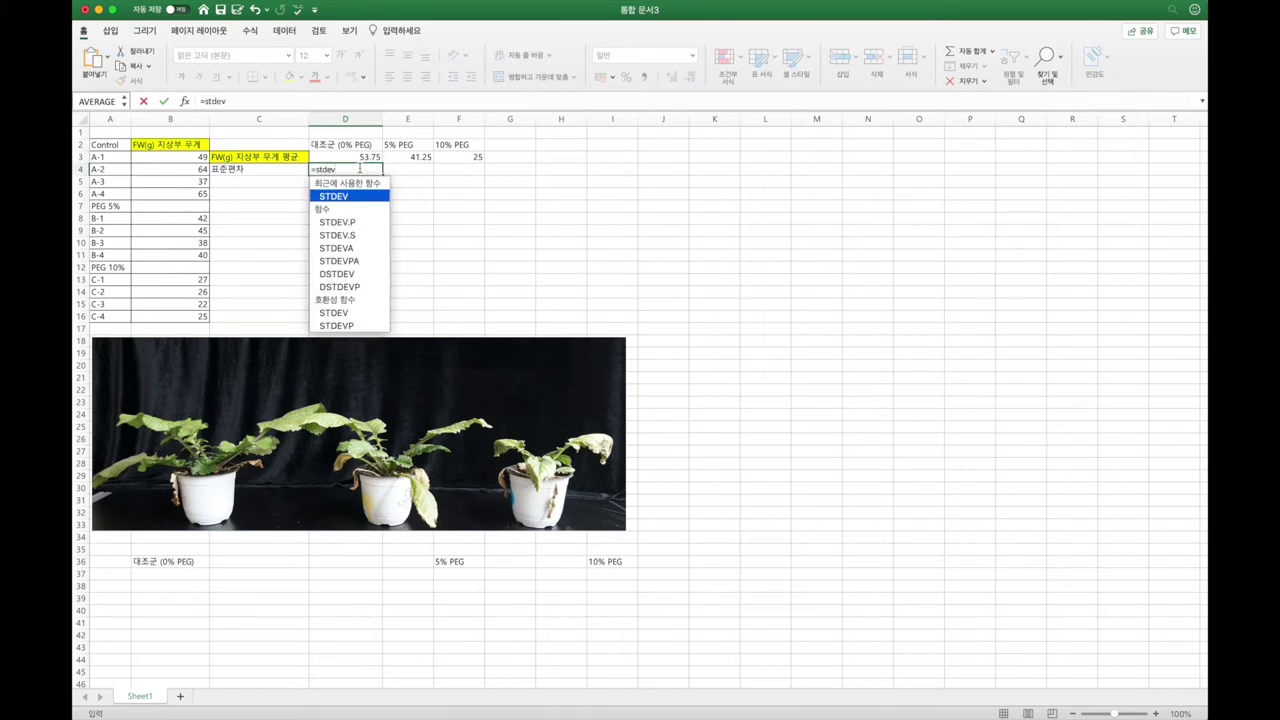
{"action": "type", "text": "("}
{"action": "left_click_drag", "start_coordinate": [177, 156], "coordinate": [178, 190]}
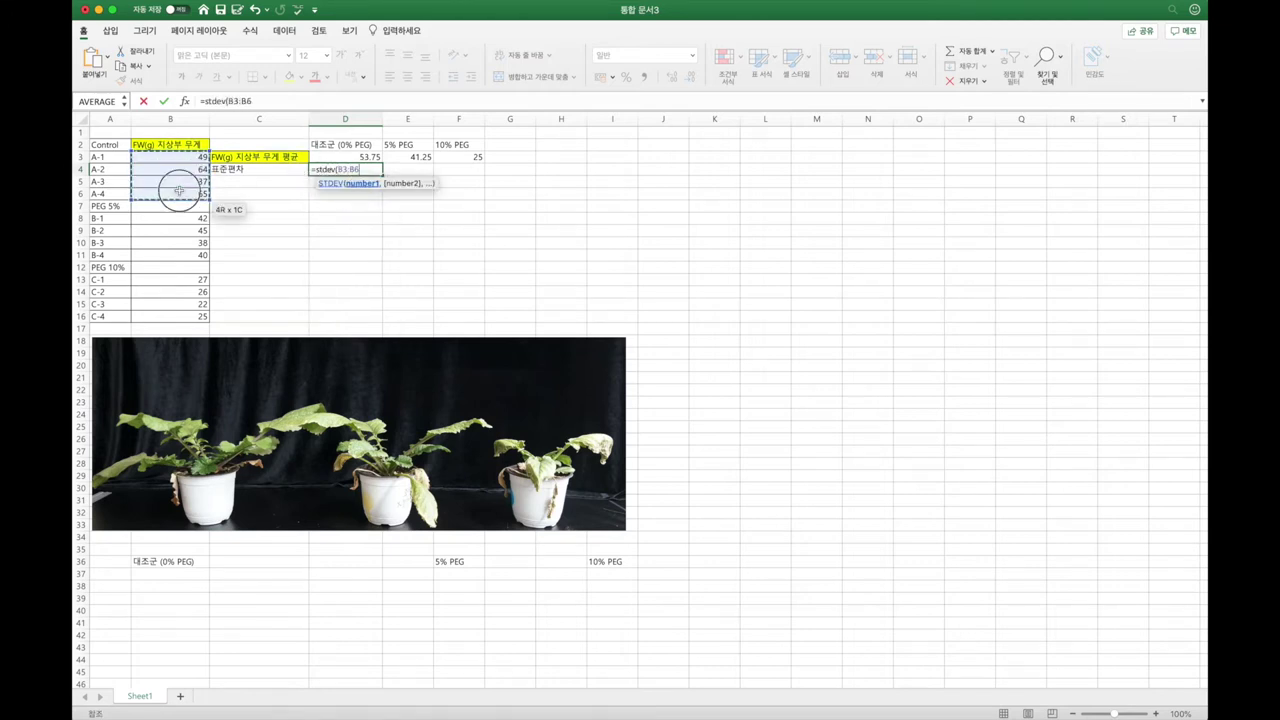
{"action": "key", "text": "Return"}
Fill the standard deviation formula from D4 into E4 and change its range to B8:B11
{"action": "left_click", "coordinate": [370, 169]}
{"action": "left_click_drag", "start_coordinate": [381, 174], "coordinate": [411, 171]}
{"action": "double_click", "coordinate": [408, 169]}
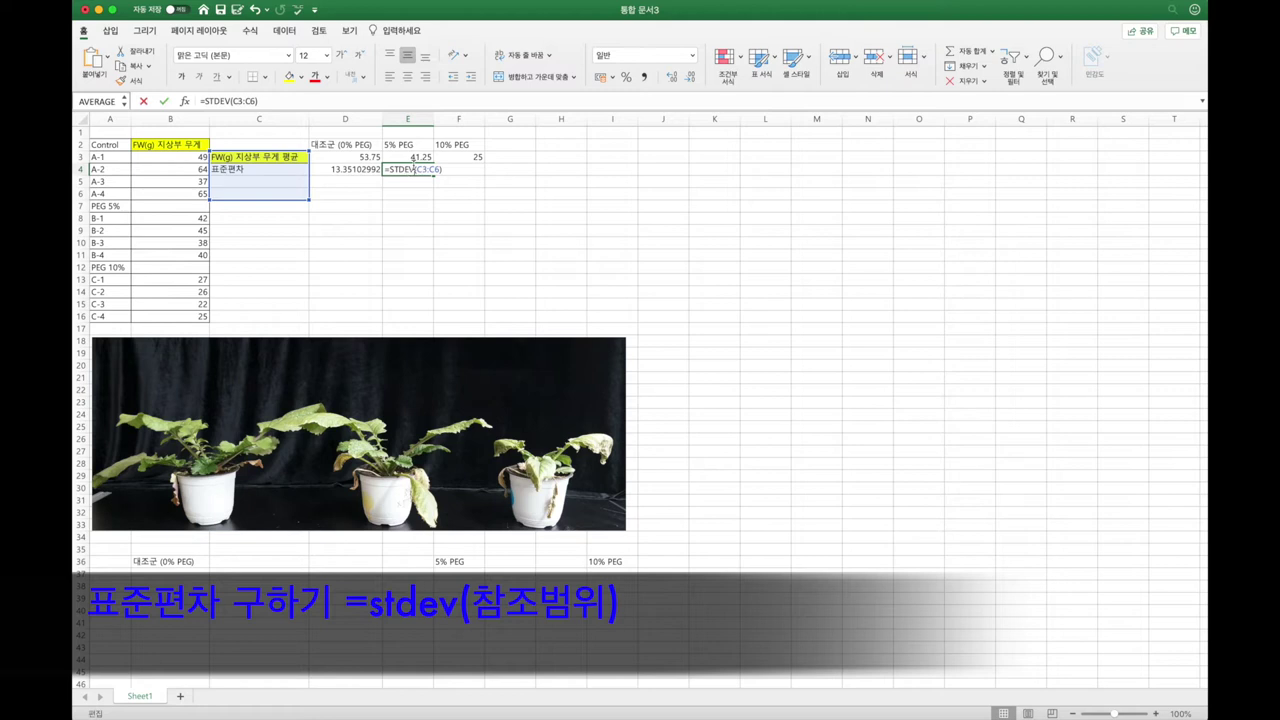
{"action": "left_click", "coordinate": [275, 146]}
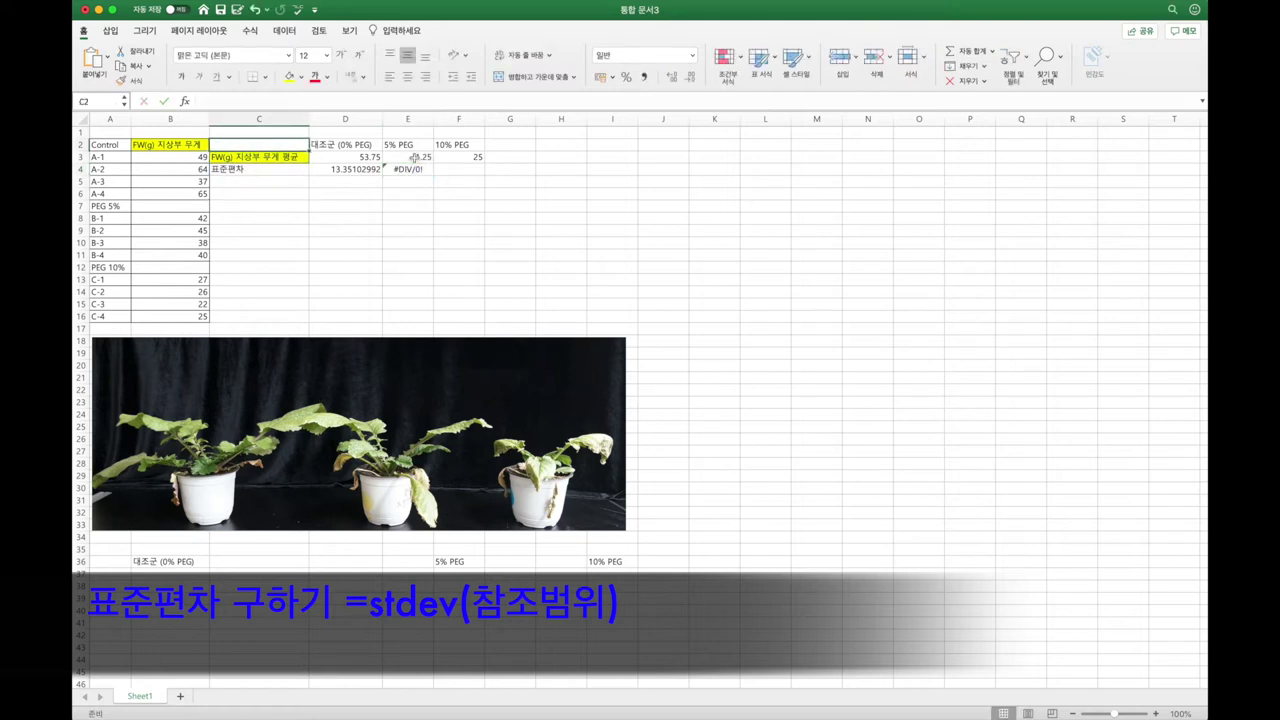
{"action": "double_click", "coordinate": [410, 168]}
{"action": "left_click", "coordinate": [293, 156]}
{"action": "left_click_drag", "start_coordinate": [293, 156], "coordinate": [186, 221]}
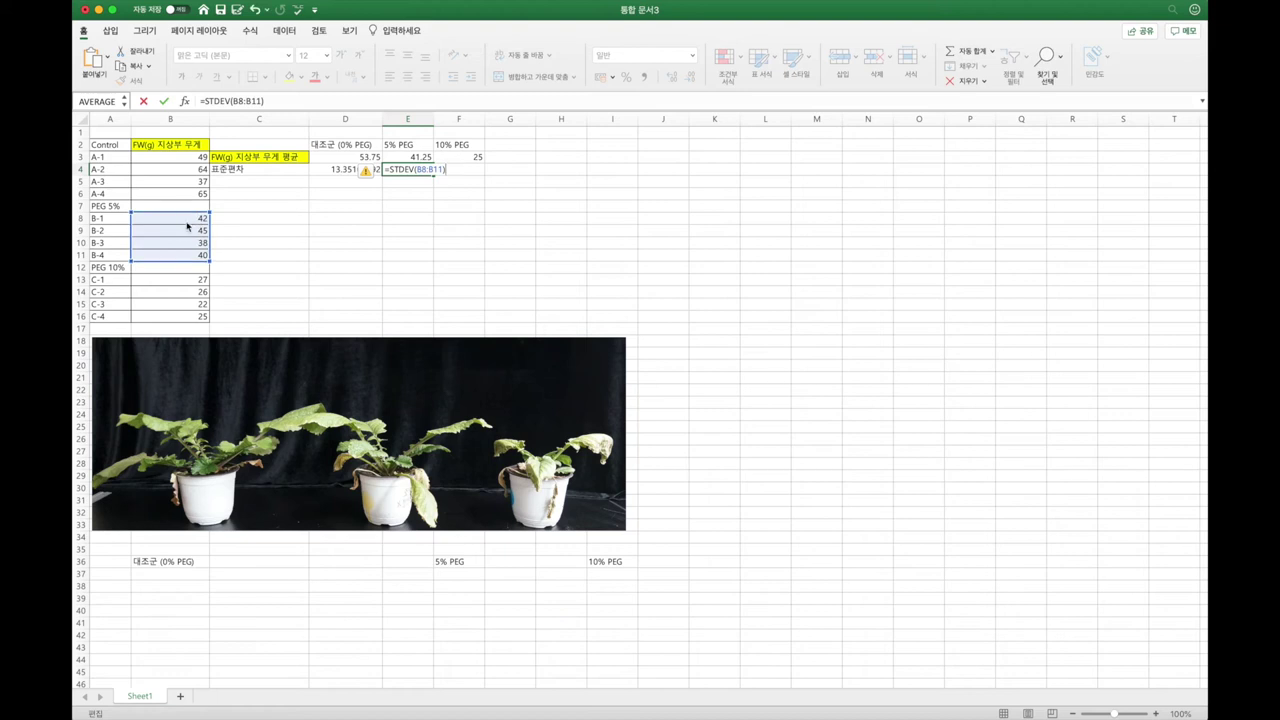
{"action": "key", "text": "Return"}
Fill the standard deviation formula from E4 into F4 and change its range to the 10% PEG weights in B13:B16
{"action": "left_click", "coordinate": [408, 169]}
{"action": "left_click_drag", "start_coordinate": [433, 175], "coordinate": [488, 178]}
{"action": "double_click", "coordinate": [466, 172]}
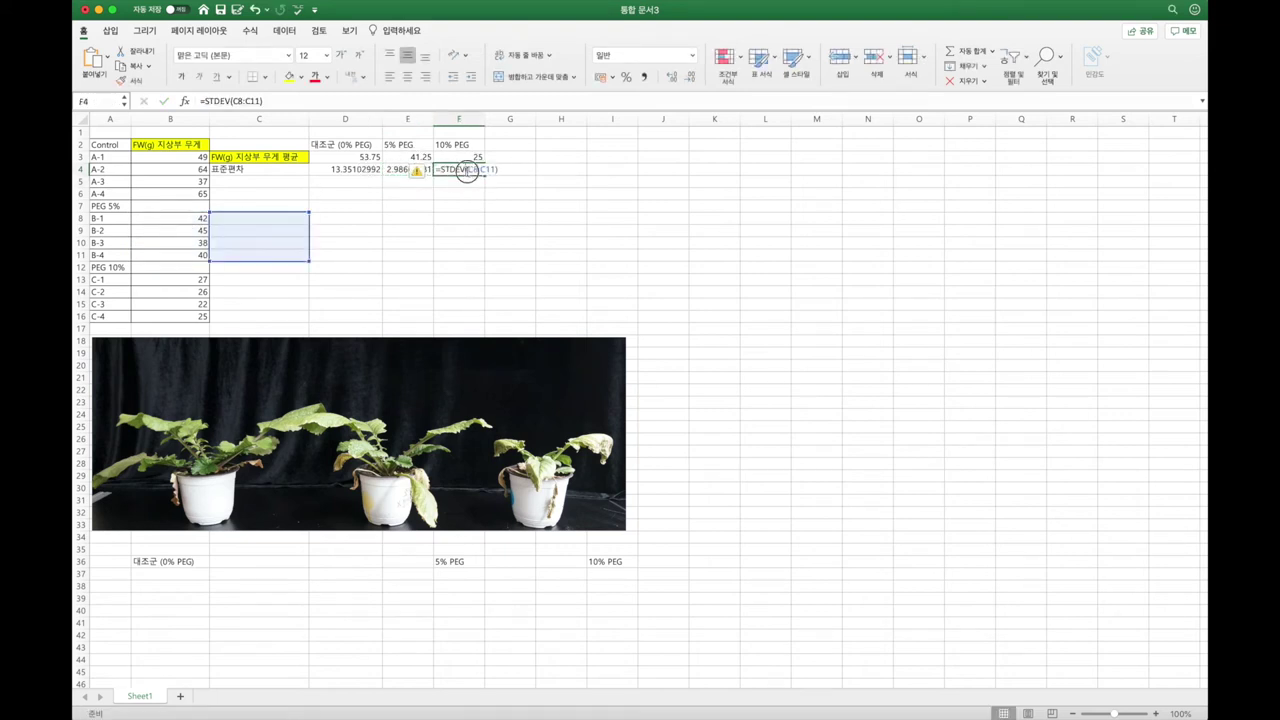
{"action": "left_click_drag", "start_coordinate": [243, 212], "coordinate": [187, 278]}
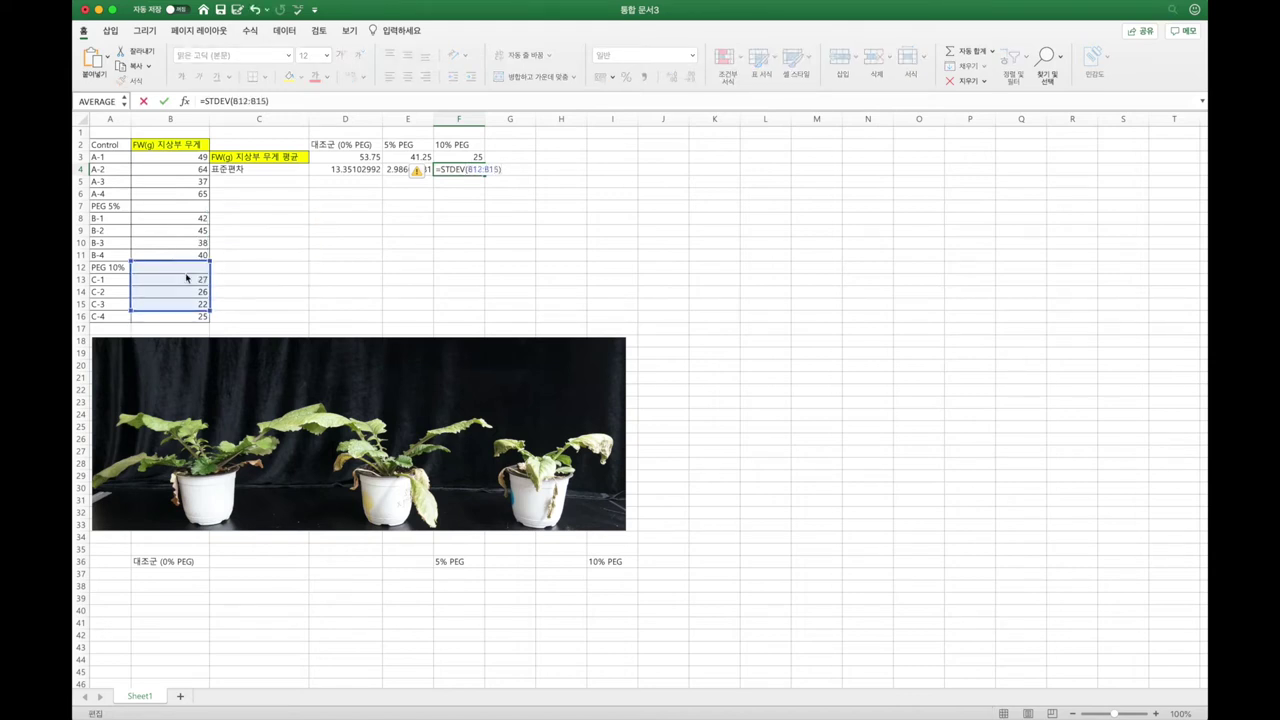
{"action": "key", "text": "Return"}
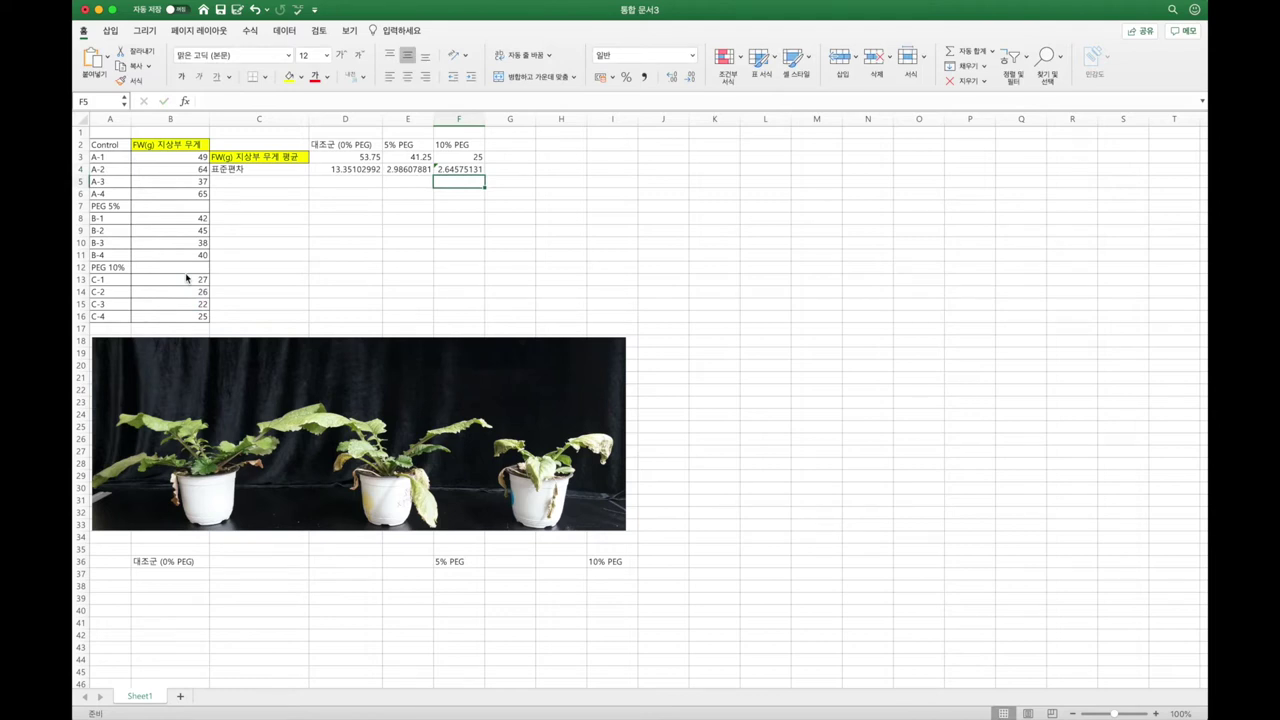
{"action": "double_click", "coordinate": [467, 169]}
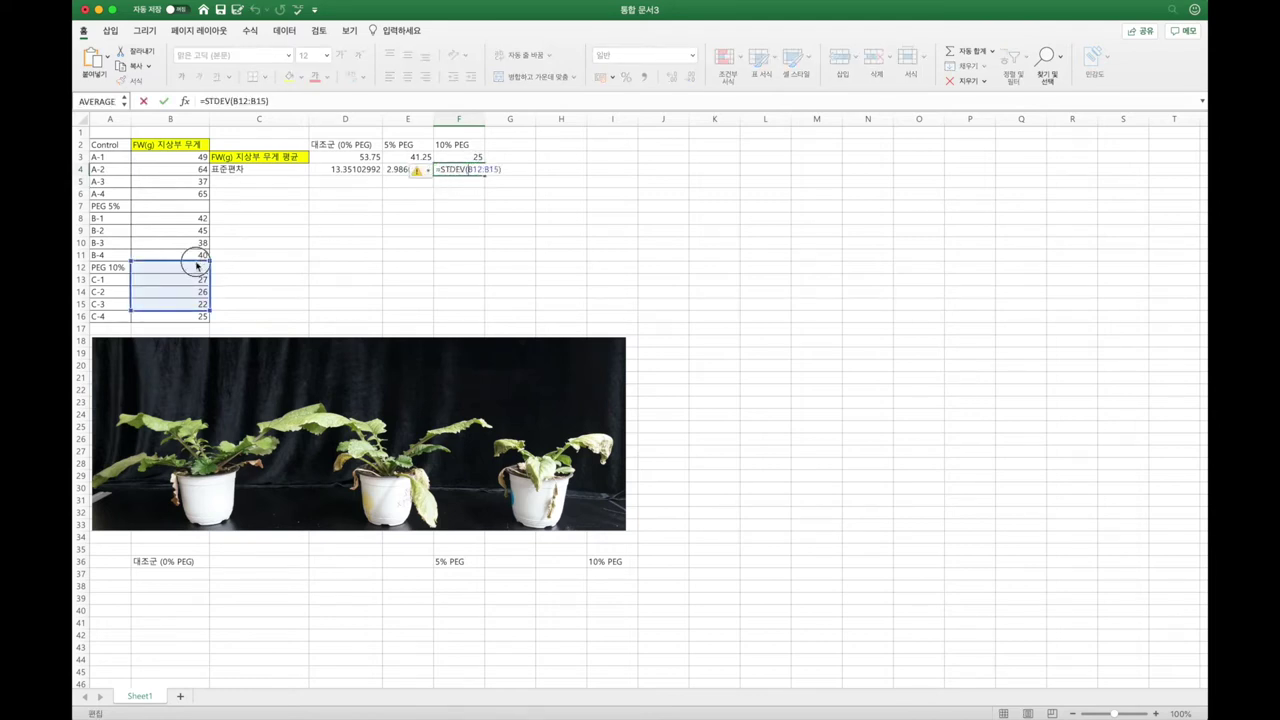
{"action": "left_click_drag", "start_coordinate": [190, 263], "coordinate": [196, 287]}
{"action": "key", "text": "Return"}
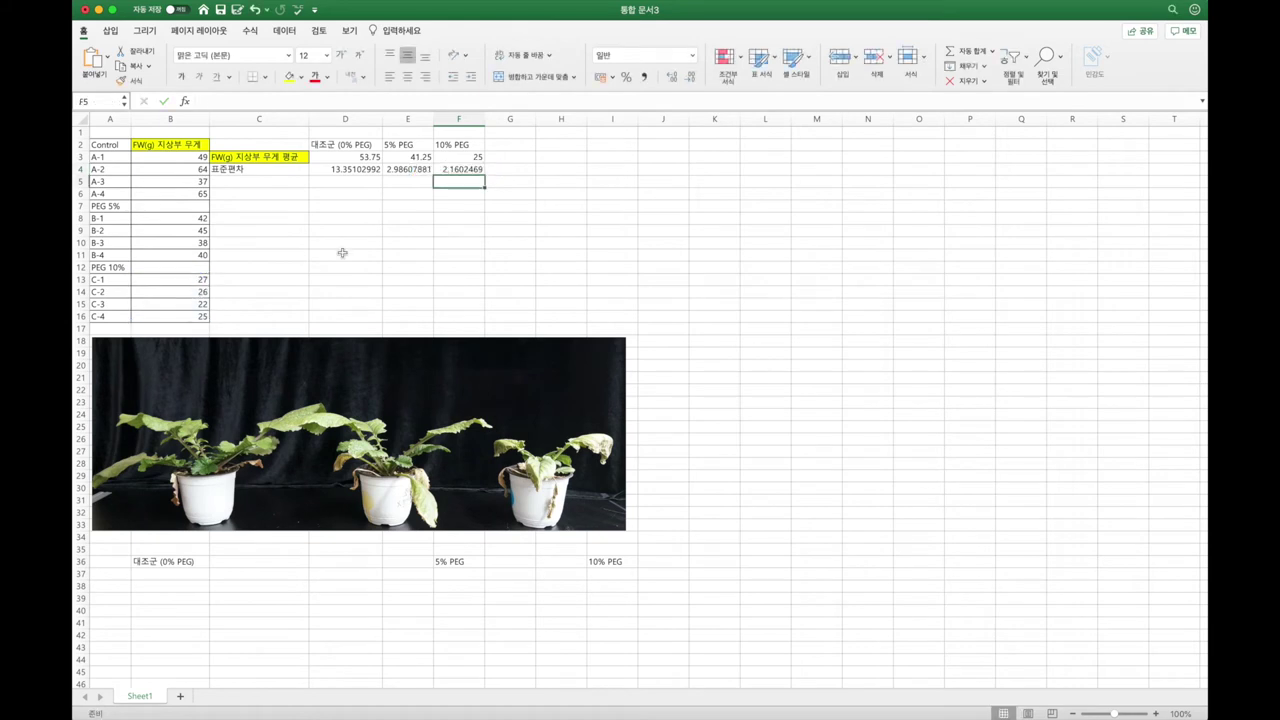
Format the averages and standard deviations in D3:F4 as numbers with one decimal place
{"action": "left_click_drag", "start_coordinate": [357, 157], "coordinate": [467, 168]}
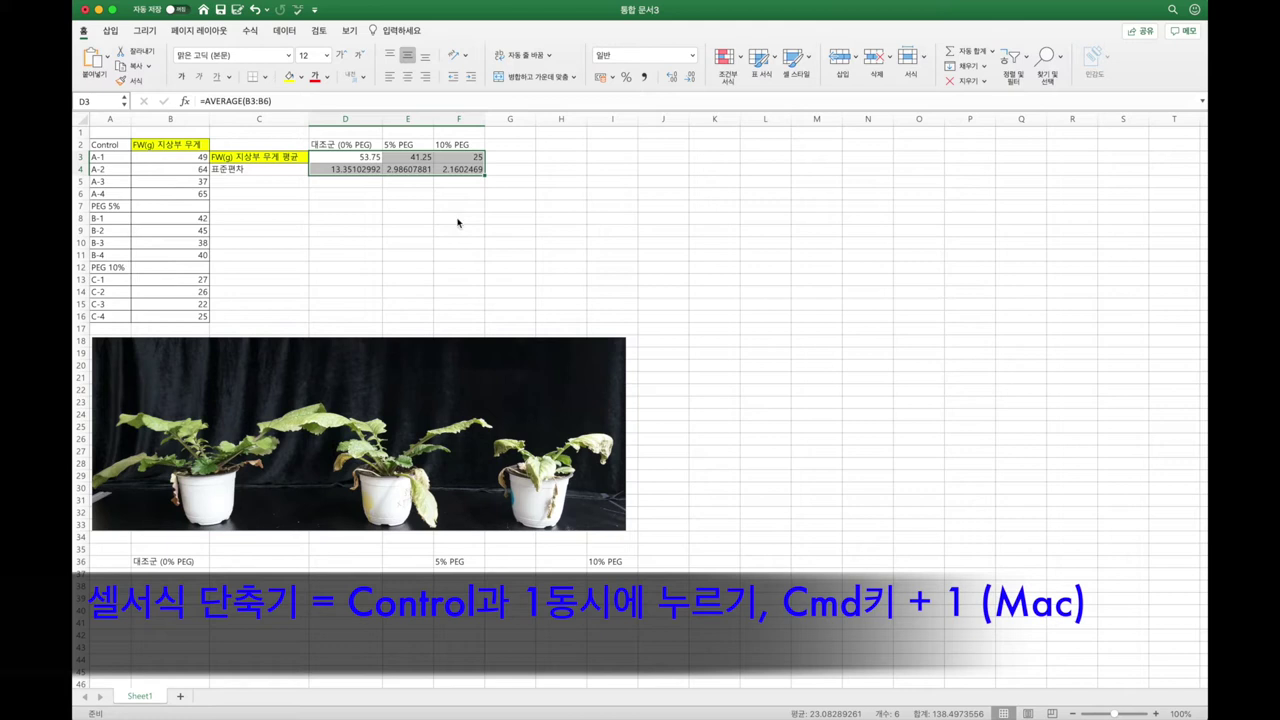
{"action": "key", "text": "super+1"}
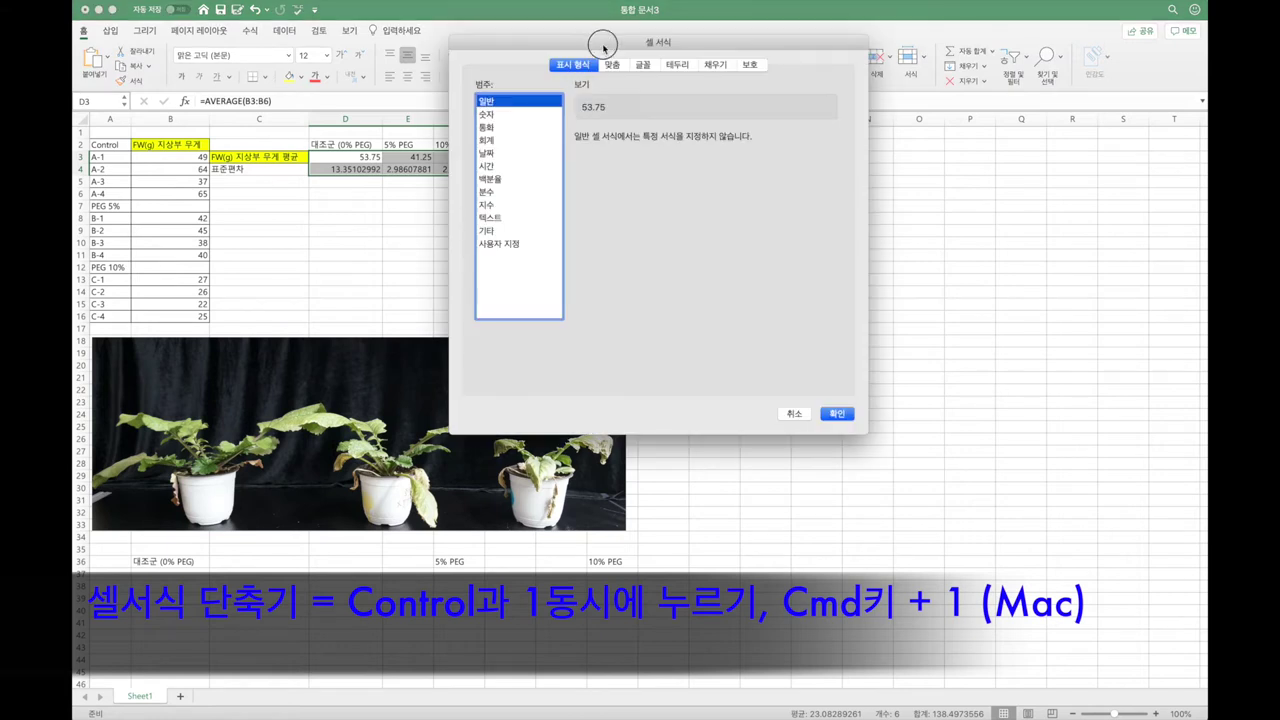
{"action": "left_click_drag", "start_coordinate": [600, 48], "coordinate": [657, 121]}
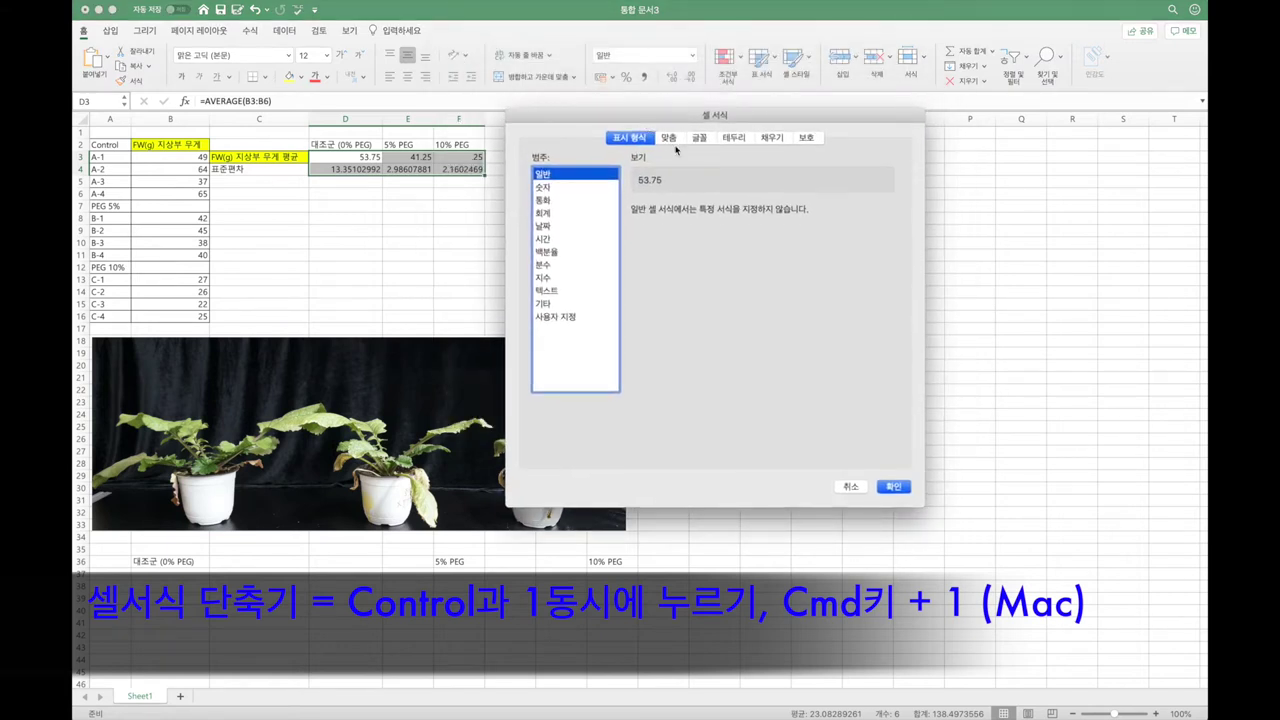
{"action": "left_click", "coordinate": [554, 186]}
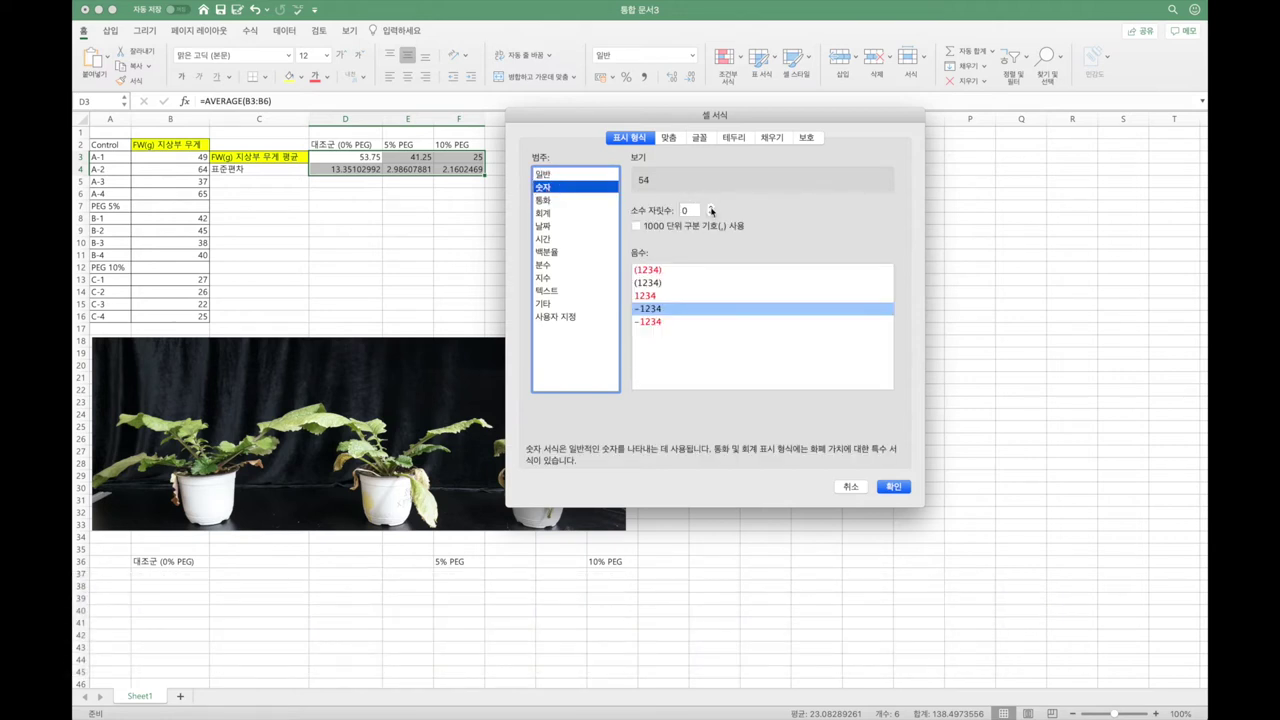
{"action": "left_click", "coordinate": [711, 209]}
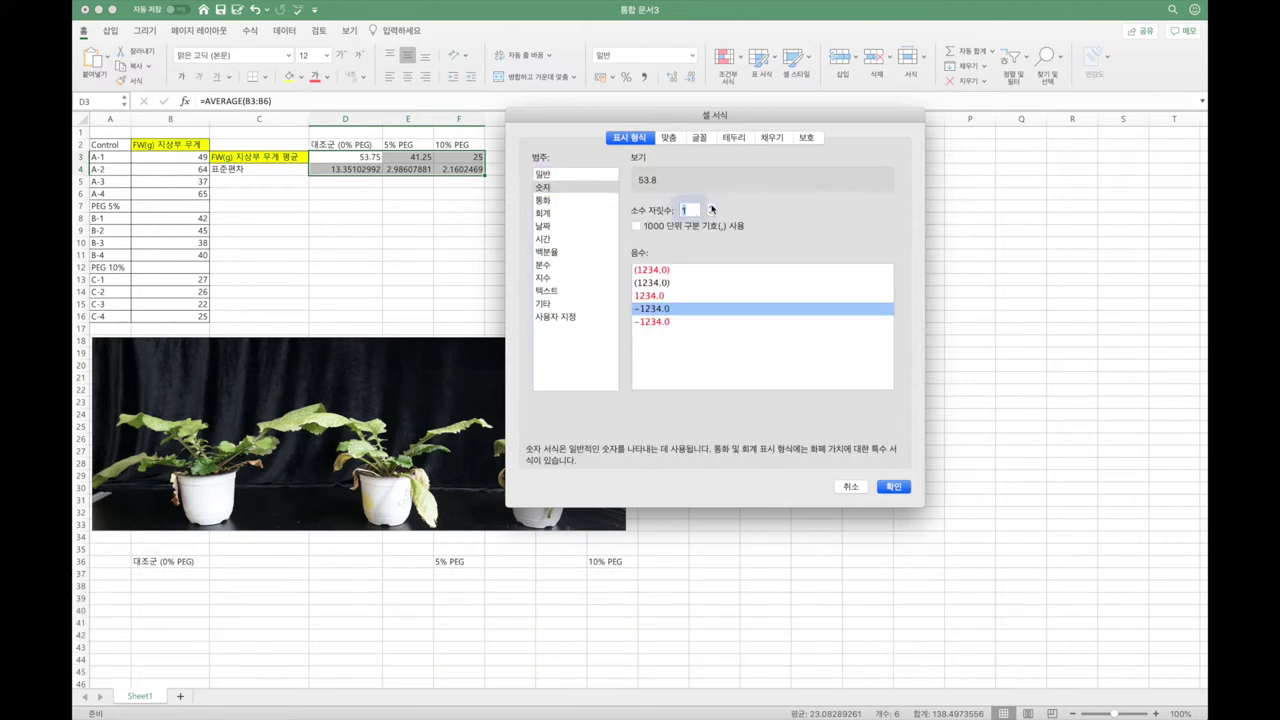
{"action": "left_click", "coordinate": [903, 492]}
{"action": "left_click", "coordinate": [460, 204]}
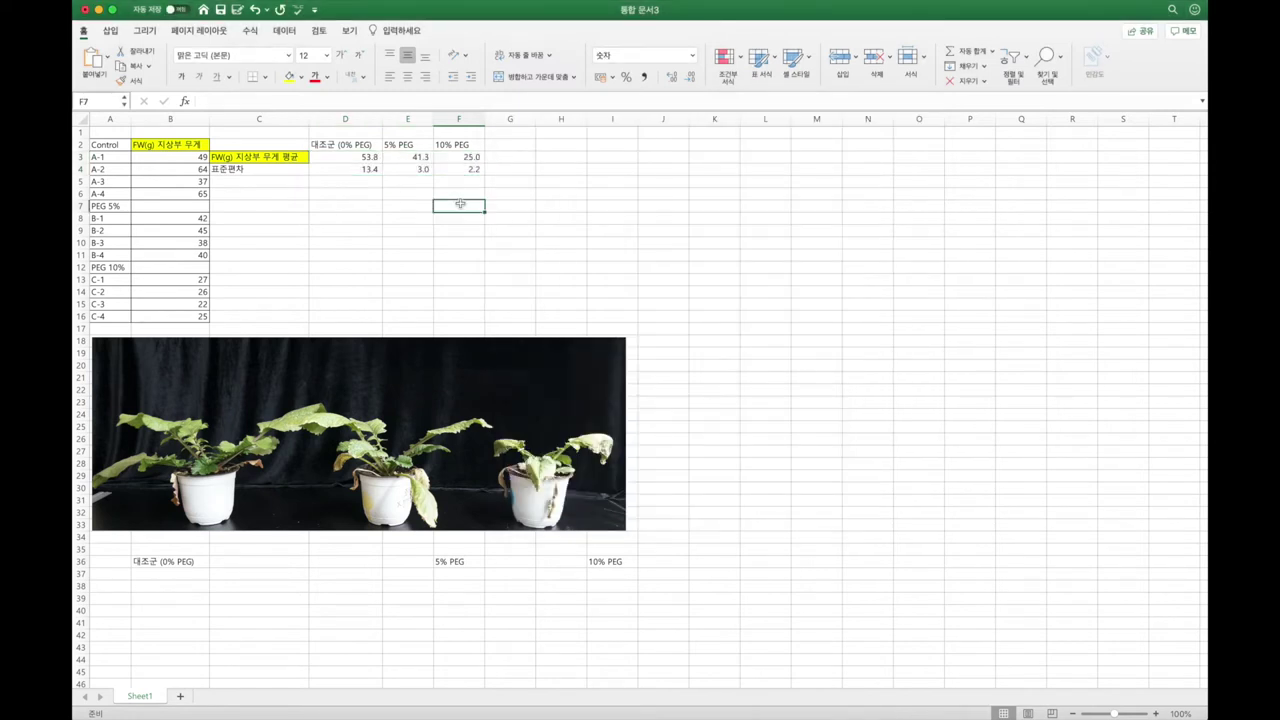
Select the treatment headings and averages in C2:F3 and look through the recommended charts for them
{"action": "left_click_drag", "start_coordinate": [288, 146], "coordinate": [477, 150]}
{"action": "left_click_drag", "start_coordinate": [476, 155], "coordinate": [476, 156]}
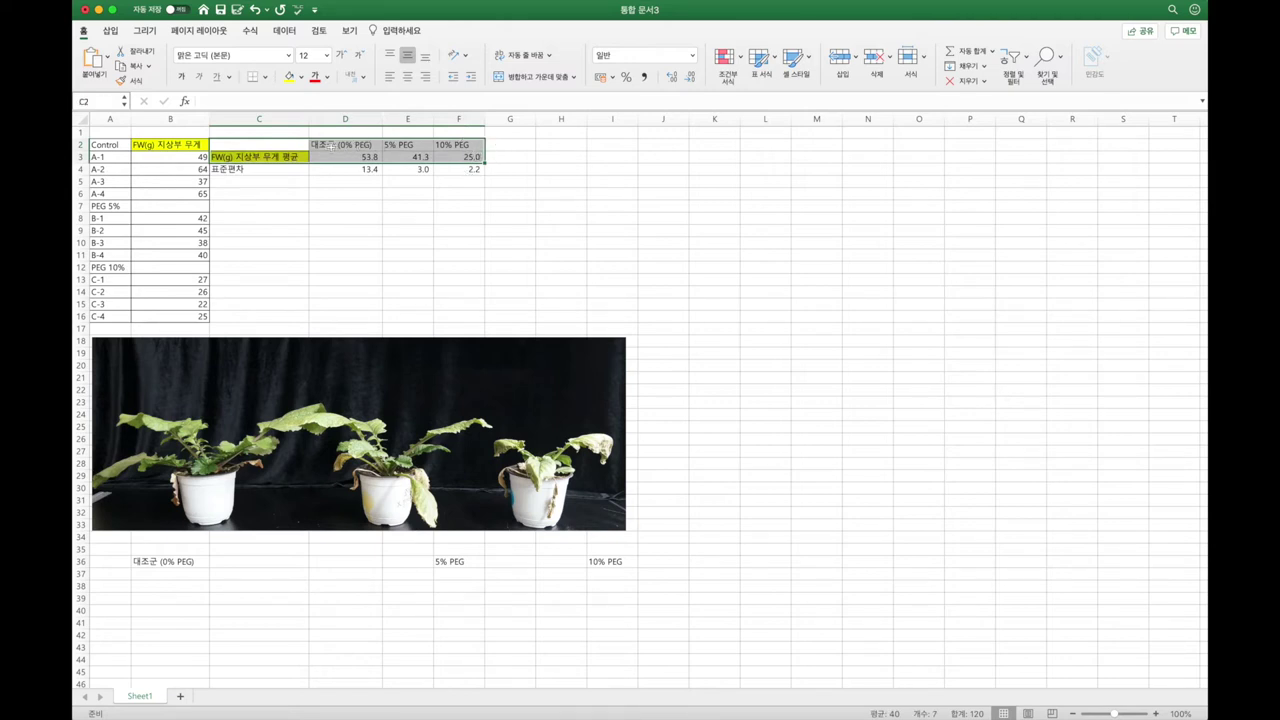
{"action": "left_click_drag", "start_coordinate": [288, 144], "coordinate": [456, 145]}
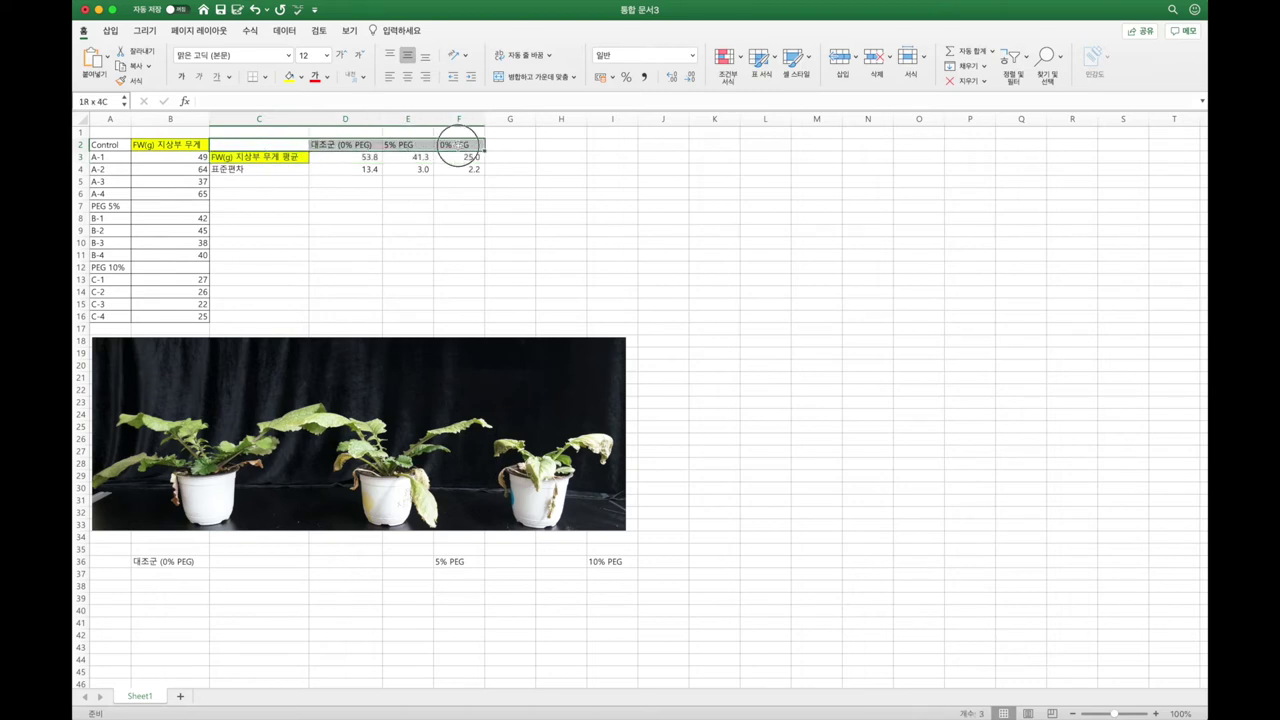
{"action": "left_click_drag", "start_coordinate": [458, 145], "coordinate": [458, 156]}
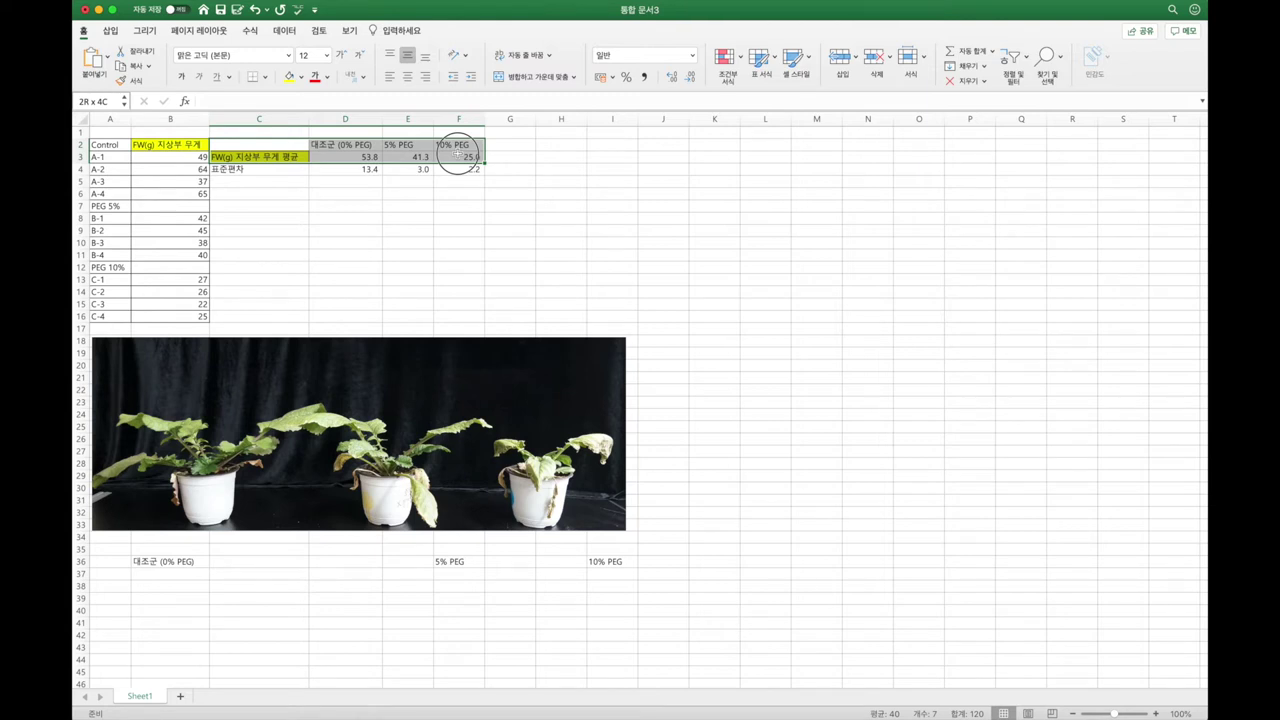
{"action": "left_click_drag", "start_coordinate": [457, 154], "coordinate": [457, 154]}
{"action": "left_click", "coordinate": [111, 30]}
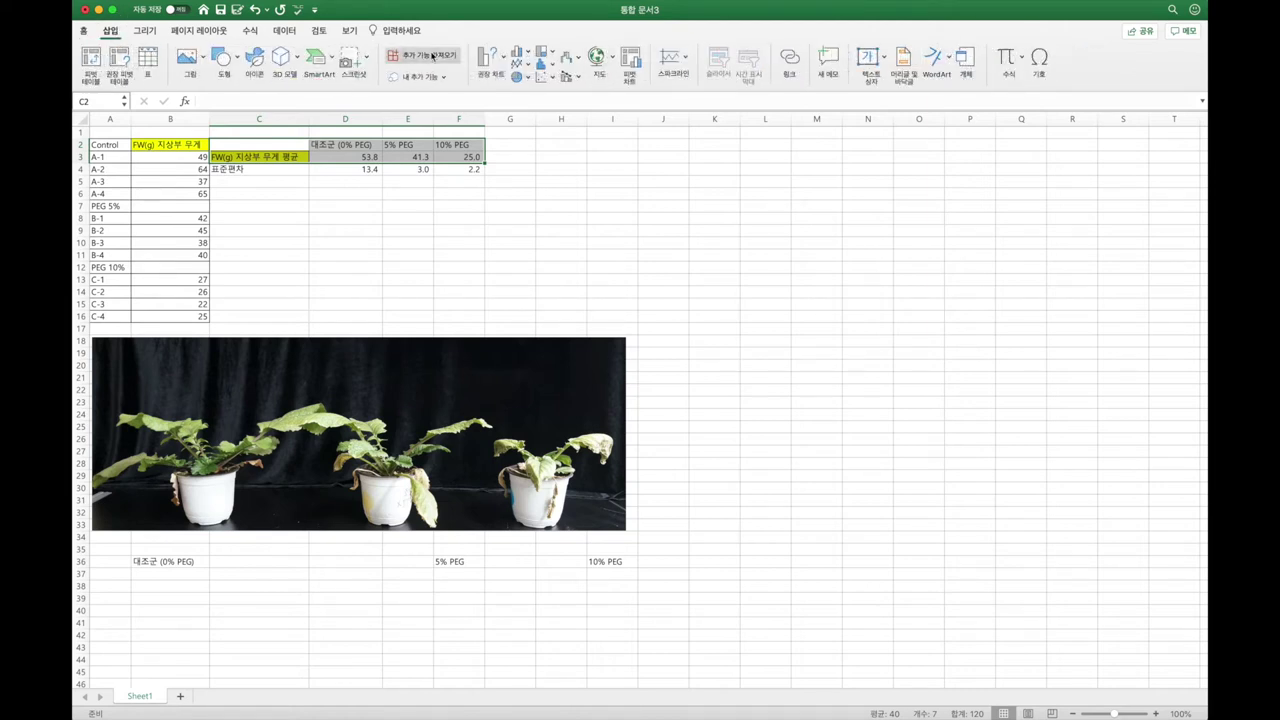
{"action": "left_click", "coordinate": [500, 57]}
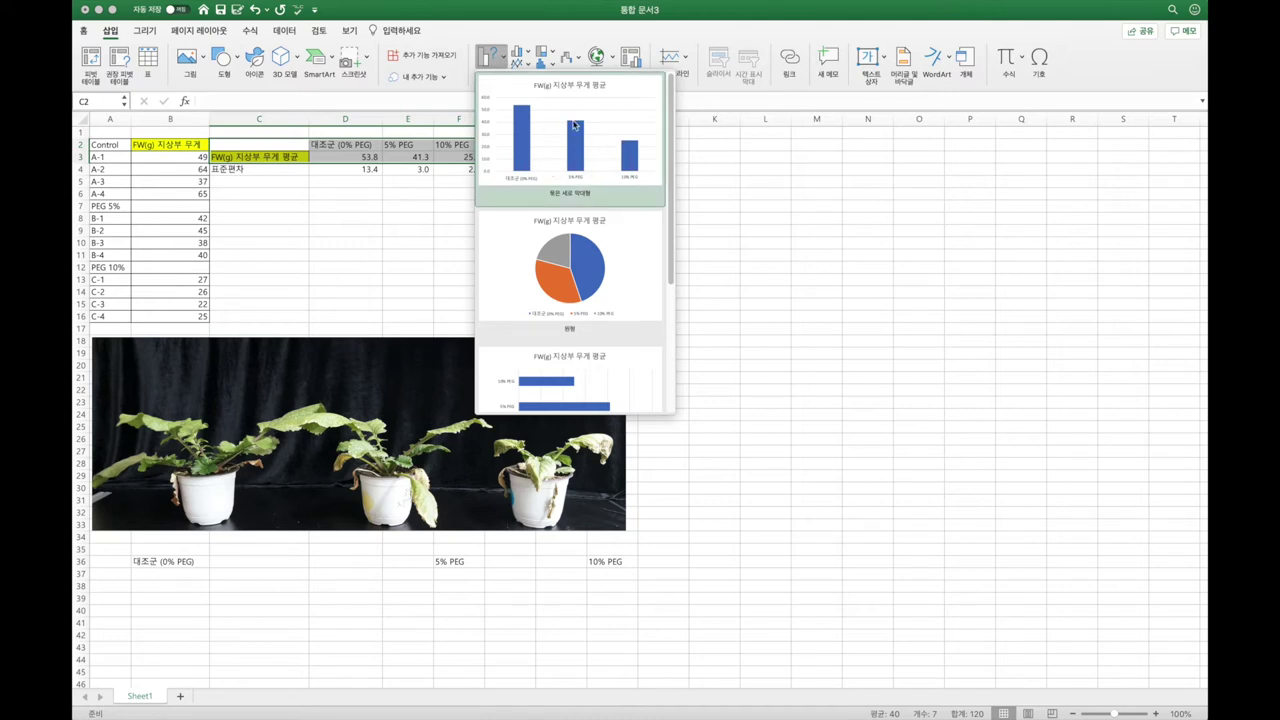
{"action": "scroll", "coordinate": [572, 151], "scroll_direction": "down", "scroll_amount": 3}
{"action": "scroll", "coordinate": [570, 135], "scroll_direction": "up", "scroll_amount": 3}
{"action": "scroll", "coordinate": [578, 160], "scroll_direction": "down", "scroll_amount": 3}
{"action": "scroll", "coordinate": [578, 165], "scroll_direction": "up", "scroll_amount": 3}
{"action": "scroll", "coordinate": [593, 162], "scroll_direction": "down", "scroll_amount": 3}
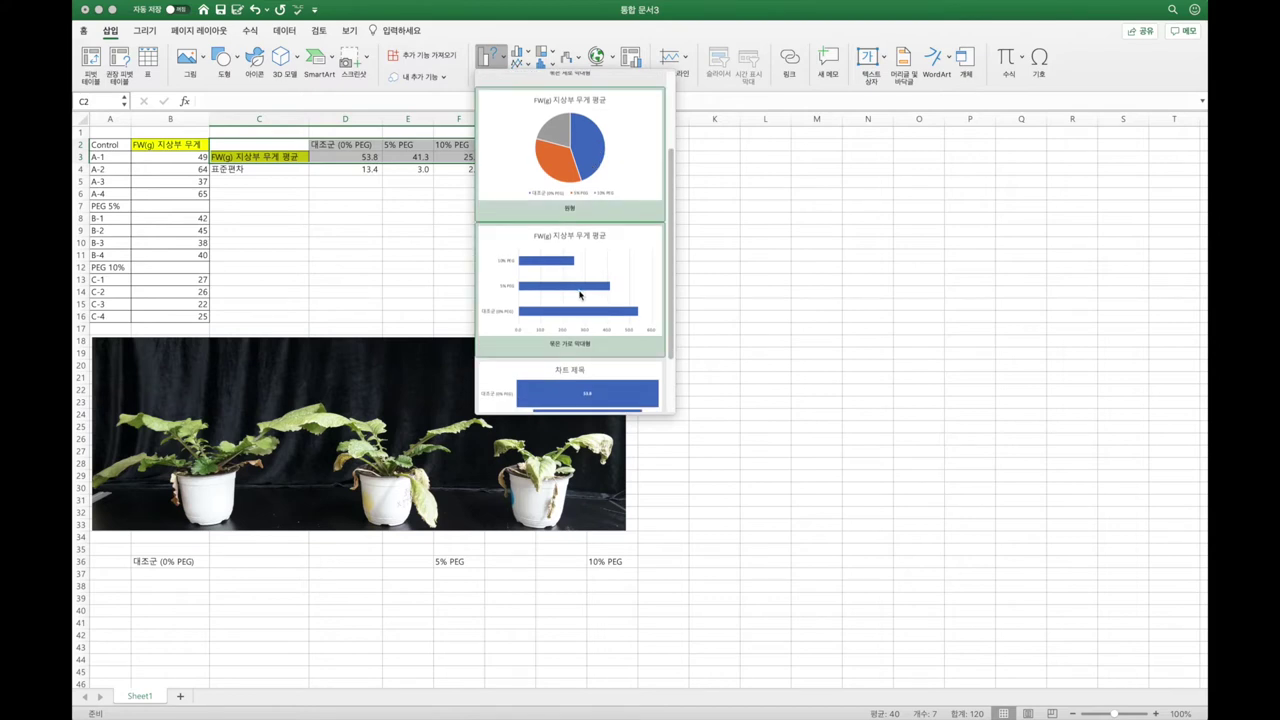
{"action": "scroll", "coordinate": [579, 295], "scroll_direction": "down", "scroll_amount": 1}
{"action": "scroll", "coordinate": [590, 200], "scroll_direction": "up", "scroll_amount": 4}
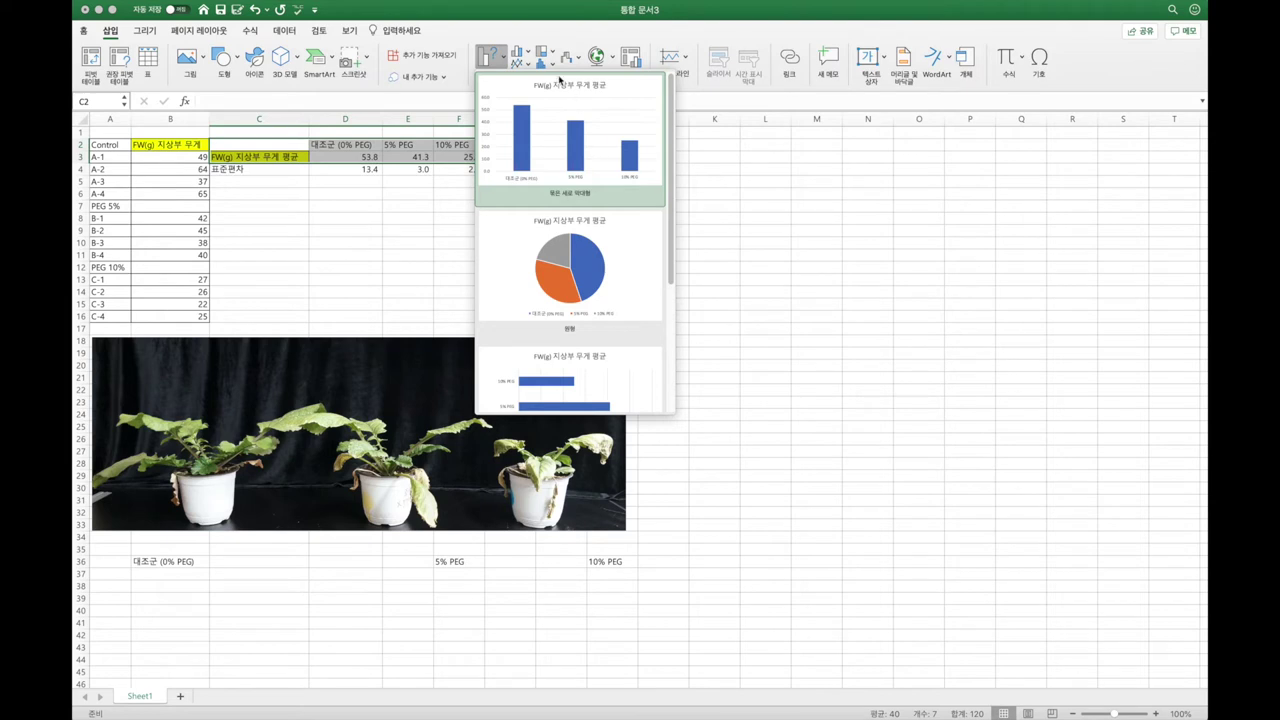
Try a basic 2-D line chart of the averages in C2:F3, placed above the plant photo, and delete it
{"action": "left_click", "coordinate": [550, 46]}
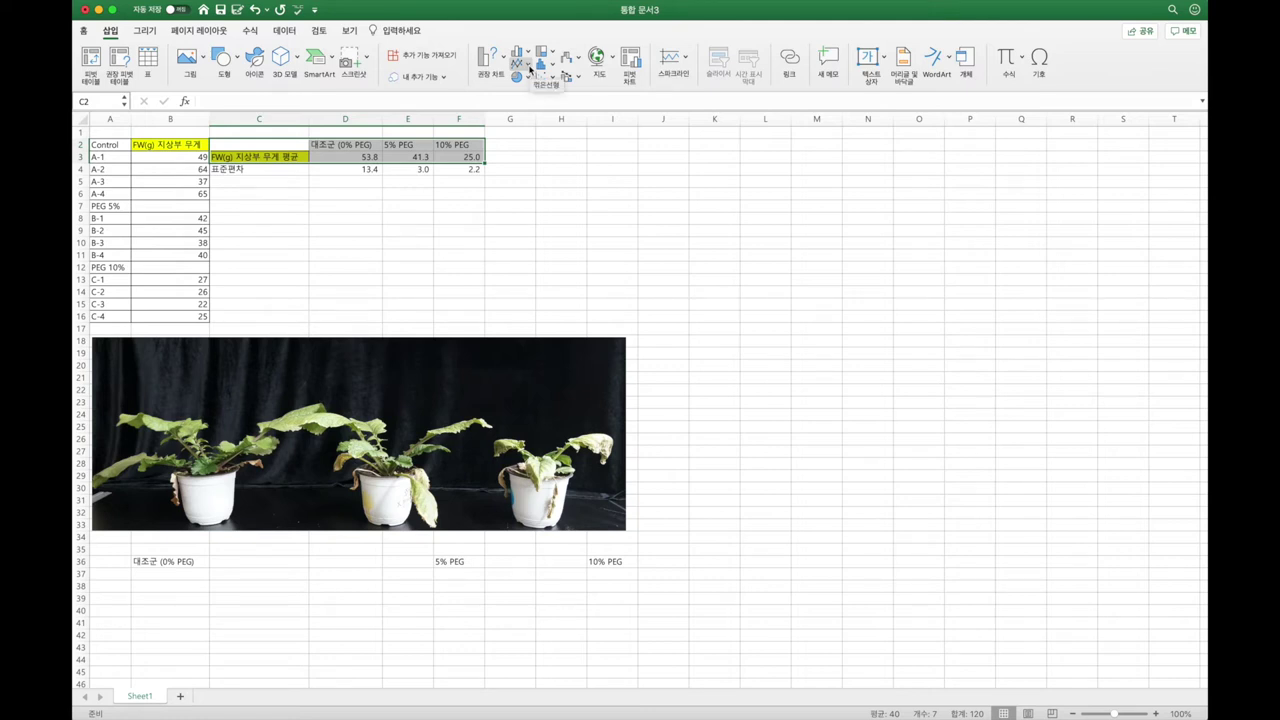
{"action": "left_click", "coordinate": [530, 68]}
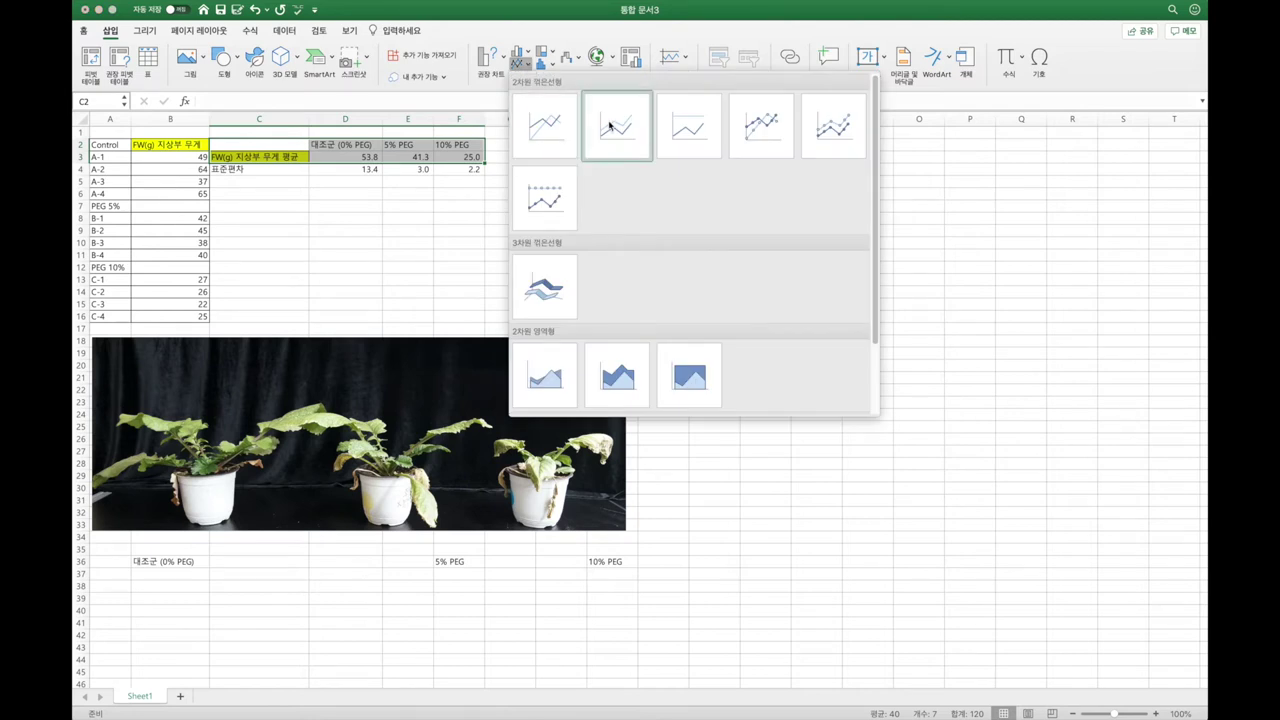
{"action": "left_click", "coordinate": [533, 136]}
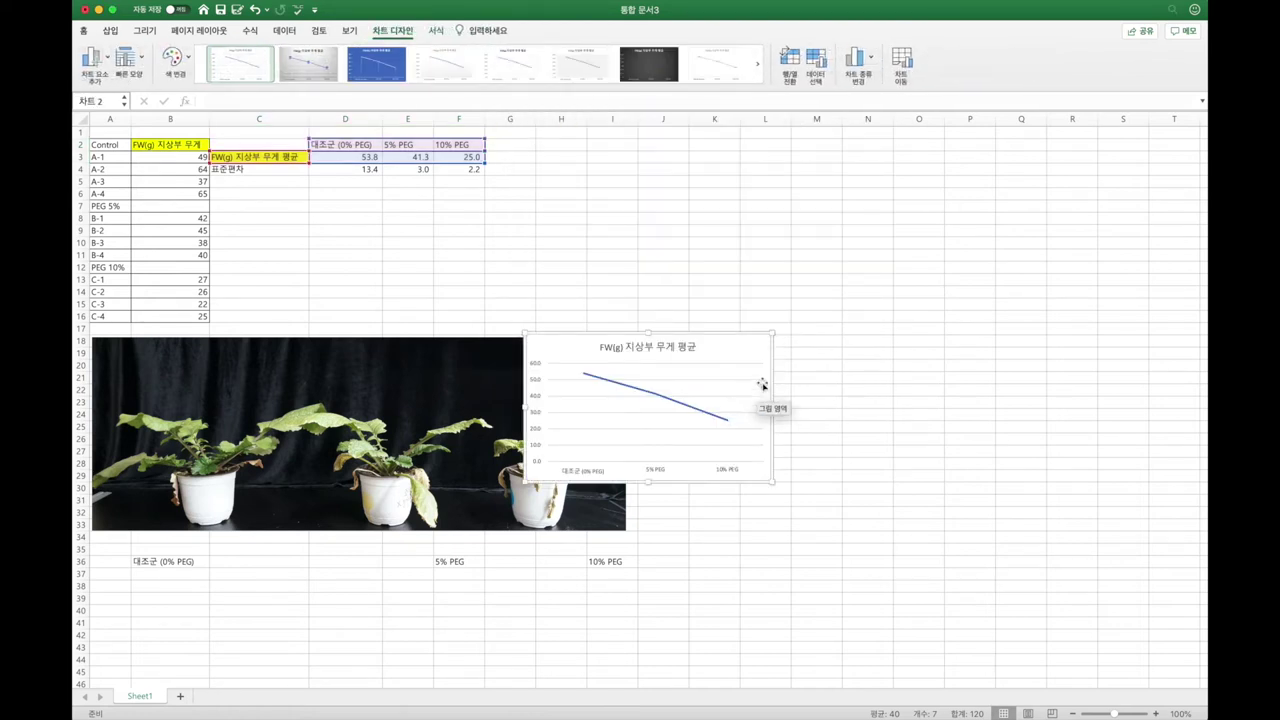
{"action": "left_click_drag", "start_coordinate": [765, 351], "coordinate": [677, 202]}
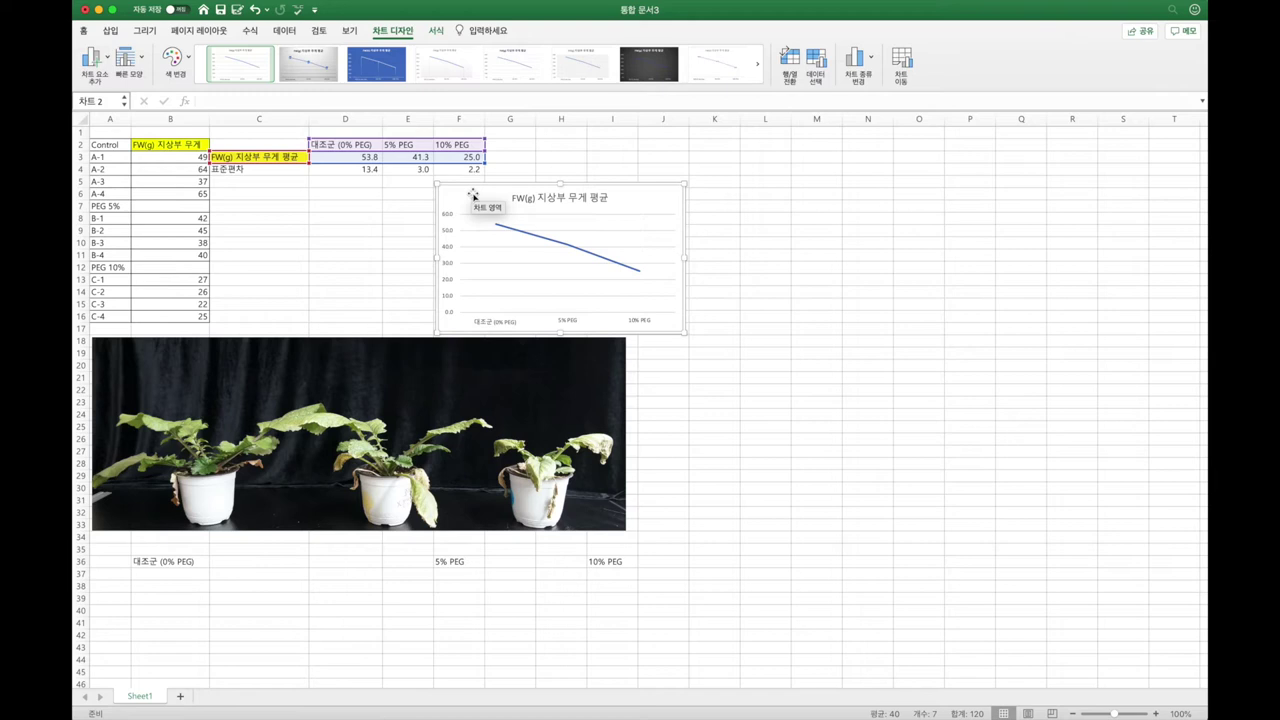
{"action": "left_click", "coordinate": [505, 228]}
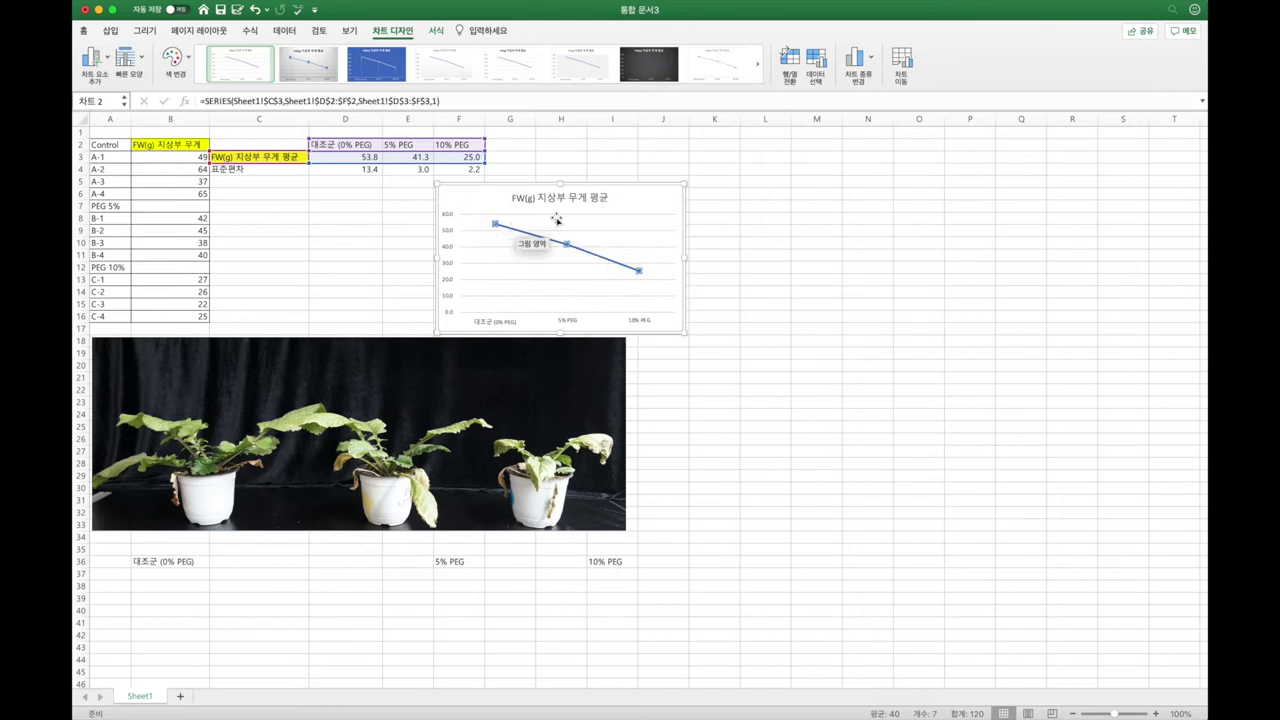
{"action": "left_click", "coordinate": [655, 200]}
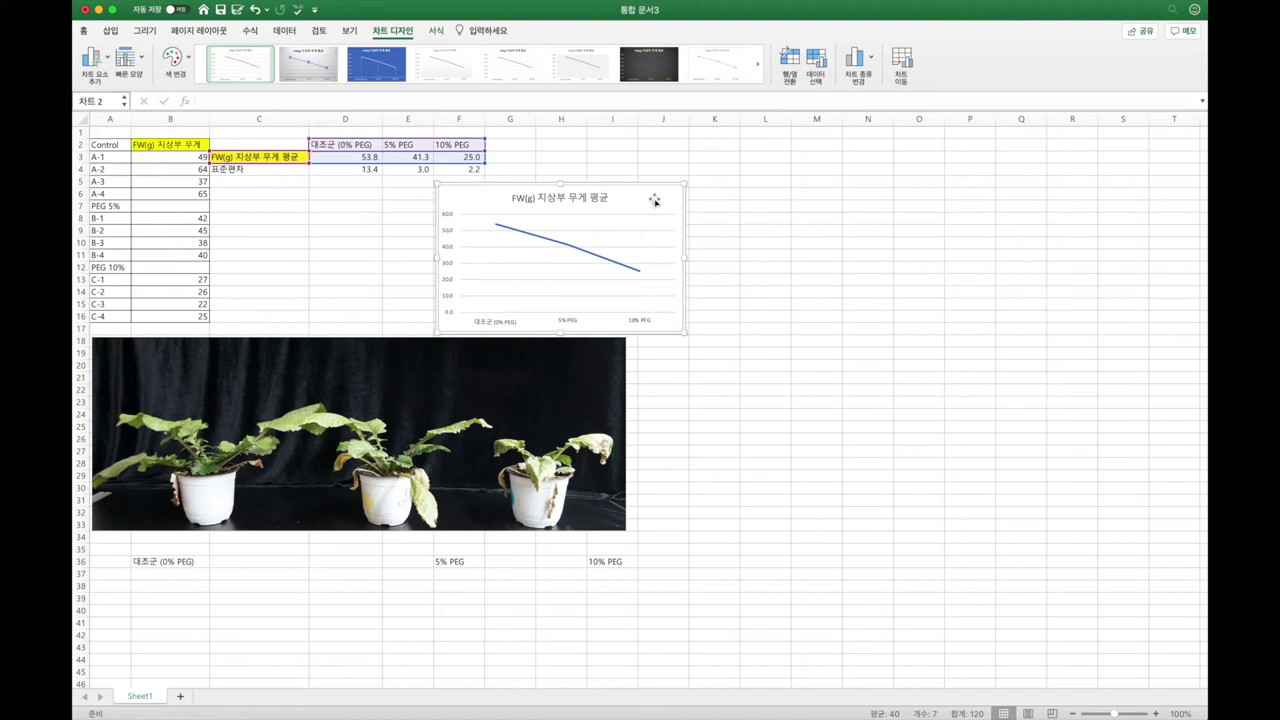
{"action": "key", "text": "Delete"}
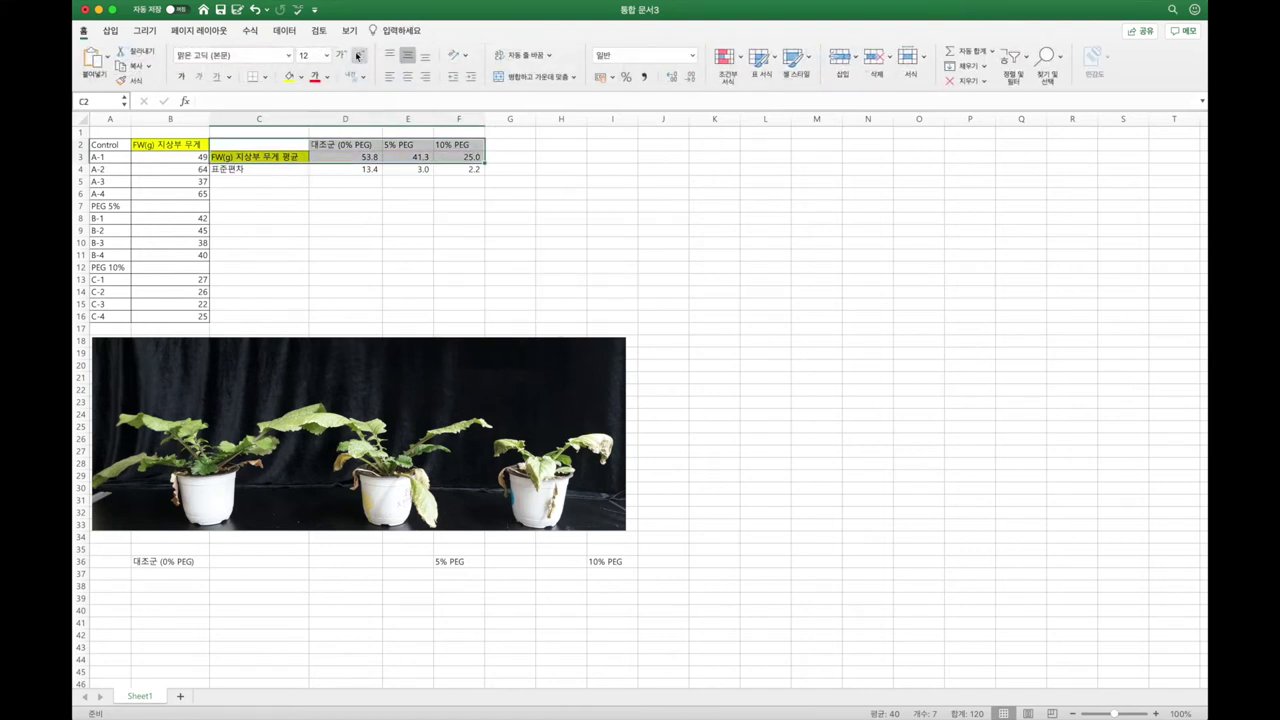
Insert a 2-D clustered column chart of the treatment averages in C2:F3
{"action": "left_click", "coordinate": [112, 31]}
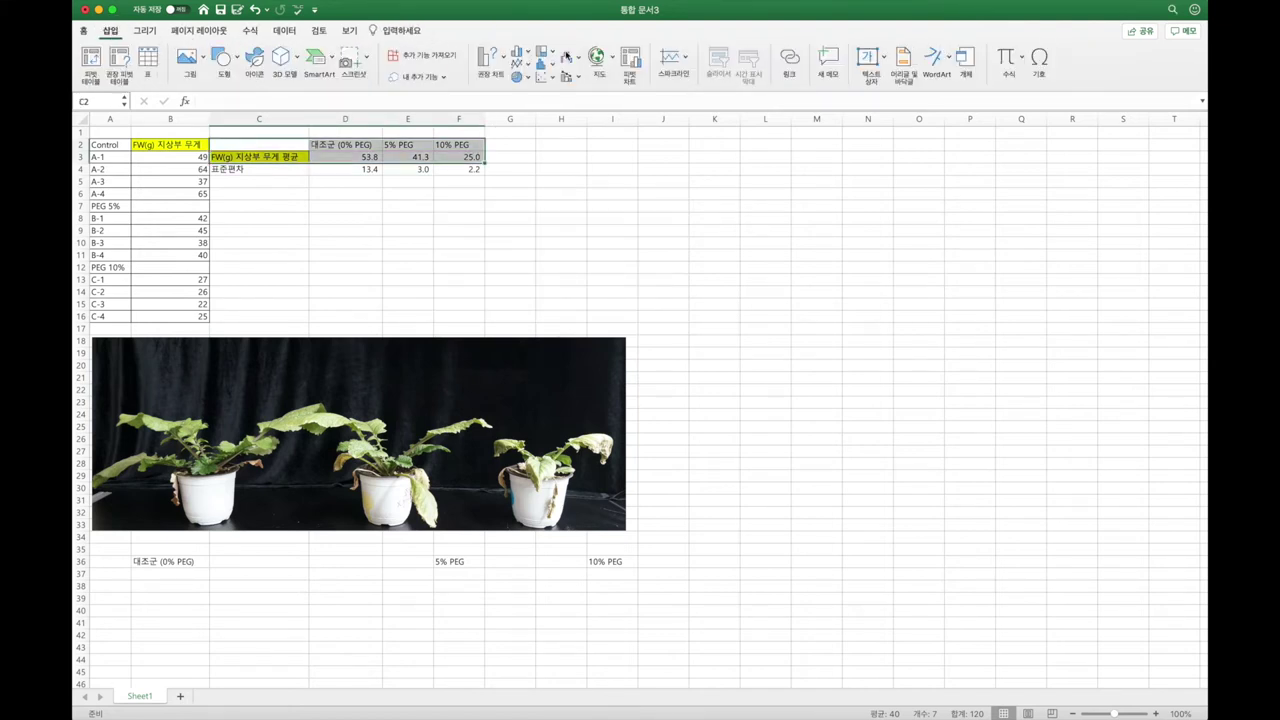
{"action": "left_click", "coordinate": [520, 51]}
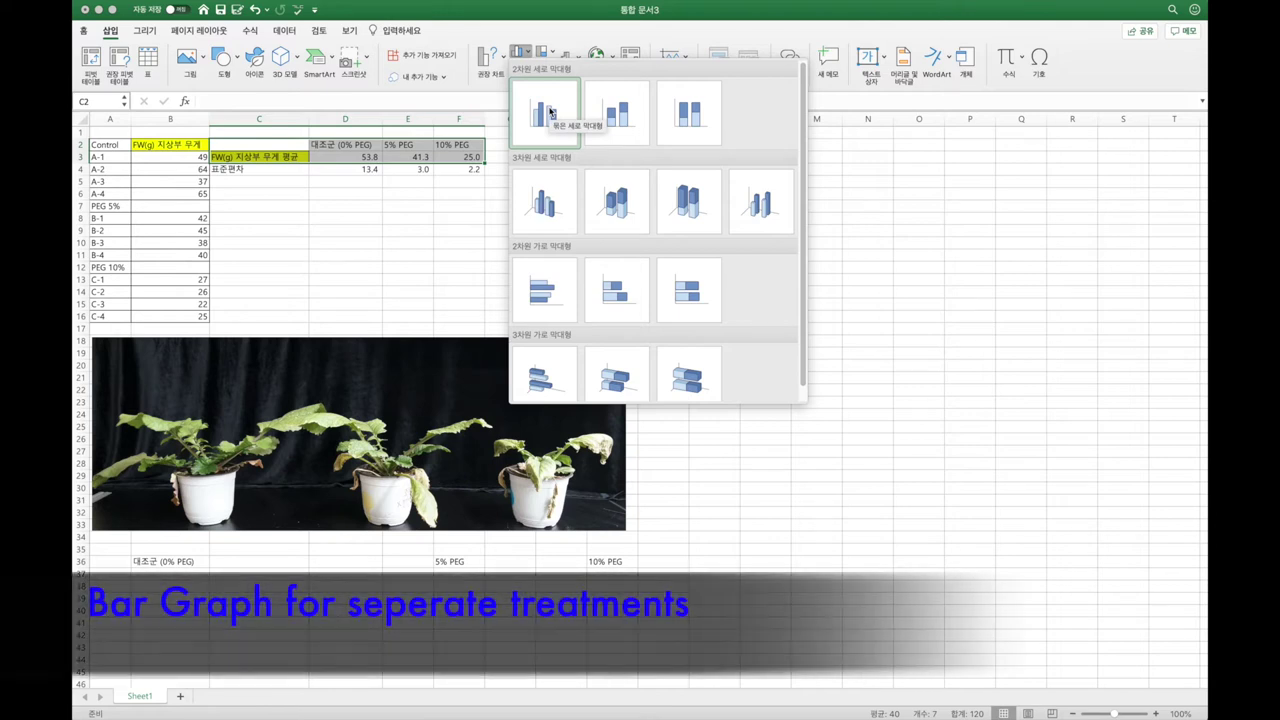
{"action": "left_click", "coordinate": [545, 117]}
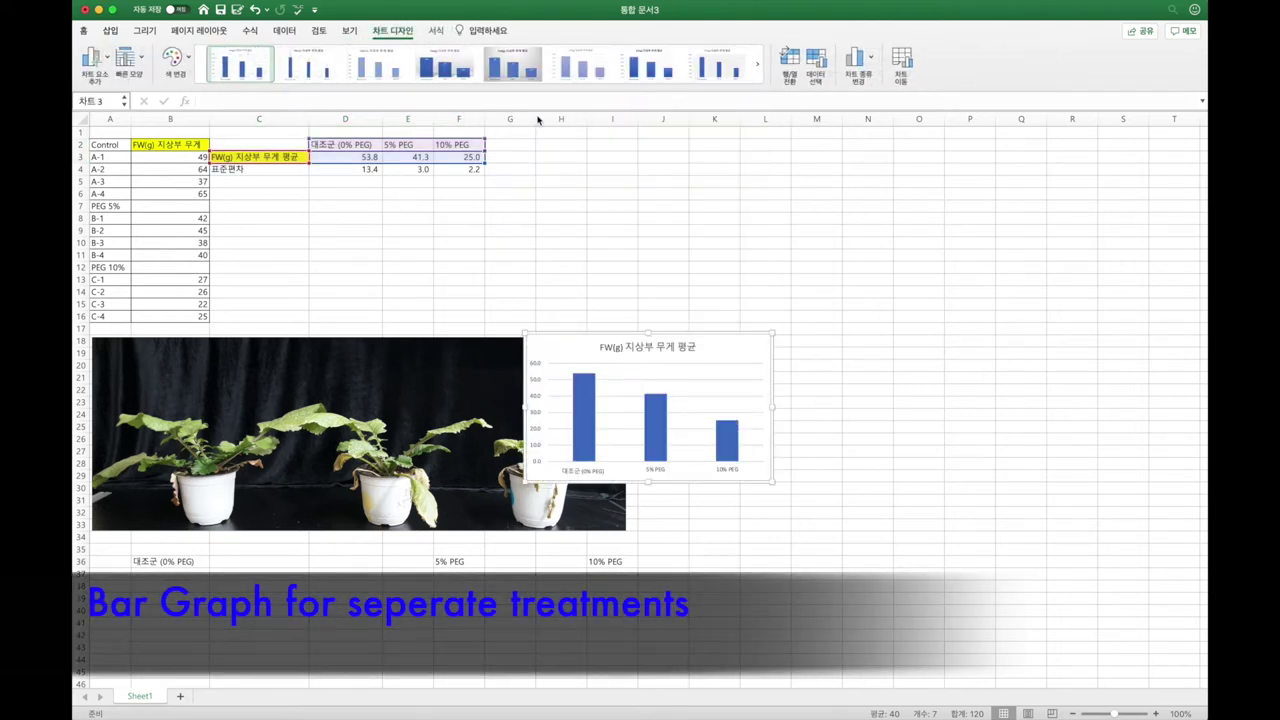
Enlarge the column chart and place it beside the plant photo, spanning about columns J to P and rows 8 to 24
{"action": "left_click_drag", "start_coordinate": [753, 343], "coordinate": [753, 175]}
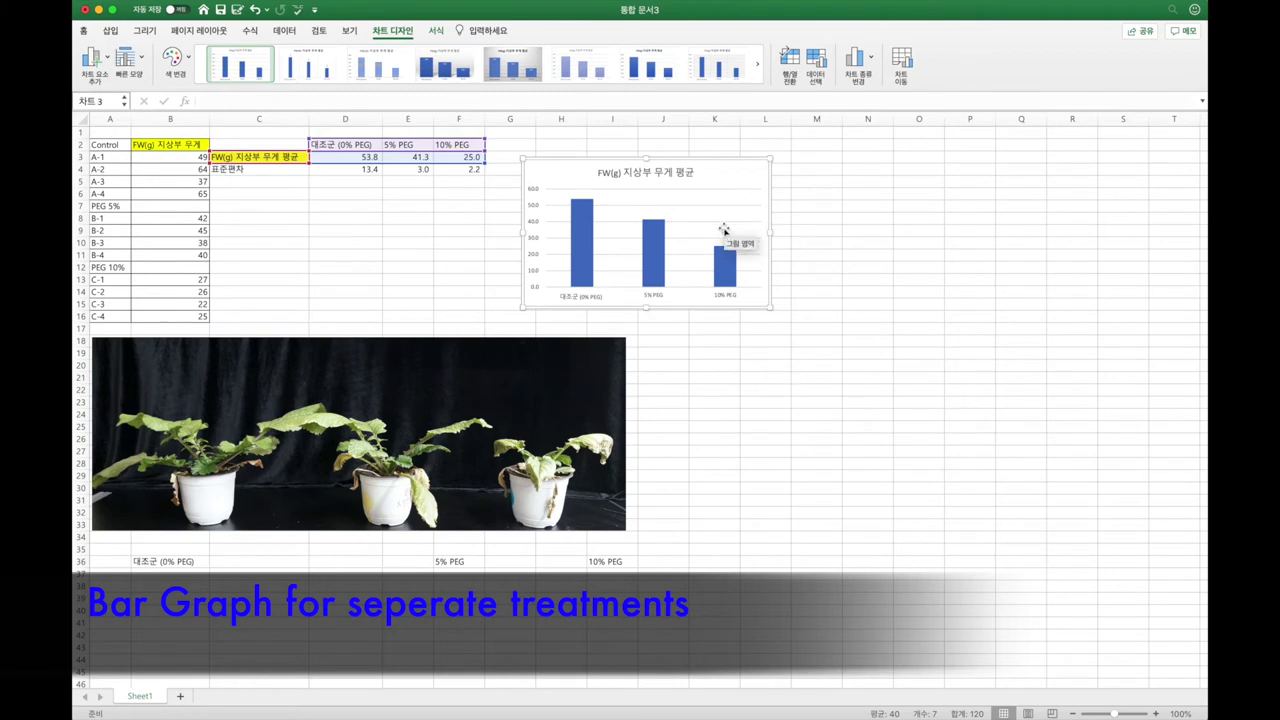
{"action": "mouse_move", "coordinate": [714, 262]}
{"action": "left_click_drag", "start_coordinate": [770, 158], "coordinate": [850, 131]}
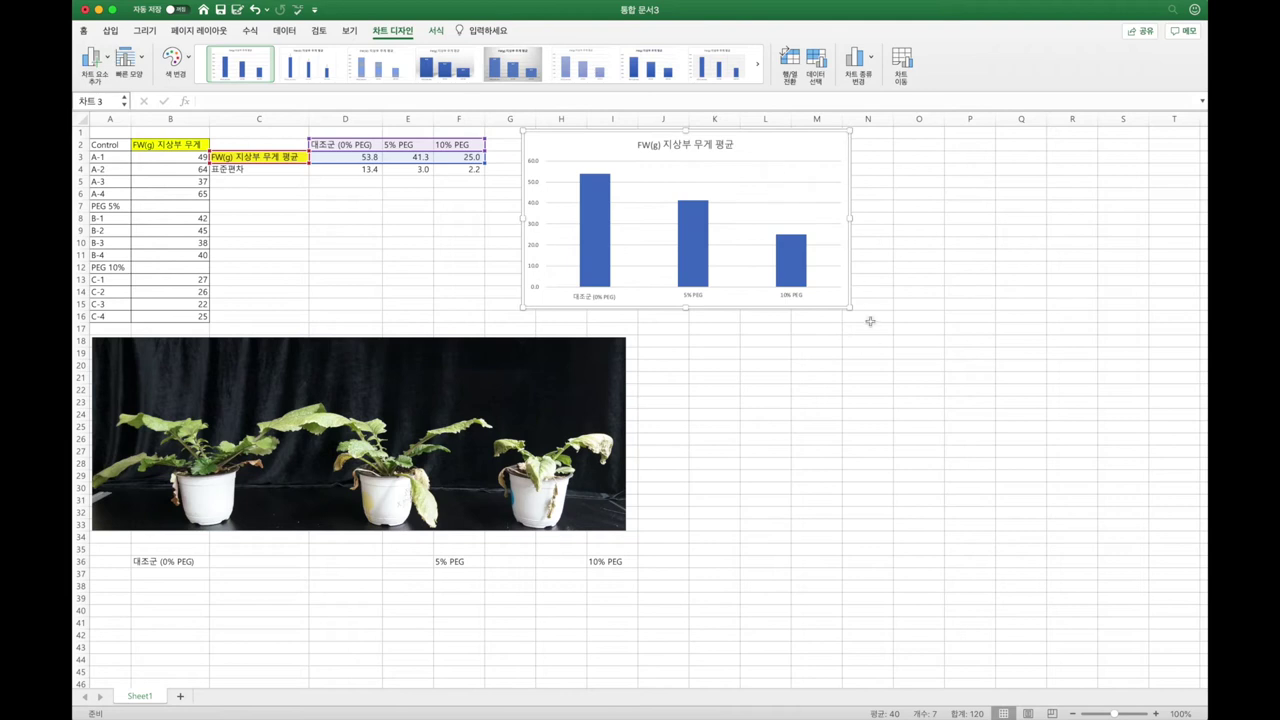
{"action": "left_click_drag", "start_coordinate": [849, 307], "coordinate": [886, 334]}
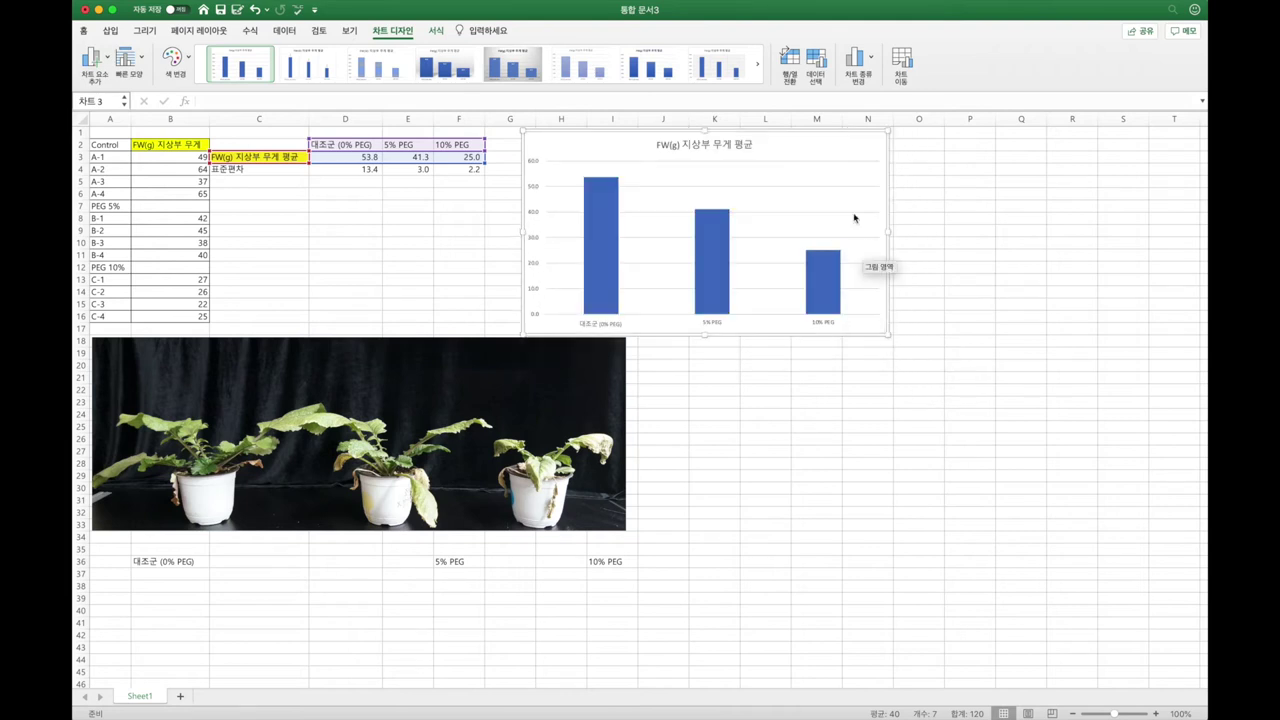
{"action": "left_click_drag", "start_coordinate": [851, 134], "coordinate": [984, 224]}
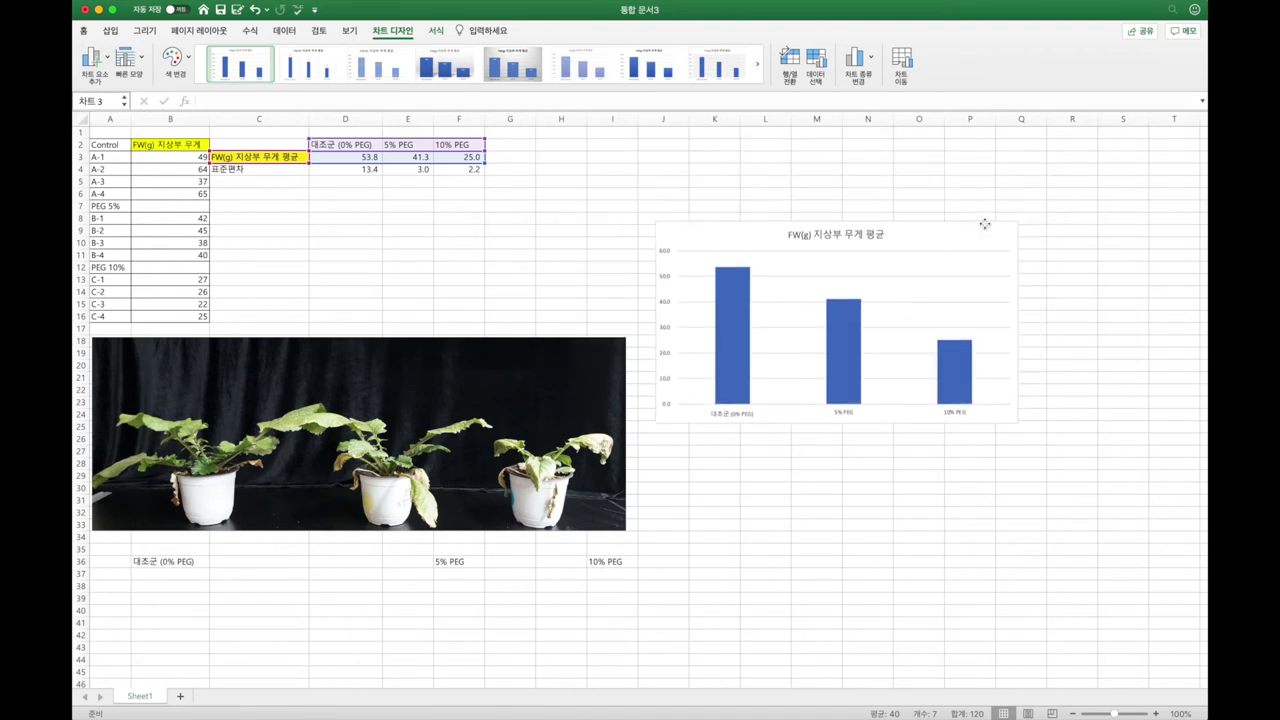
Increase the font size of all text in the column chart to 20
{"action": "left_click", "coordinate": [90, 32]}
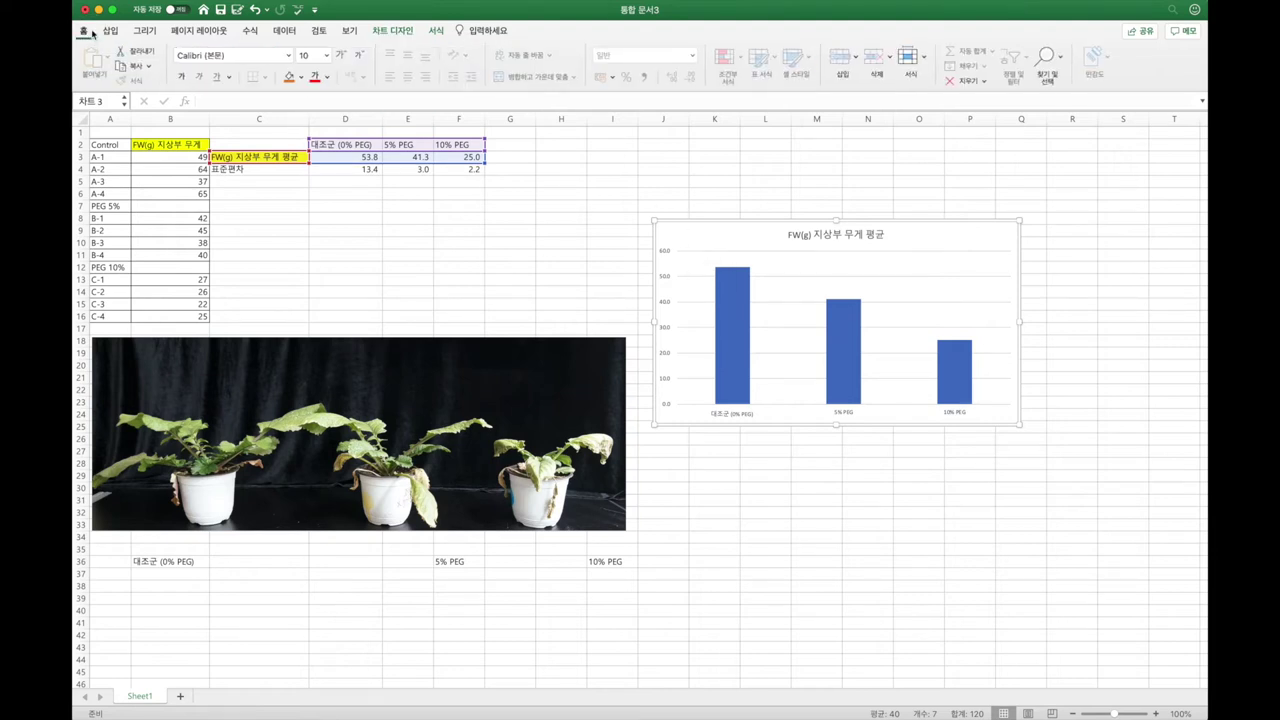
{"action": "left_click", "coordinate": [341, 55]}
{"action": "left_click", "coordinate": [341, 55]}
{"action": "left_click", "coordinate": [341, 55]}
{"action": "left_click", "coordinate": [341, 55]}
{"action": "left_click", "coordinate": [341, 55]}
{"action": "left_click", "coordinate": [341, 55]}
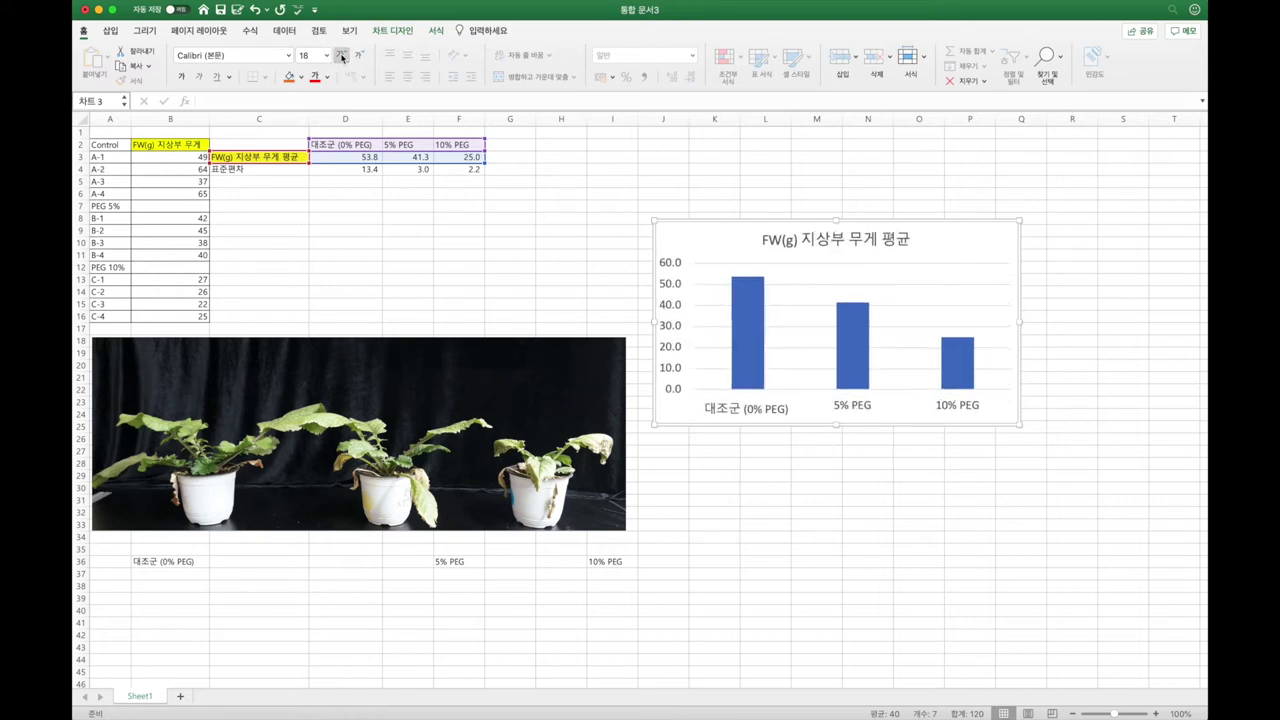
{"action": "left_click", "coordinate": [341, 55]}
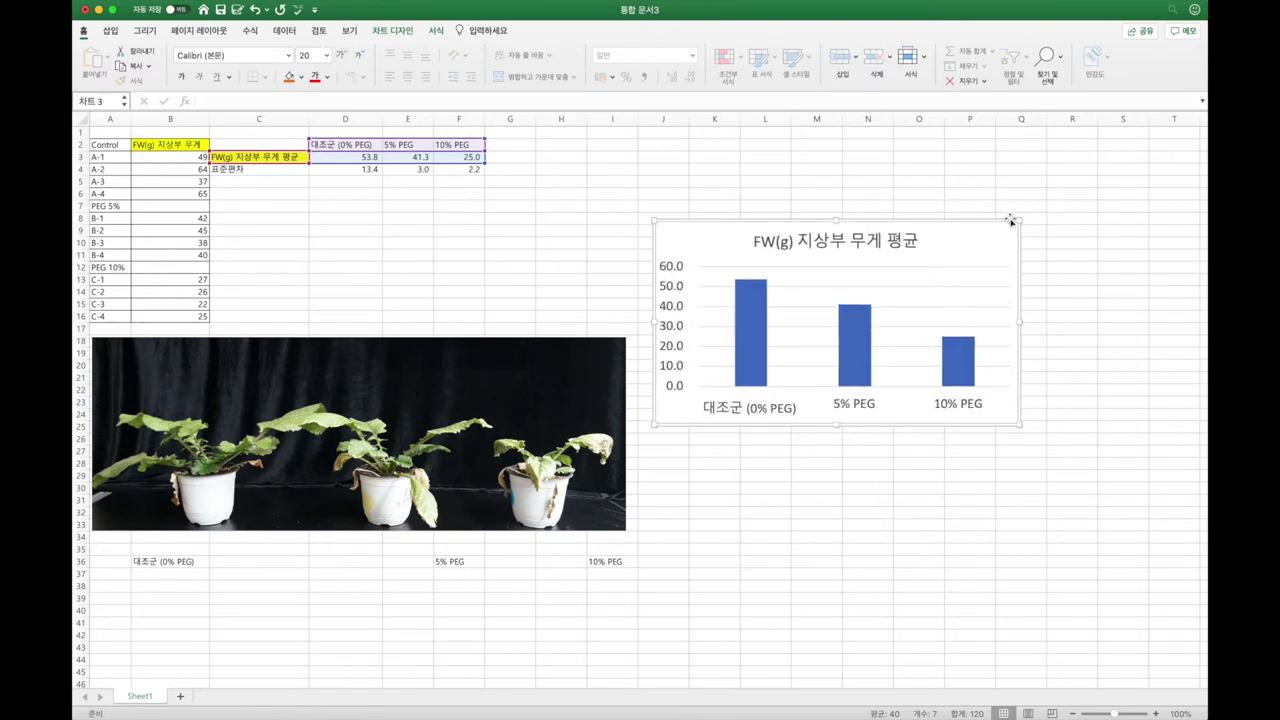
Enlarge the column chart and reposition it beside the plant photo, spanning about columns J to Q and rows 7 to 25
{"action": "left_click_drag", "start_coordinate": [1018, 222], "coordinate": [1058, 190]}
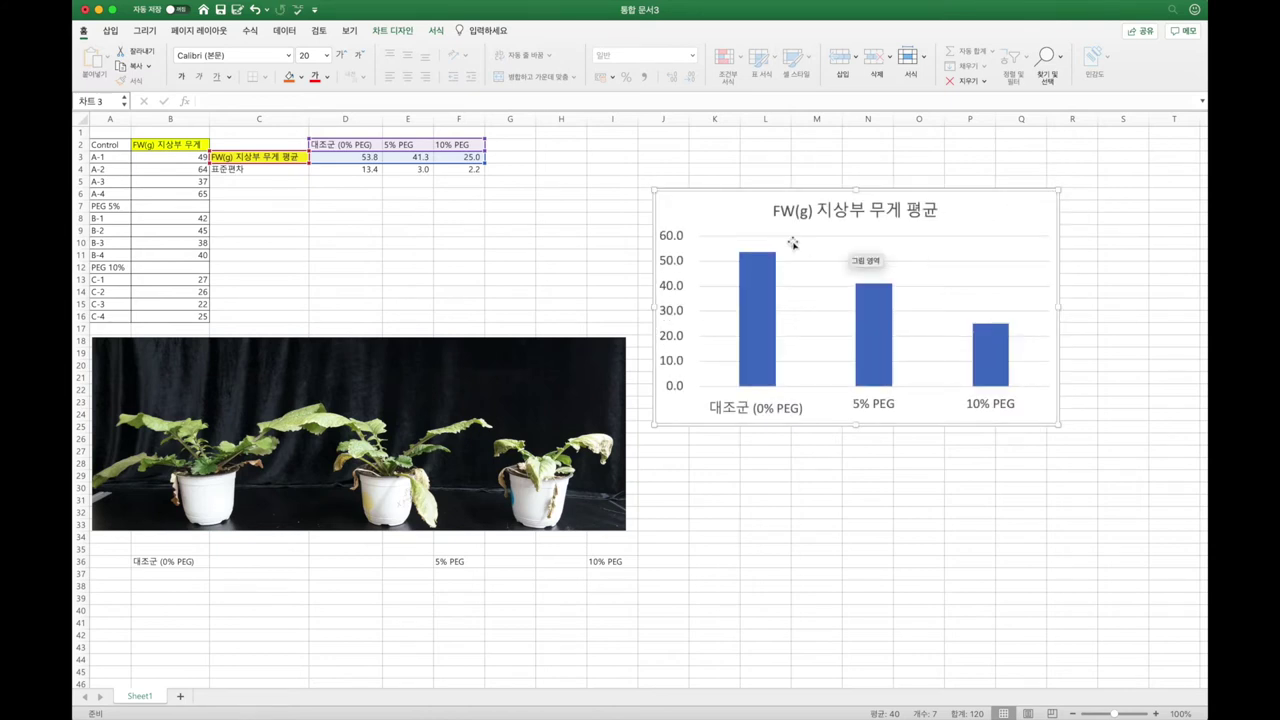
{"action": "left_click", "coordinate": [738, 169]}
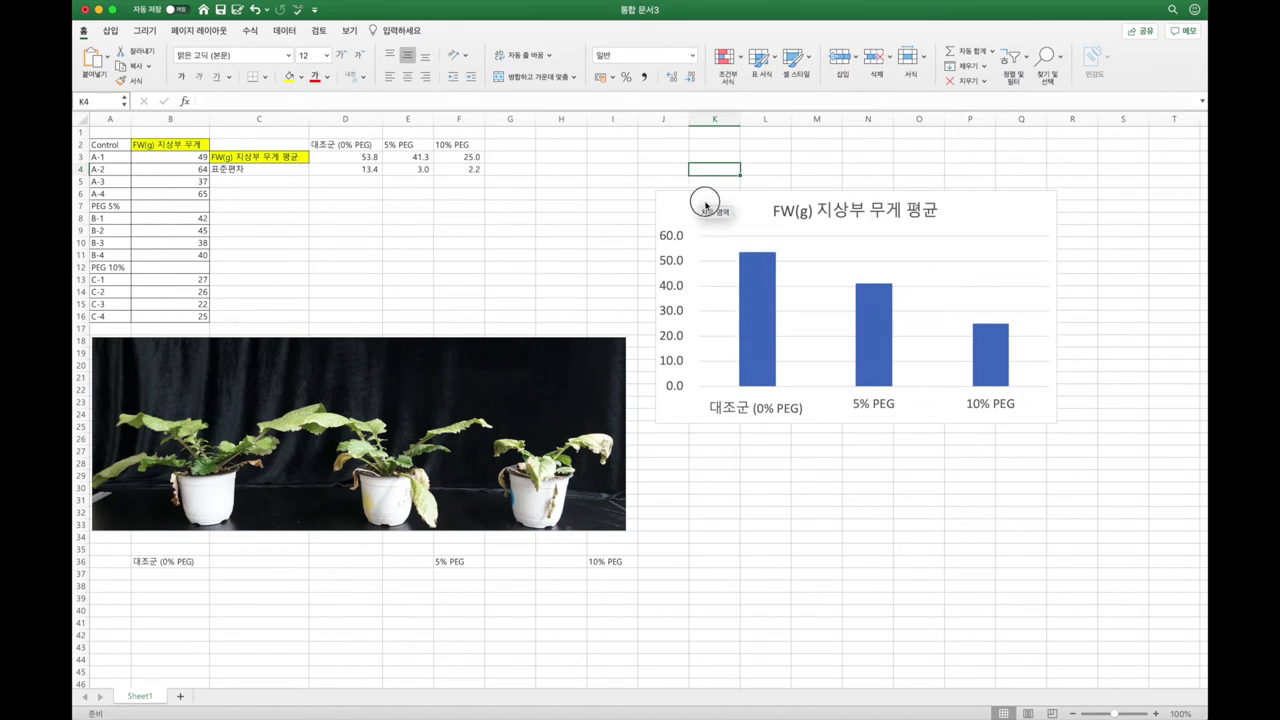
{"action": "left_click_drag", "start_coordinate": [741, 203], "coordinate": [725, 215]}
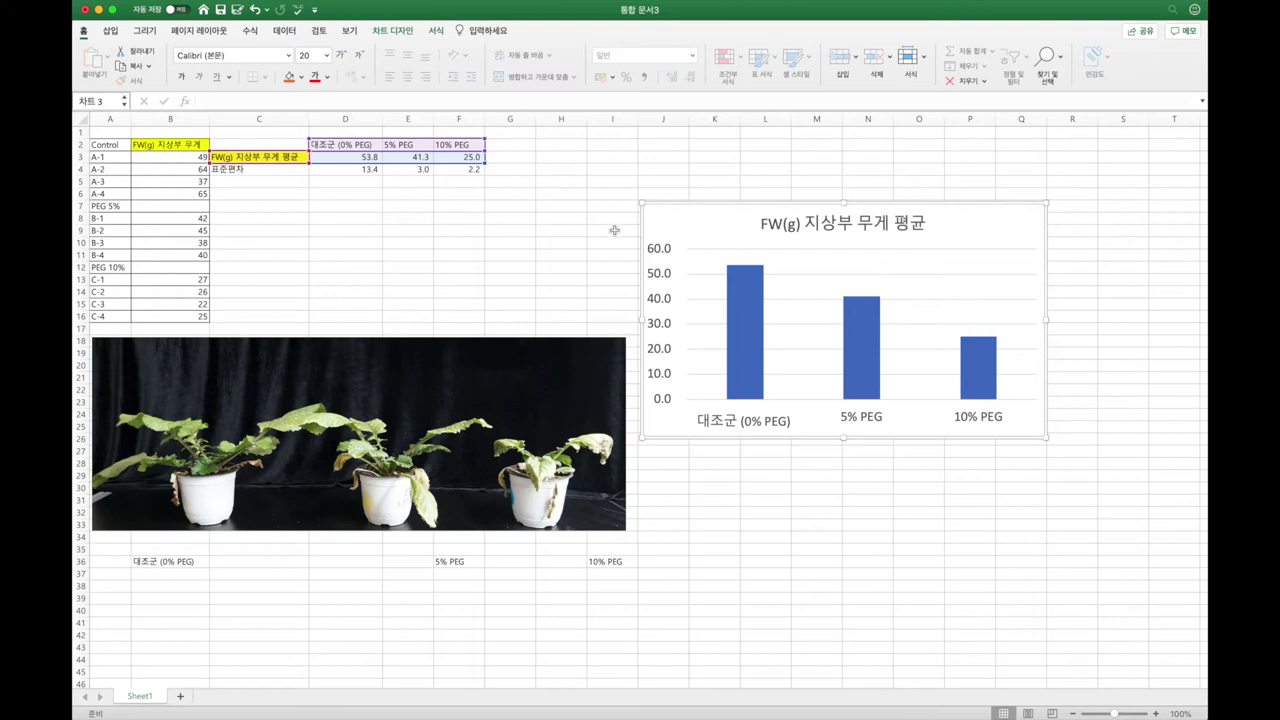
Add a vertical axis title to the column chart reading "지상부 무게 평균 (g)"
{"action": "left_click", "coordinate": [437, 31]}
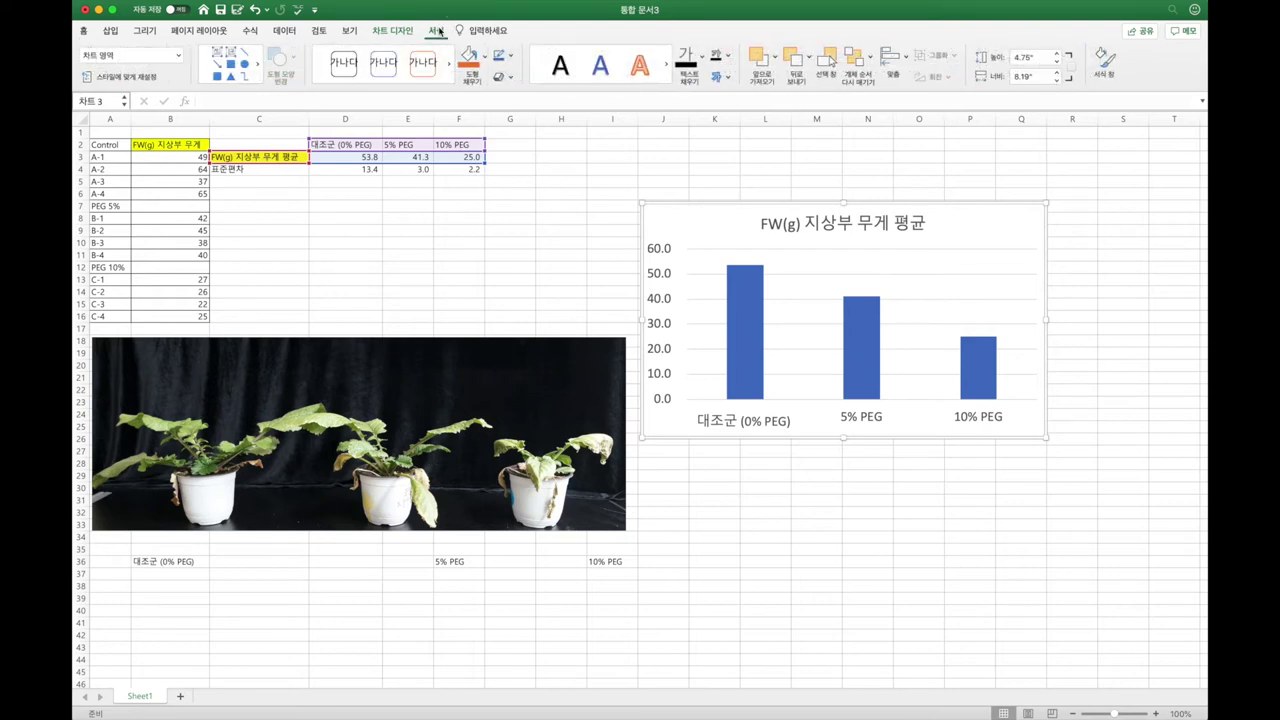
{"action": "left_click", "coordinate": [395, 31]}
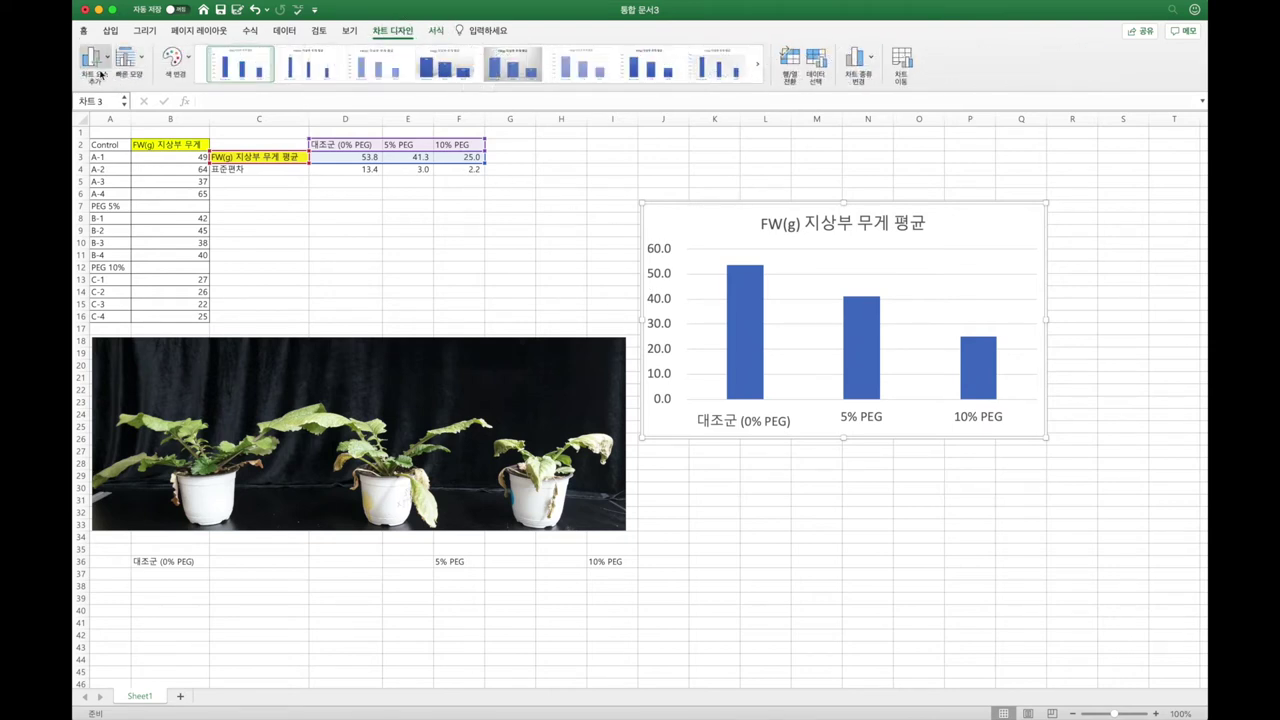
{"action": "left_click", "coordinate": [93, 62]}
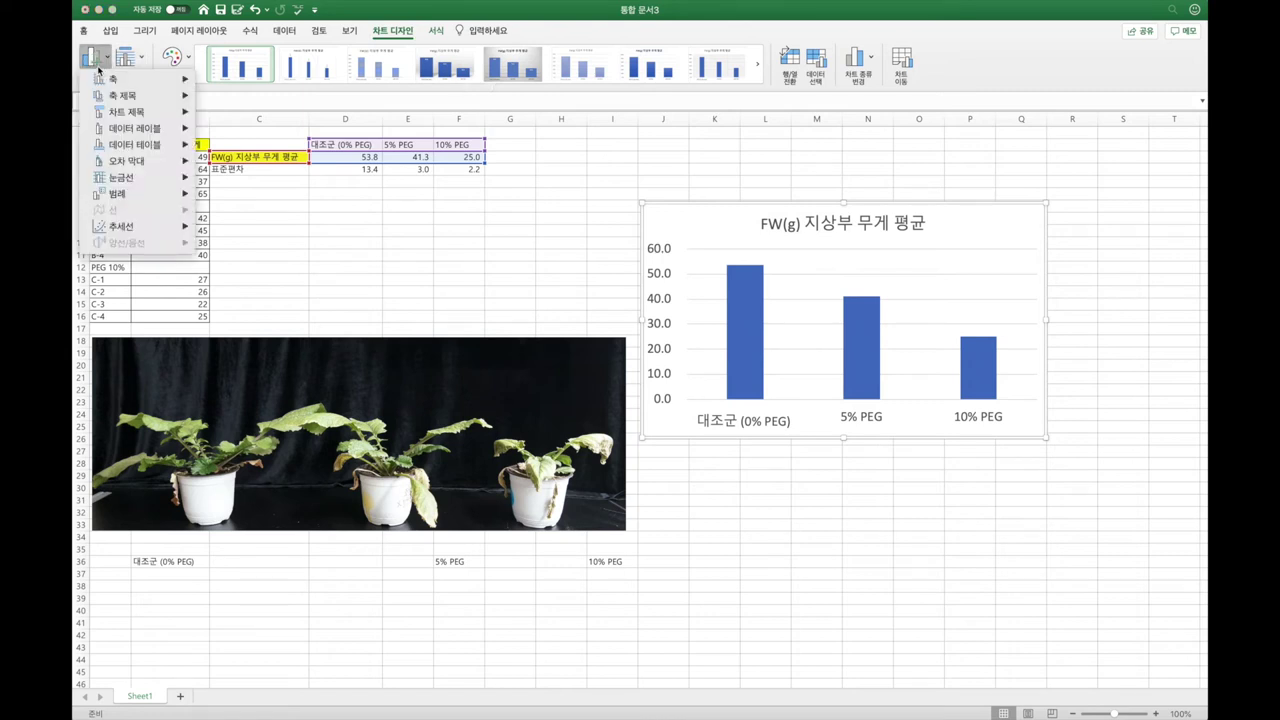
{"action": "mouse_move", "coordinate": [115, 95]}
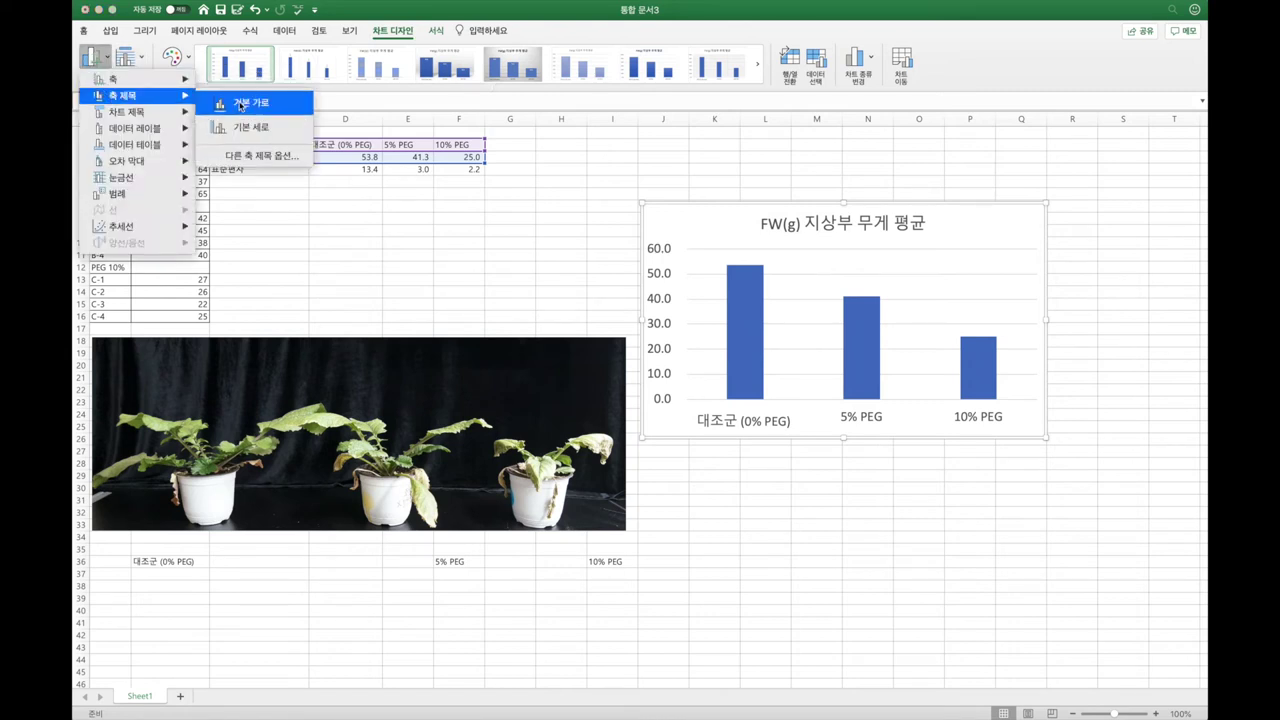
{"action": "left_click", "coordinate": [241, 124]}
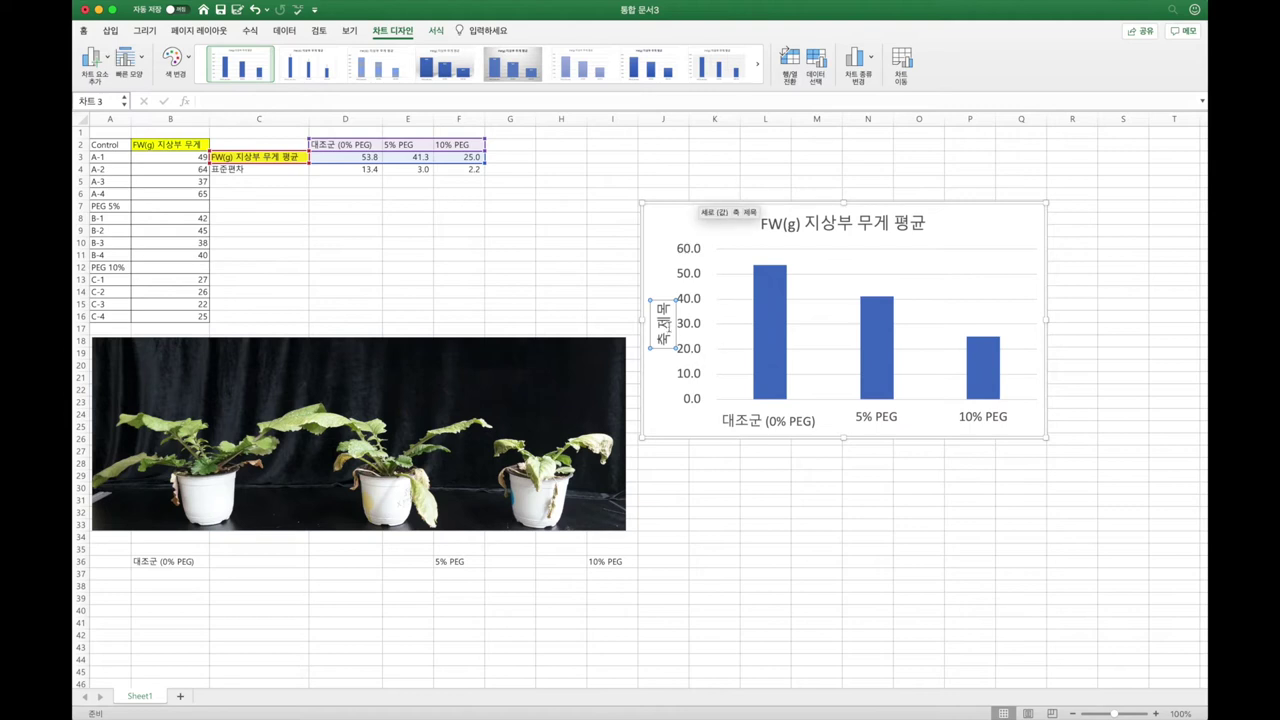
{"action": "double_click", "coordinate": [666, 322]}
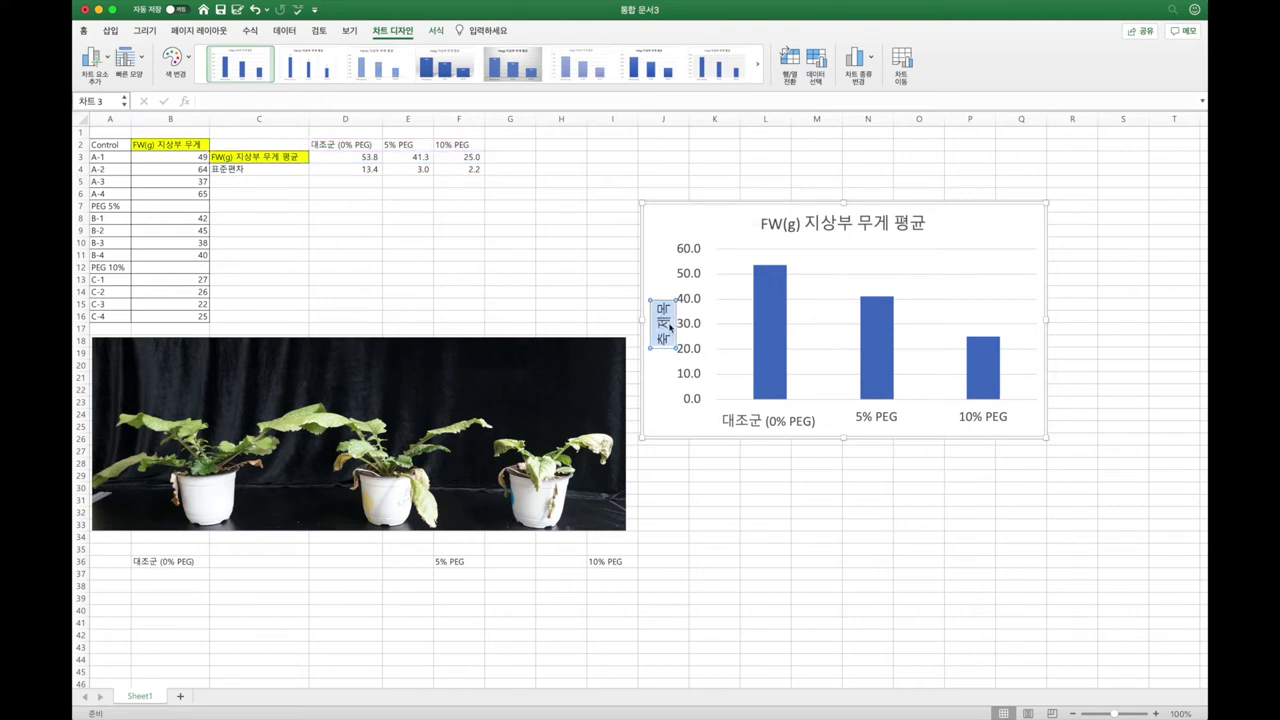
{"action": "key", "text": "BackSpace"}
{"action": "type", "text": "지상부 무게 평균"}
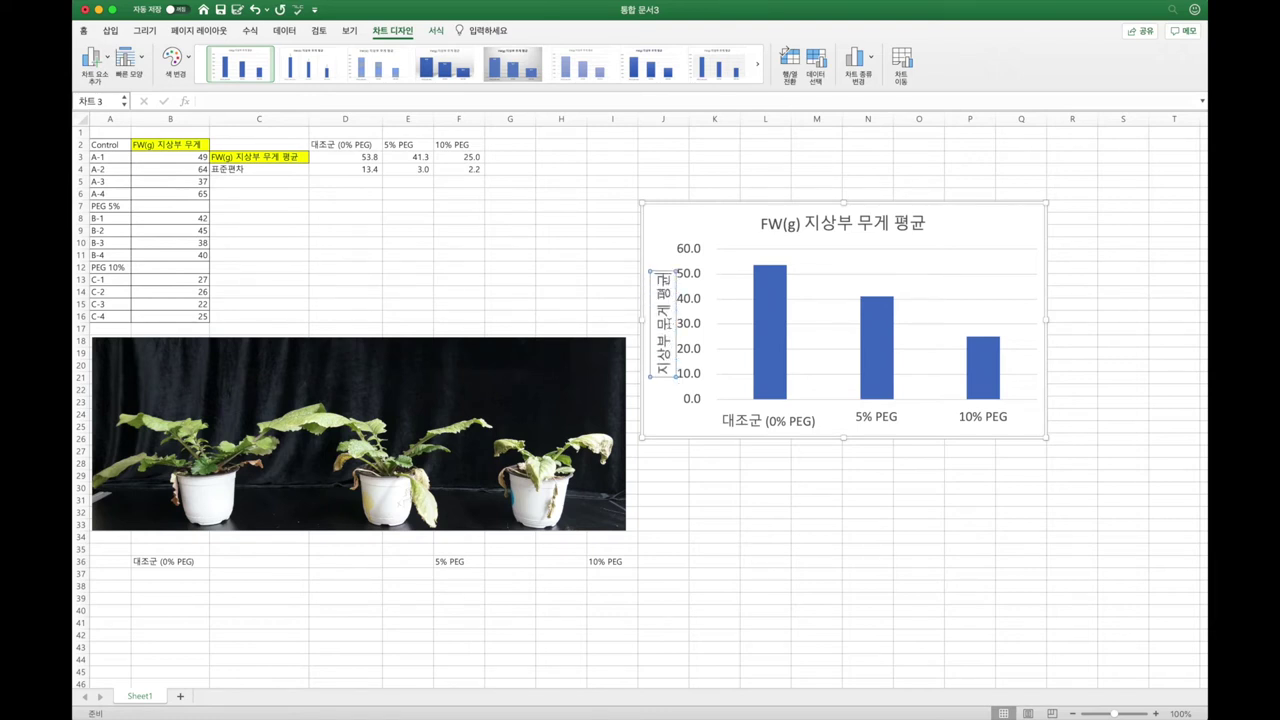
{"action": "type", "text": " (g)"}
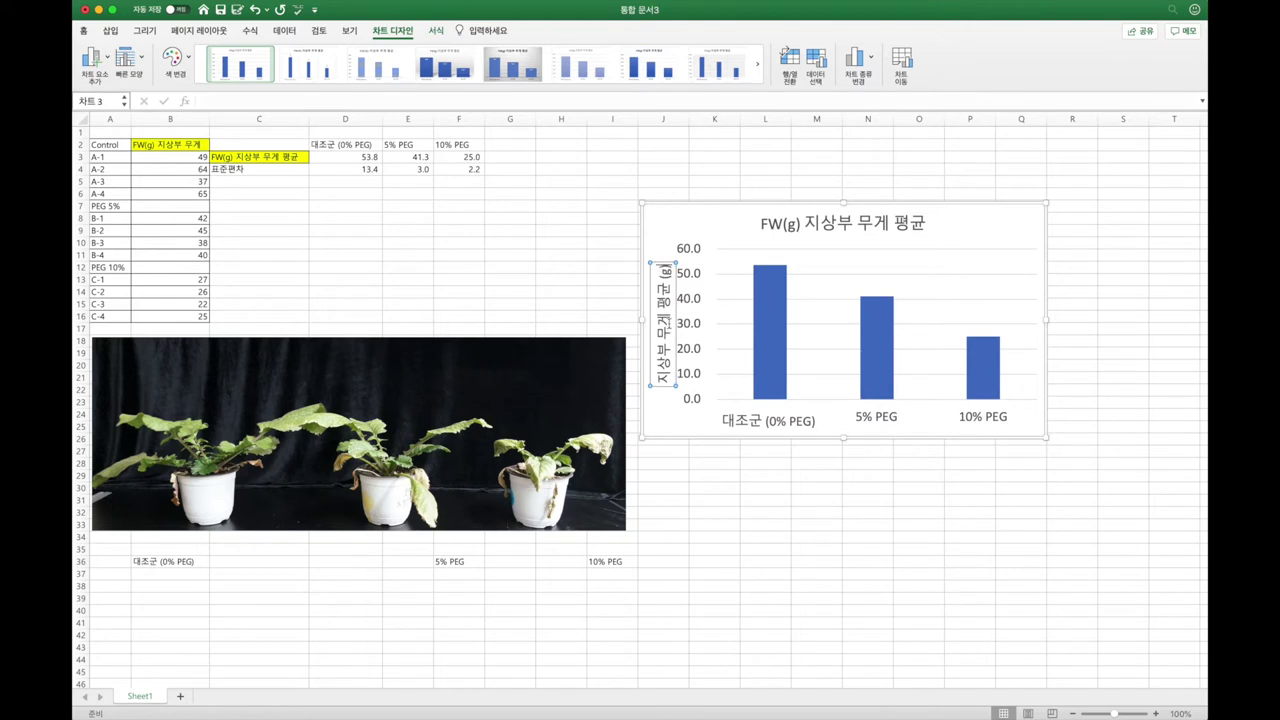
Delete the chart title and the horizontal gridlines from the column chart
{"action": "left_click", "coordinate": [843, 226]}
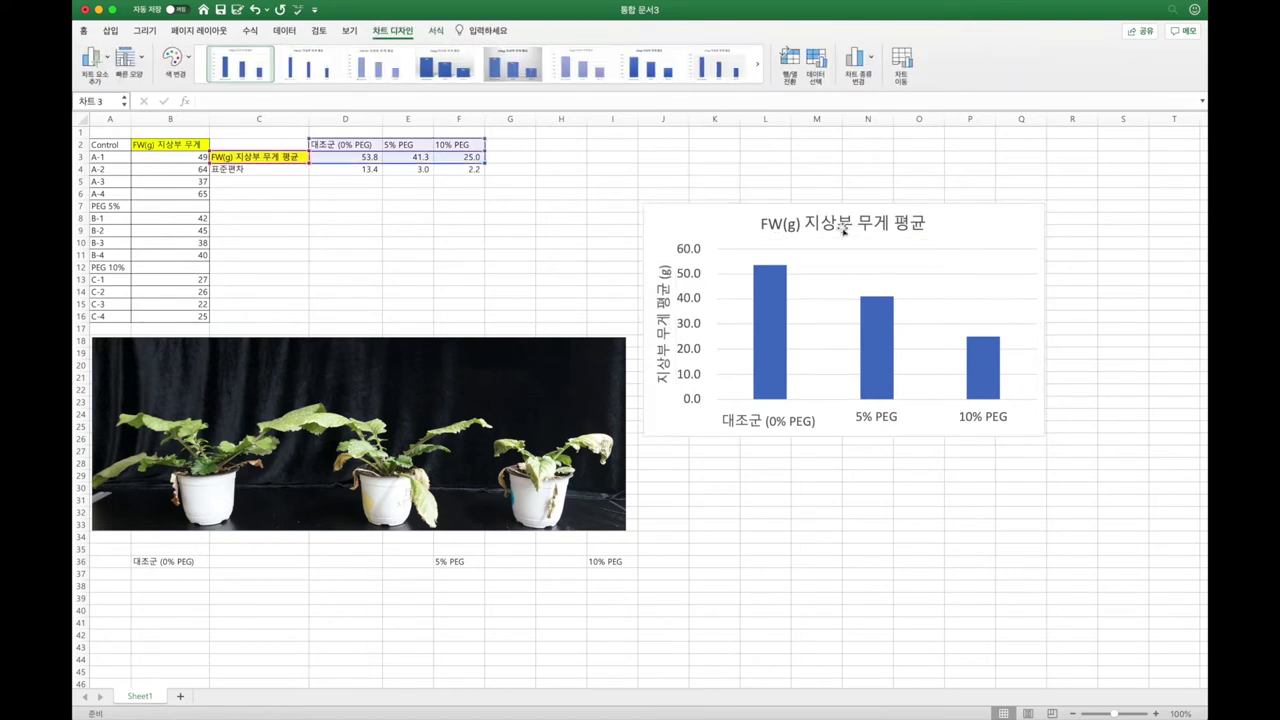
{"action": "key", "text": "Delete"}
{"action": "left_click", "coordinate": [826, 177]}
{"action": "left_click", "coordinate": [690, 302]}
{"action": "left_click", "coordinate": [845, 244]}
{"action": "left_click", "coordinate": [859, 248]}
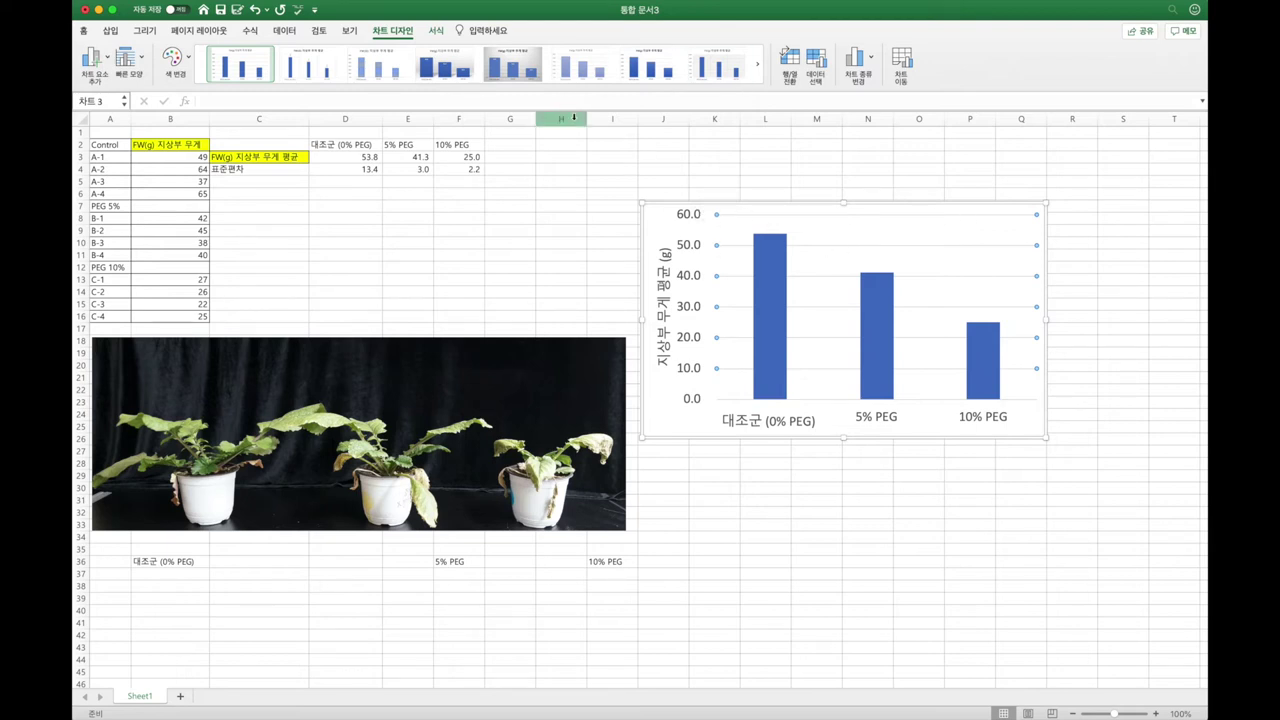
{"action": "key", "text": "Escape"}
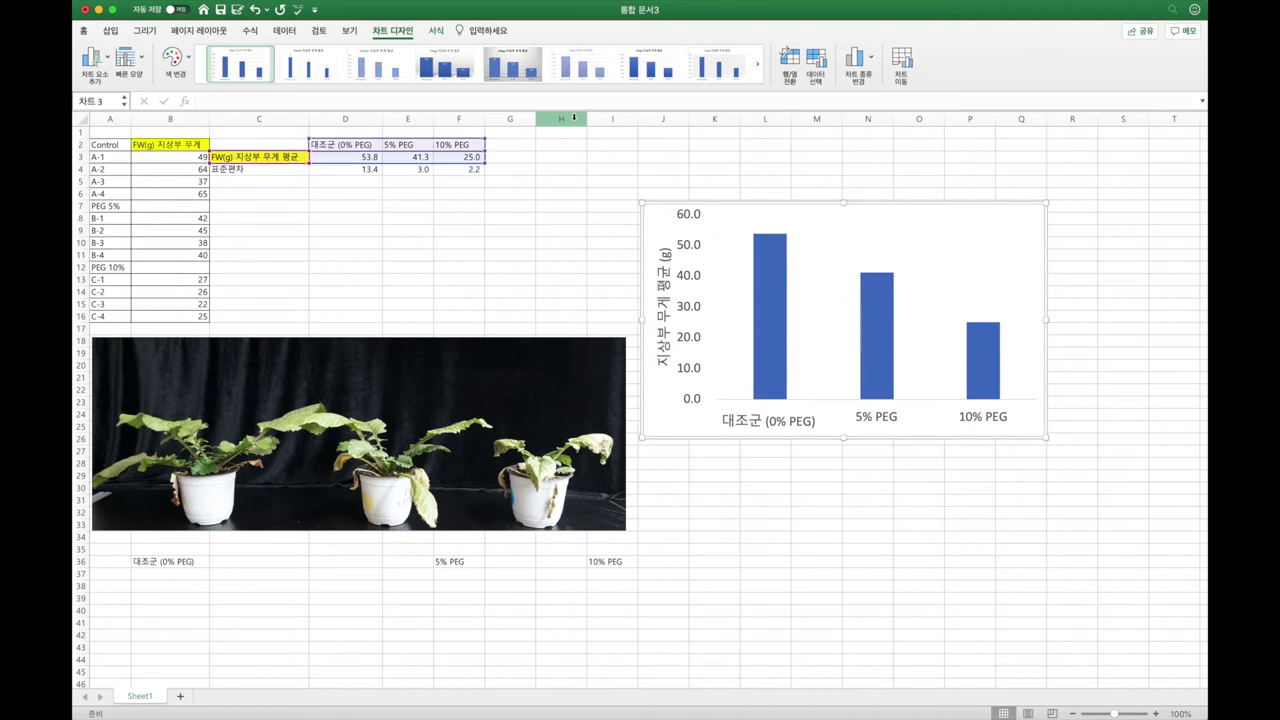
{"action": "left_click", "coordinate": [1093, 275]}
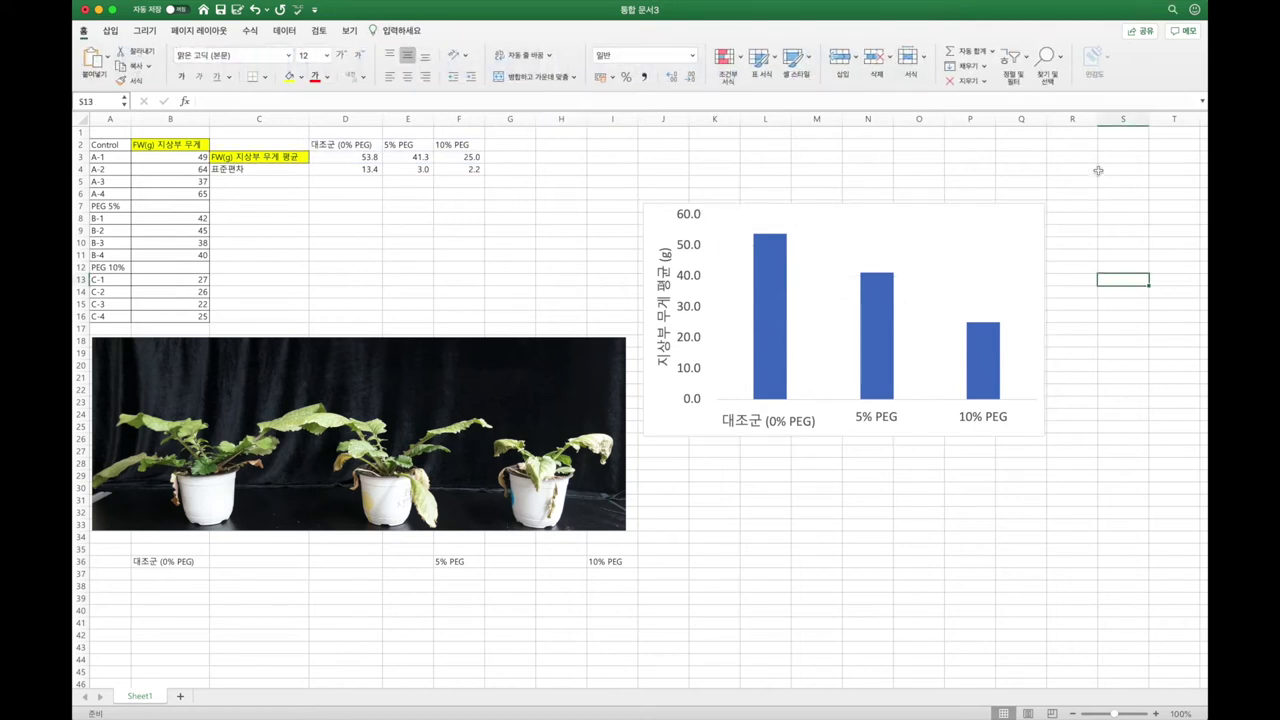
Give the column chart's plot area a black outline
{"action": "left_click", "coordinate": [977, 229]}
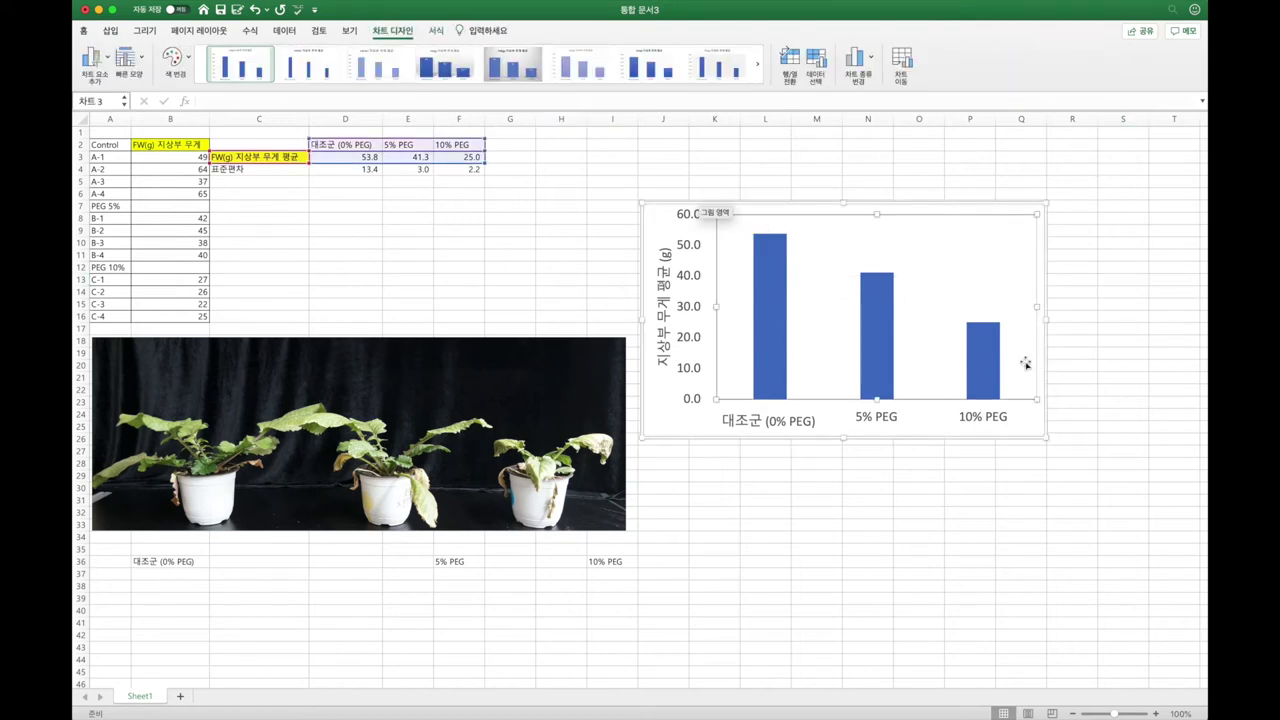
{"action": "left_click", "coordinate": [436, 31]}
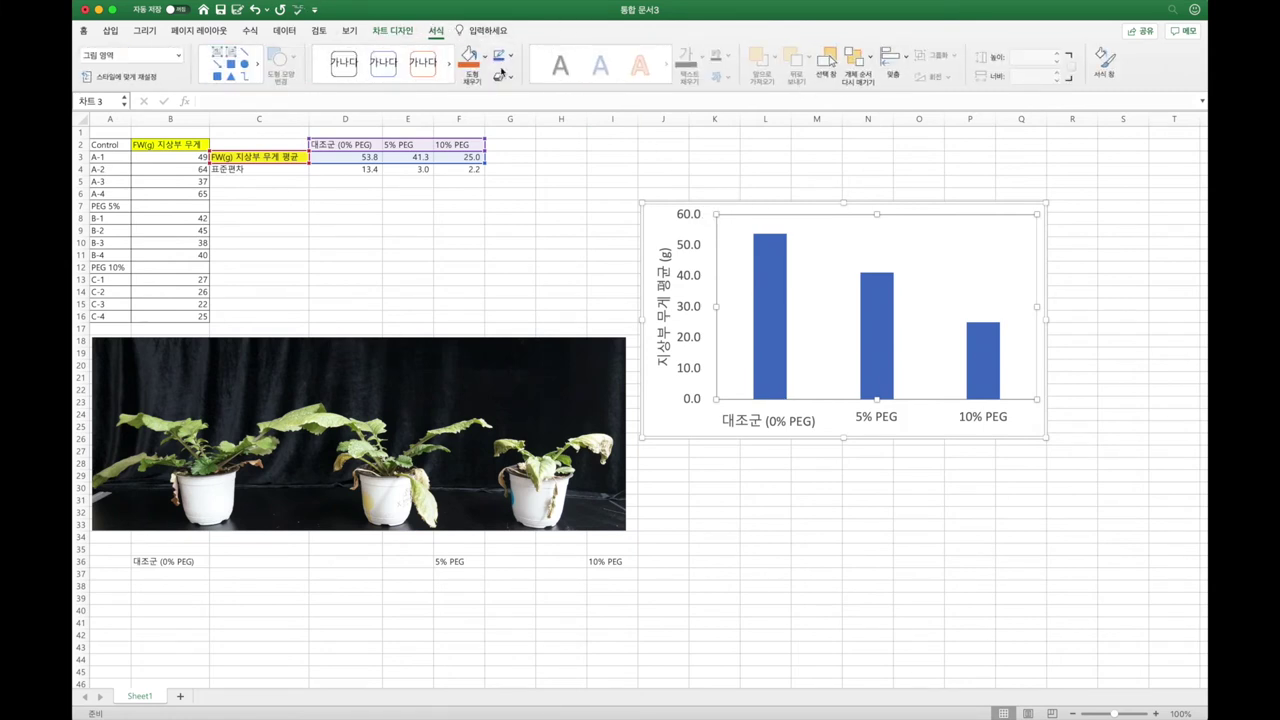
{"action": "left_click", "coordinate": [512, 62]}
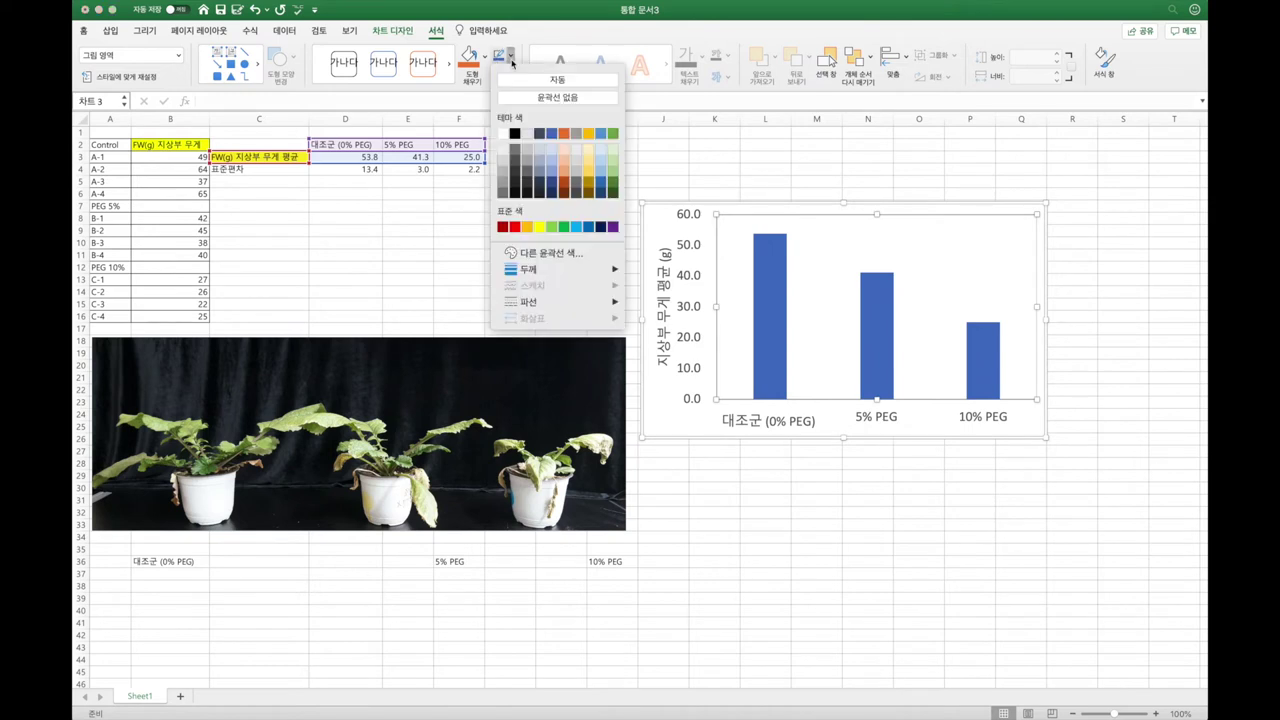
{"action": "left_click", "coordinate": [511, 131]}
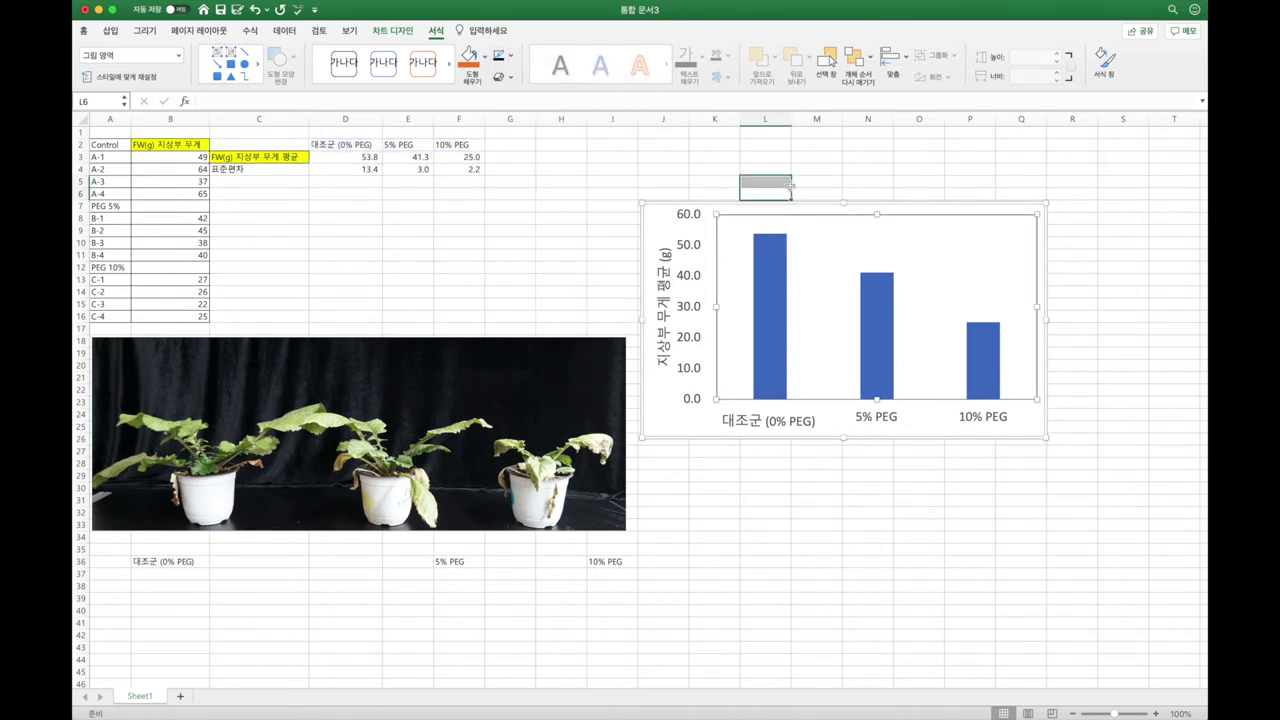
{"action": "left_click", "coordinate": [1090, 280]}
{"action": "left_click", "coordinate": [913, 413]}
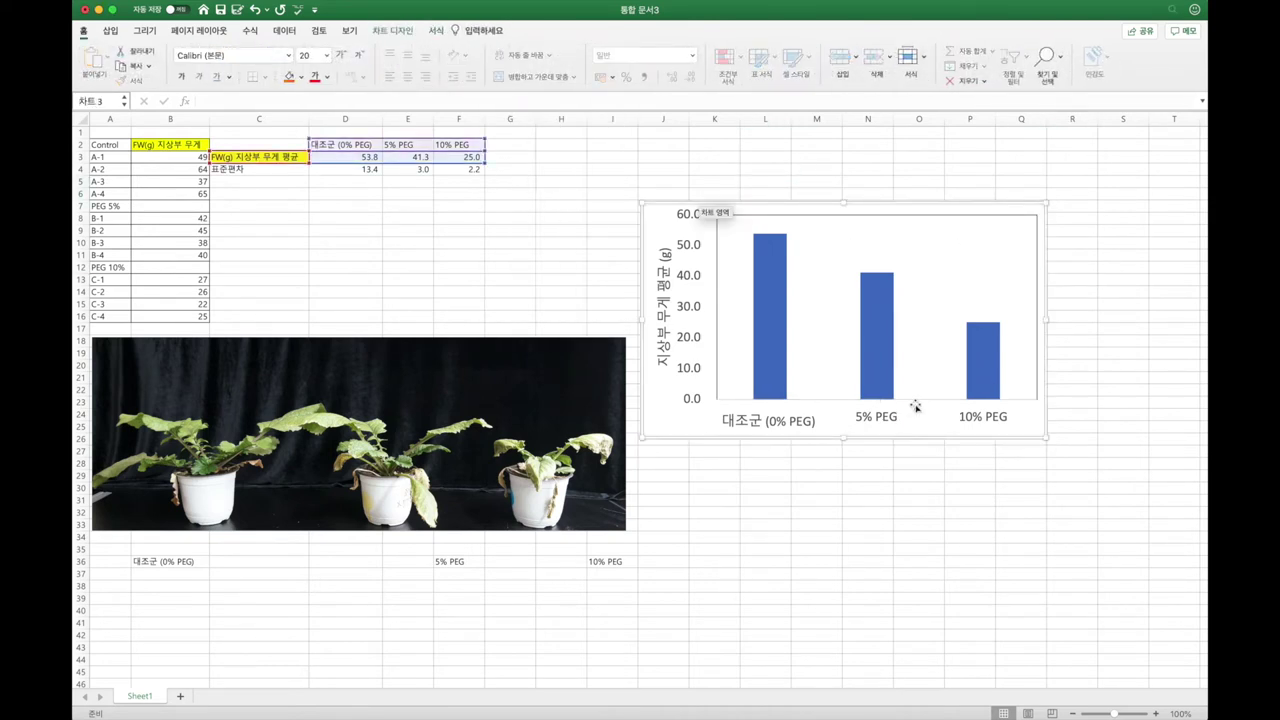
{"action": "left_click", "coordinate": [916, 404]}
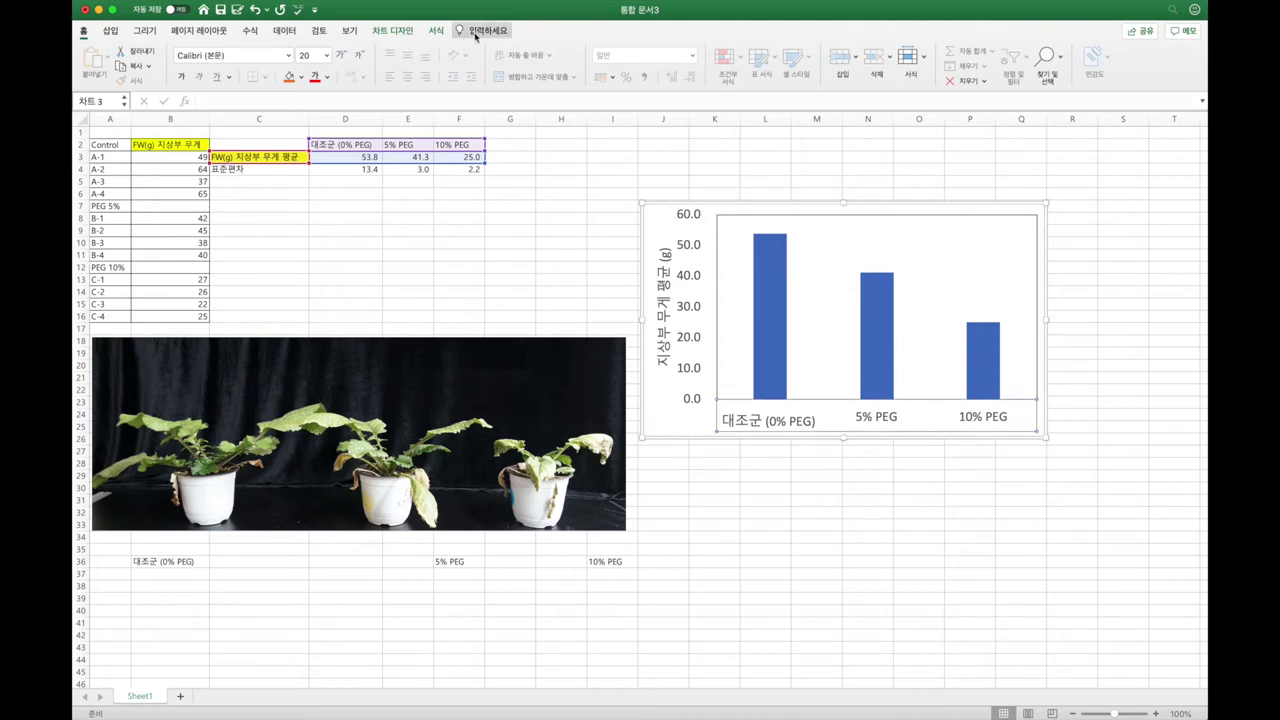
{"action": "left_click", "coordinate": [412, 35]}
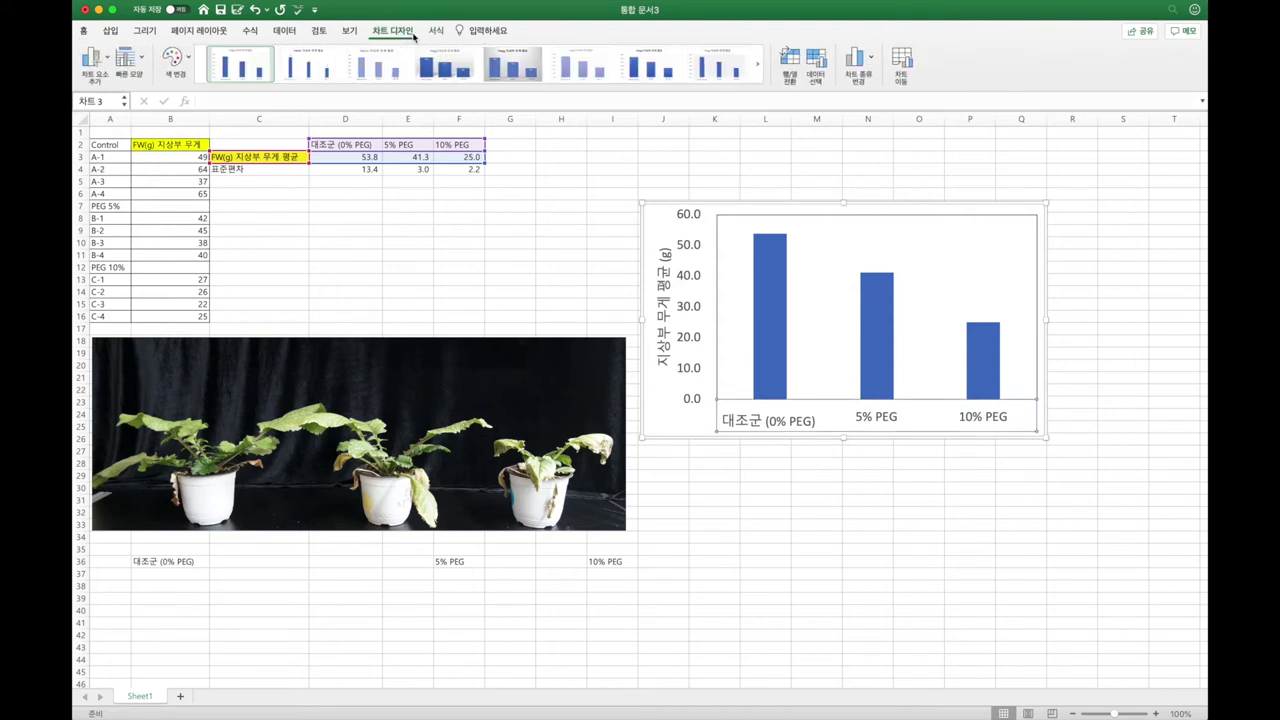
{"action": "left_click", "coordinate": [435, 31]}
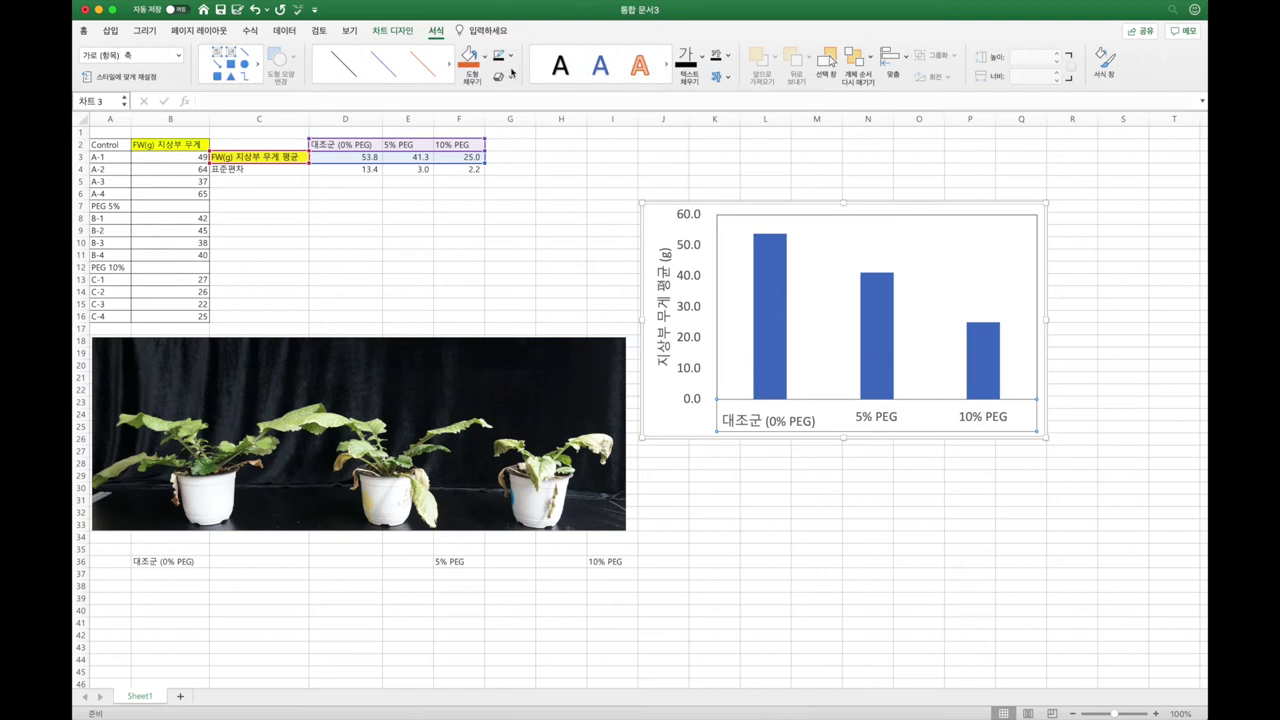
{"action": "left_click", "coordinate": [1092, 222]}
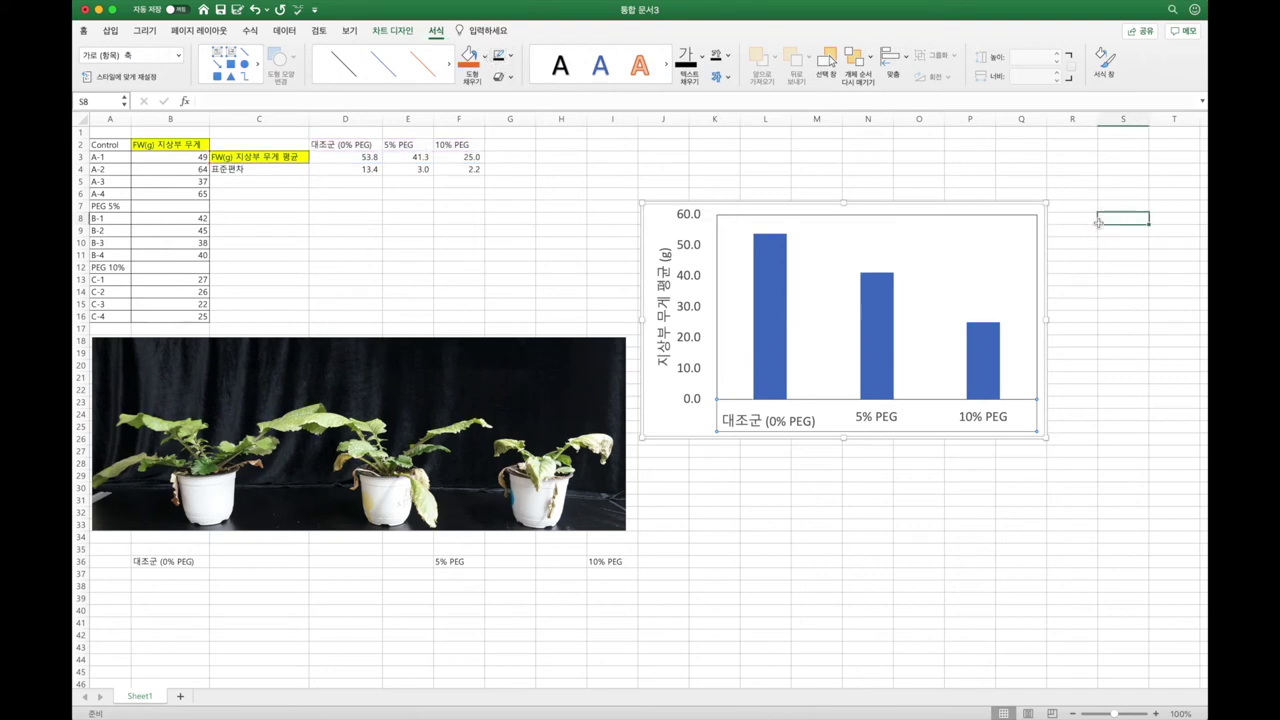
{"action": "left_click", "coordinate": [1032, 465]}
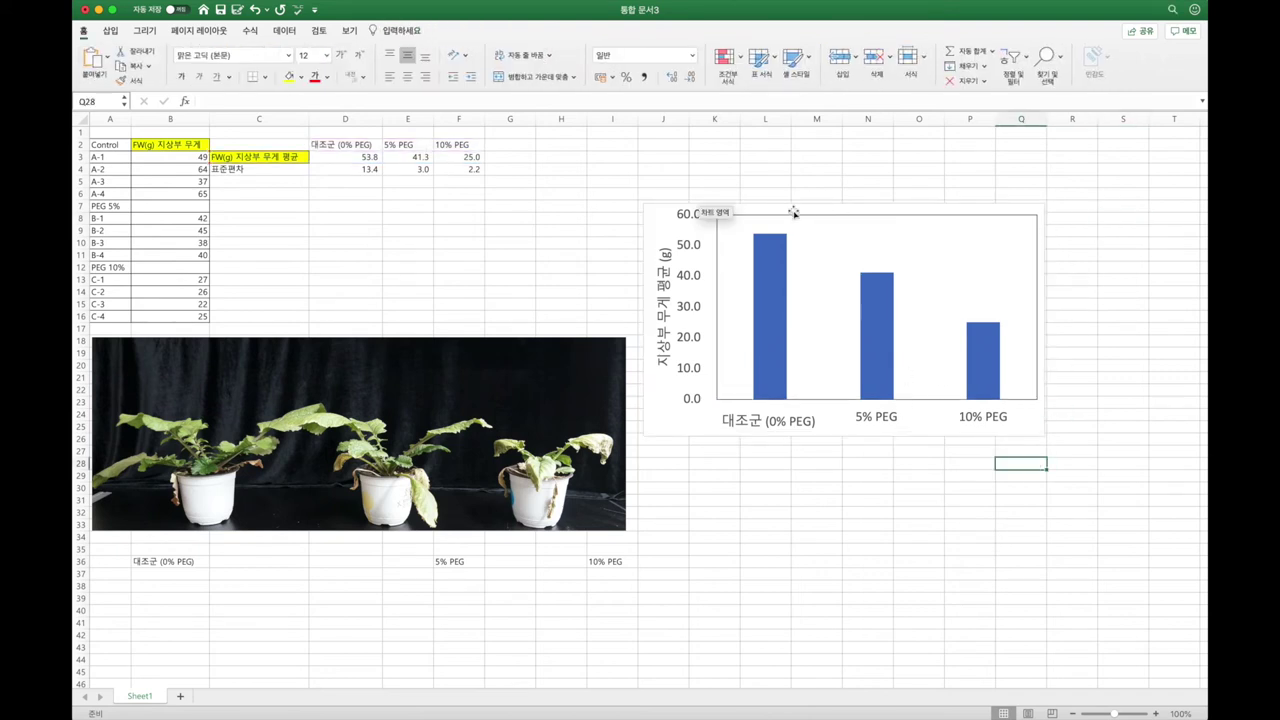
Set the plot area's outline weight to 1½ pt
{"action": "left_click", "coordinate": [846, 226]}
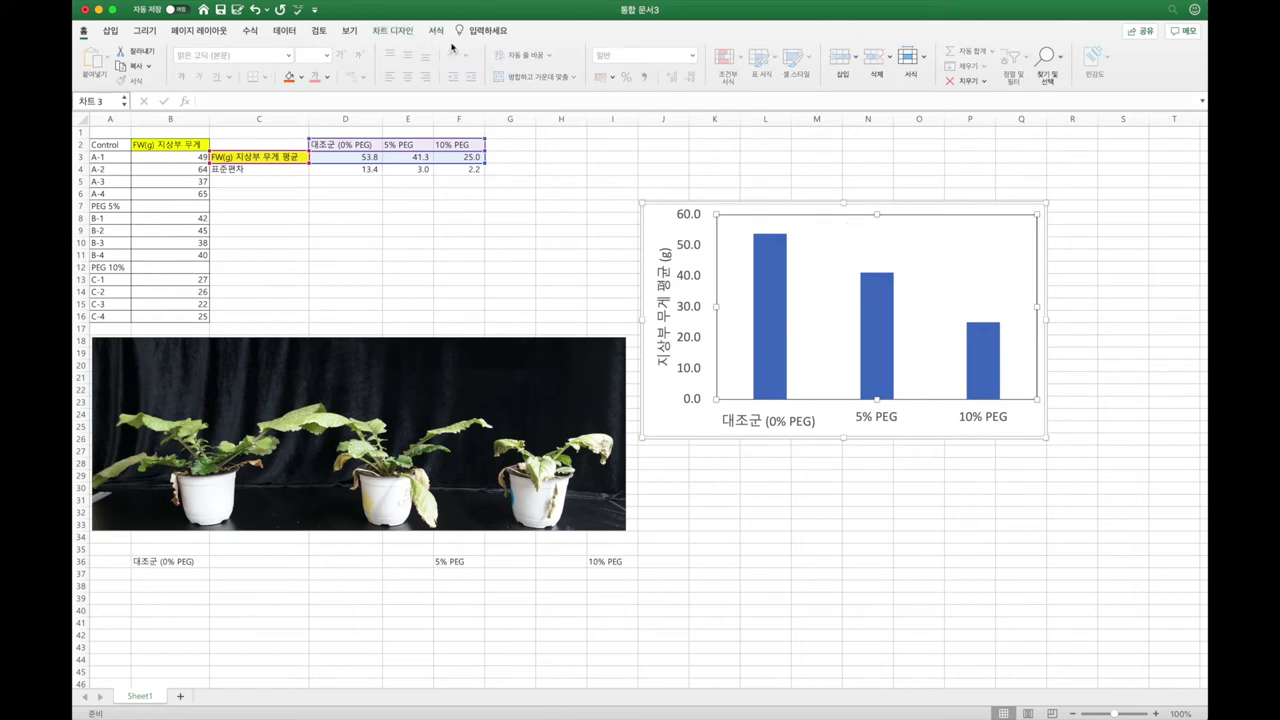
{"action": "left_click", "coordinate": [439, 32]}
{"action": "left_click", "coordinate": [510, 55]}
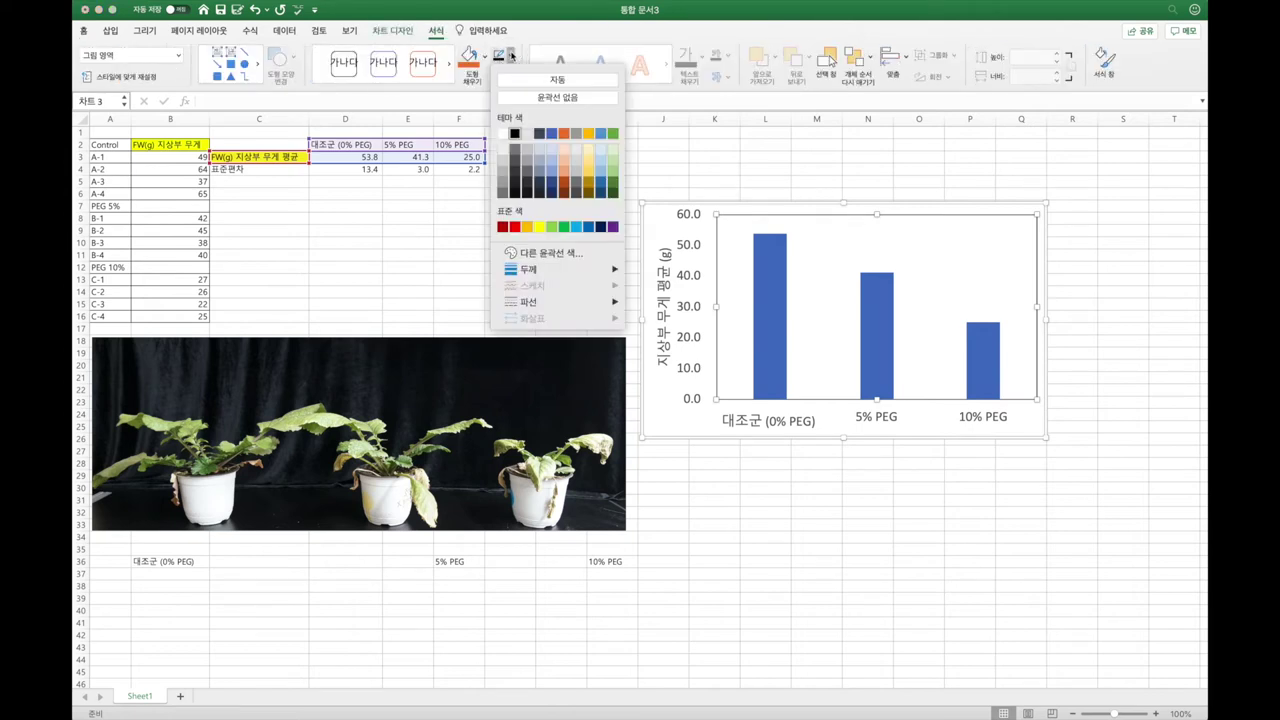
{"action": "mouse_move", "coordinate": [561, 272]}
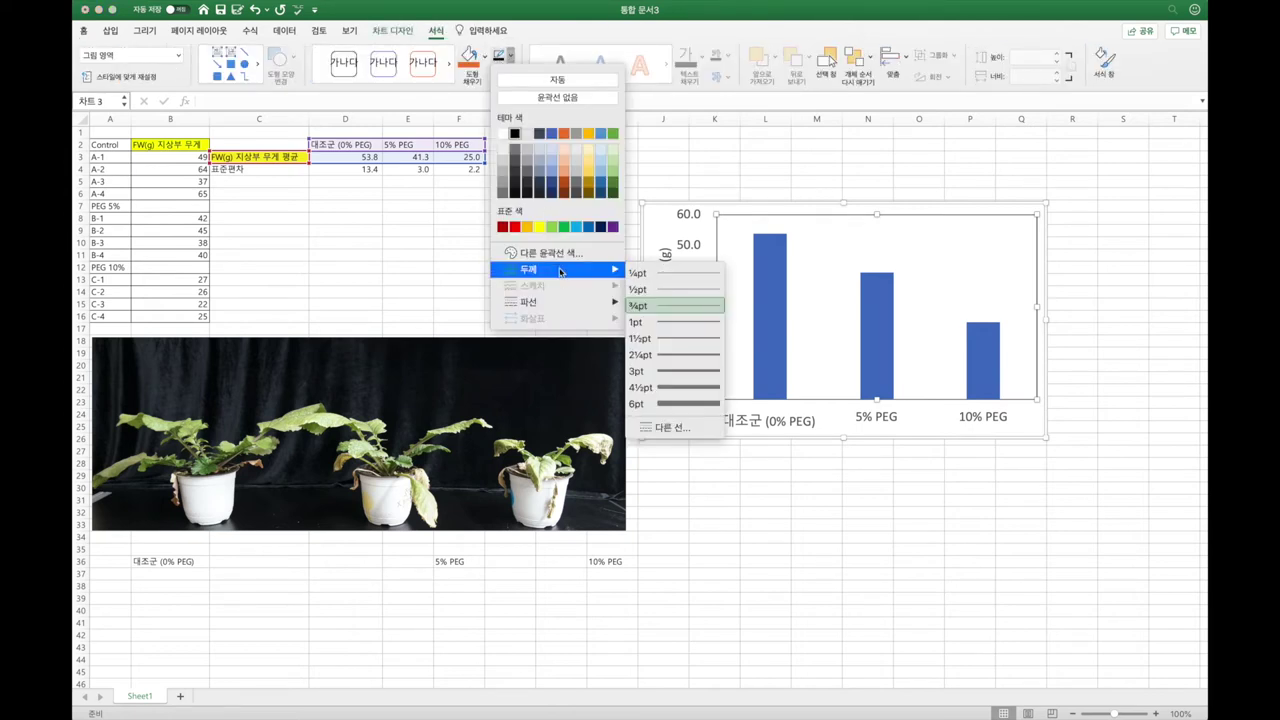
{"action": "left_click", "coordinate": [670, 339]}
{"action": "left_click", "coordinate": [1096, 277]}
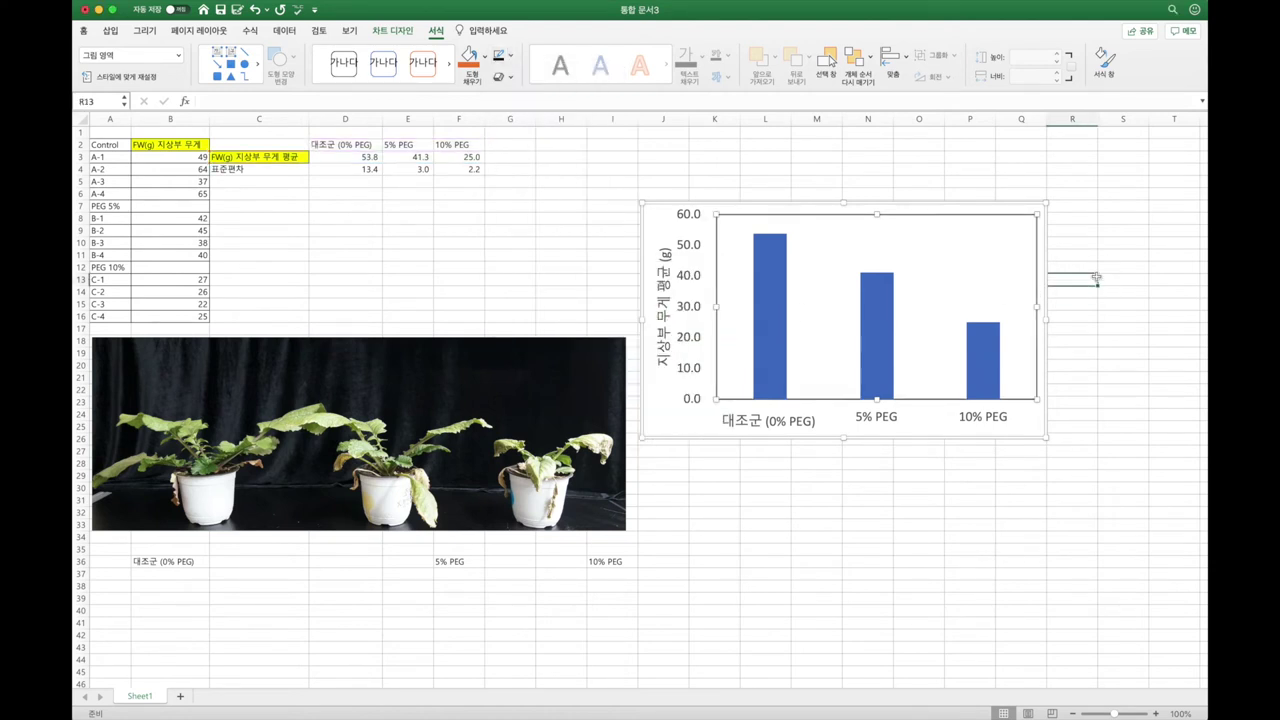
{"action": "left_click", "coordinate": [1080, 440]}
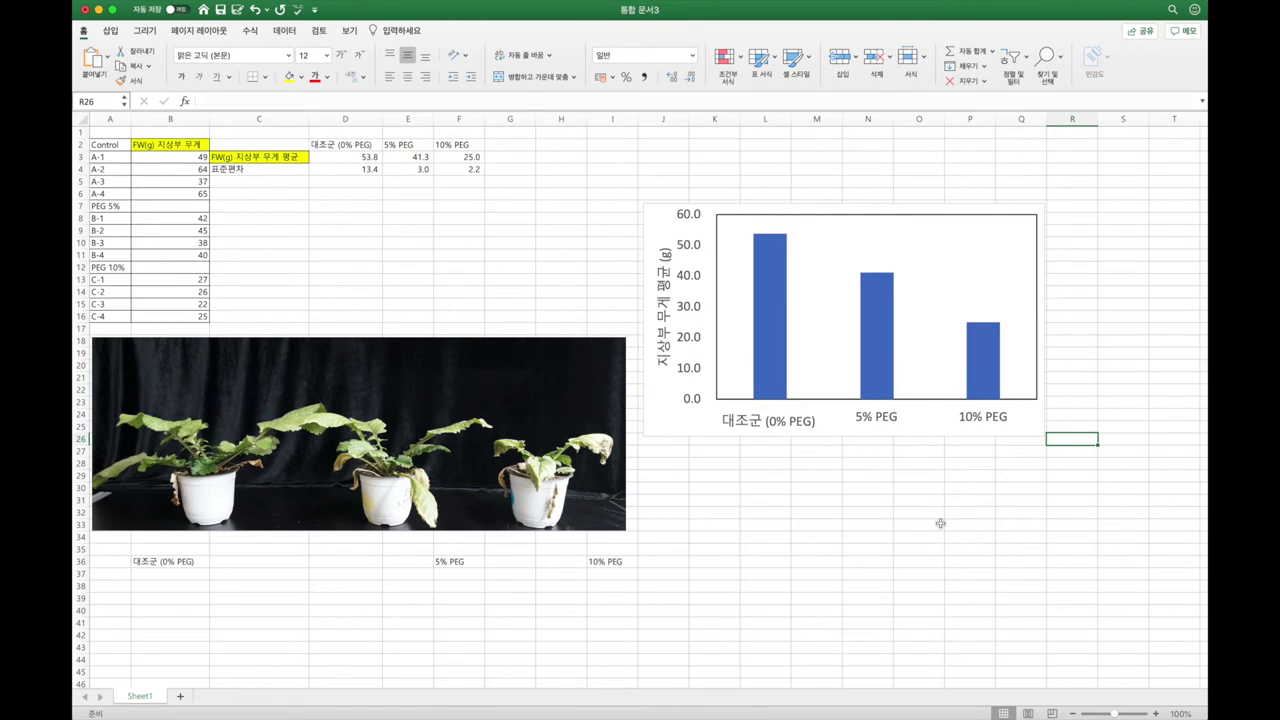
Narrow the plot area slightly on its value-axis side and shift the vertical axis title outward to widen the gap to the axis numbers
{"action": "left_click", "coordinate": [714, 313]}
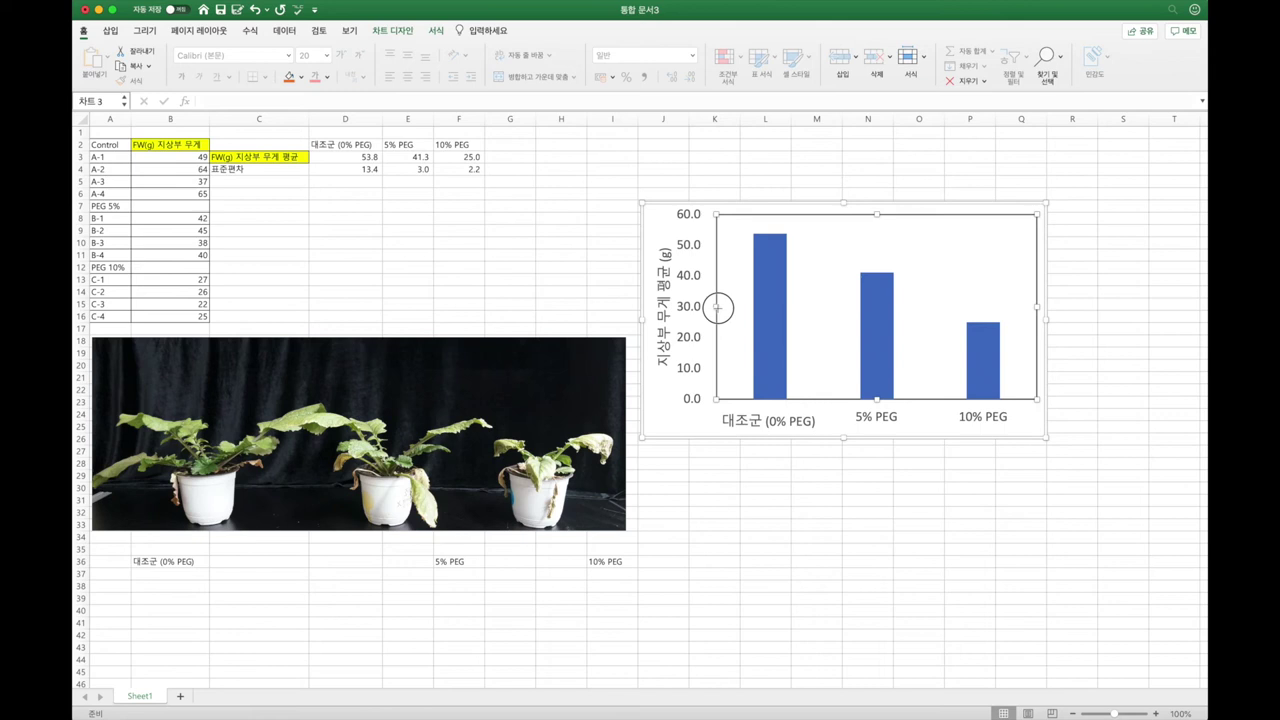
{"action": "left_click", "coordinate": [721, 309]}
{"action": "left_click_drag", "start_coordinate": [721, 309], "coordinate": [650, 304]}
{"action": "left_click", "coordinate": [669, 306]}
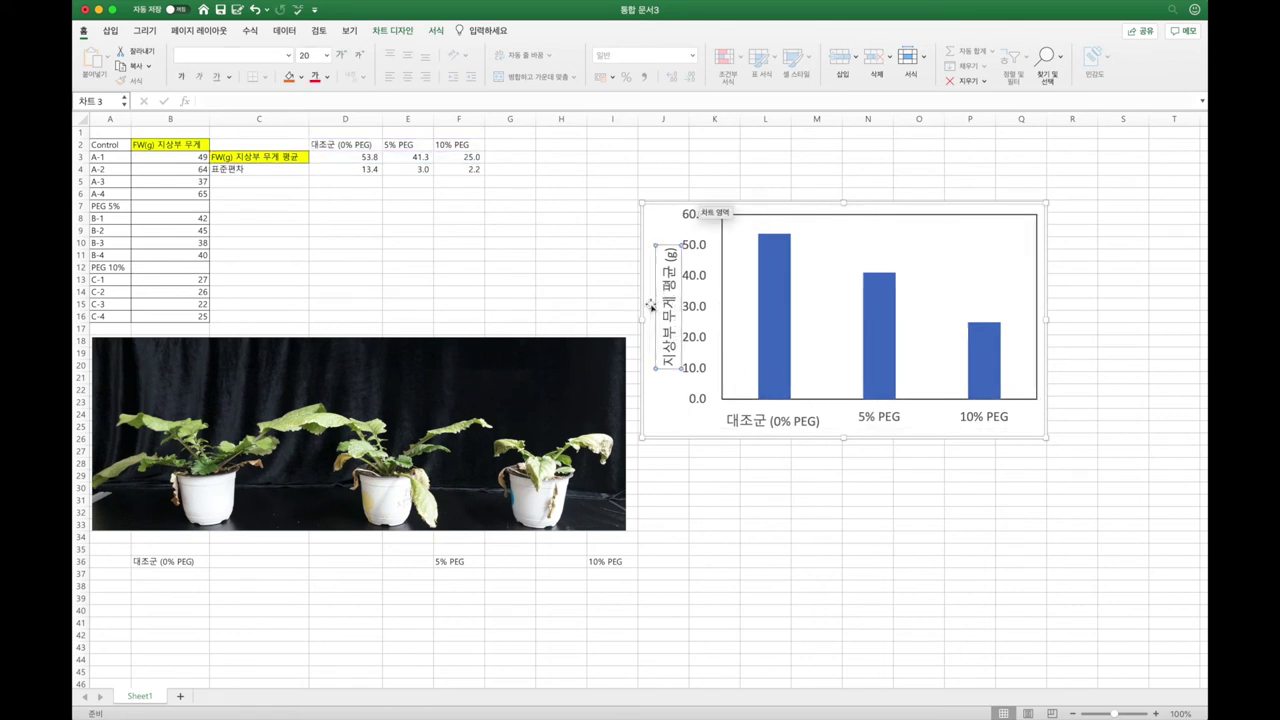
{"action": "left_click_drag", "start_coordinate": [765, 168], "coordinate": [791, 168]}
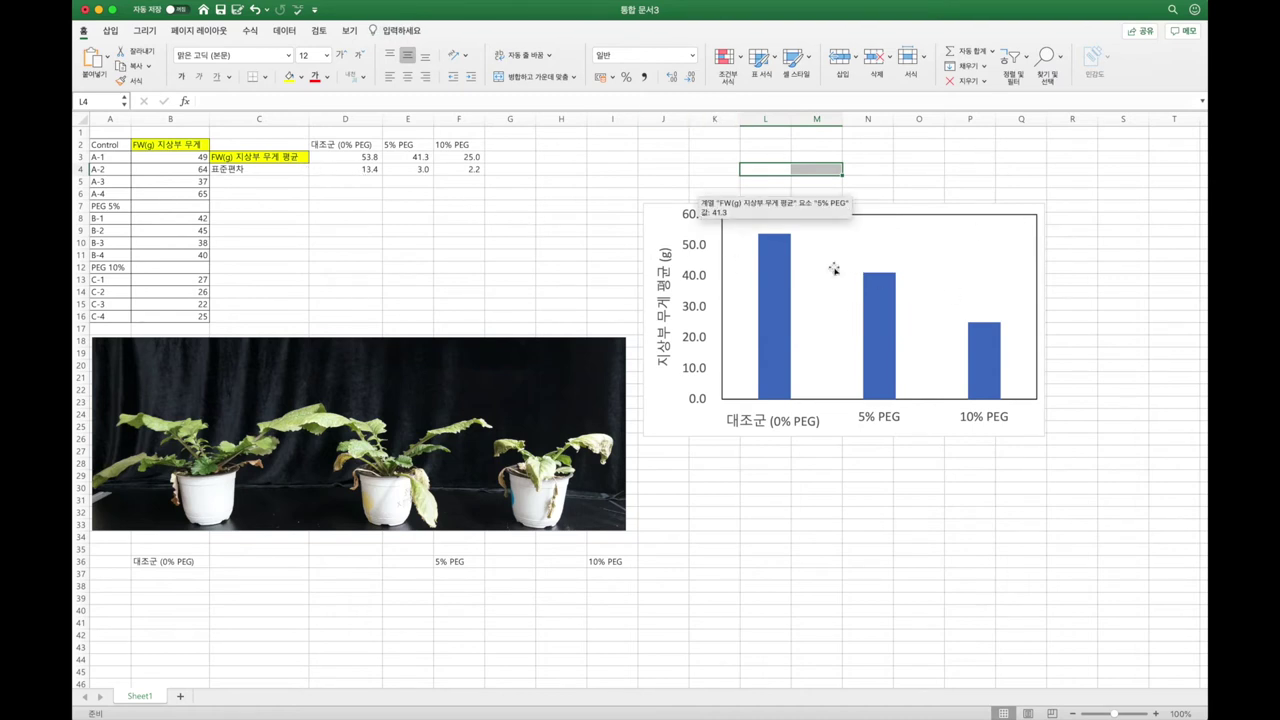
{"action": "left_click", "coordinate": [906, 158]}
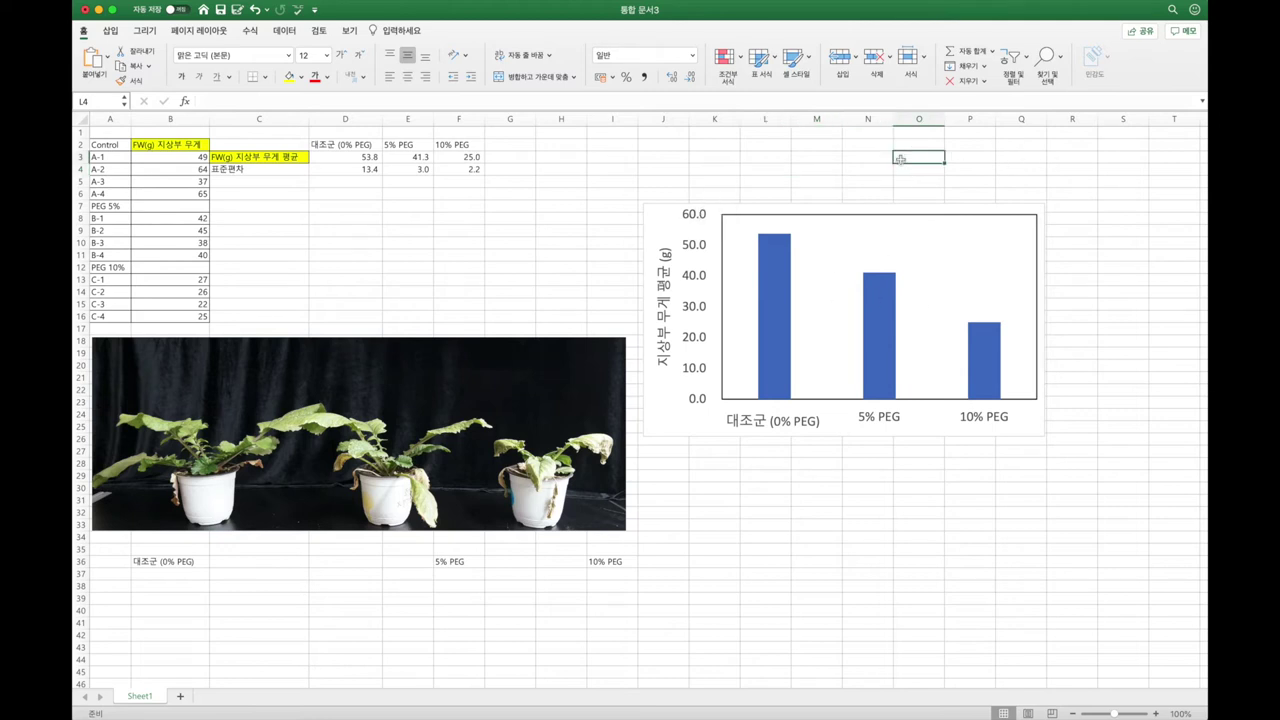
{"action": "mouse_move", "coordinate": [778, 267]}
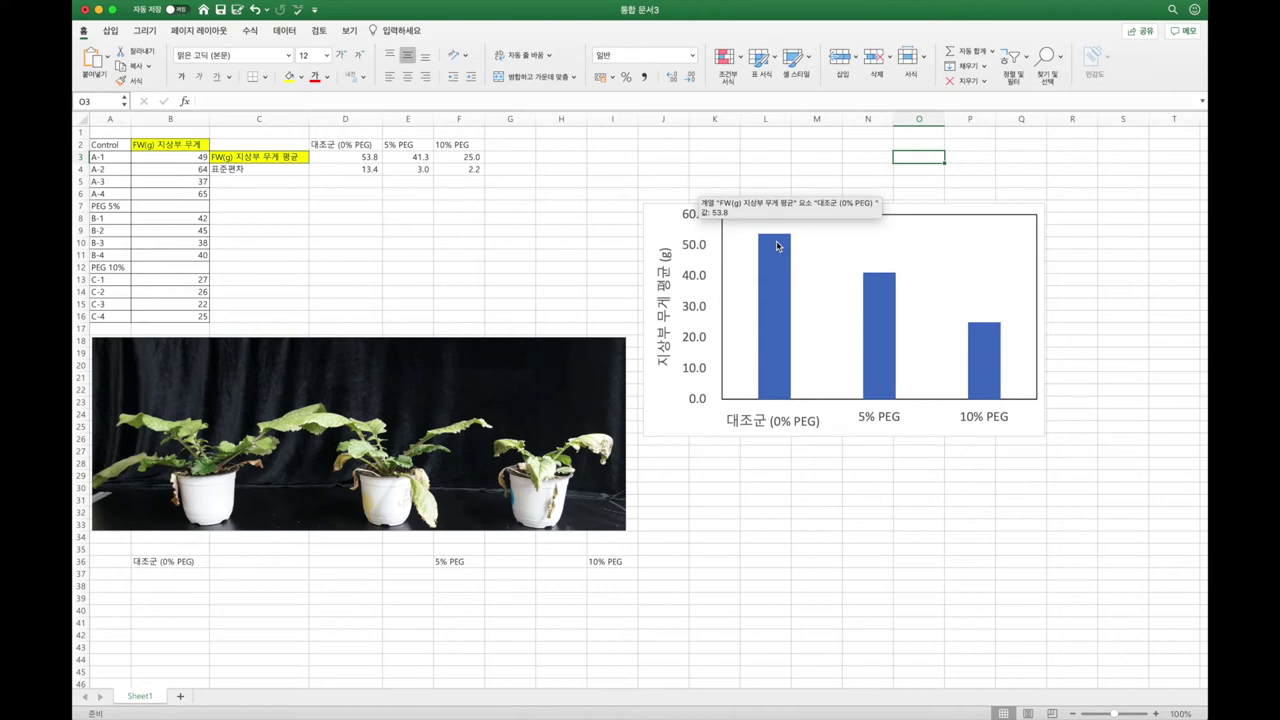
{"action": "left_click", "coordinate": [776, 240]}
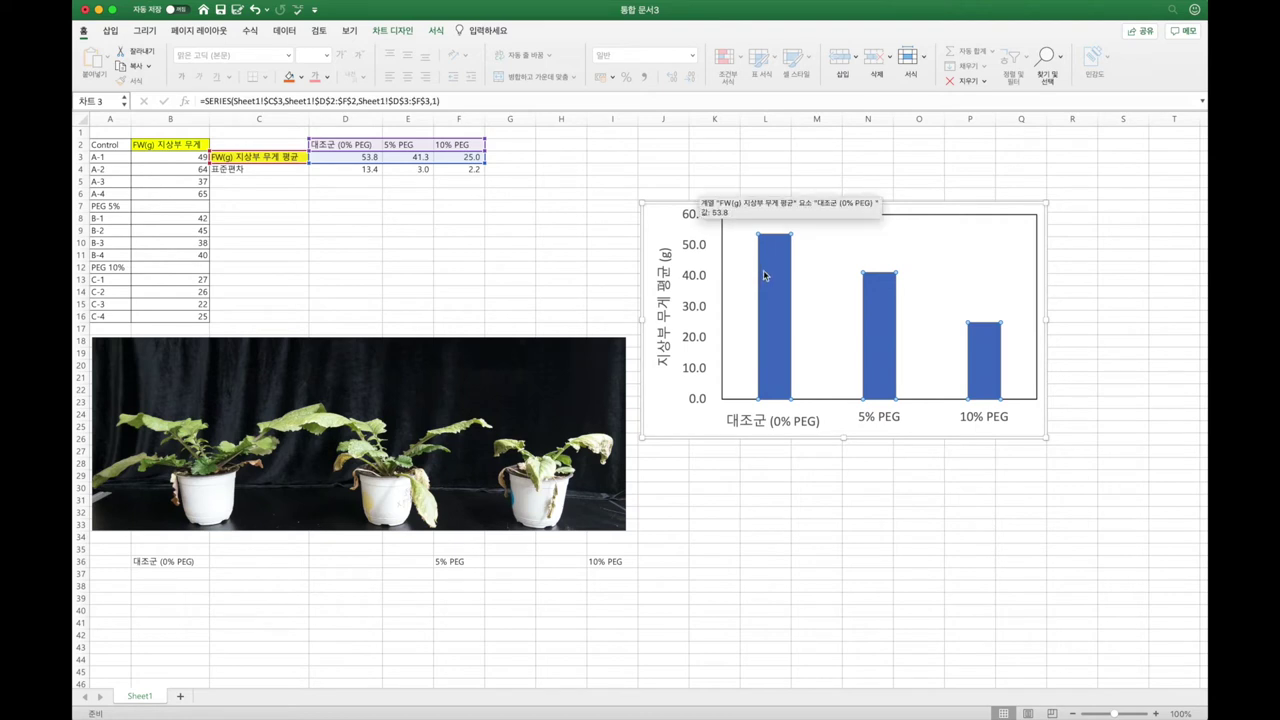
{"action": "right_click", "coordinate": [763, 270]}
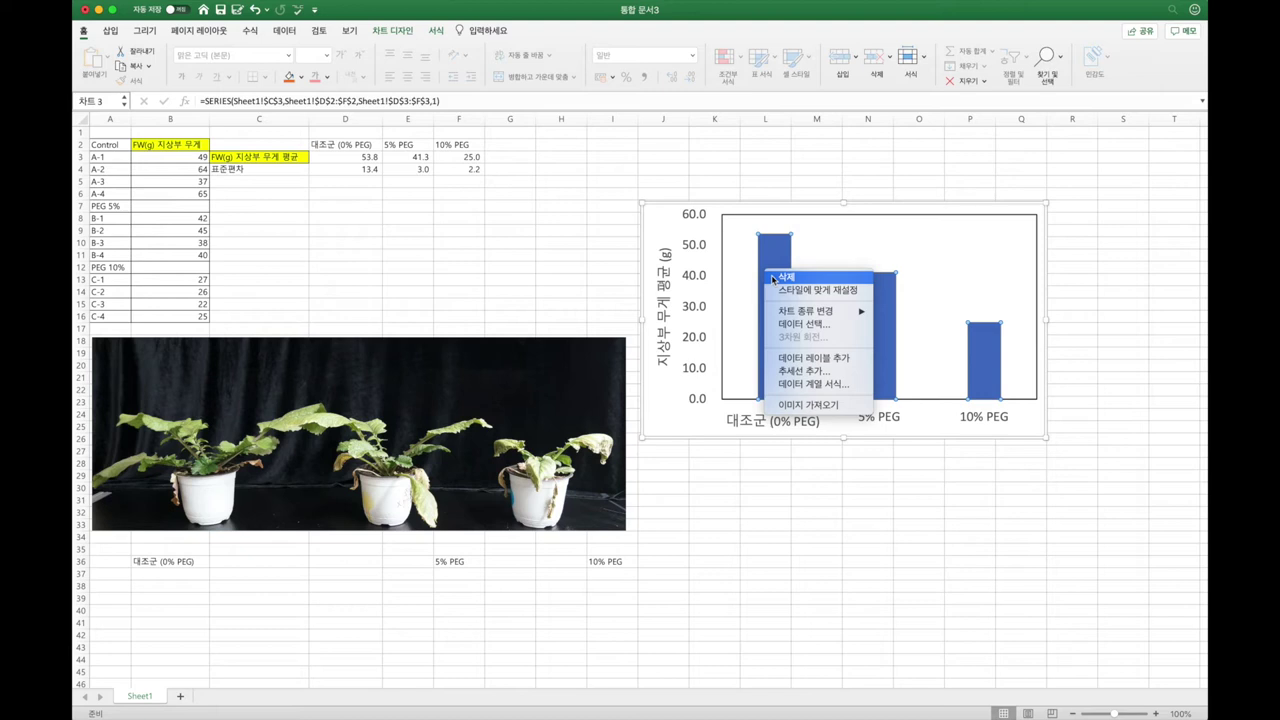
{"action": "mouse_move", "coordinate": [788, 313]}
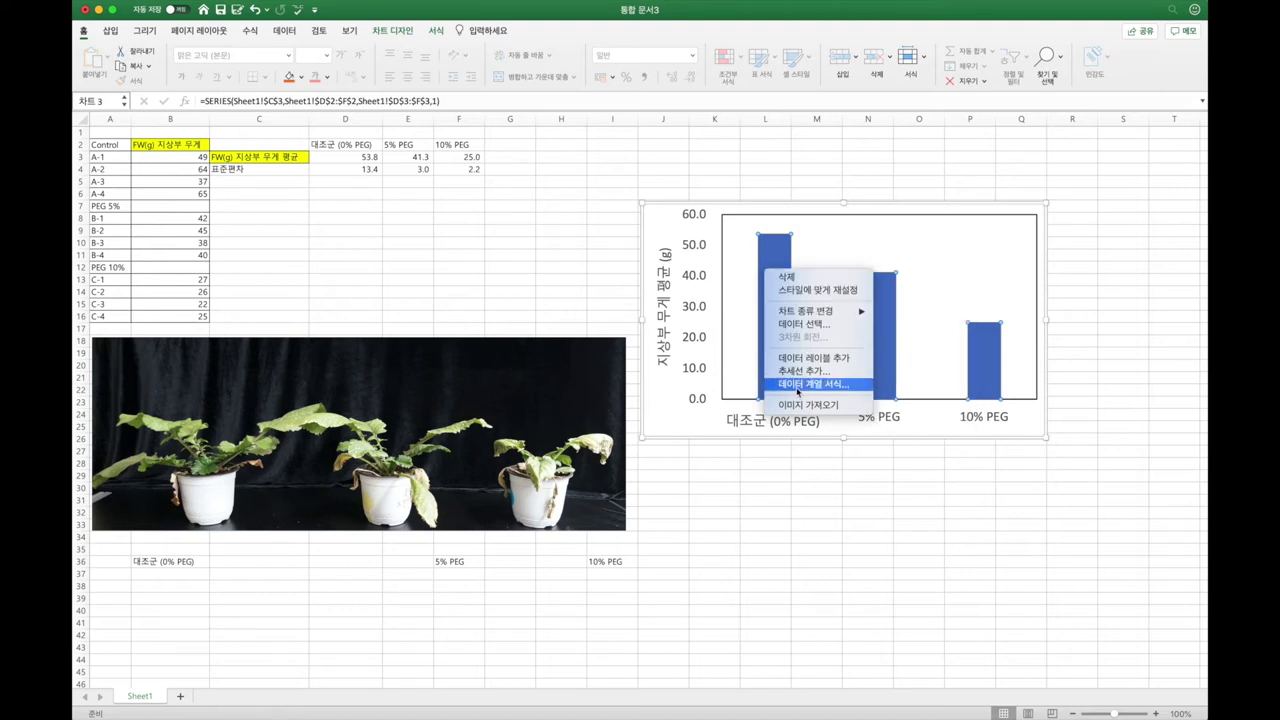
{"action": "left_click", "coordinate": [812, 324]}
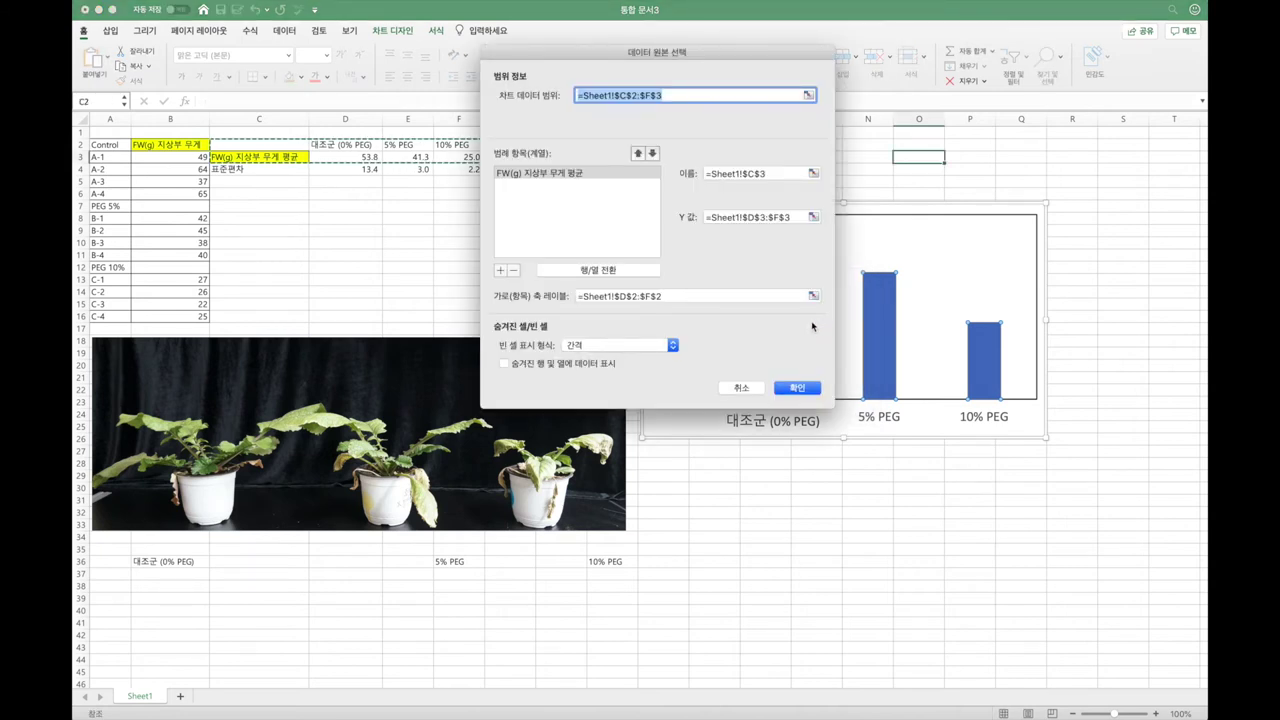
{"action": "key", "text": "Return"}
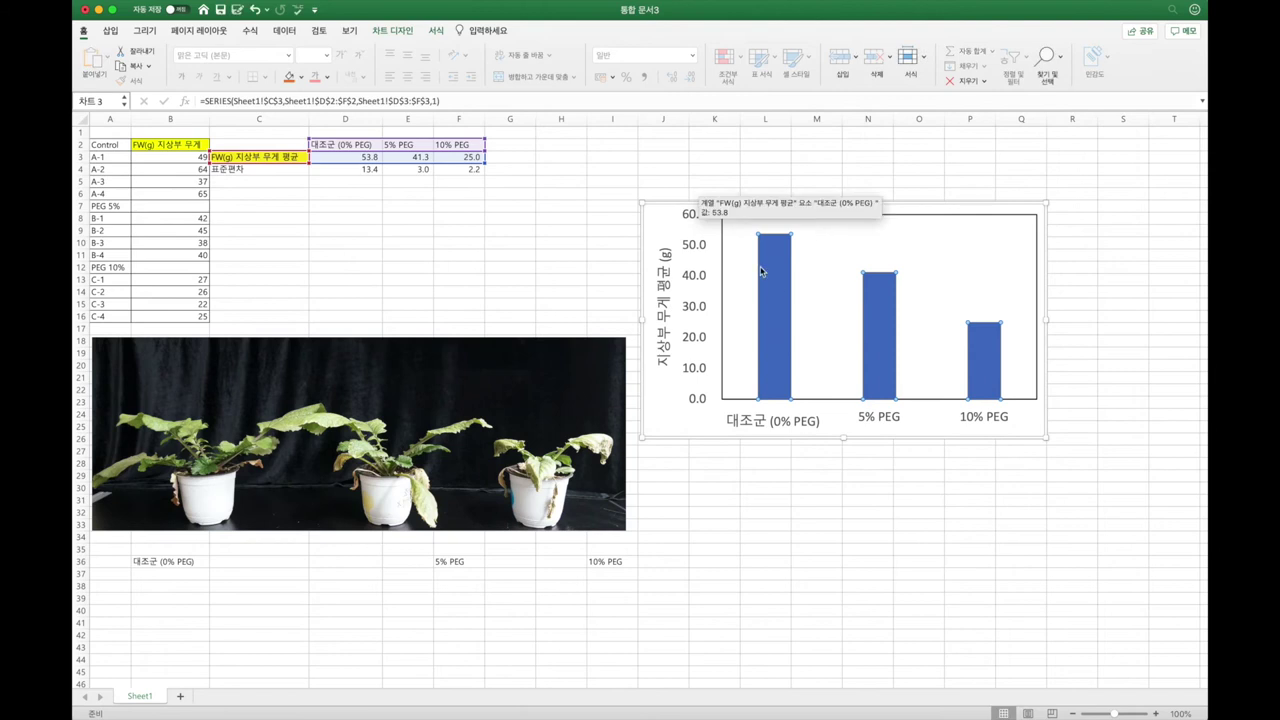
{"action": "left_click", "coordinate": [725, 169]}
Try adding standard-error error bars to the chart's average fresh-weight columns
{"action": "left_click", "coordinate": [772, 240]}
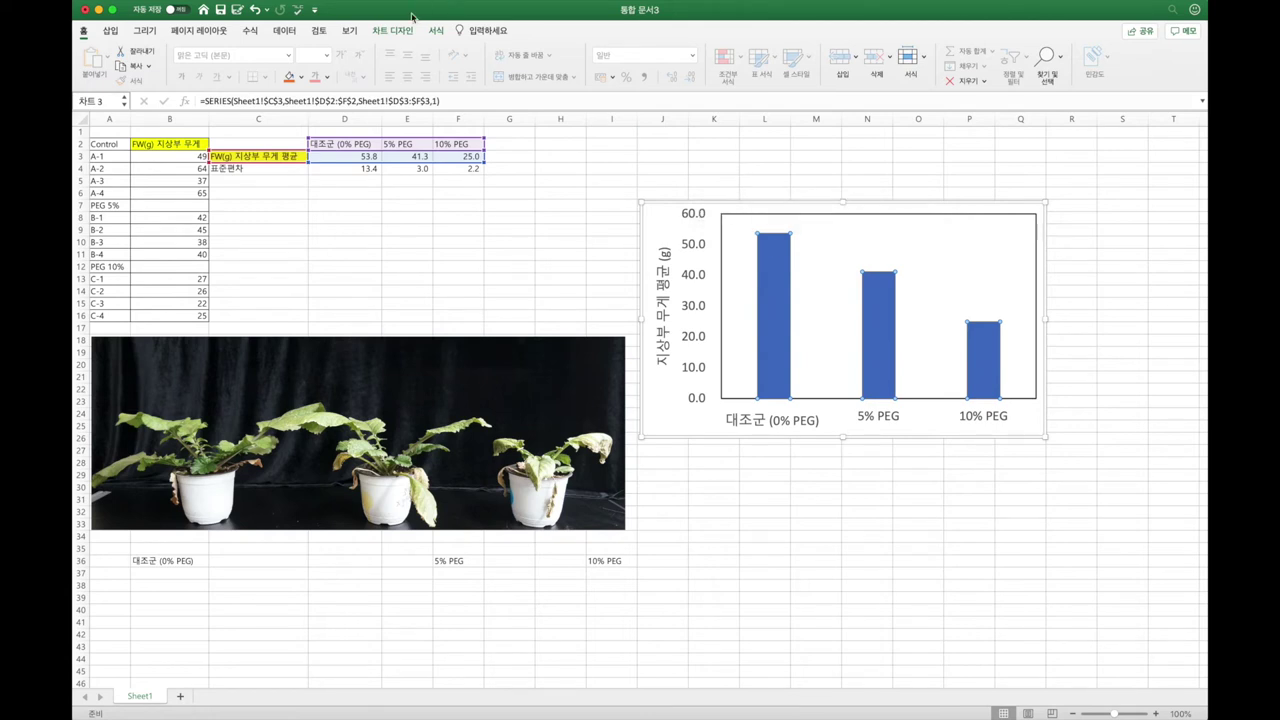
{"action": "left_click", "coordinate": [436, 31]}
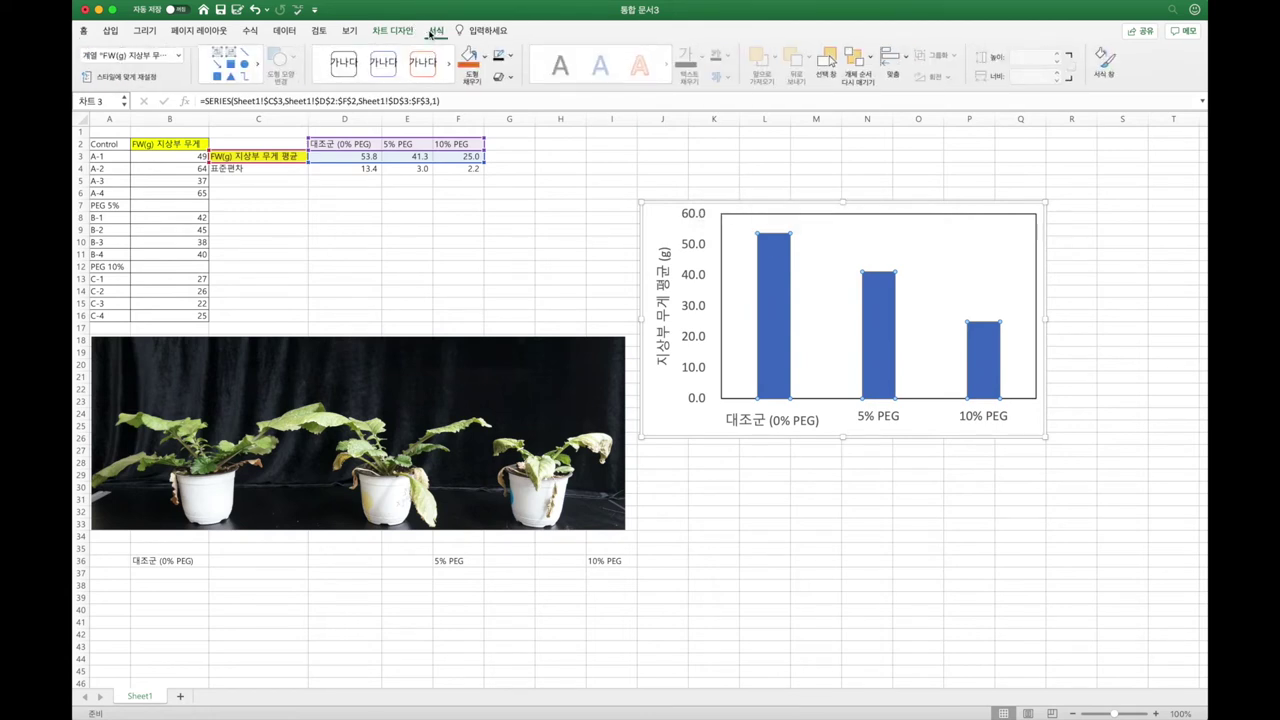
{"action": "left_click", "coordinate": [401, 31]}
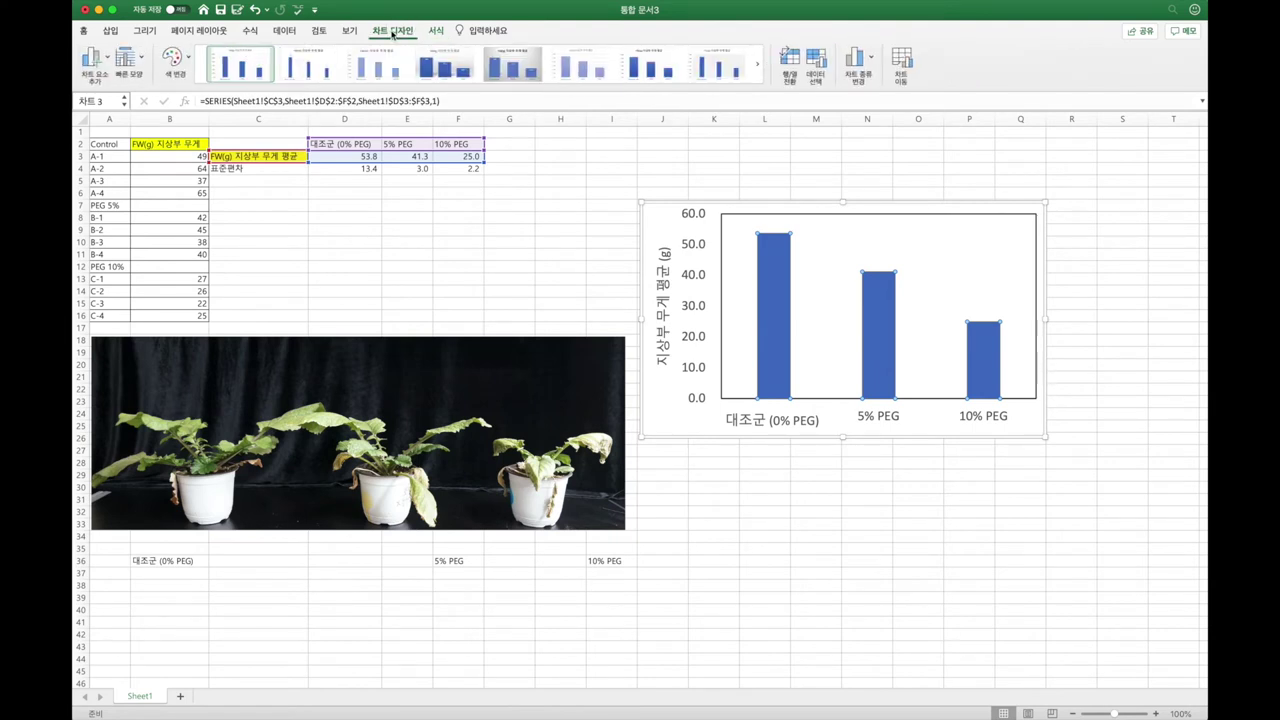
{"action": "left_click", "coordinate": [104, 60]}
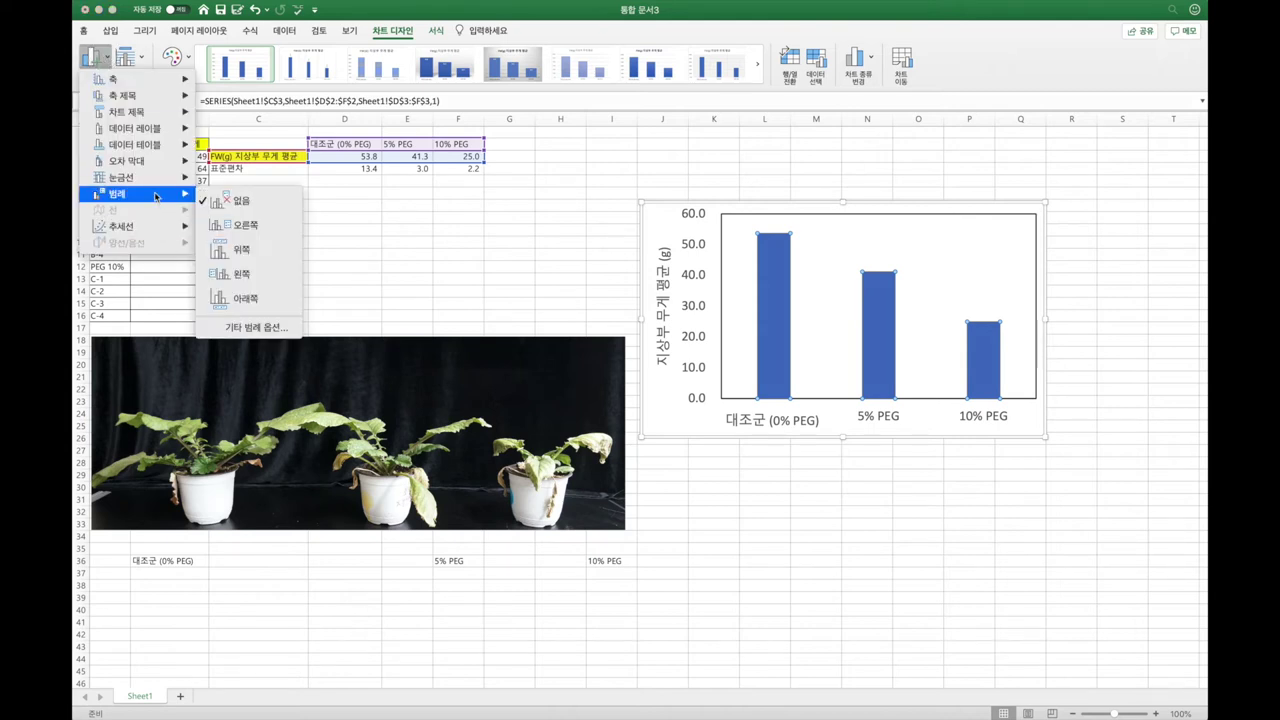
{"action": "mouse_move", "coordinate": [162, 165]}
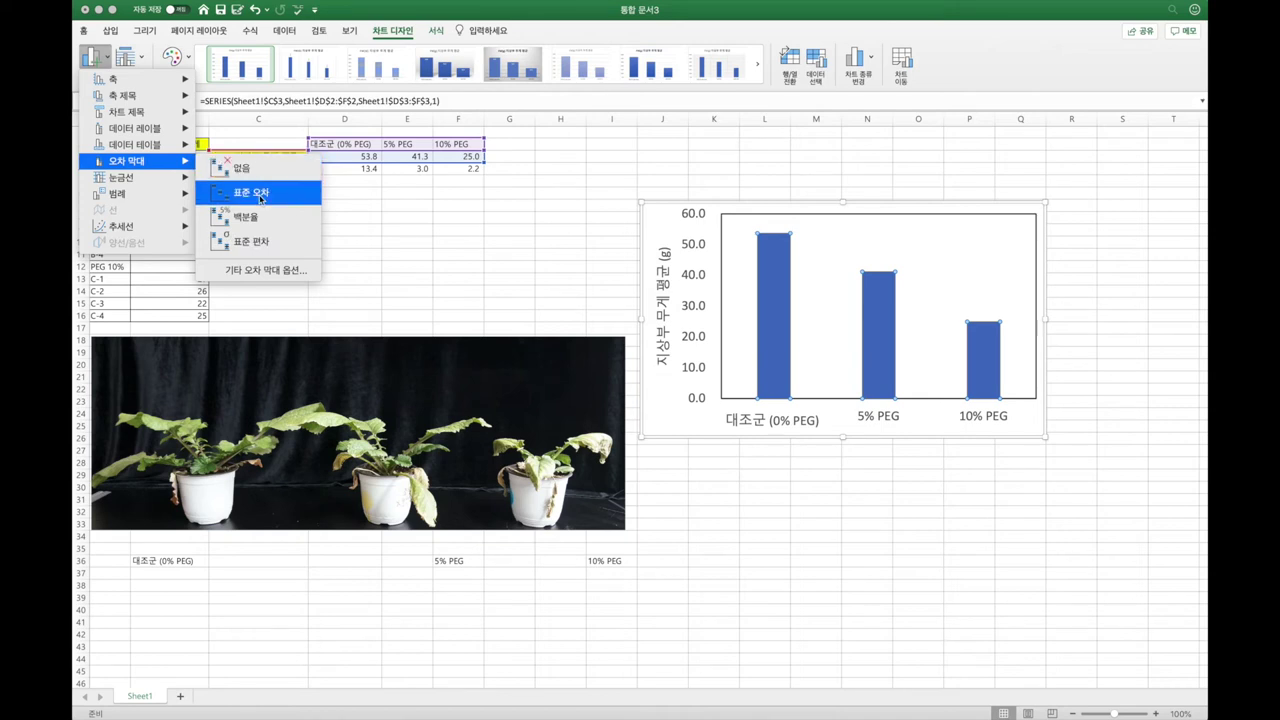
{"action": "left_click", "coordinate": [260, 197]}
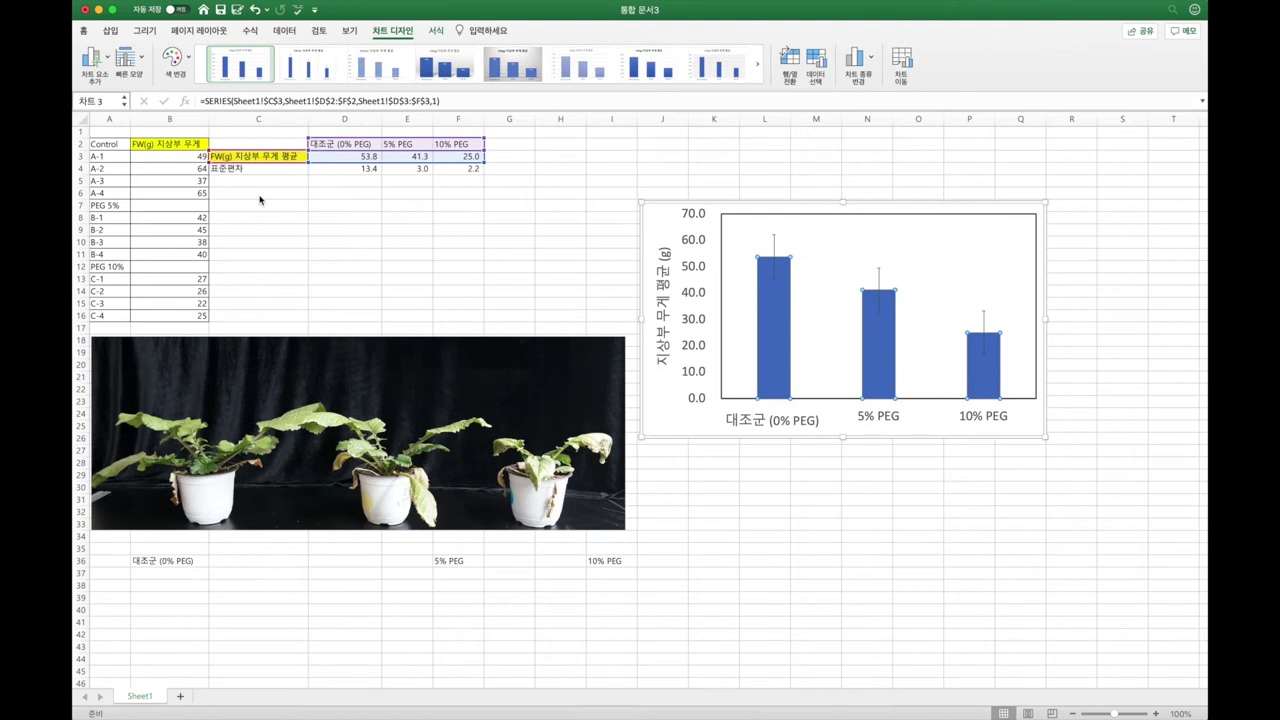
Undo the standard-error bars on the column chart
{"action": "left_click", "coordinate": [363, 168]}
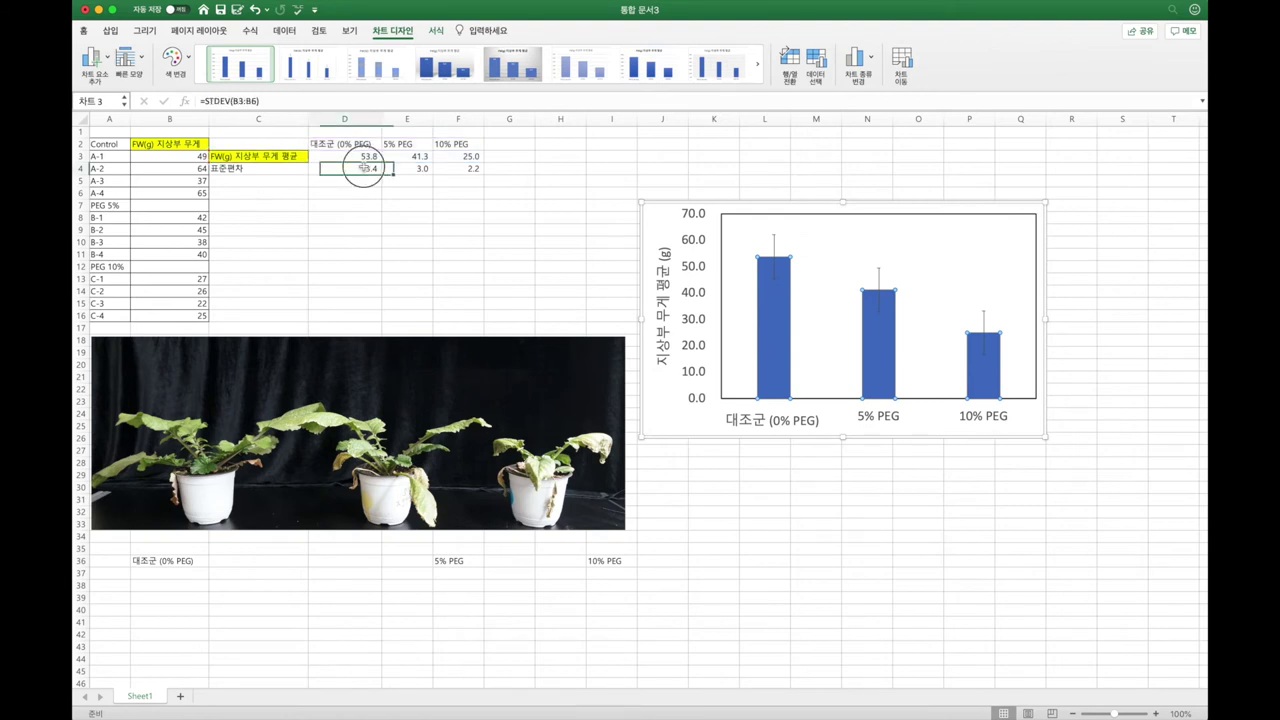
{"action": "left_click_drag", "start_coordinate": [363, 168], "coordinate": [458, 168]}
{"action": "left_click", "coordinate": [417, 243]}
{"action": "key", "text": "ctrl+z"}
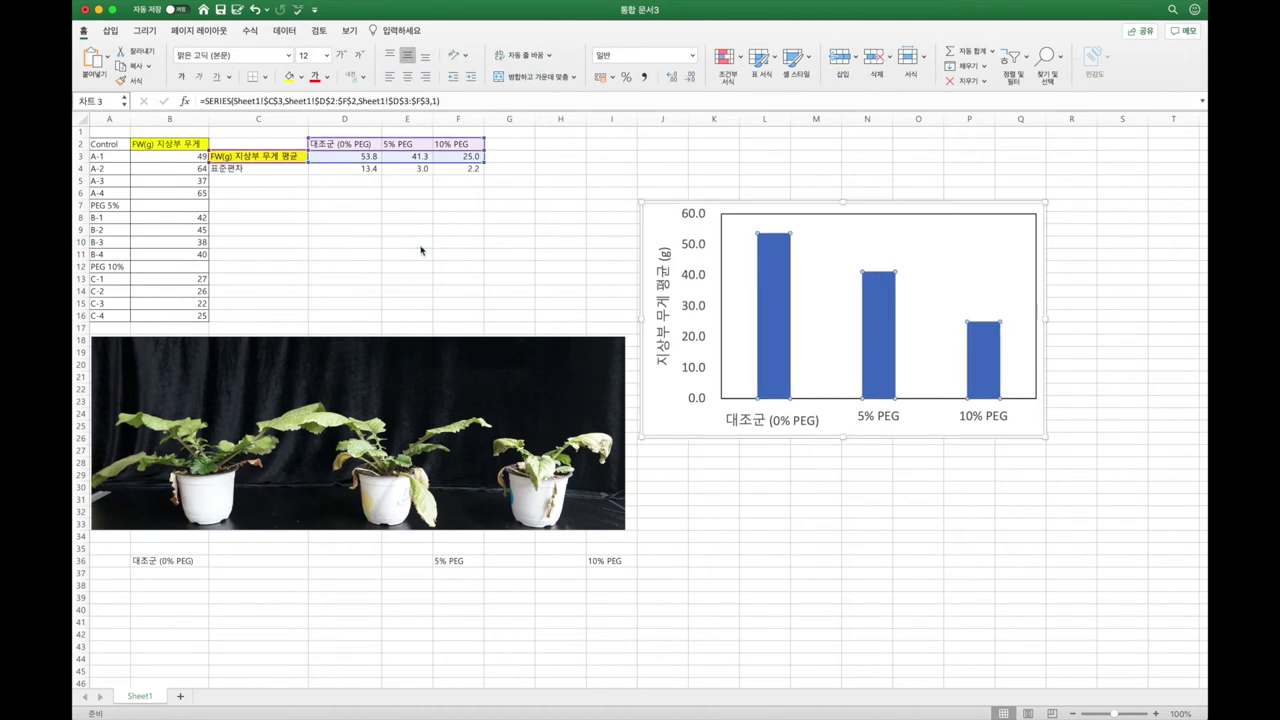
Add error bars in both directions with end caps to the chart columns, using a custom error amount
{"action": "left_click", "coordinate": [752, 169]}
{"action": "left_click", "coordinate": [774, 263]}
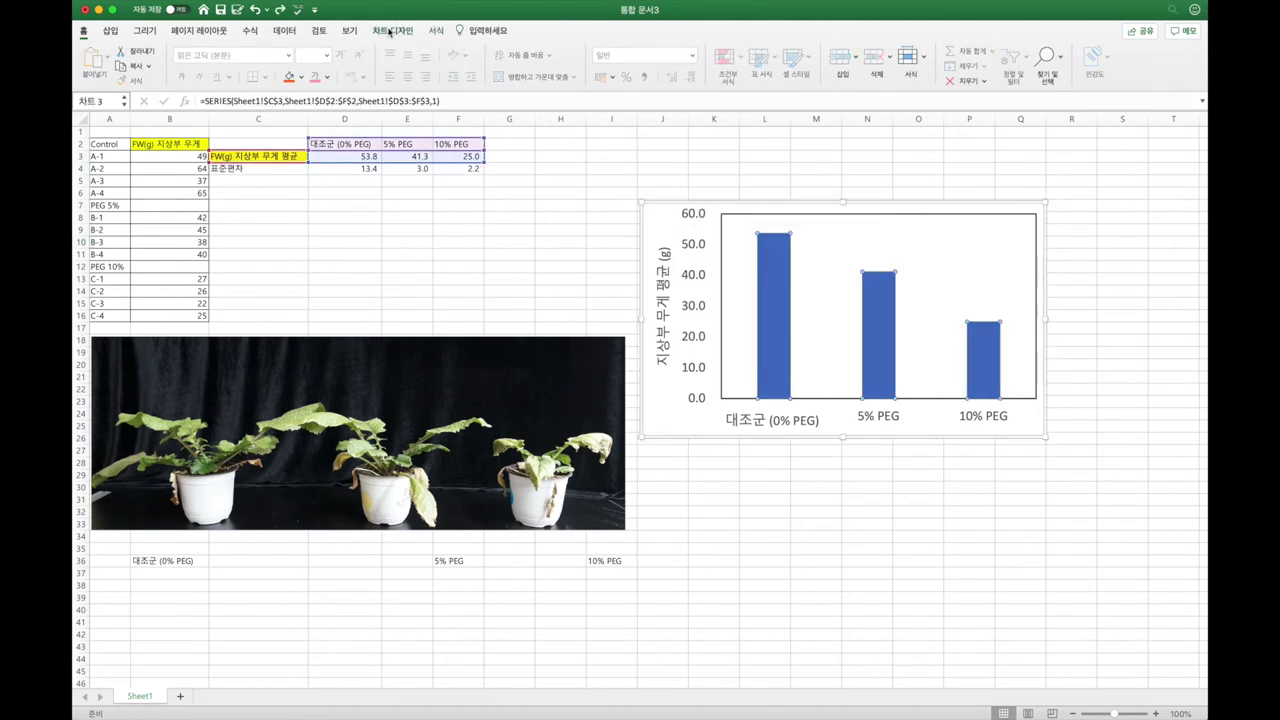
{"action": "left_click", "coordinate": [390, 31]}
{"action": "left_click", "coordinate": [92, 57]}
{"action": "mouse_move", "coordinate": [106, 78]}
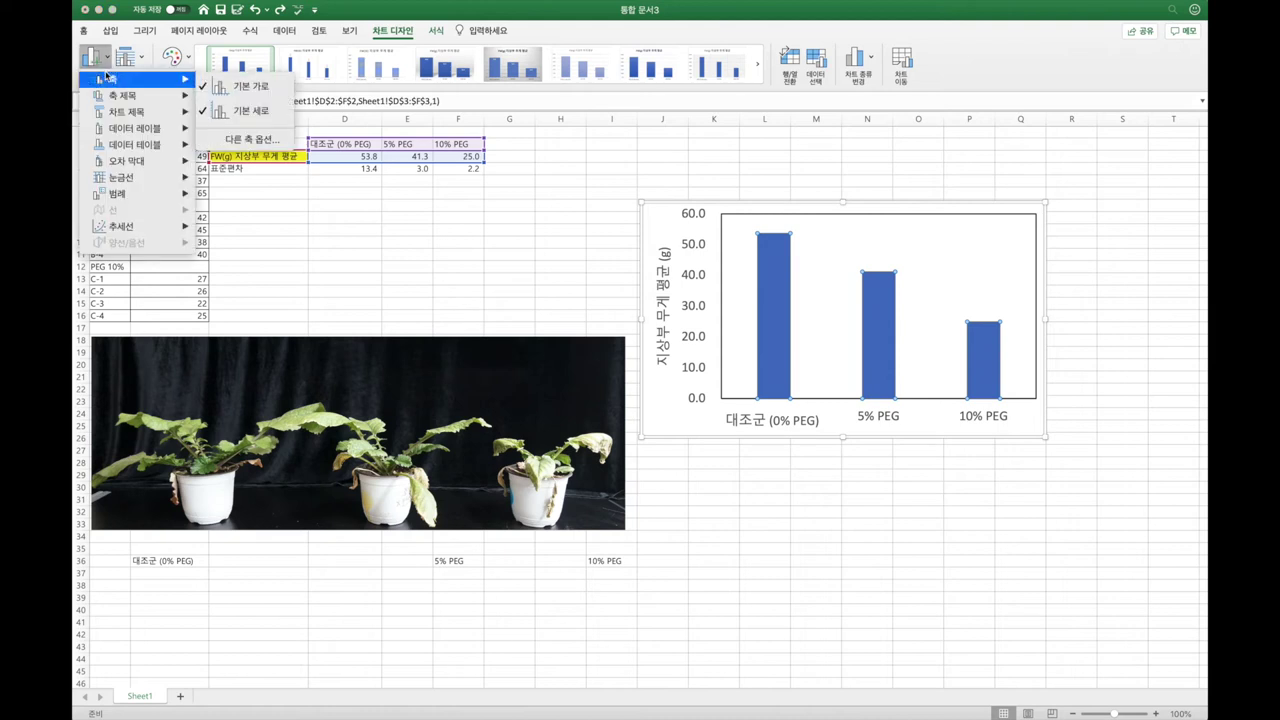
{"action": "mouse_move", "coordinate": [128, 179]}
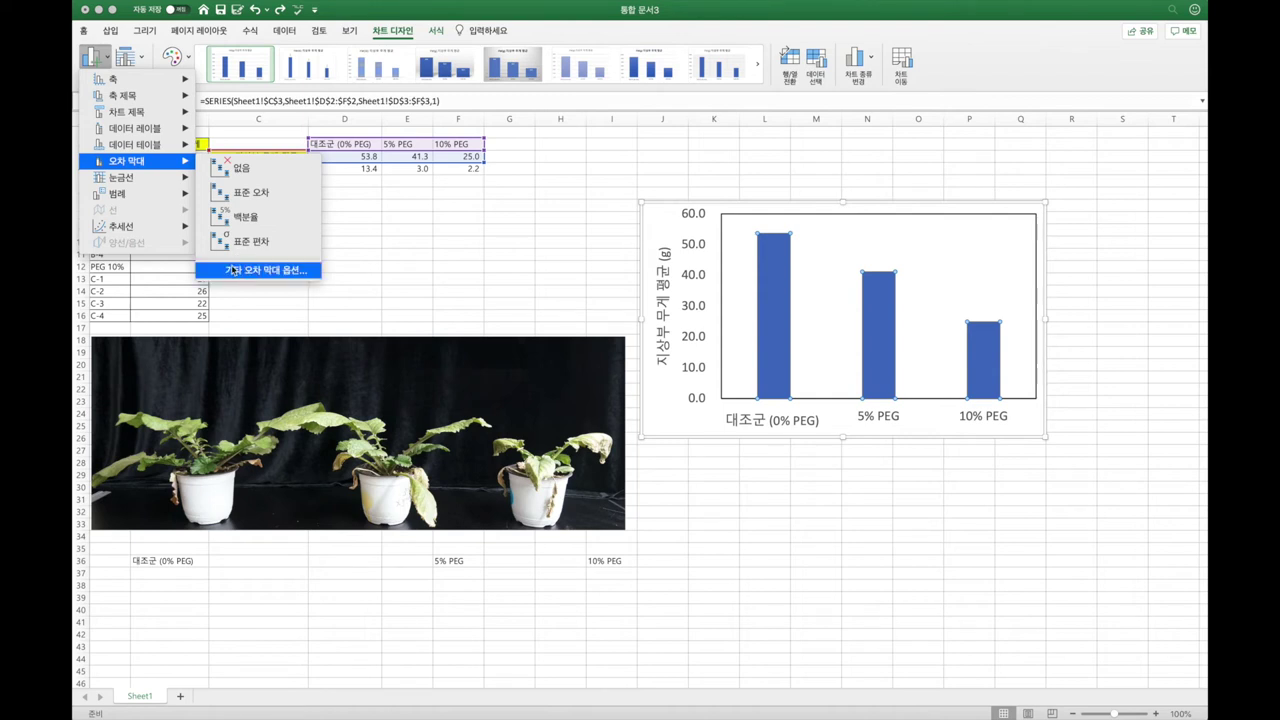
{"action": "left_click", "coordinate": [246, 270]}
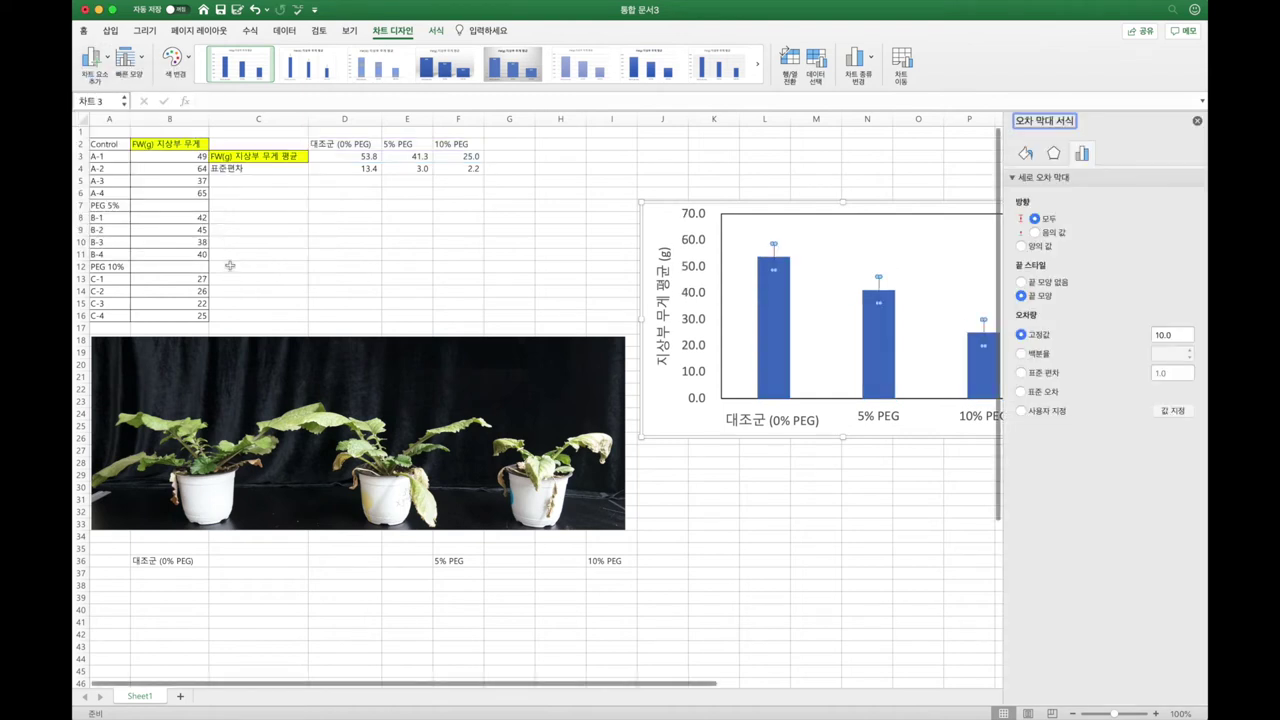
{"action": "left_click", "coordinate": [1040, 413]}
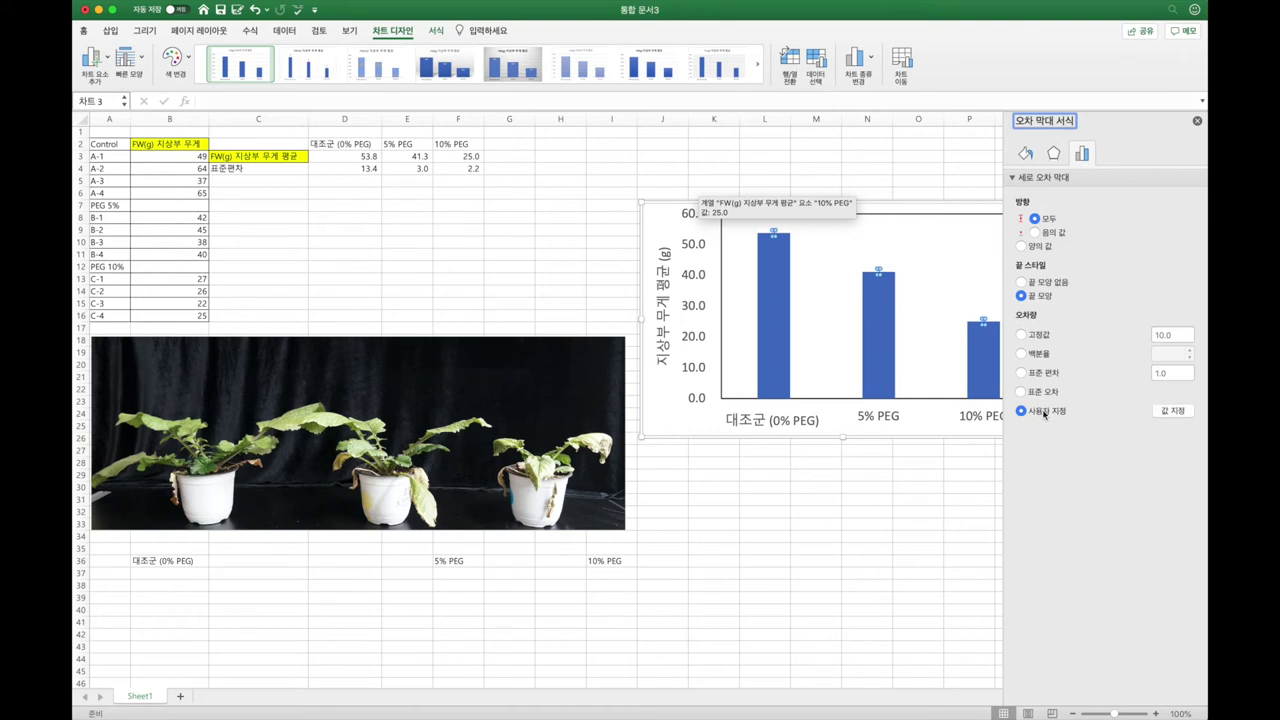
Set both the positive and negative error values to the standard deviations in D4:F4
{"action": "left_click", "coordinate": [1184, 416]}
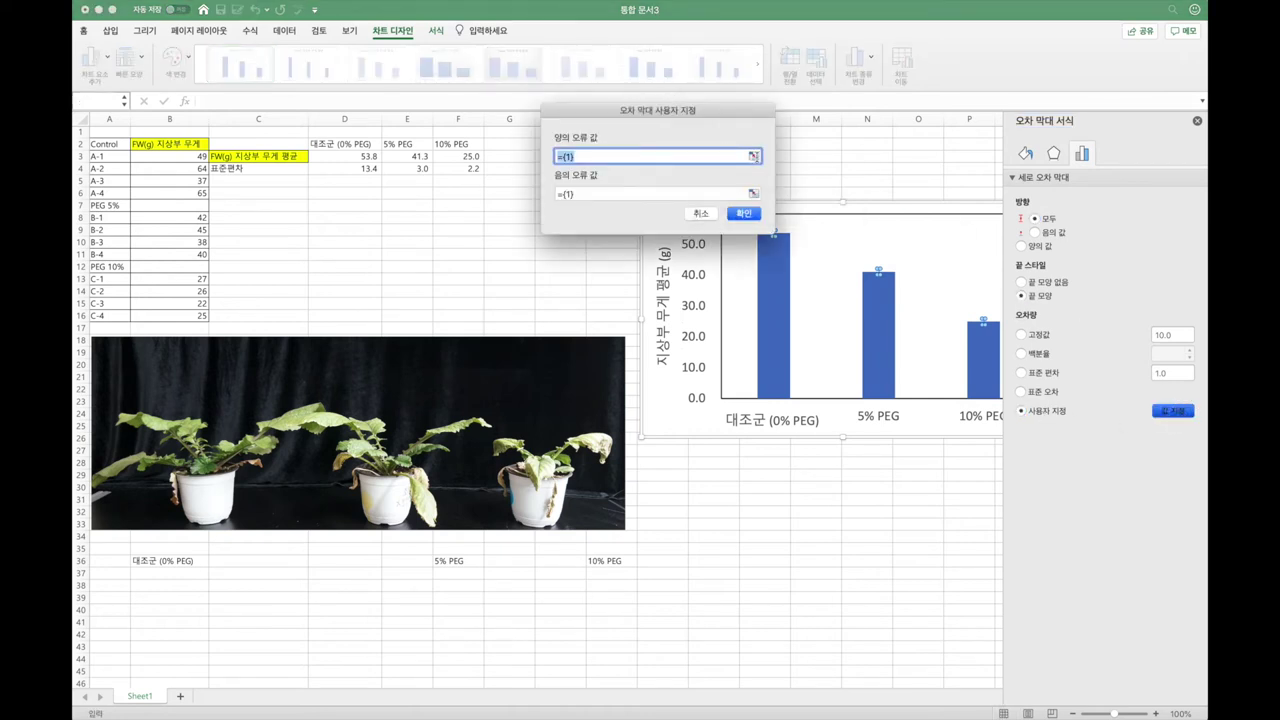
{"action": "left_click", "coordinate": [753, 157]}
{"action": "left_click_drag", "start_coordinate": [345, 157], "coordinate": [458, 168]}
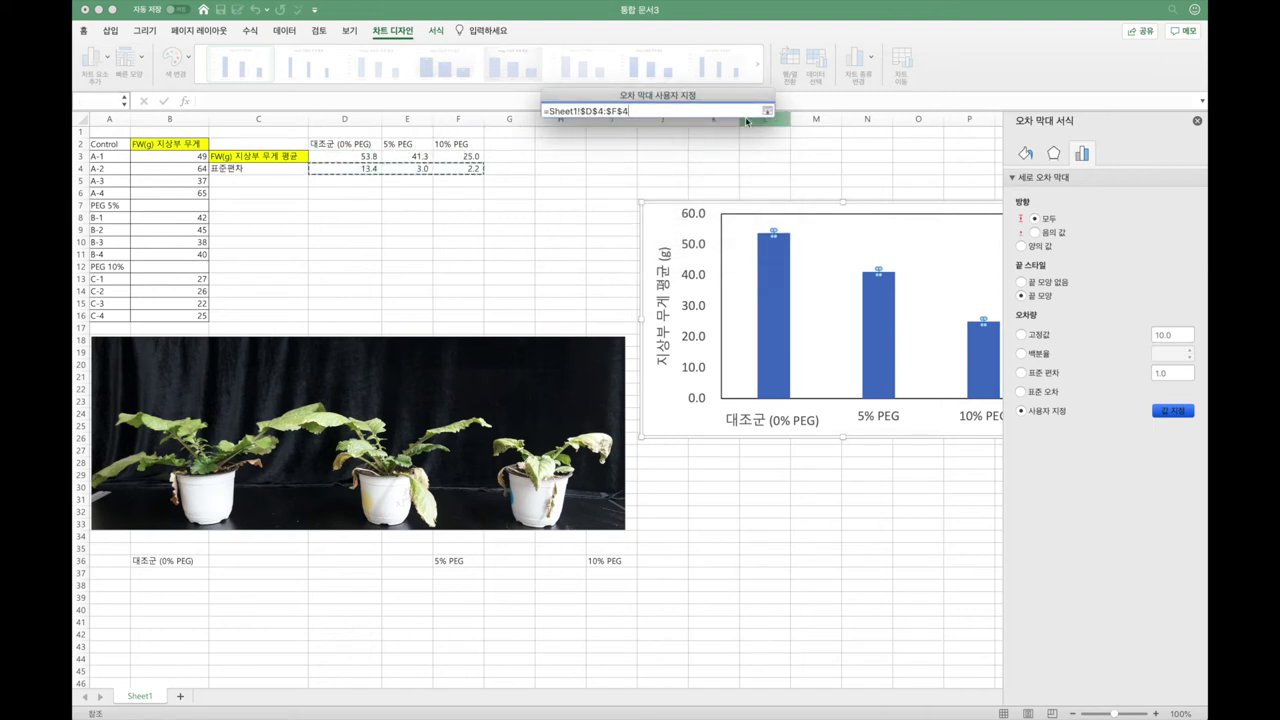
{"action": "left_click", "coordinate": [767, 112]}
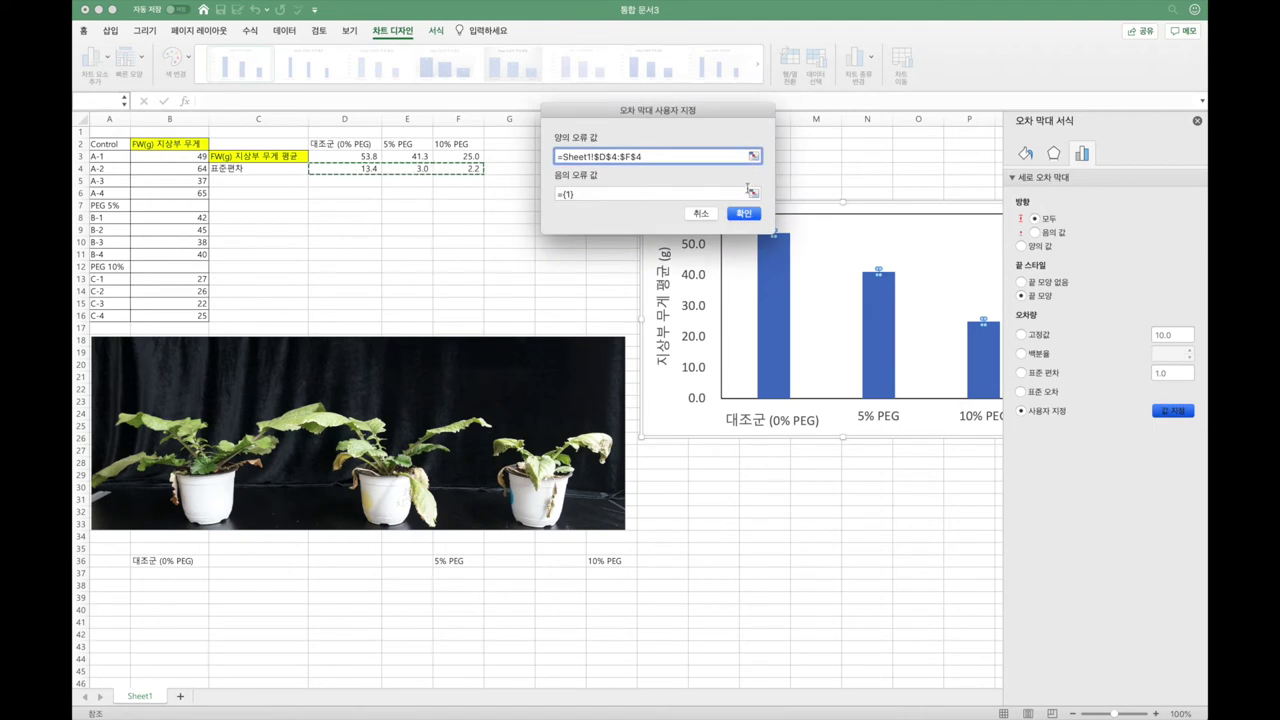
{"action": "left_click", "coordinate": [752, 192]}
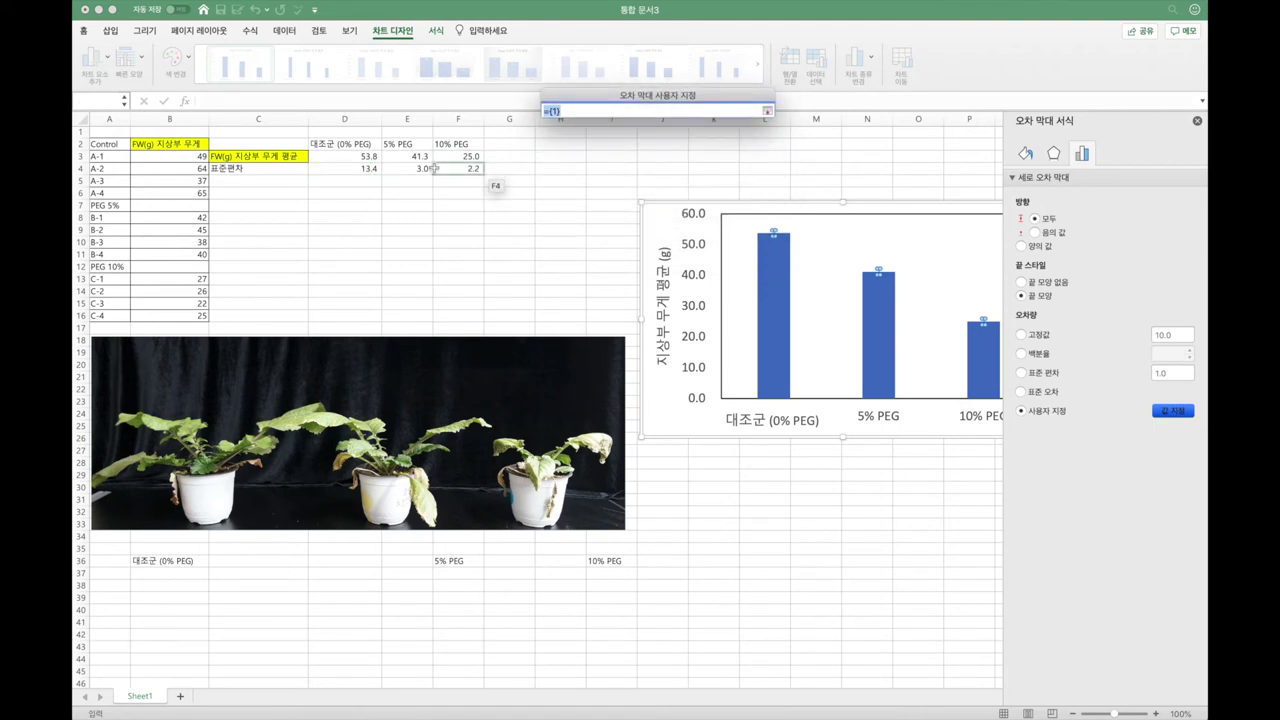
{"action": "left_click_drag", "start_coordinate": [358, 168], "coordinate": [451, 172]}
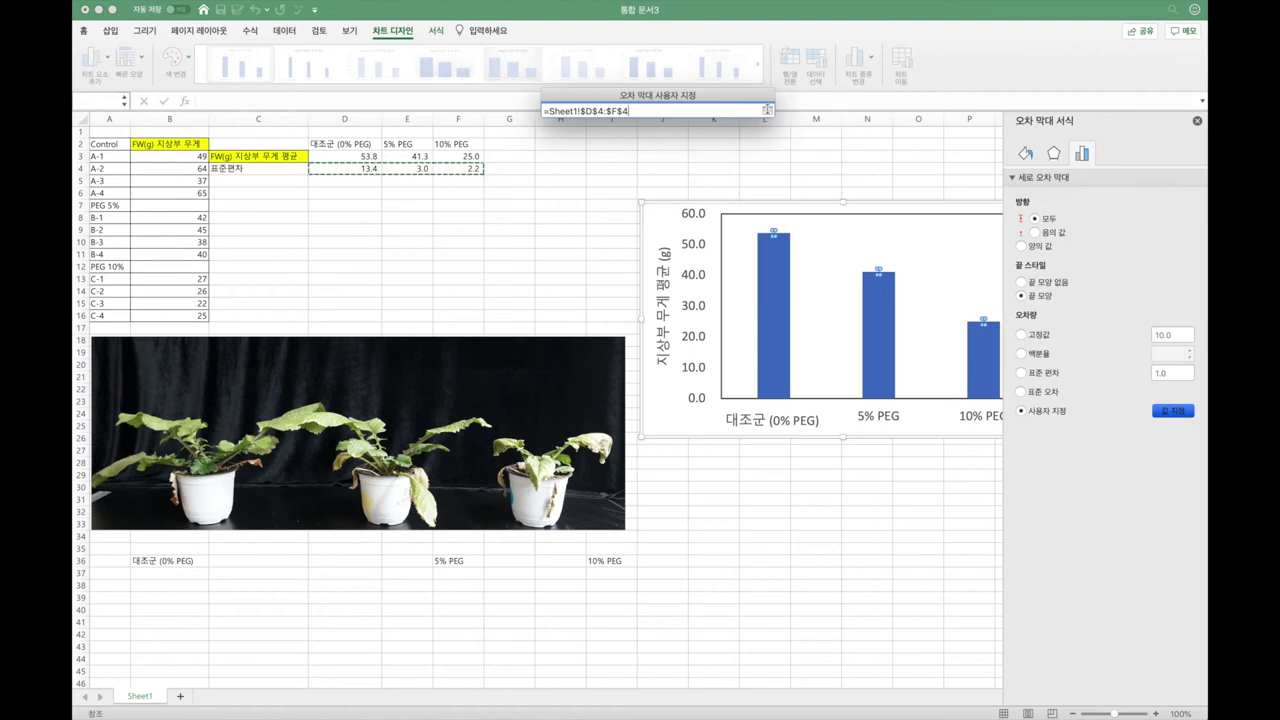
{"action": "left_click", "coordinate": [767, 110]}
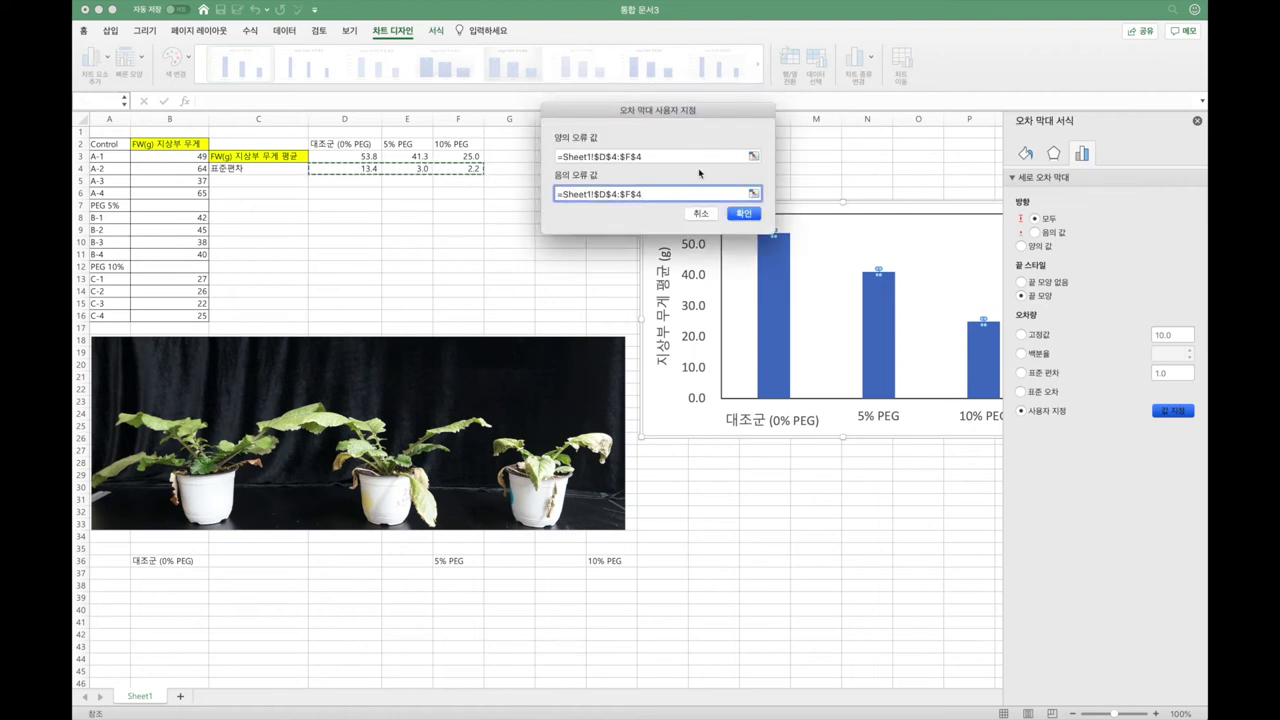
{"action": "left_click", "coordinate": [744, 213]}
{"action": "left_click", "coordinate": [855, 181]}
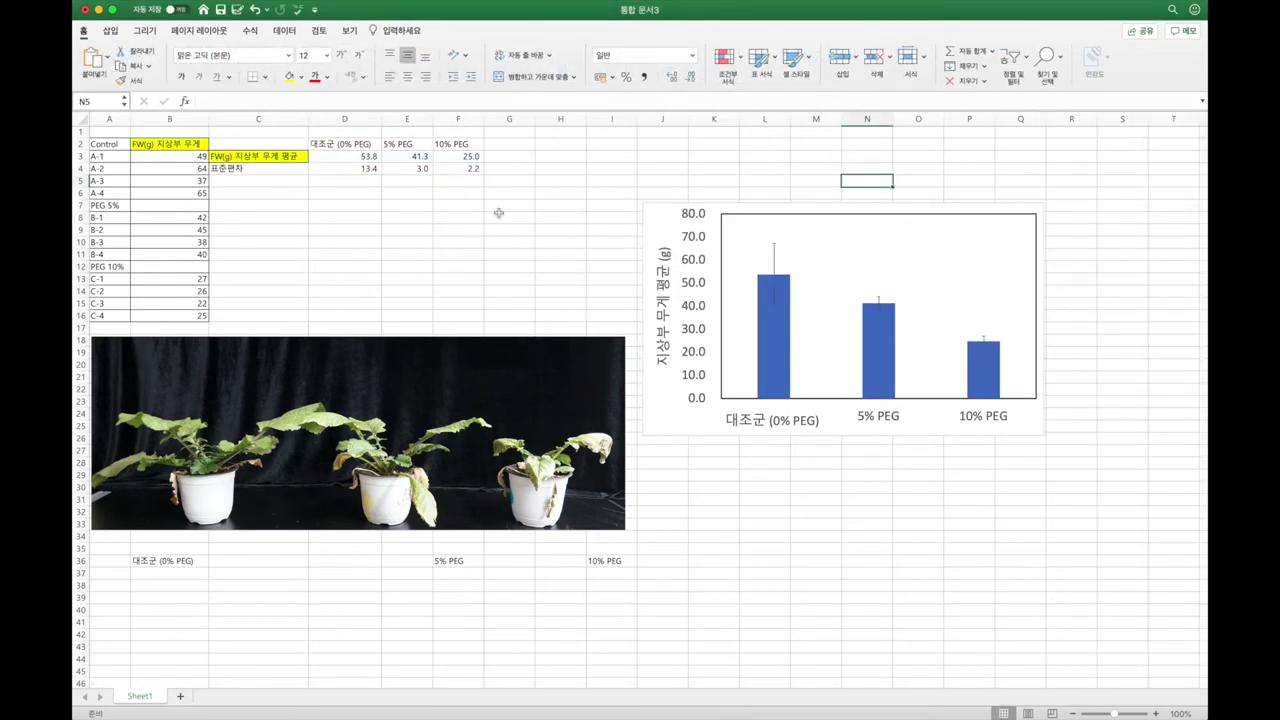
{"action": "left_click", "coordinate": [836, 168]}
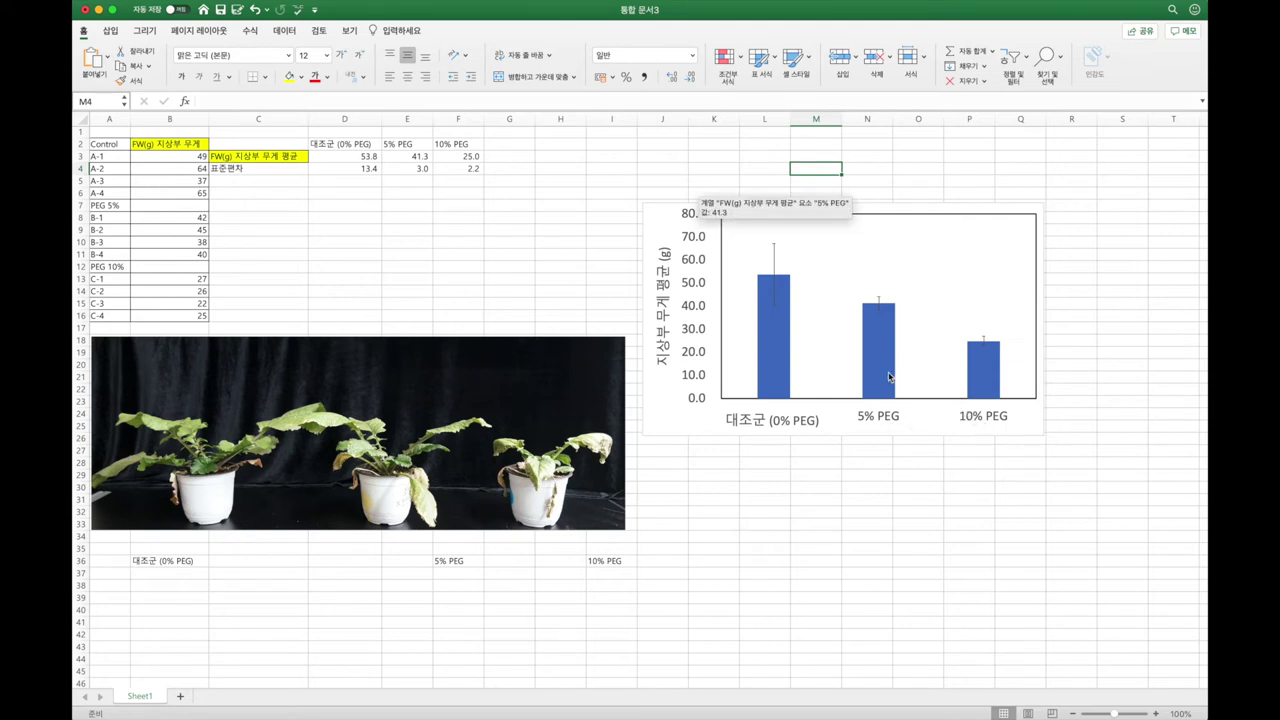
{"action": "left_click", "coordinate": [1110, 353]}
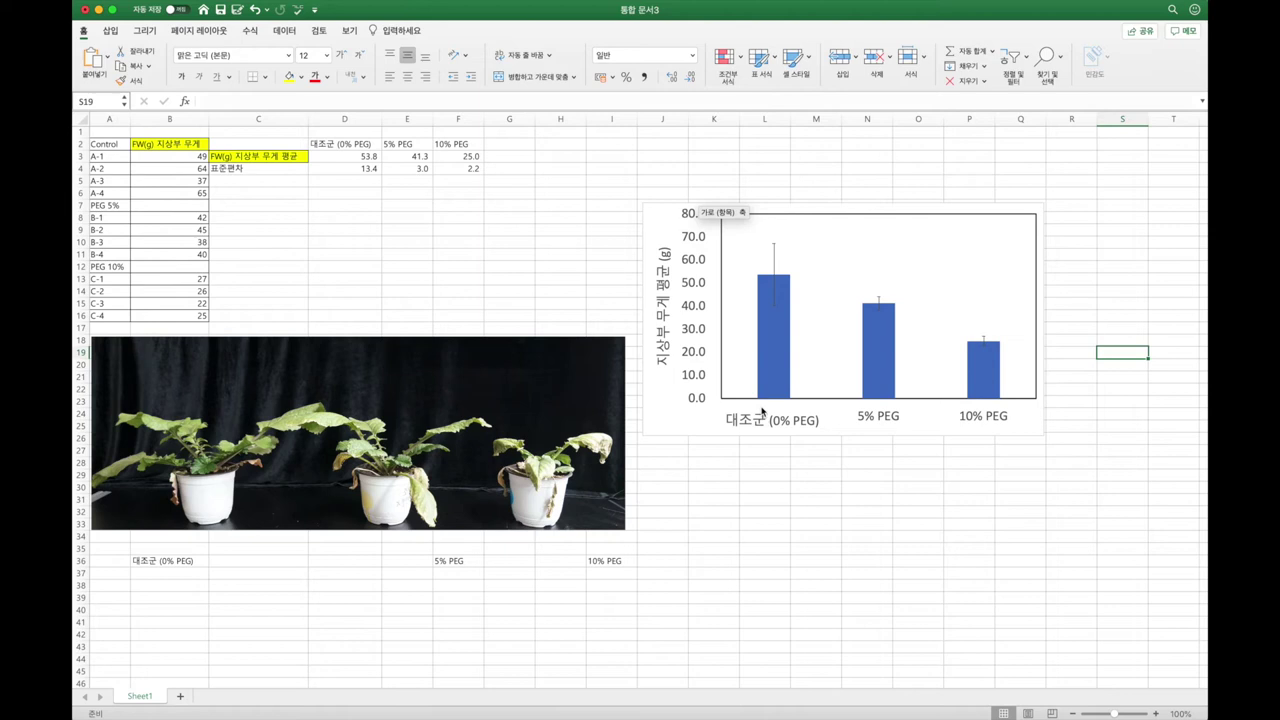
{"action": "mouse_move", "coordinate": [792, 355]}
{"action": "left_click", "coordinate": [664, 211]}
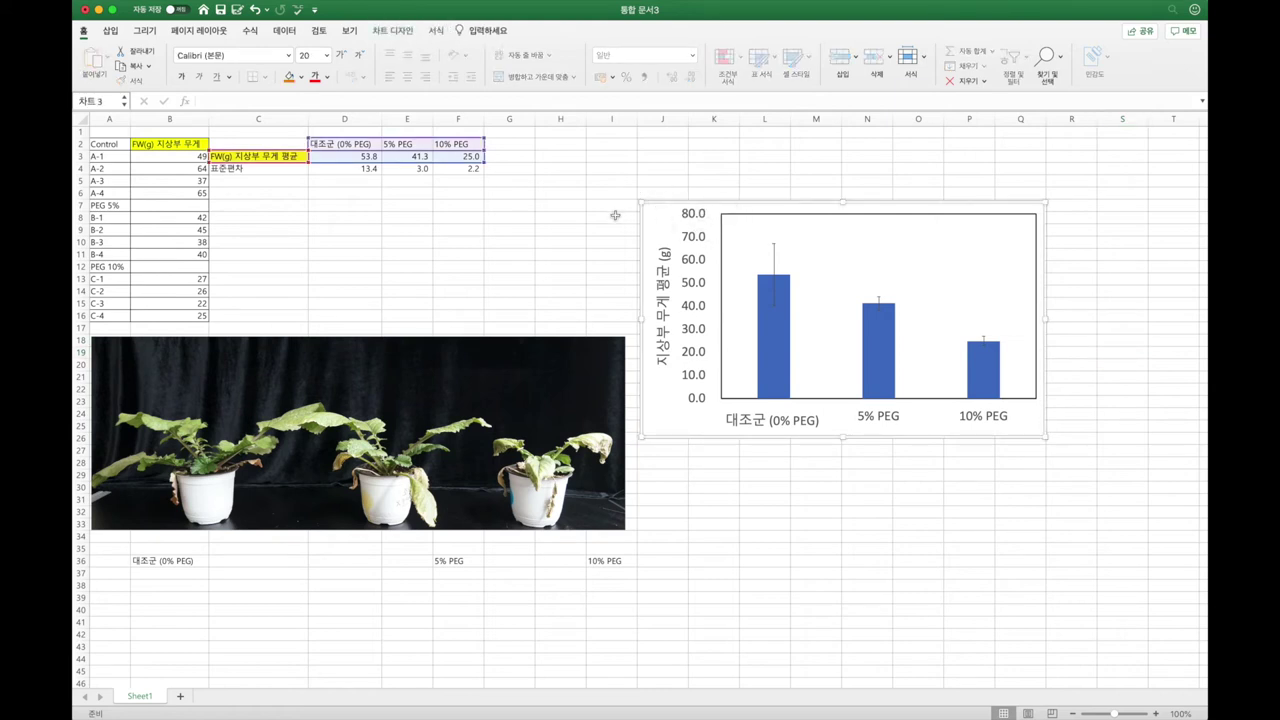
In D7, calculate a two-tailed, equal-variance t-test of the control against 5% PEG with =ttest(B3:B6,B8:B11,2,2)
{"action": "left_click", "coordinate": [336, 201]}
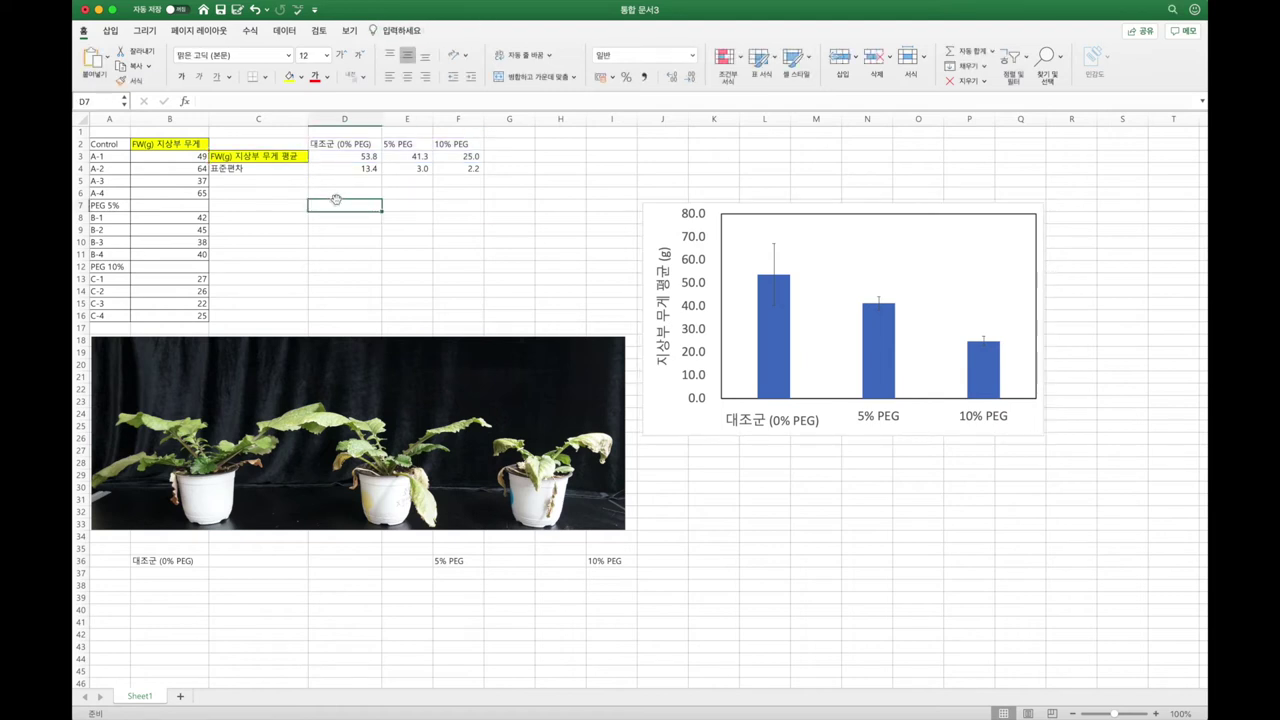
{"action": "type", "text": "="}
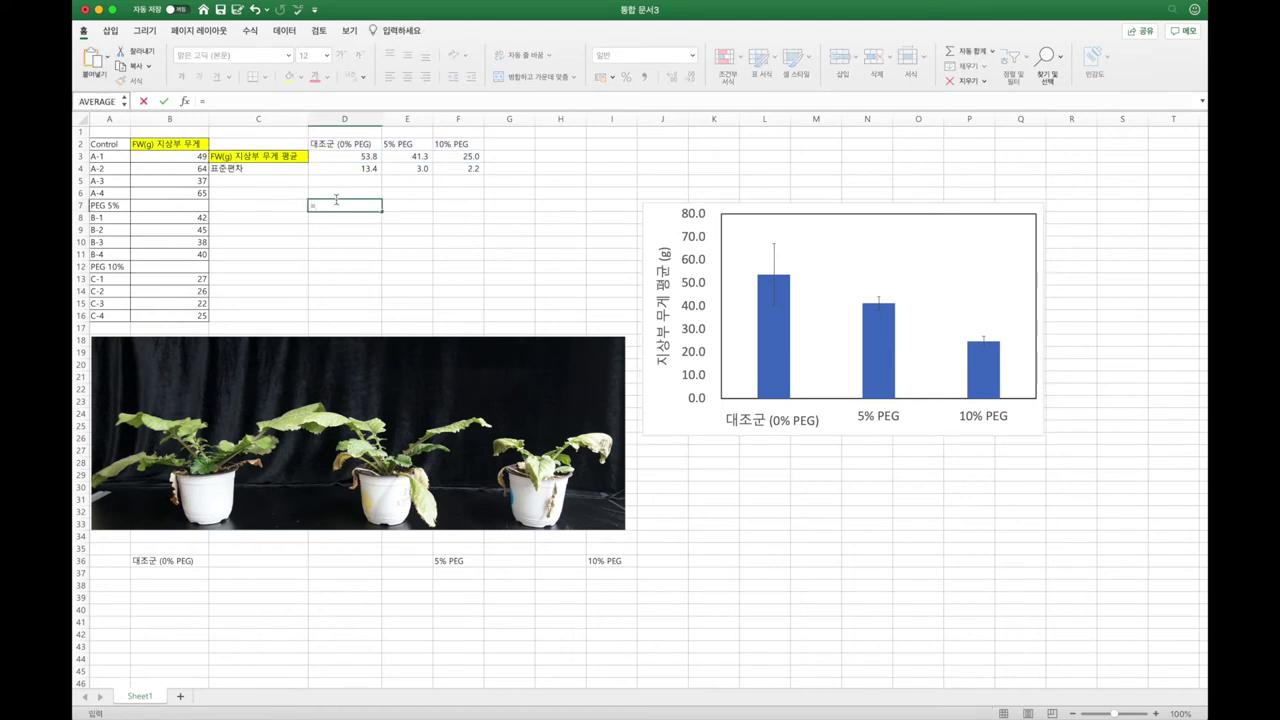
{"action": "type", "text": "ttest"}
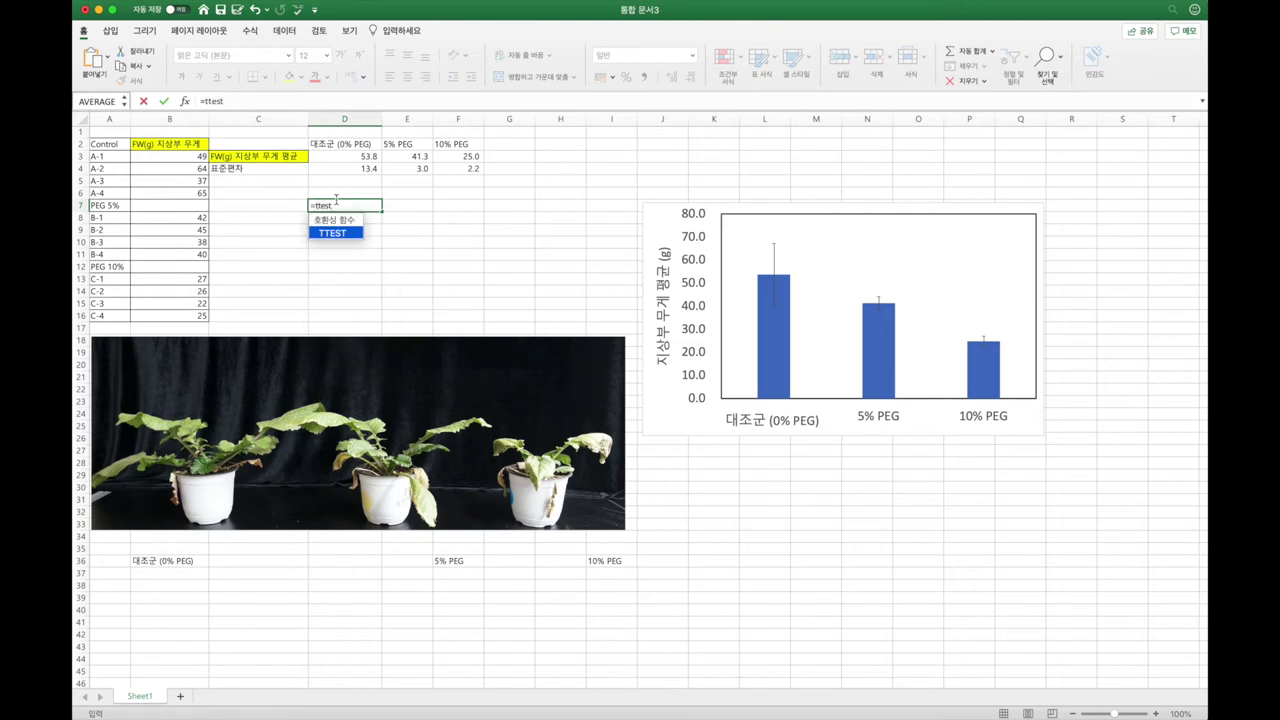
{"action": "type", "text": "("}
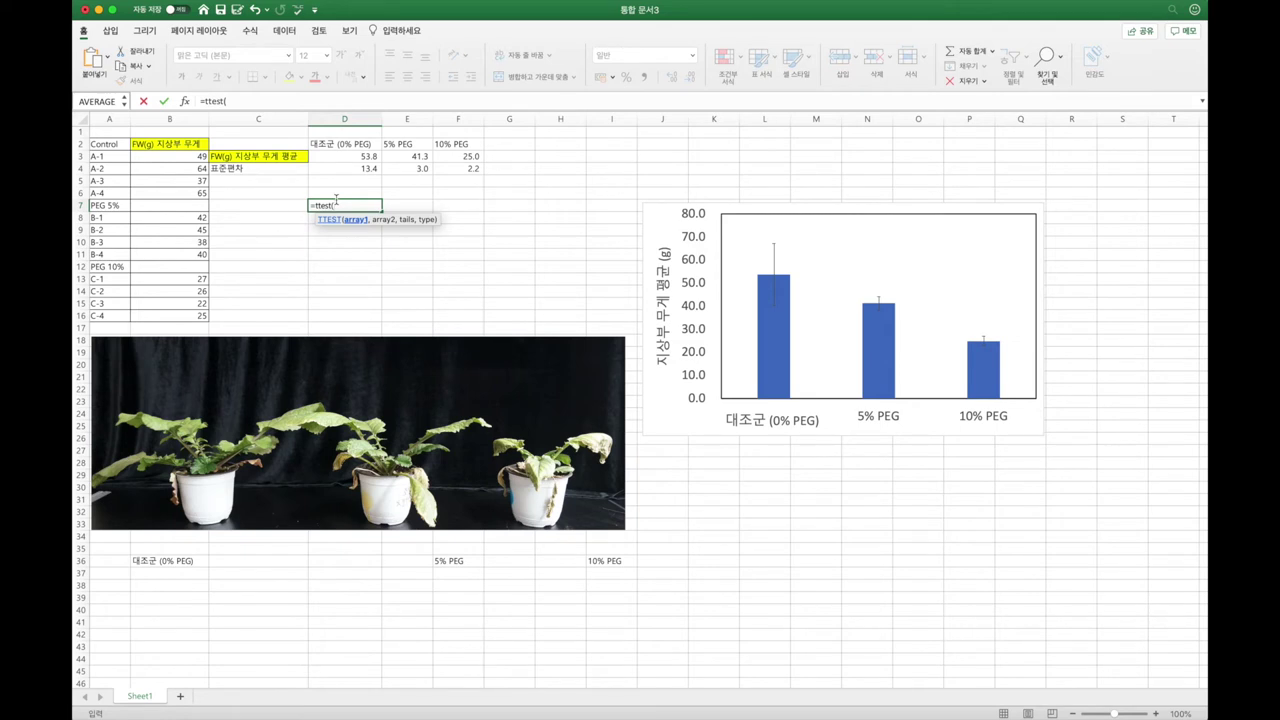
{"action": "left_click_drag", "start_coordinate": [160, 156], "coordinate": [163, 254]}
{"action": "type", "text": ","}
{"action": "type", "text": ","}
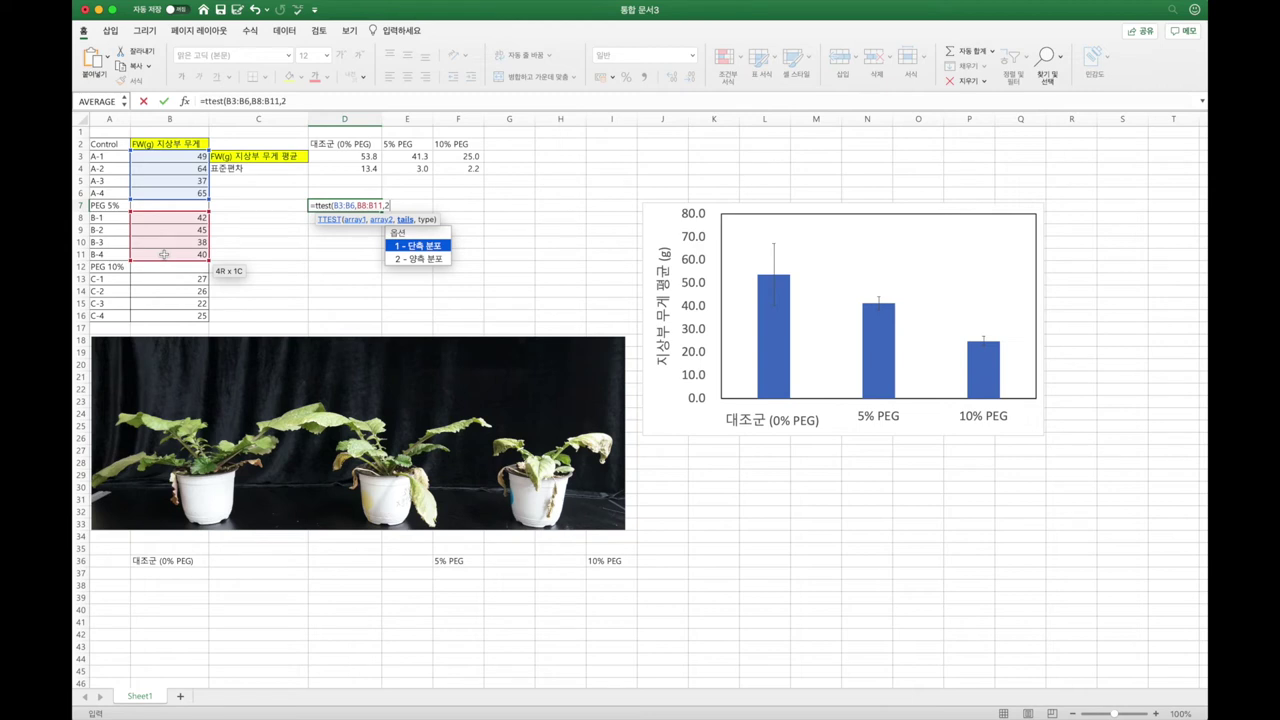
{"action": "type", "text": "2,"}
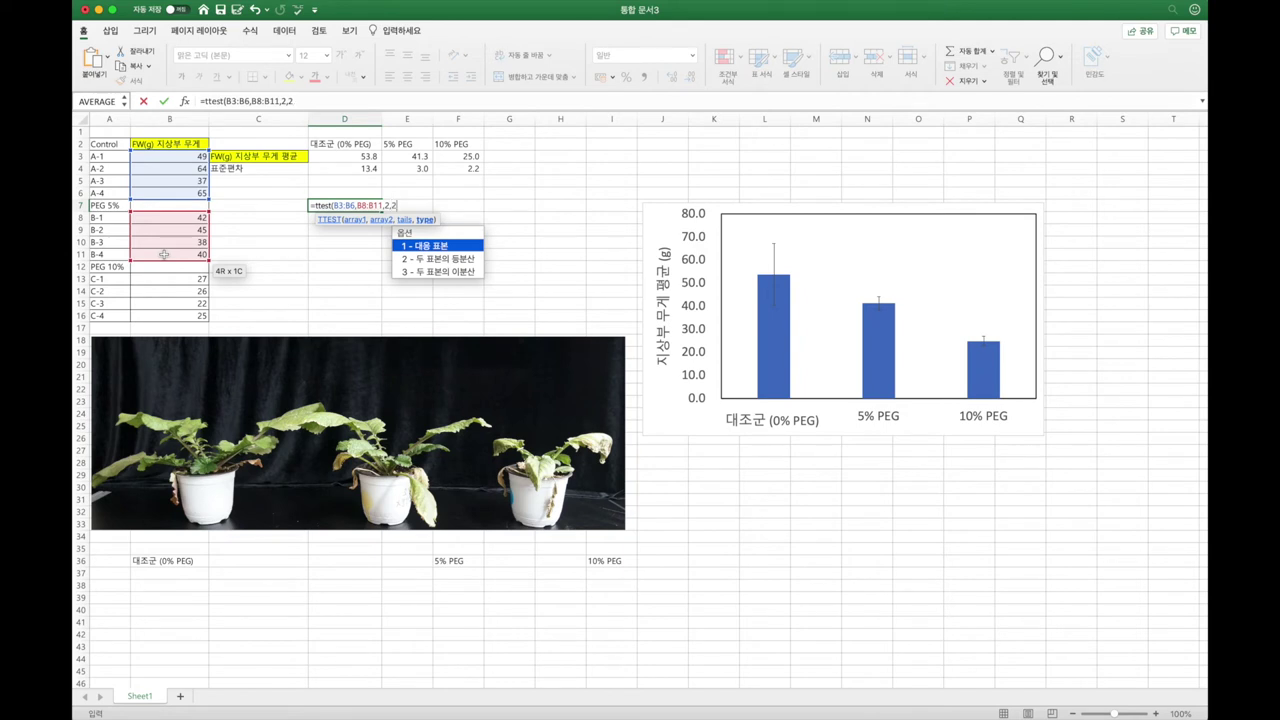
{"action": "type", "text": "2)"}
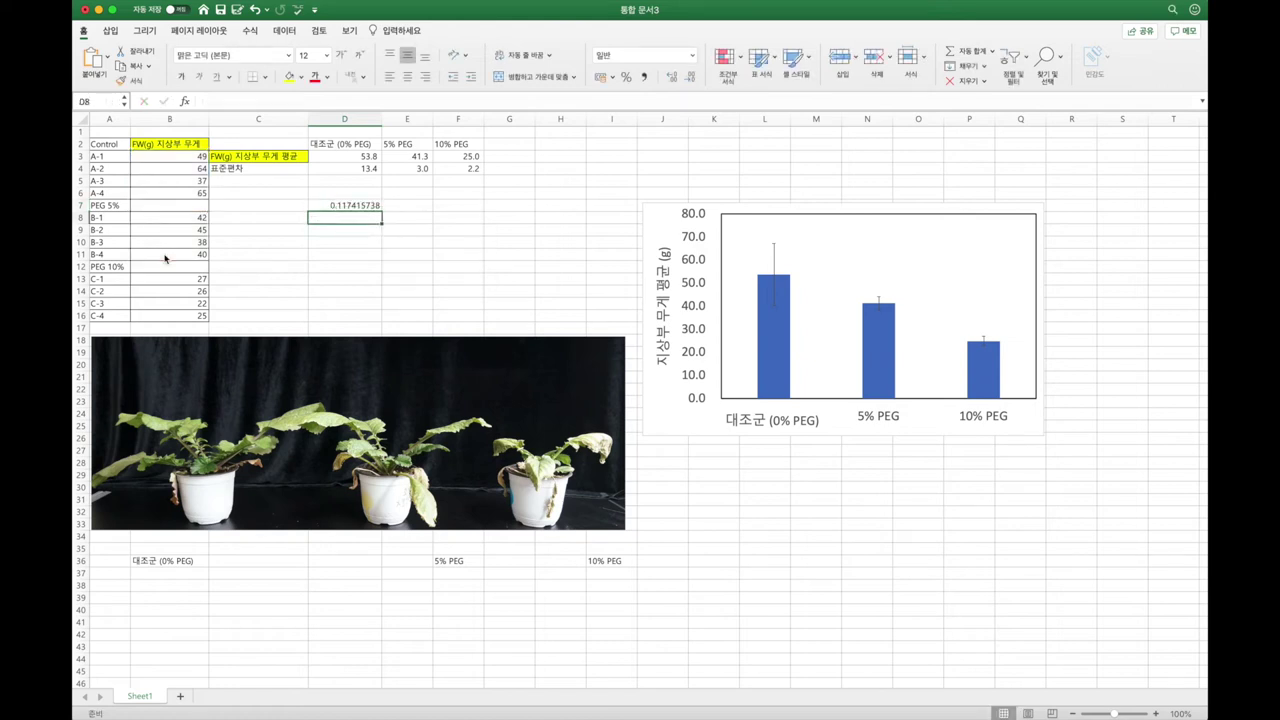
Label the t-test result by entering "p-value" in C7
{"action": "key", "text": "Return"}
{"action": "left_click", "coordinate": [354, 205]}
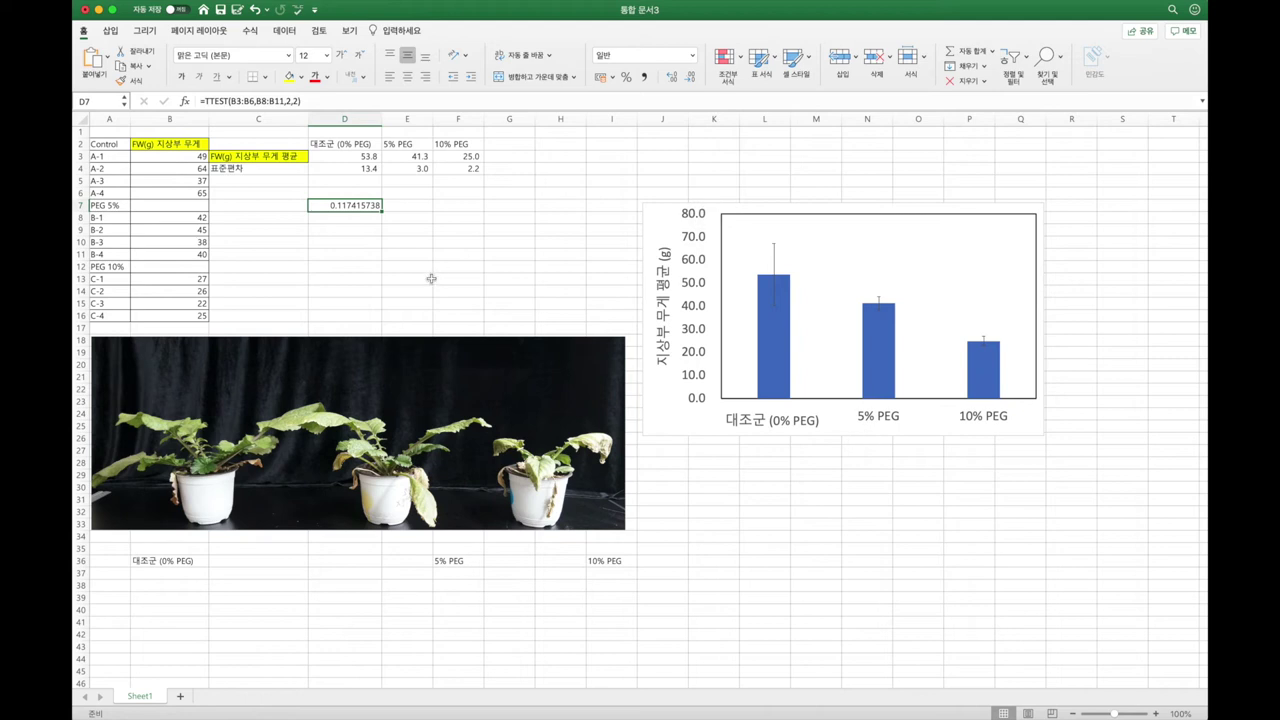
{"action": "left_click", "coordinate": [290, 202]}
{"action": "type", "text": "p-"}
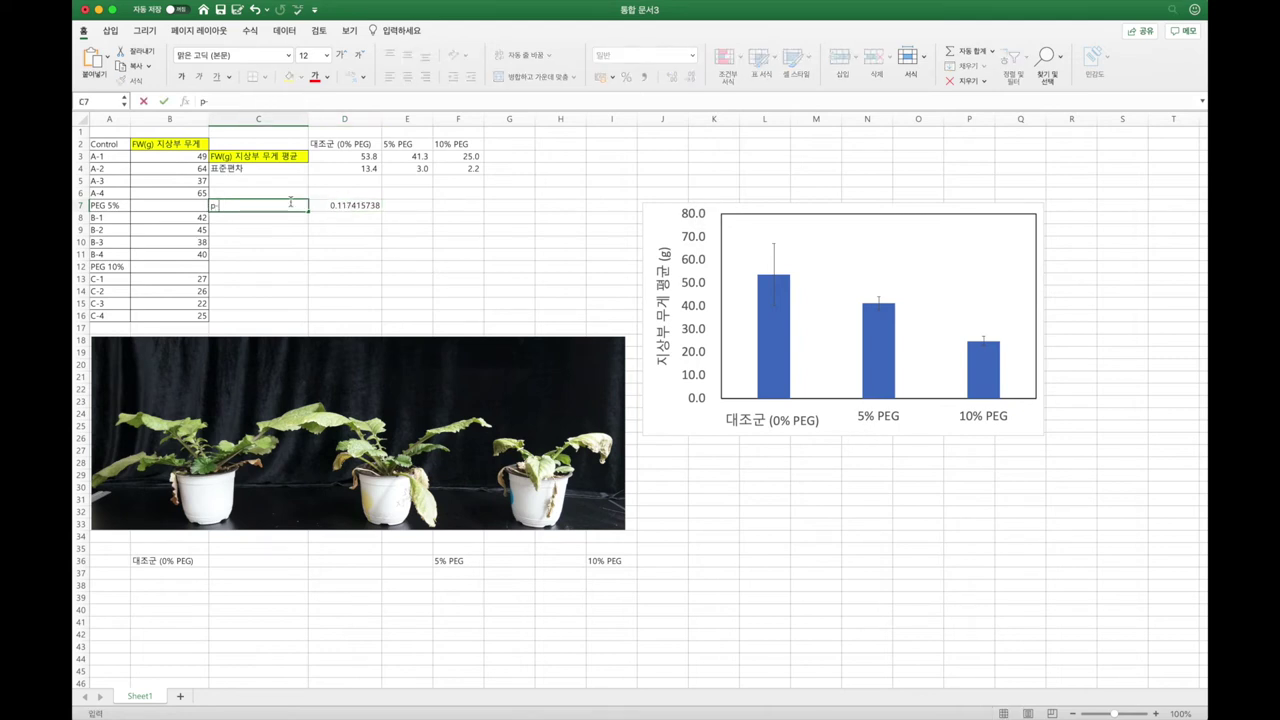
{"action": "key", "text": "Return"}
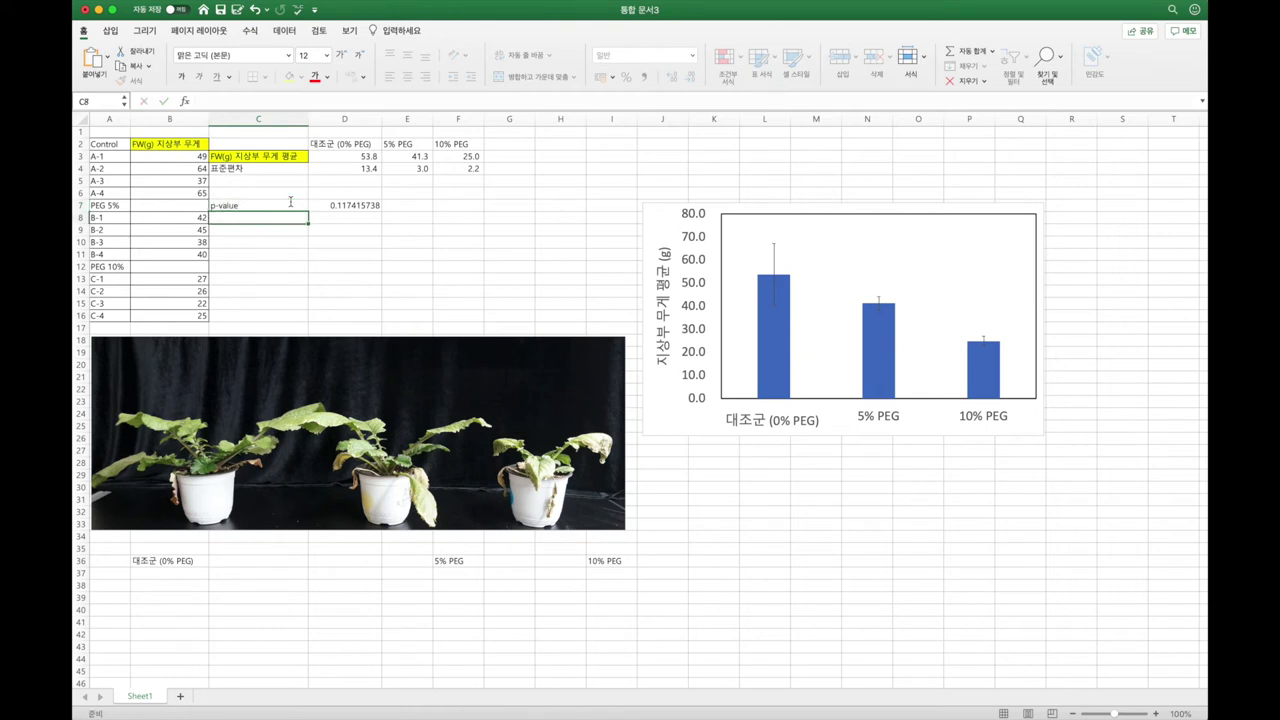
{"action": "left_click", "coordinate": [288, 203]}
Enter the note "p=probability" in F7
{"action": "left_click", "coordinate": [454, 207]}
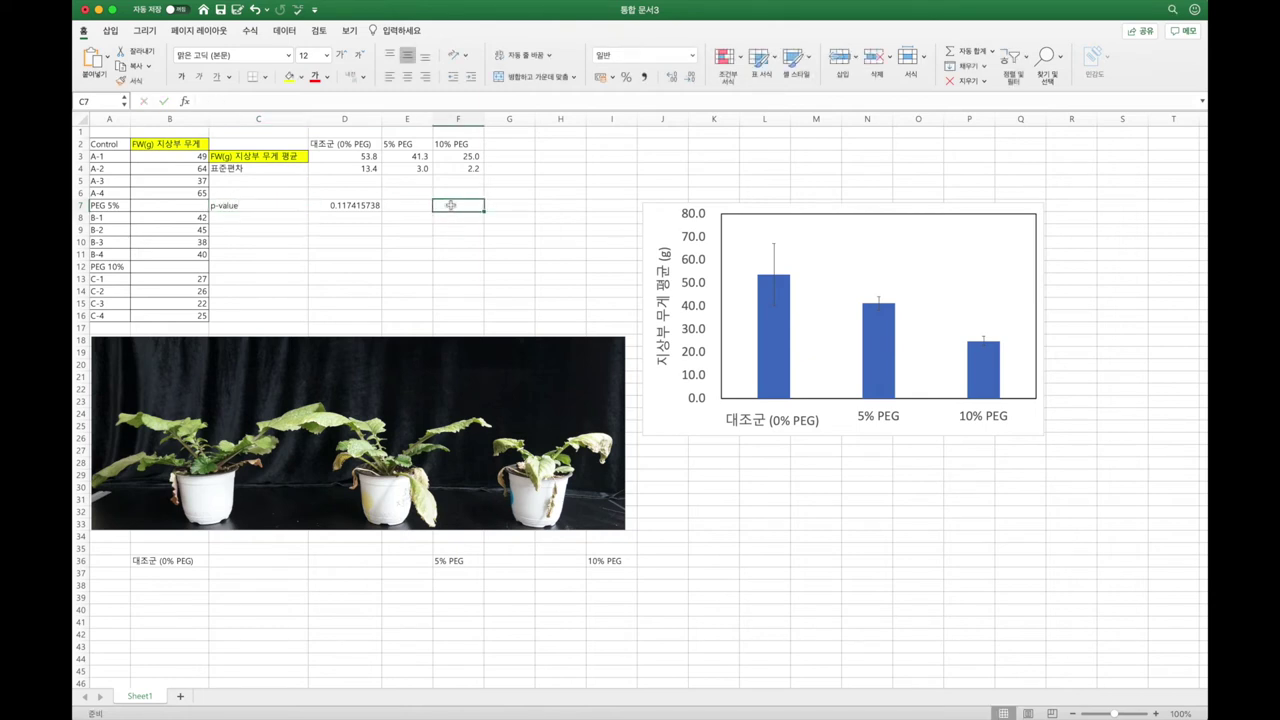
{"action": "type", "text": "p=probability"}
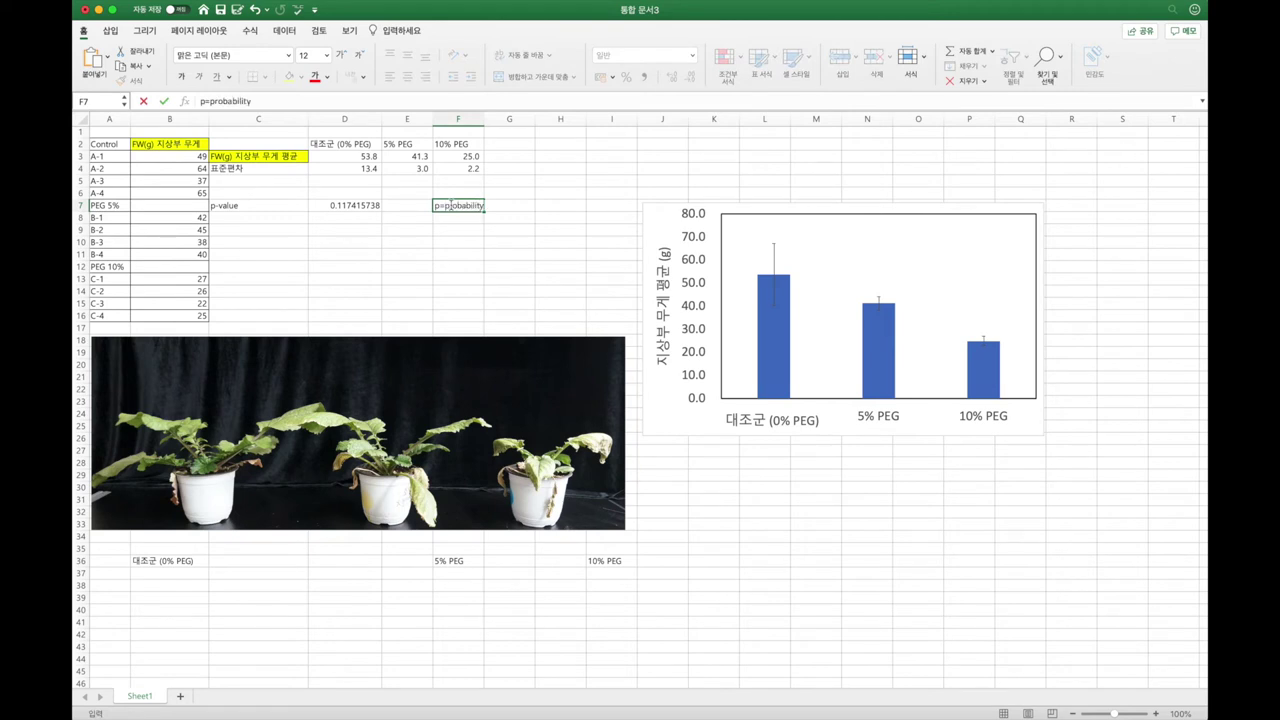
{"action": "key", "text": "Return"}
{"action": "left_click", "coordinate": [451, 205]}
{"action": "left_click", "coordinate": [518, 206]}
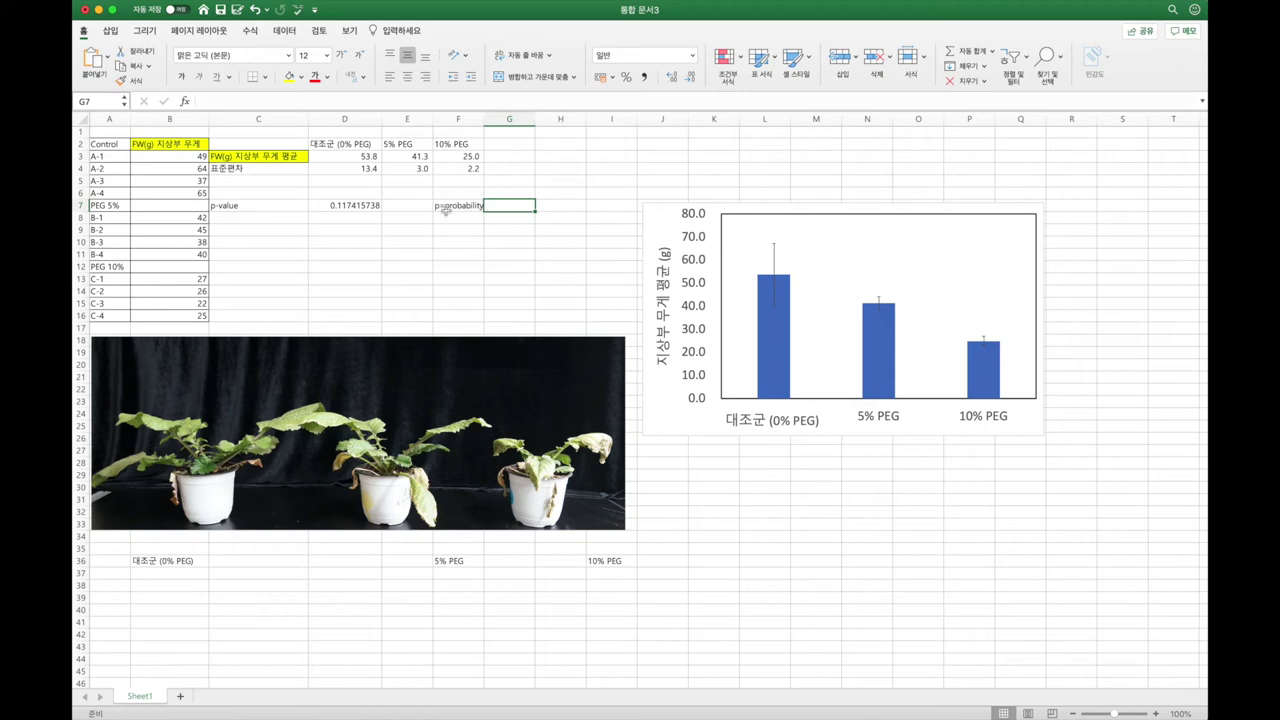
Extend the label in C7 to "p-value (control vs 5 PEG)"
{"action": "left_click", "coordinate": [341, 196]}
{"action": "left_click", "coordinate": [342, 205]}
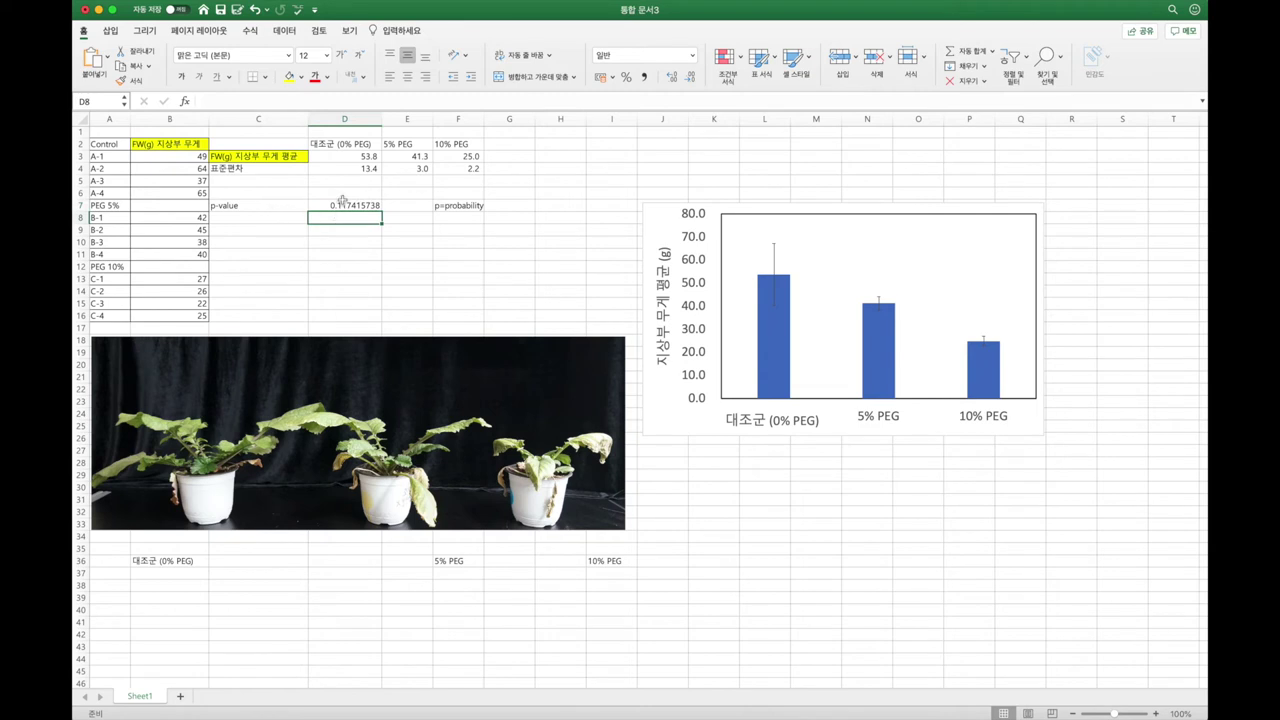
{"action": "left_click", "coordinate": [265, 207]}
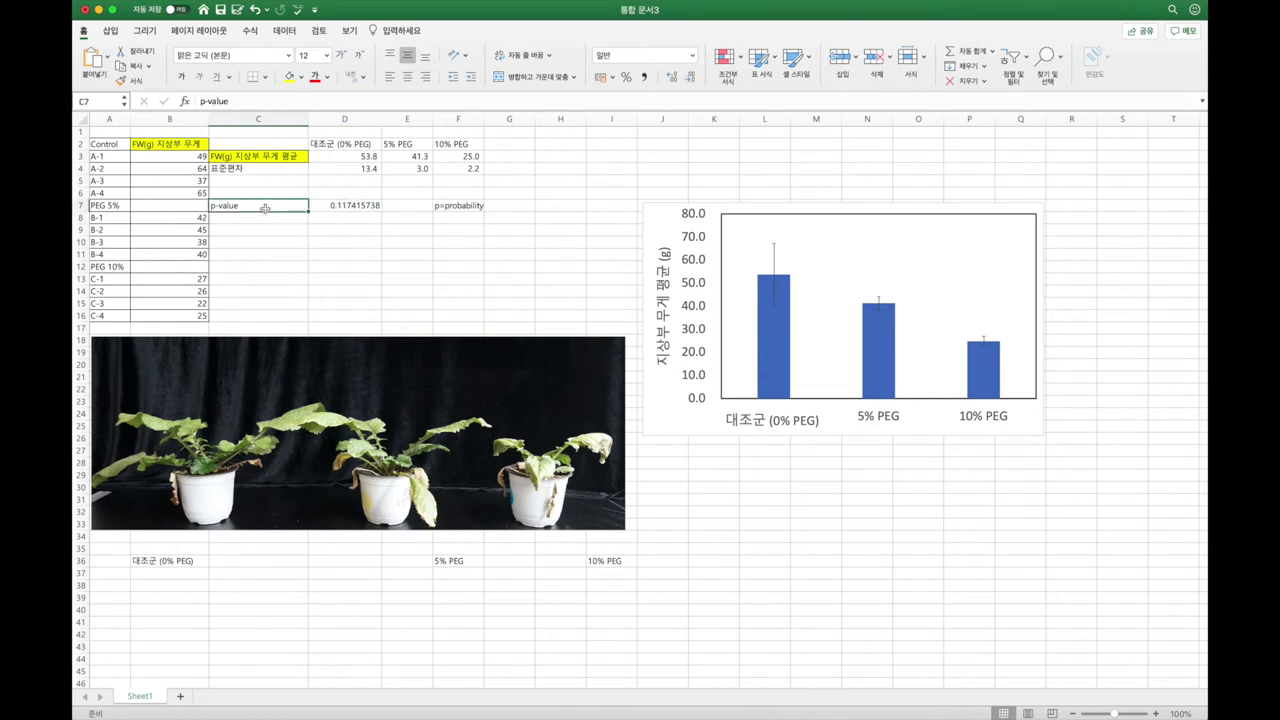
{"action": "left_click", "coordinate": [247, 101]}
{"action": "type", "text": "("}
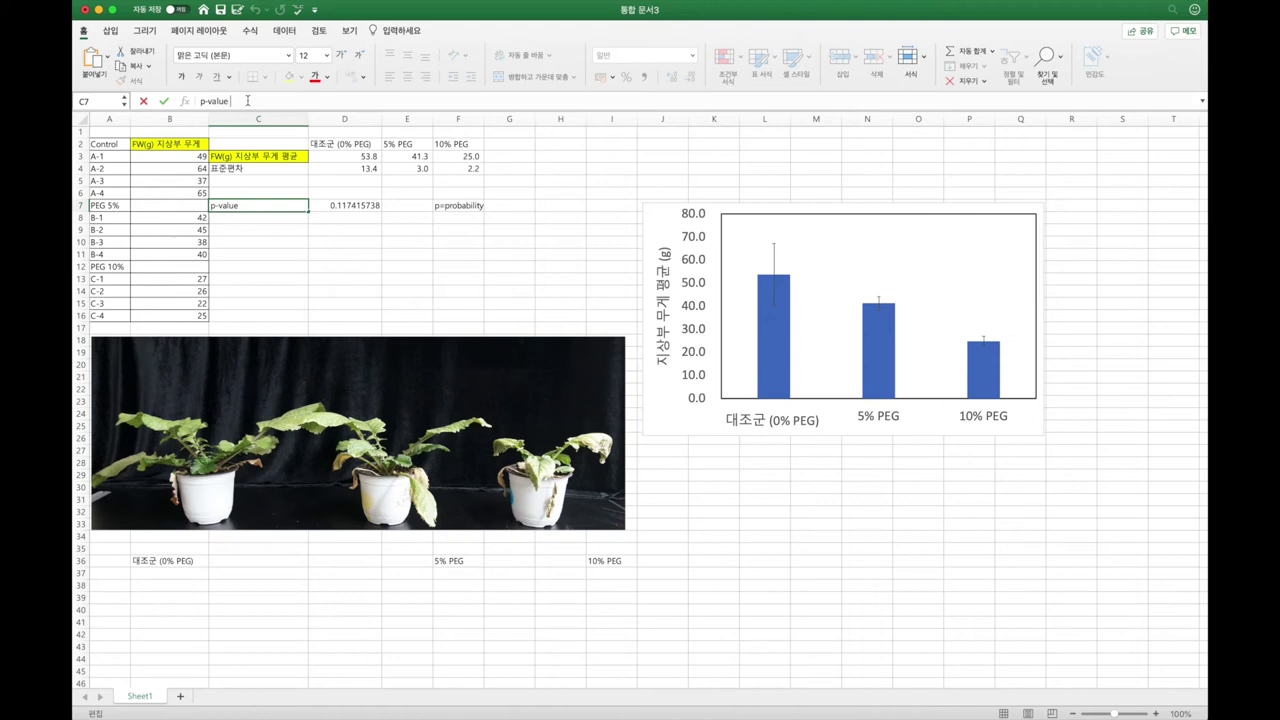
{"action": "type", "text": "control vs 5 PEG)"}
{"action": "left_click", "coordinate": [164, 101]}
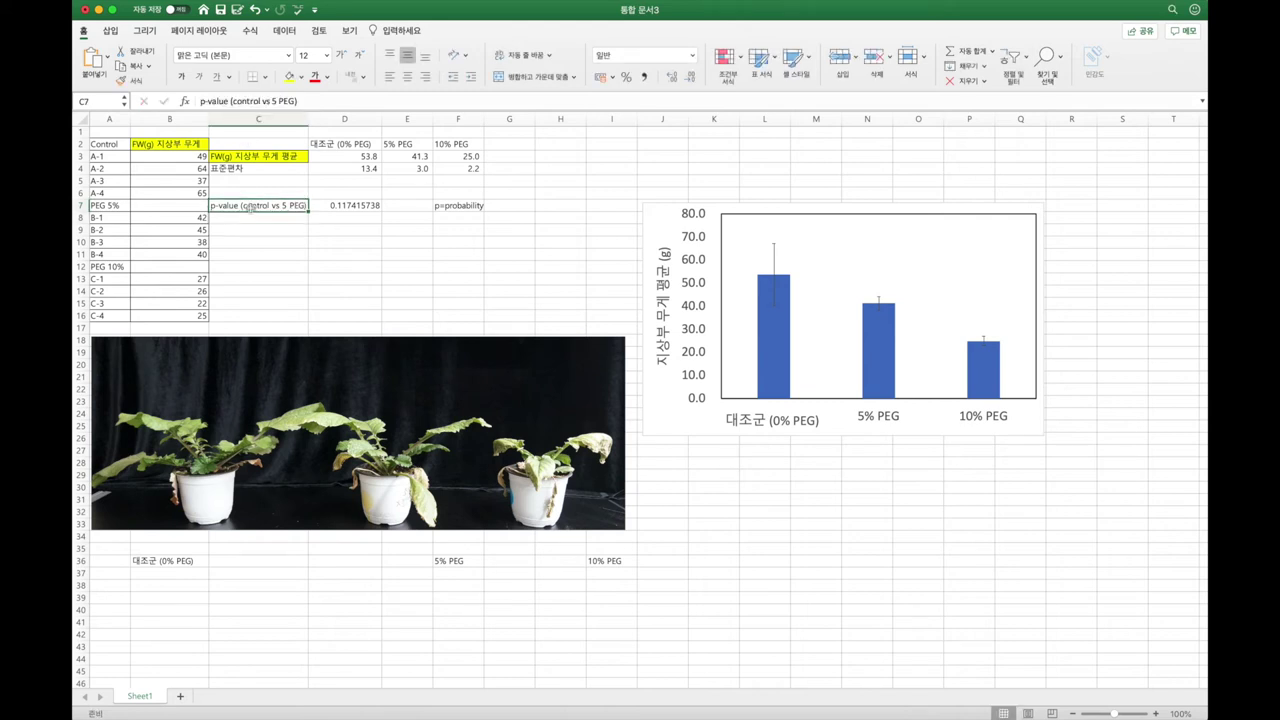
Copy the C7 label to C8 and change it to "p-value (control vs 10 PEG)"
{"action": "key", "text": "super+c"}
{"action": "left_click", "coordinate": [252, 217]}
{"action": "key", "text": "super+v"}
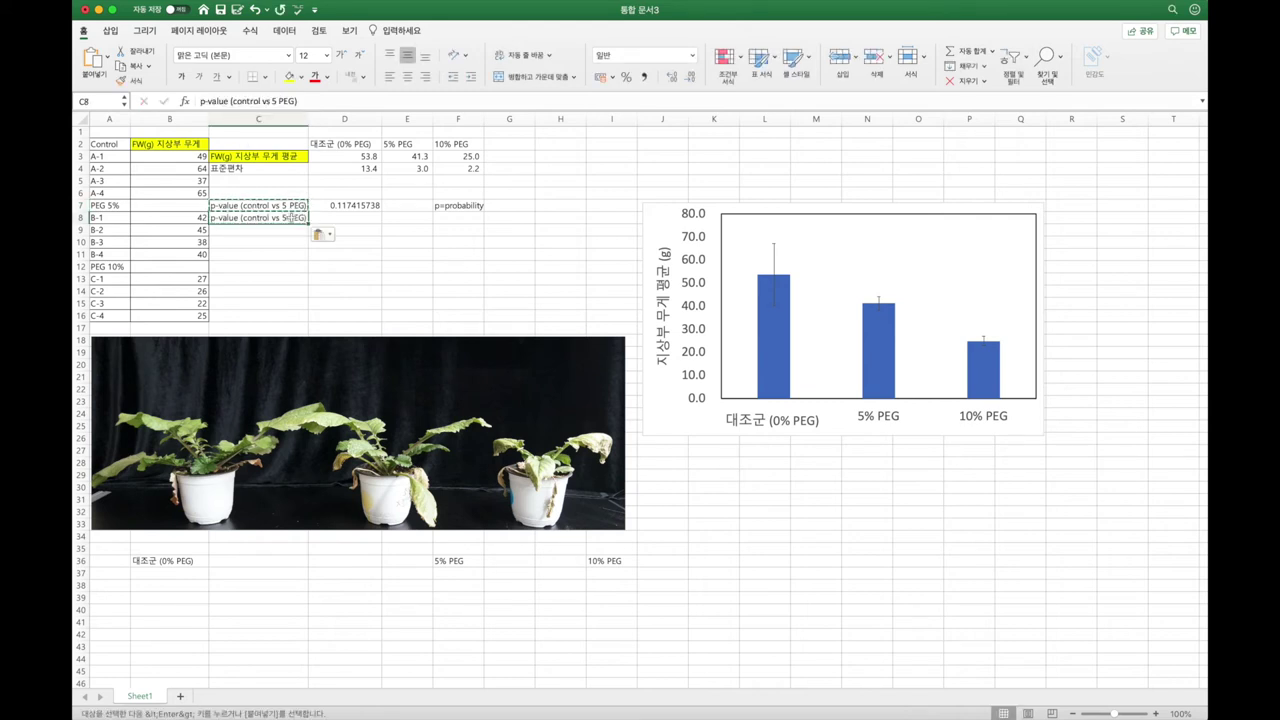
{"action": "key", "text": "Escape"}
{"action": "double_click", "coordinate": [286, 217]}
{"action": "key", "text": "BackSpace"}
{"action": "type", "text": "10"}
{"action": "key", "text": "Return"}
Copy the D7 t-test to D8 and set its ranges to compare control with 10% PEG: =TTEST(B3:B6,B13:B16,2,2)
{"action": "left_click", "coordinate": [349, 218]}
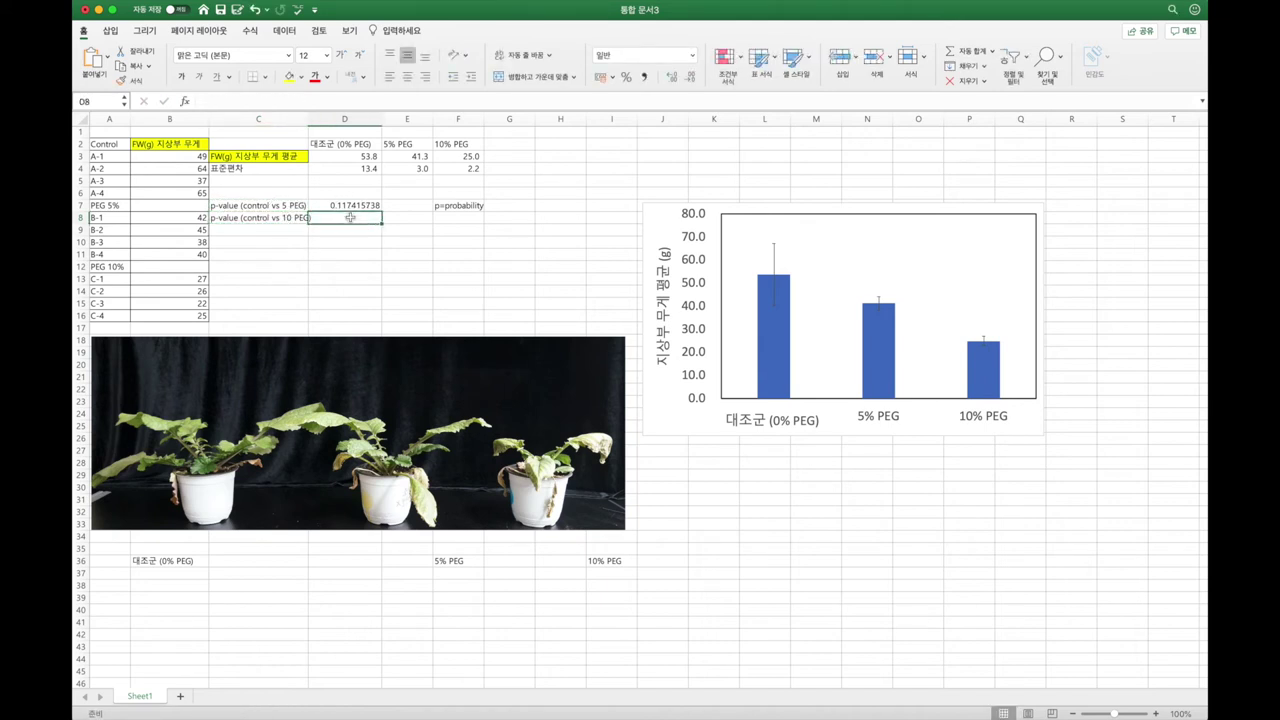
{"action": "double_click", "coordinate": [348, 205]}
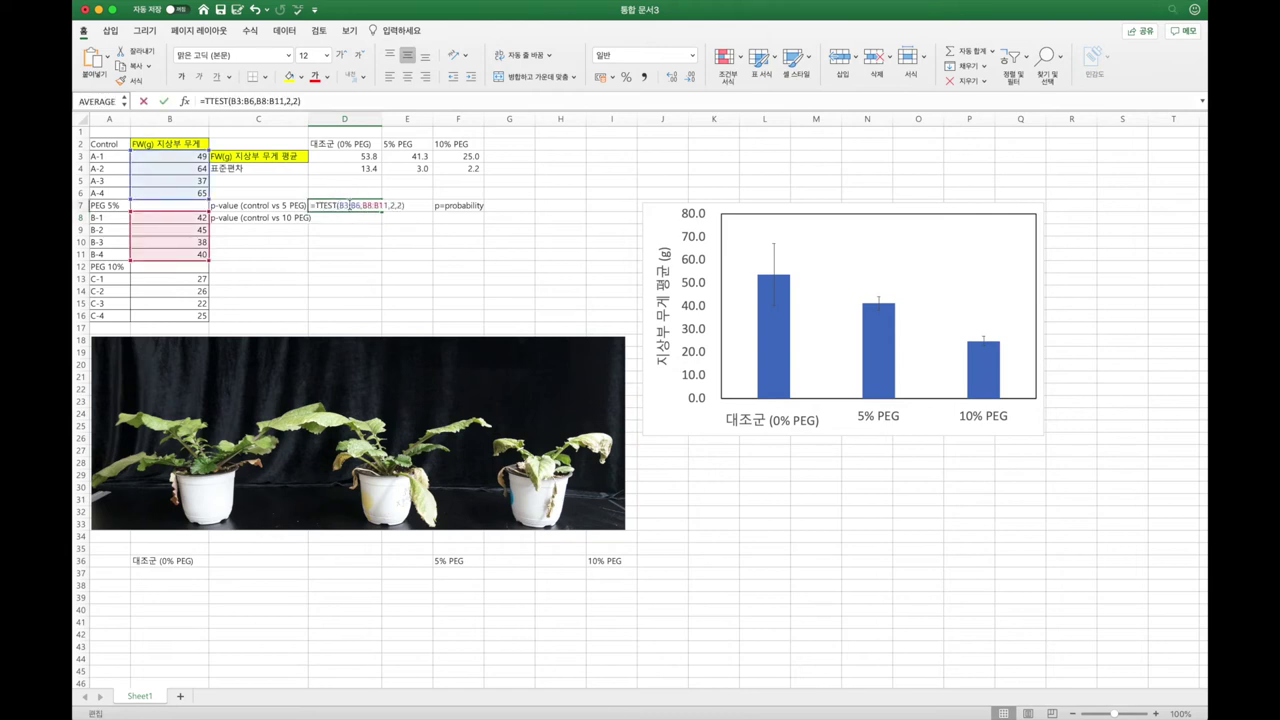
{"action": "key", "text": "Escape"}
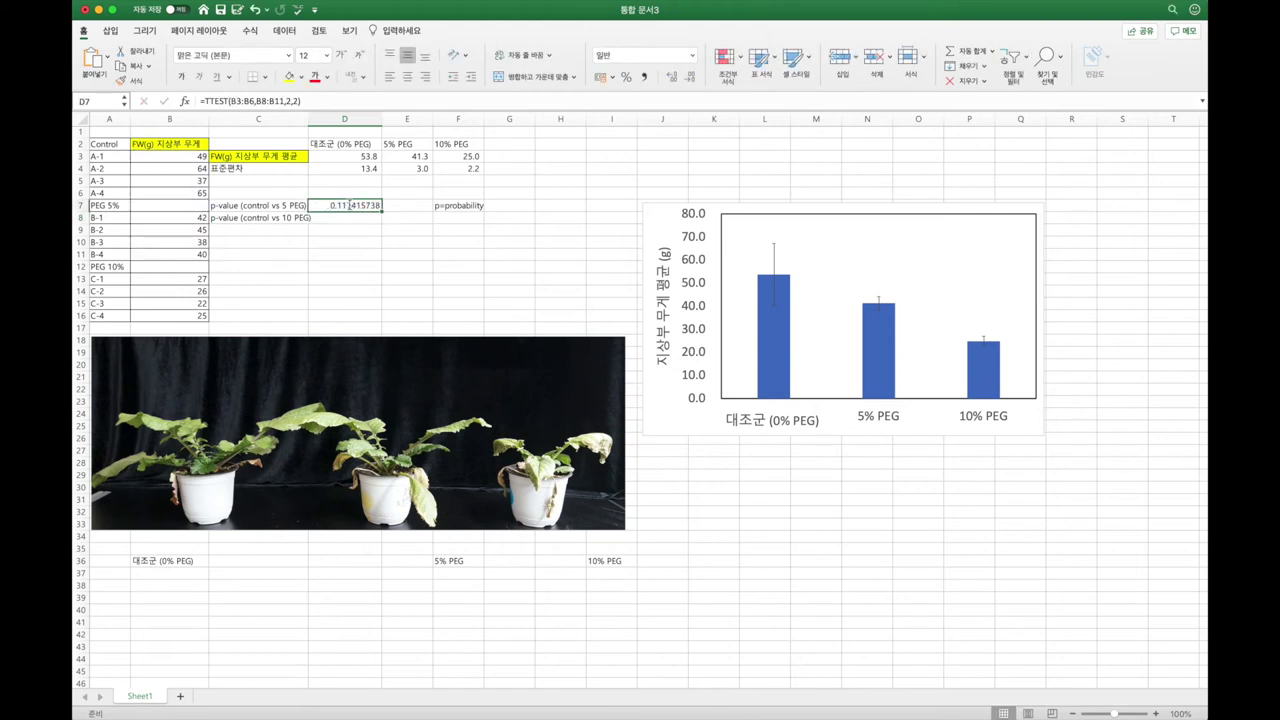
{"action": "key", "text": "ctrl+c"}
{"action": "left_click", "coordinate": [347, 217]}
{"action": "key", "text": "ctrl+v"}
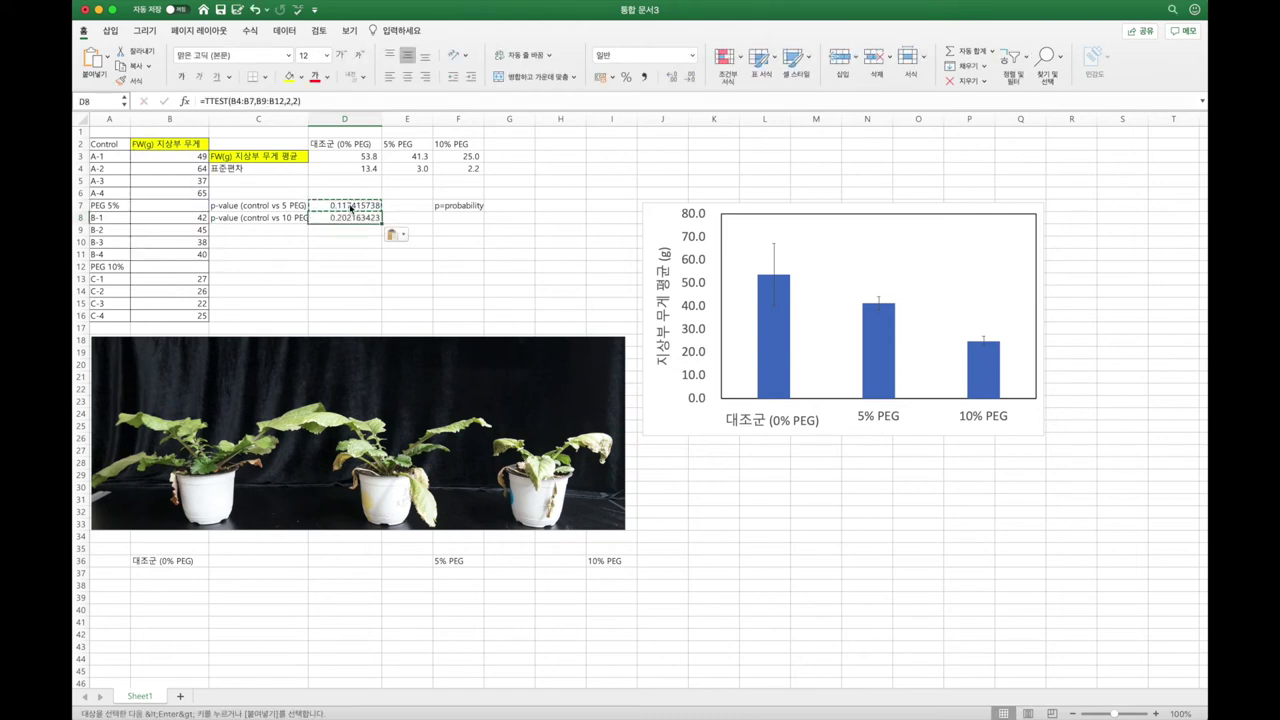
{"action": "key", "text": "Escape"}
{"action": "double_click", "coordinate": [347, 217]}
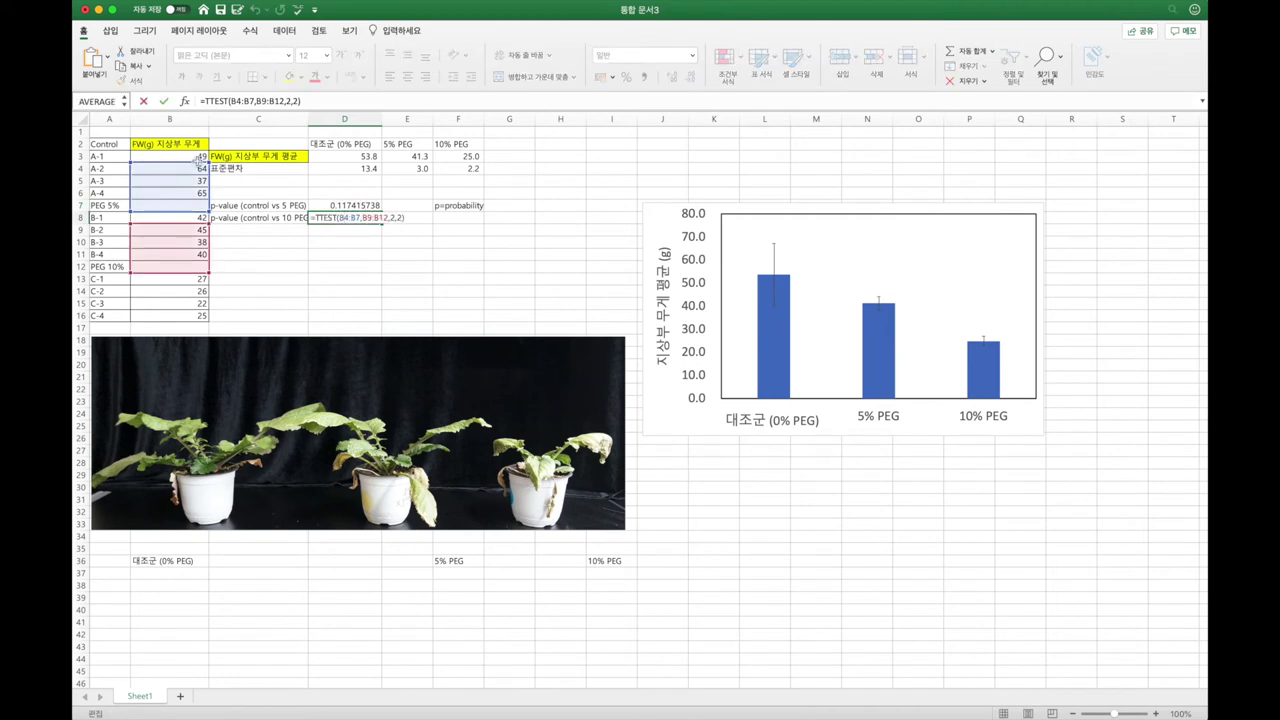
{"action": "left_click_drag", "start_coordinate": [188, 161], "coordinate": [188, 157]}
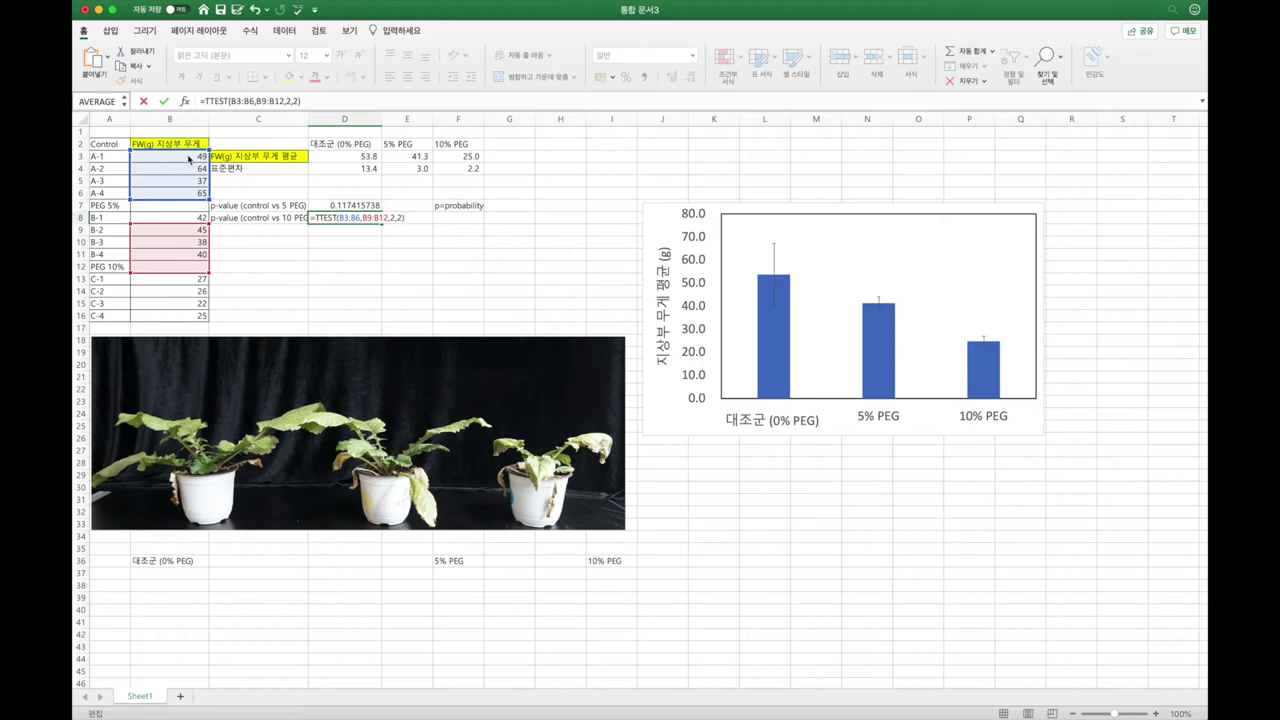
{"action": "left_click_drag", "start_coordinate": [197, 229], "coordinate": [185, 278]}
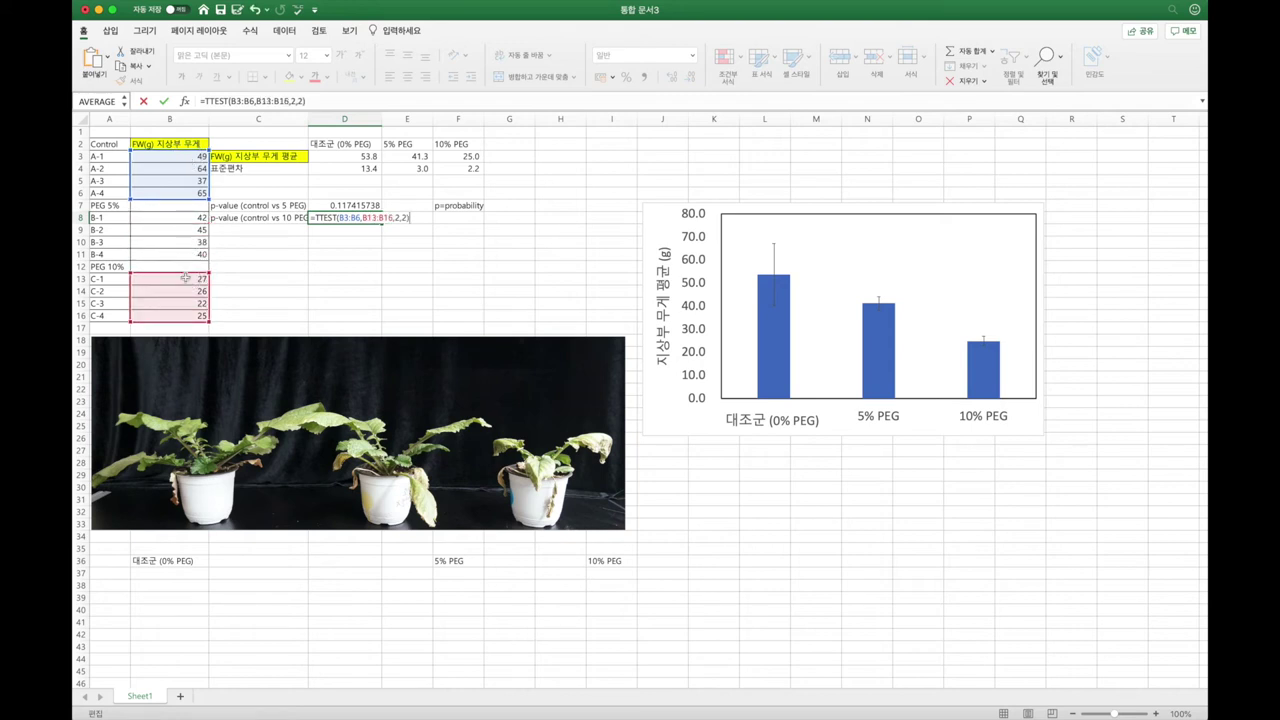
{"action": "key", "text": "Return"}
{"action": "left_click", "coordinate": [342, 217]}
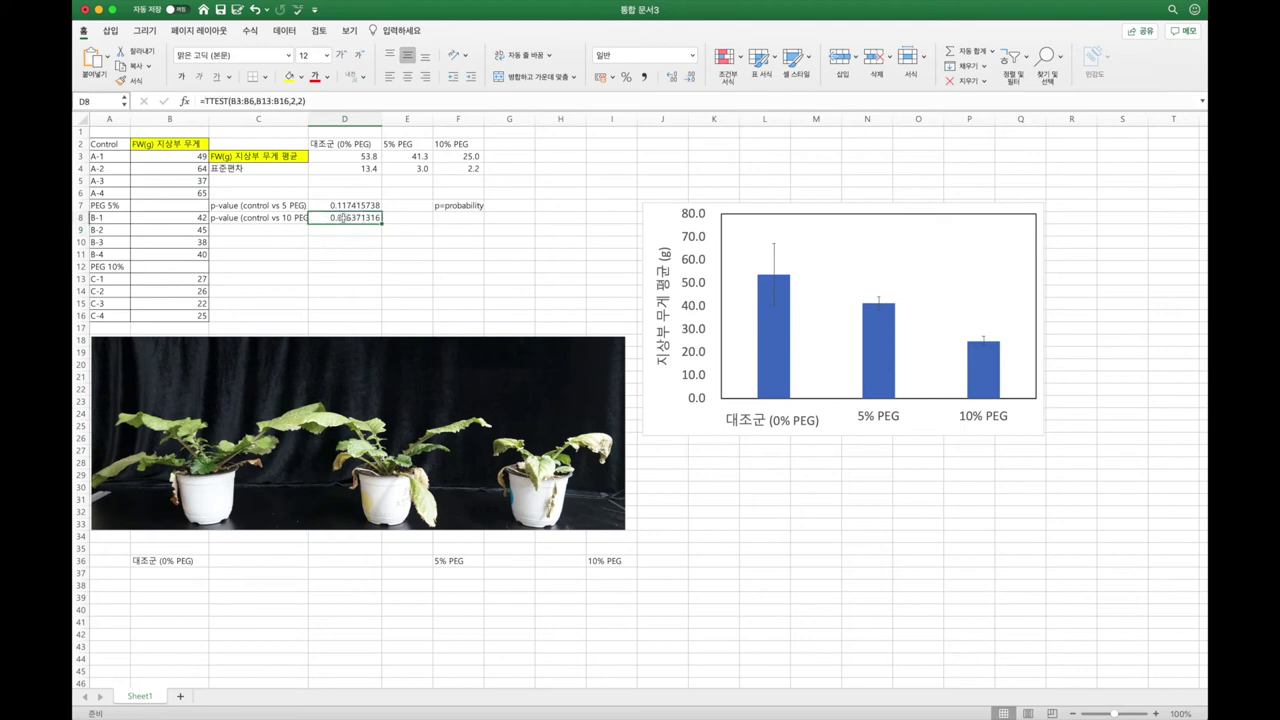
Calculate the control vs 10 PEG p-value as a percentage in E8 with =D8*100, and clear the cell
{"action": "left_click", "coordinate": [267, 217]}
{"action": "left_click", "coordinate": [360, 217]}
{"action": "mouse_move", "coordinate": [360, 218]}
{"action": "left_mouse_down"}
{"action": "mouse_move", "coordinate": [392, 219]}
{"action": "mouse_move", "coordinate": [343, 219]}
{"action": "left_mouse_up"}
{"action": "left_click", "coordinate": [396, 217]}
{"action": "type", "text": "="}
{"action": "key", "text": "Left"}
{"action": "type", "text": "*100"}
{"action": "key", "text": "Return"}
{"action": "left_click", "coordinate": [412, 218]}
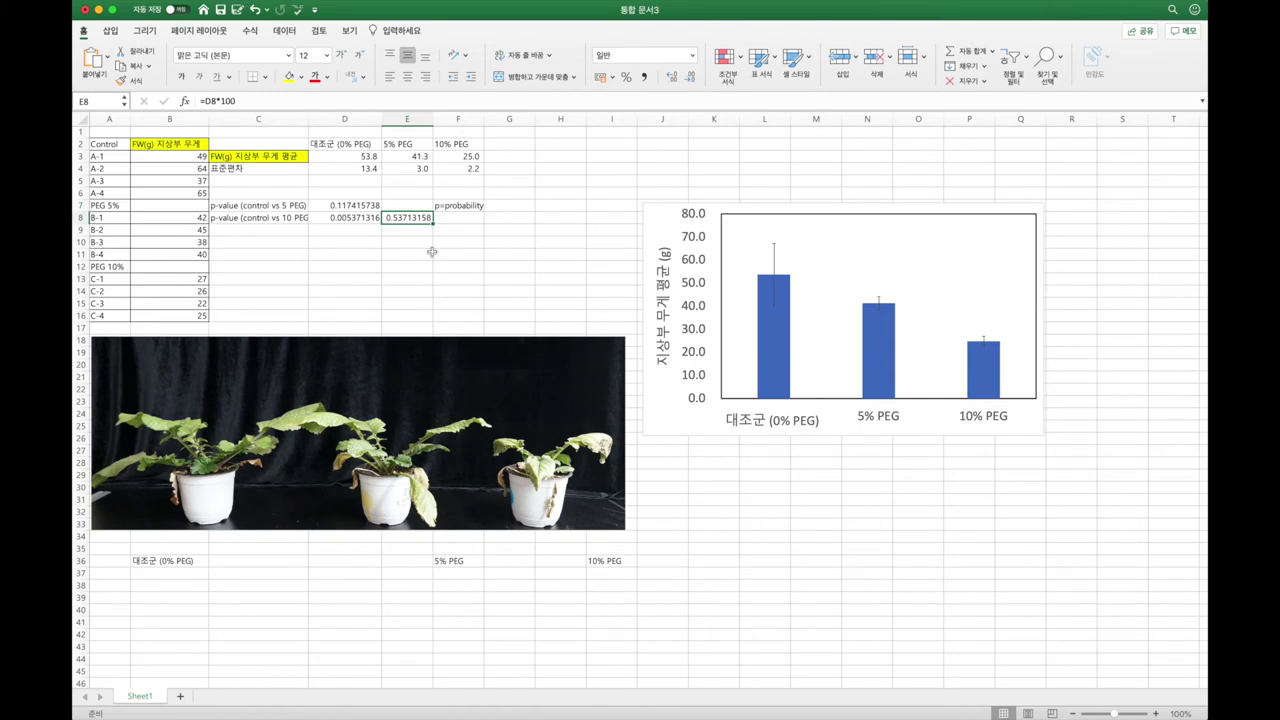
{"action": "key", "text": "Delete"}
Copy the p-value label from C8 to C9
{"action": "key", "text": "Down"}
{"action": "key", "text": "Left"}
{"action": "key", "text": "Left"}
{"action": "key", "text": "Up"}
{"action": "key", "text": "Up"}
{"action": "key", "text": "Down"}
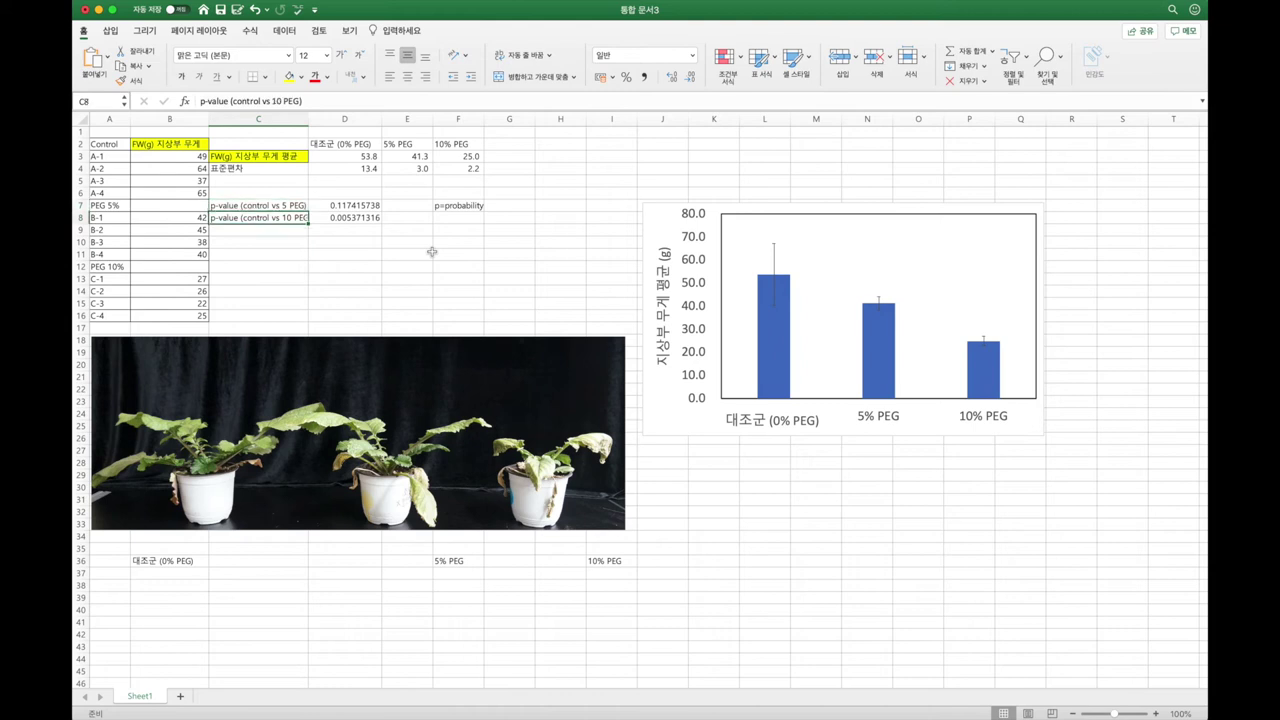
{"action": "key", "text": "super+c"}
{"action": "key", "text": "Down"}
{"action": "key", "text": "super+v"}
{"action": "key", "text": "Escape"}
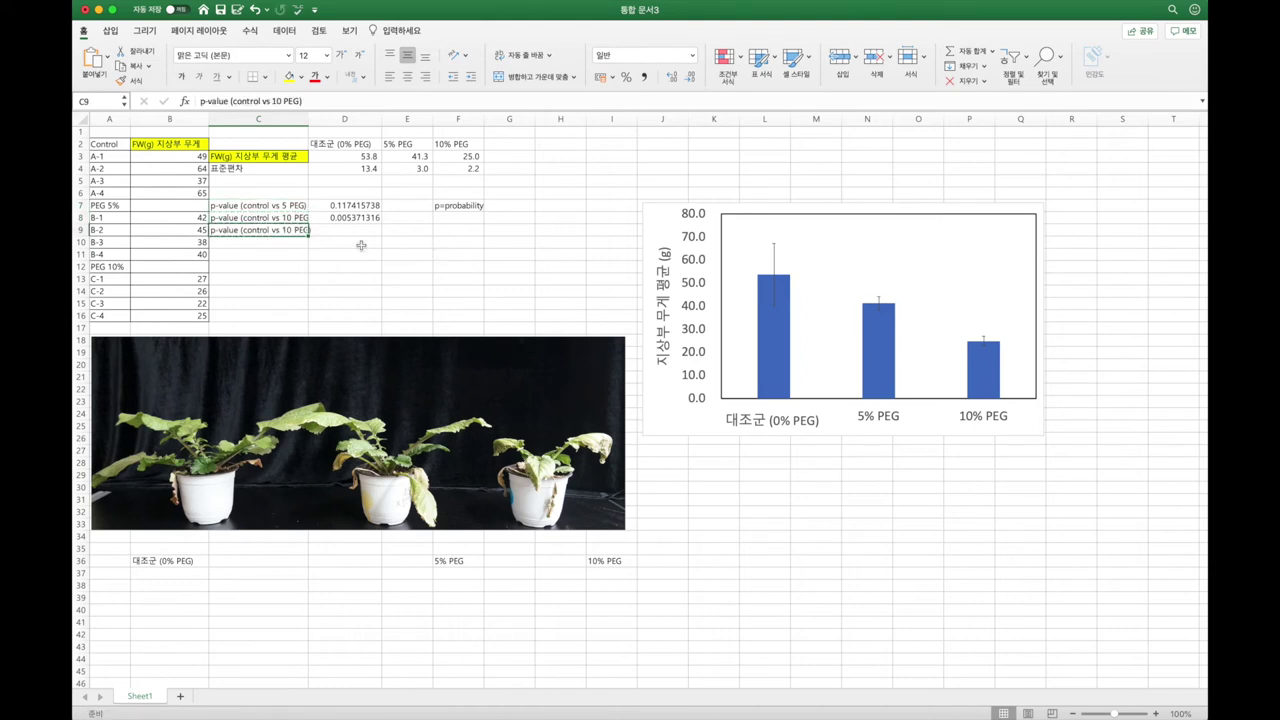
Change the label in C9 to "p-value (5 PEG vs 10 PEG)"
{"action": "double_click", "coordinate": [268, 230]}
{"action": "key", "text": "BackSpace"}
{"action": "key", "text": "BackSpace"}
{"action": "key", "text": "BackSpace"}
{"action": "key", "text": "BackSpace"}
{"action": "key", "text": "BackSpace"}
{"action": "key", "text": "BackSpace"}
{"action": "key", "text": "BackSpace"}
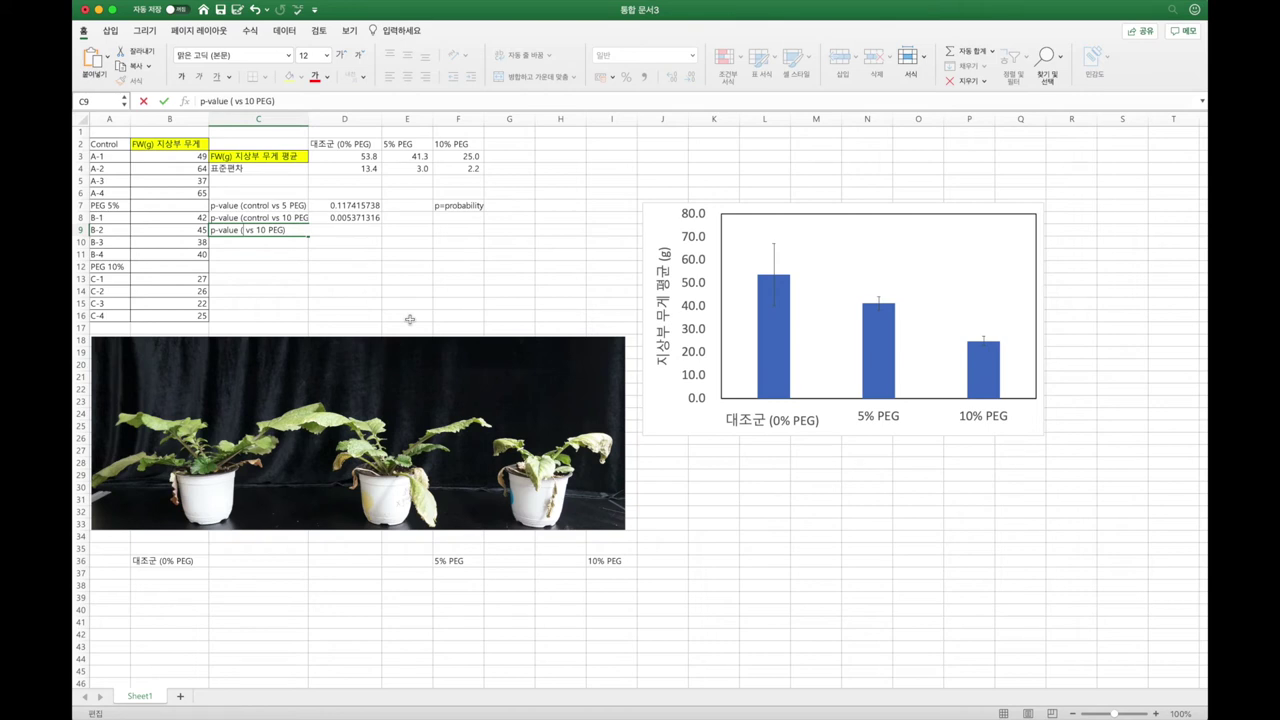
{"action": "type", "text": "5 PEG"}
{"action": "key", "text": "Return"}
Copy the D8 t-test to D9 and set its ranges to compare 5% with 10% PEG: =TTEST(B8:B11,B13:B16,2,2)
{"action": "left_click", "coordinate": [343, 222]}
{"action": "key", "text": "ctrl+c"}
{"action": "left_click", "coordinate": [345, 230]}
{"action": "key", "text": "ctrl+v"}
{"action": "double_click", "coordinate": [349, 231]}
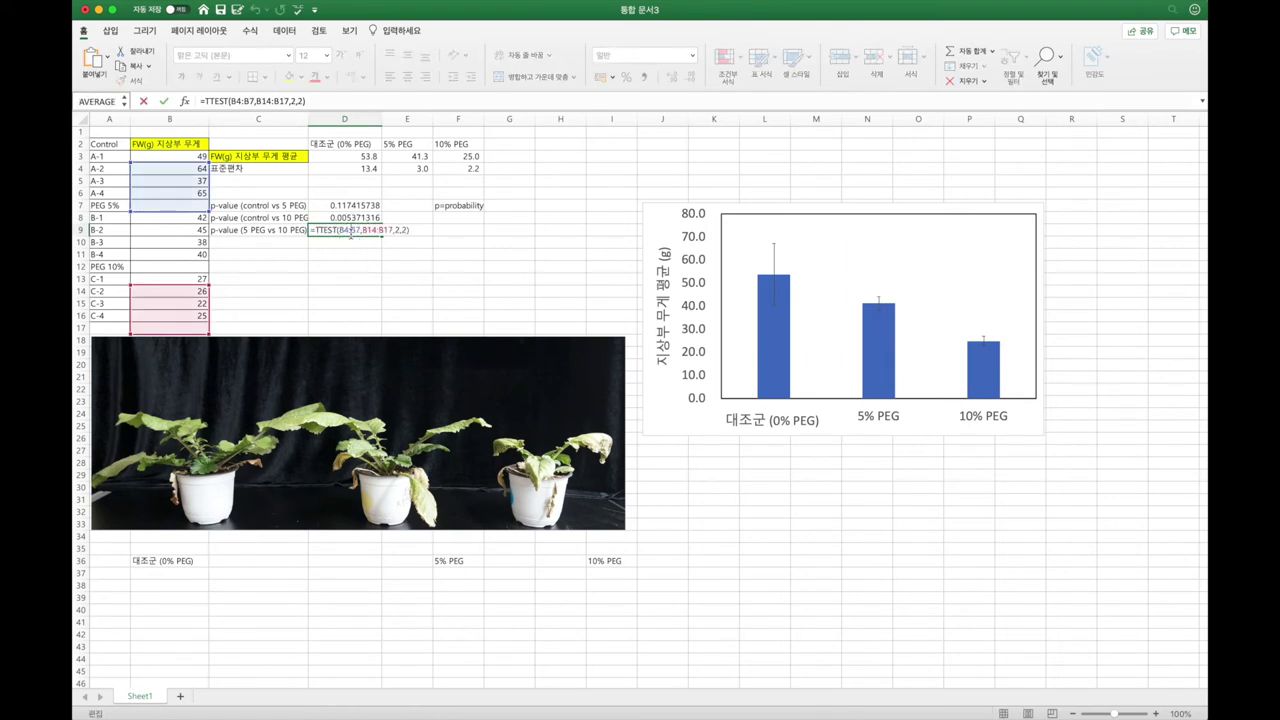
{"action": "left_click", "coordinate": [189, 218]}
{"action": "left_click_drag", "start_coordinate": [189, 218], "coordinate": [183, 285]}
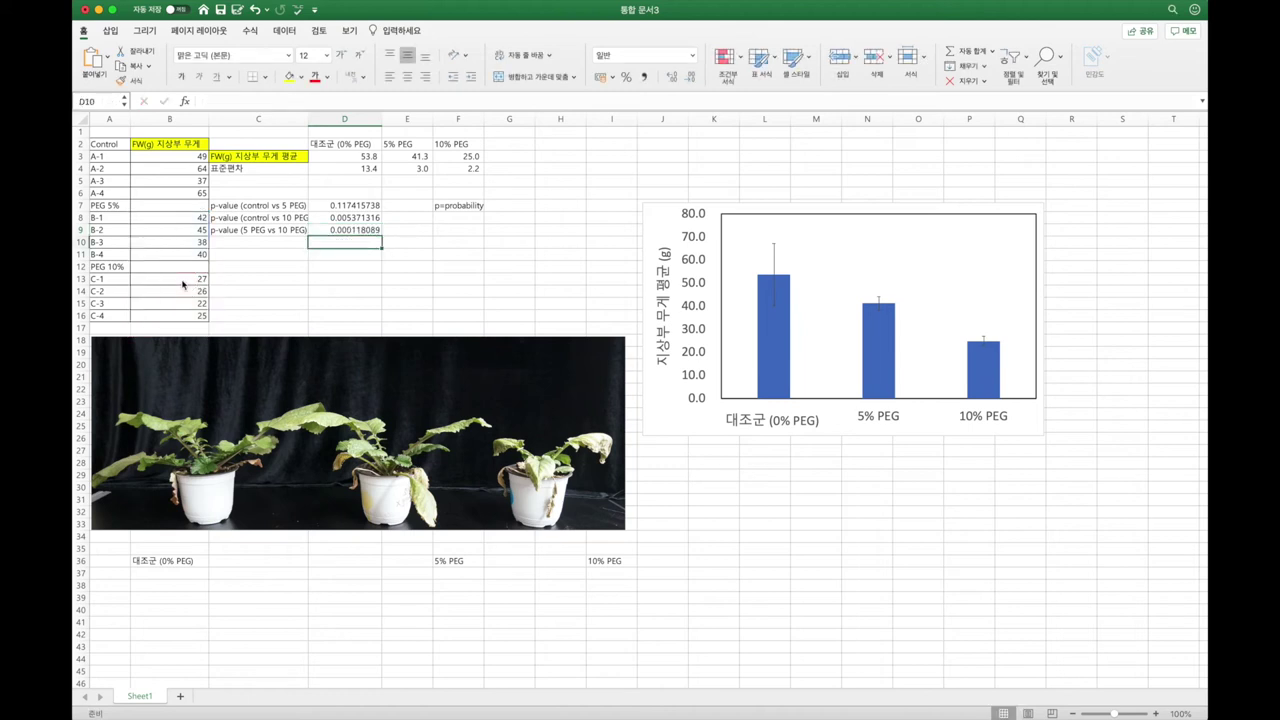
{"action": "left_click", "coordinate": [351, 230]}
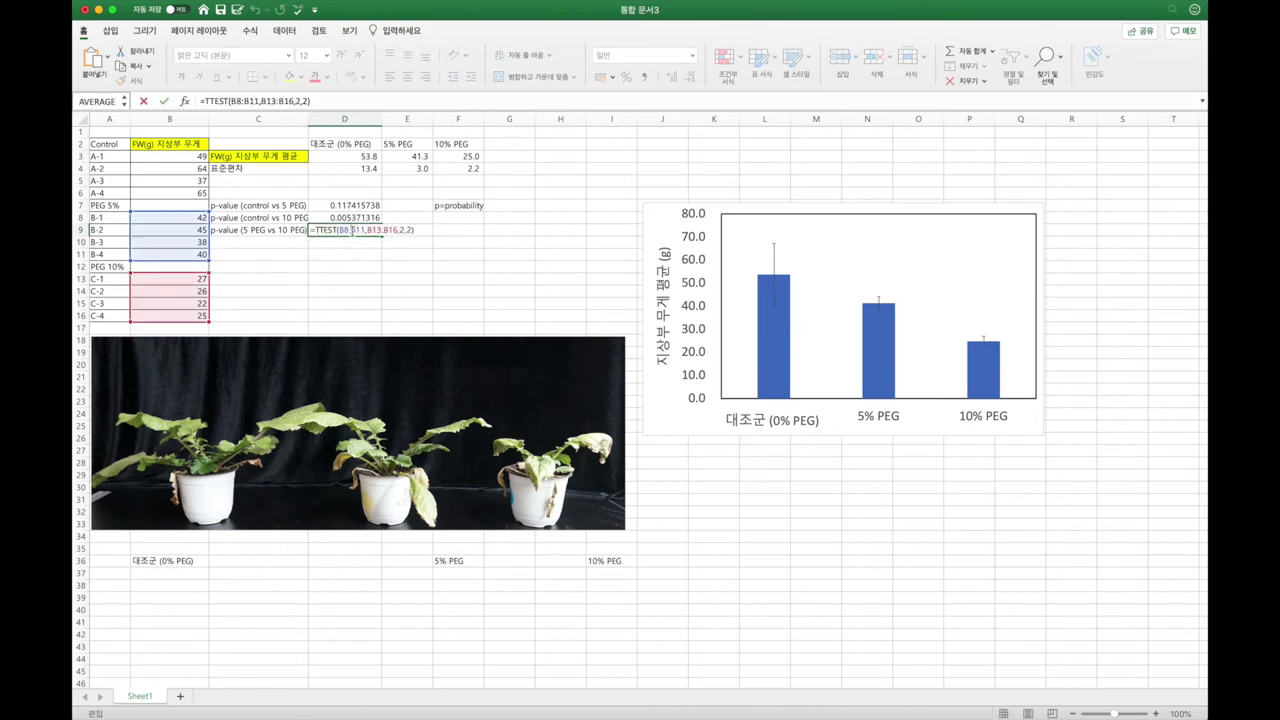
{"action": "key", "text": "Return"}
{"action": "left_click", "coordinate": [357, 230]}
{"action": "left_click", "coordinate": [405, 229]}
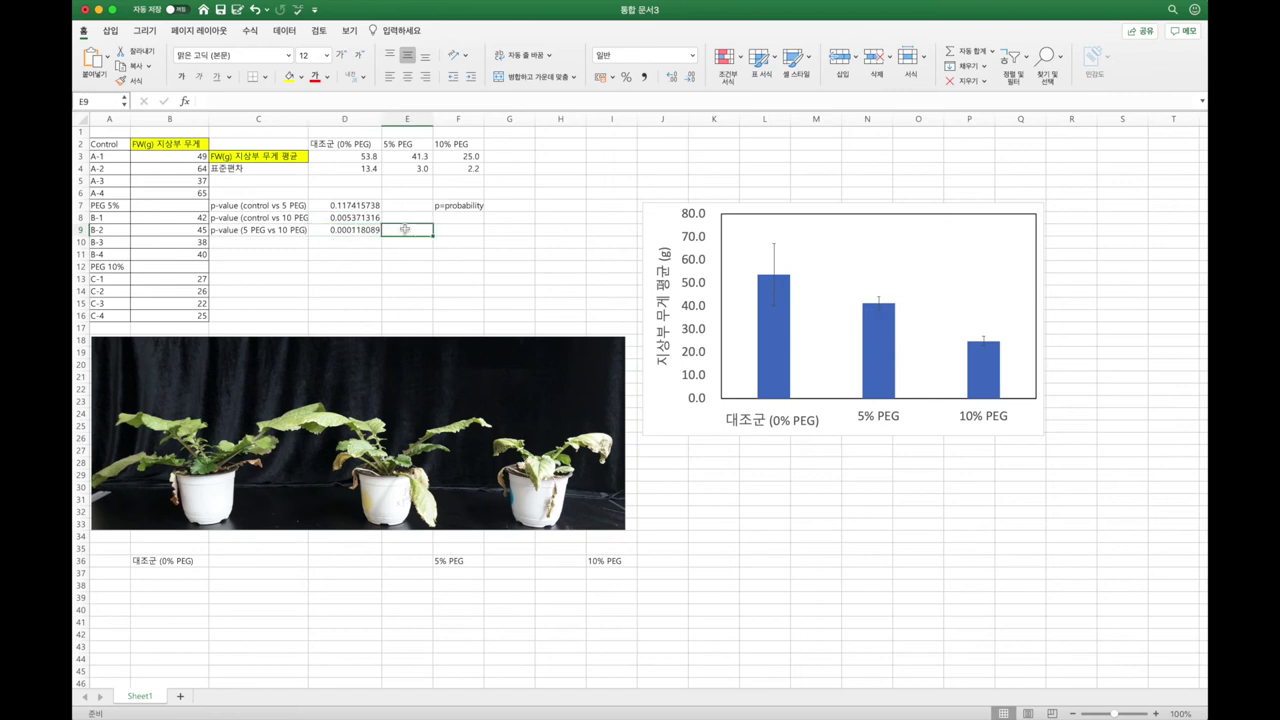
Enter the significance threshold 0.05 in F8 and the note "유의한 차이가 있다" in G8
{"action": "left_click", "coordinate": [458, 217]}
{"action": "type", "text": "0.05"}
{"action": "key", "text": "Return"}
{"action": "left_click", "coordinate": [504, 218]}
{"action": "type", "text": "dbd"}
{"action": "key", "text": "BackSpace"}
{"action": "key", "text": "BackSpace"}
{"action": "key", "text": "BackSpace"}
{"action": "type", "text": "유"}
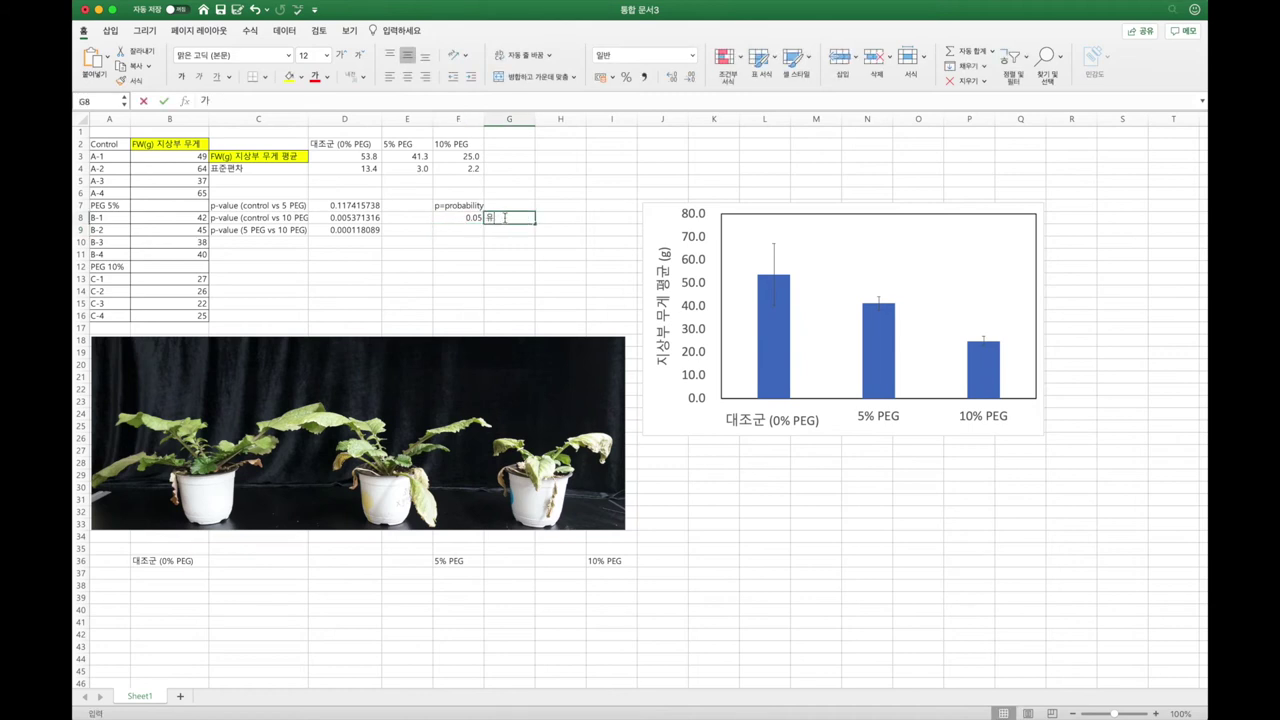
{"action": "type", "text": "의하"}
{"action": "type", "text": " 차이가 있다"}
{"action": "key", "text": "Return"}
Enter the English note "significantly different" in H8
{"action": "key", "text": "Up"}
{"action": "key", "text": "Right"}
{"action": "type", "text": "sign"}
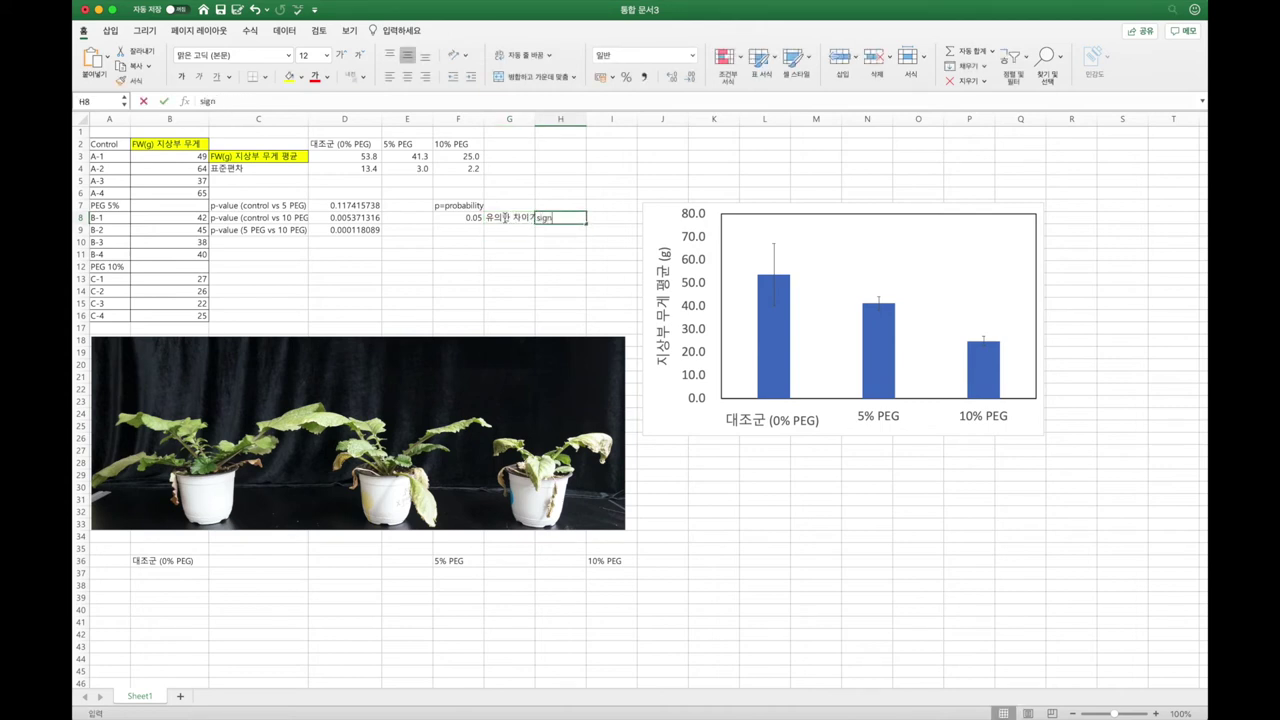
{"action": "type", "text": "ificantly different"}
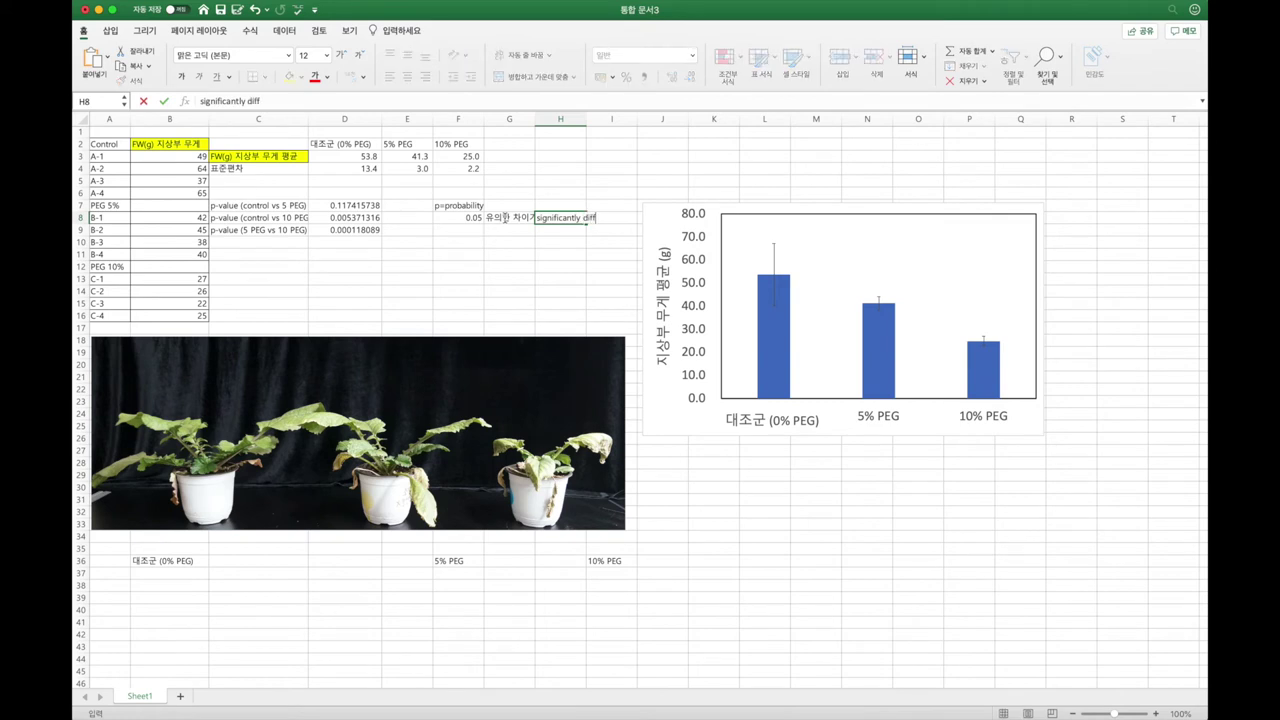
{"action": "key", "text": "Return"}
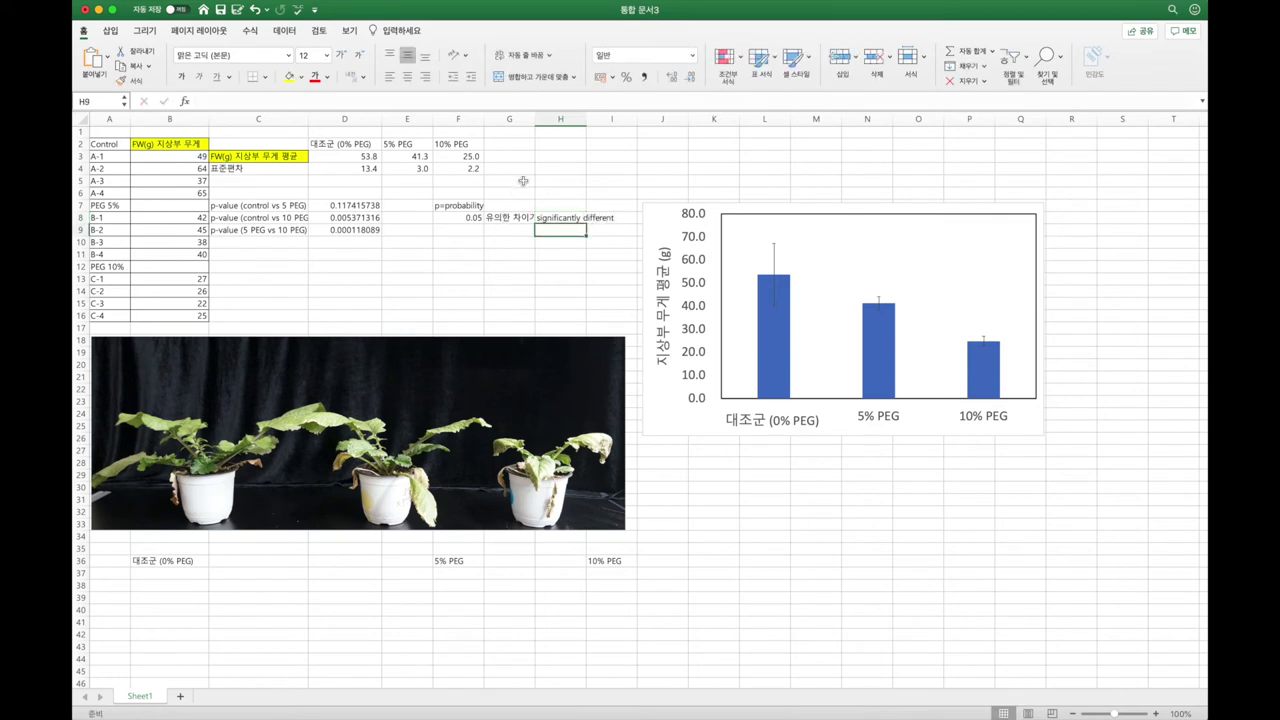
Autofit the width of column G to the Korean significance note
{"action": "double_click", "coordinate": [534, 118]}
{"action": "left_click", "coordinate": [514, 222]}
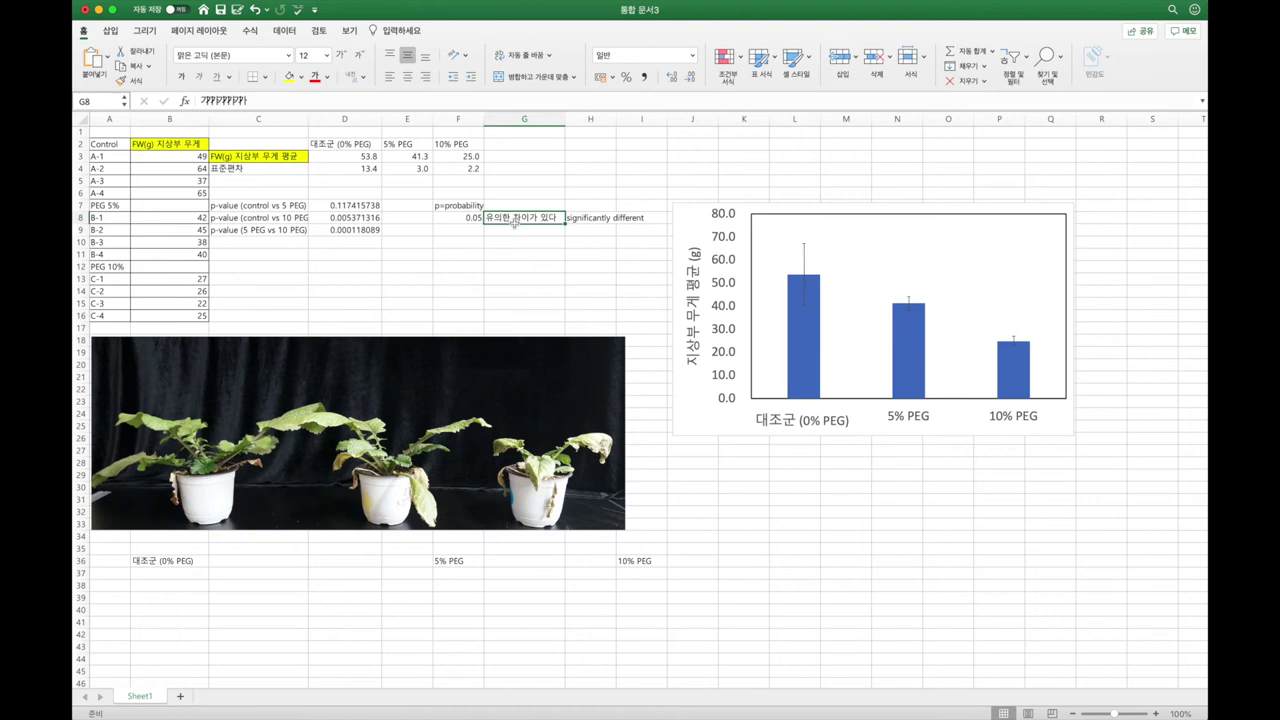
{"action": "left_click", "coordinate": [587, 220]}
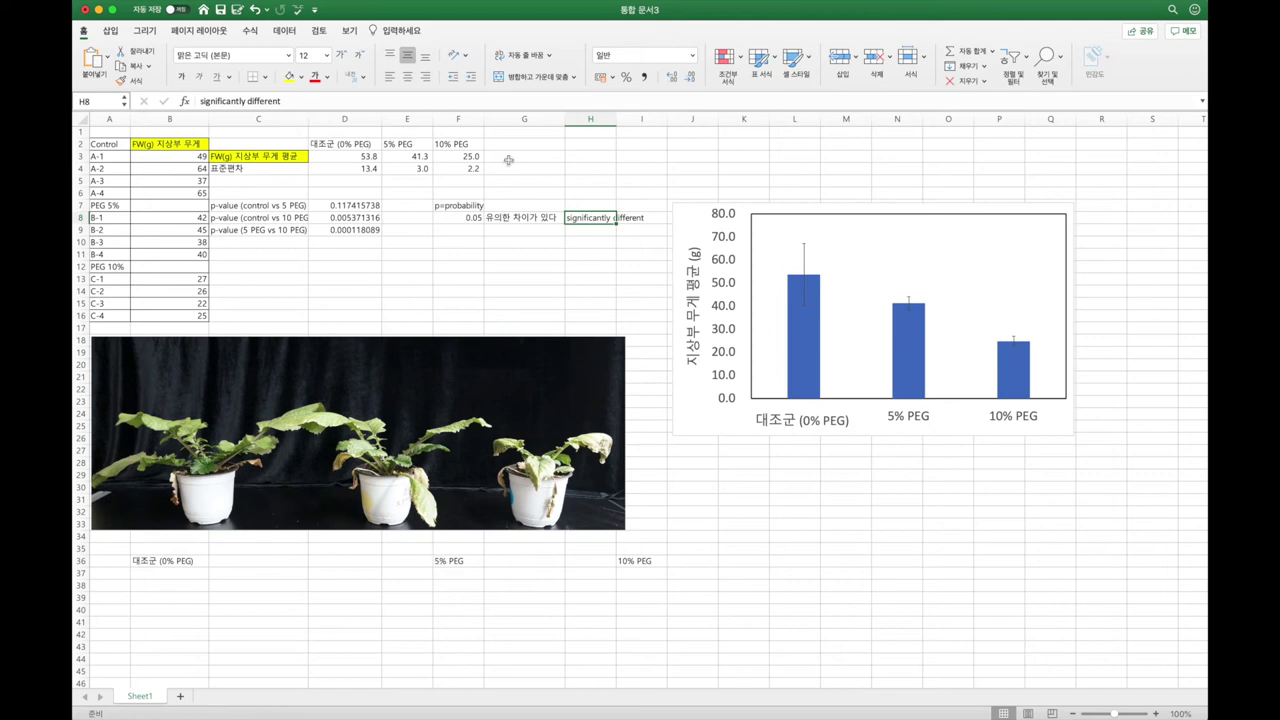
{"action": "left_click", "coordinate": [476, 218]}
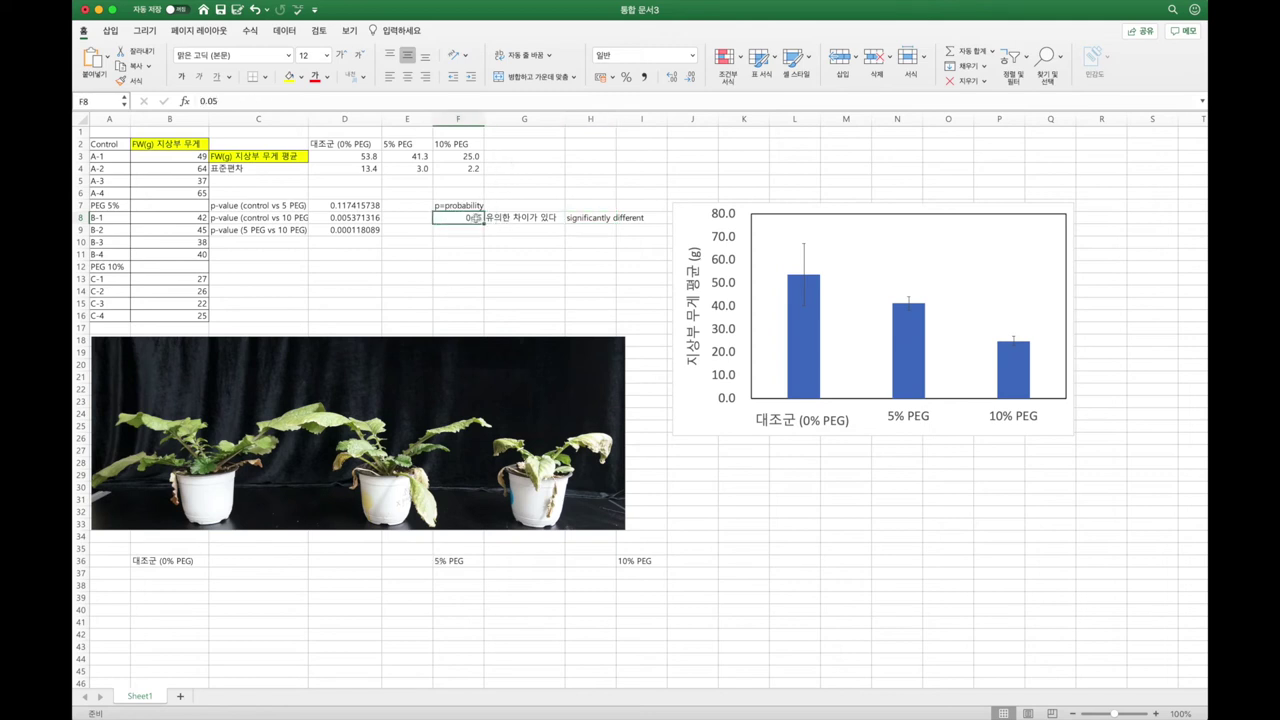
{"action": "left_click", "coordinate": [466, 229]}
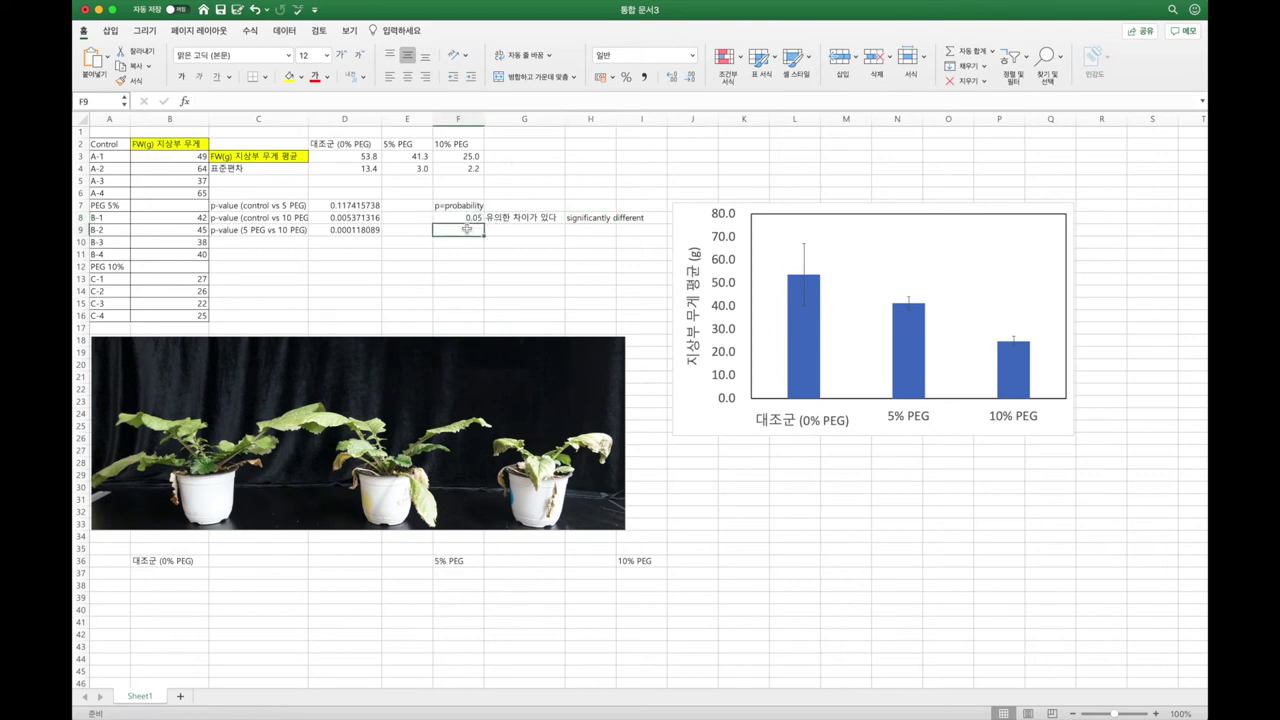
Enter the stricter significance threshold 0.01 in F9 and the note "고도로 유의한 차이가 있다." in G9
{"action": "type", "text": "0.01"}
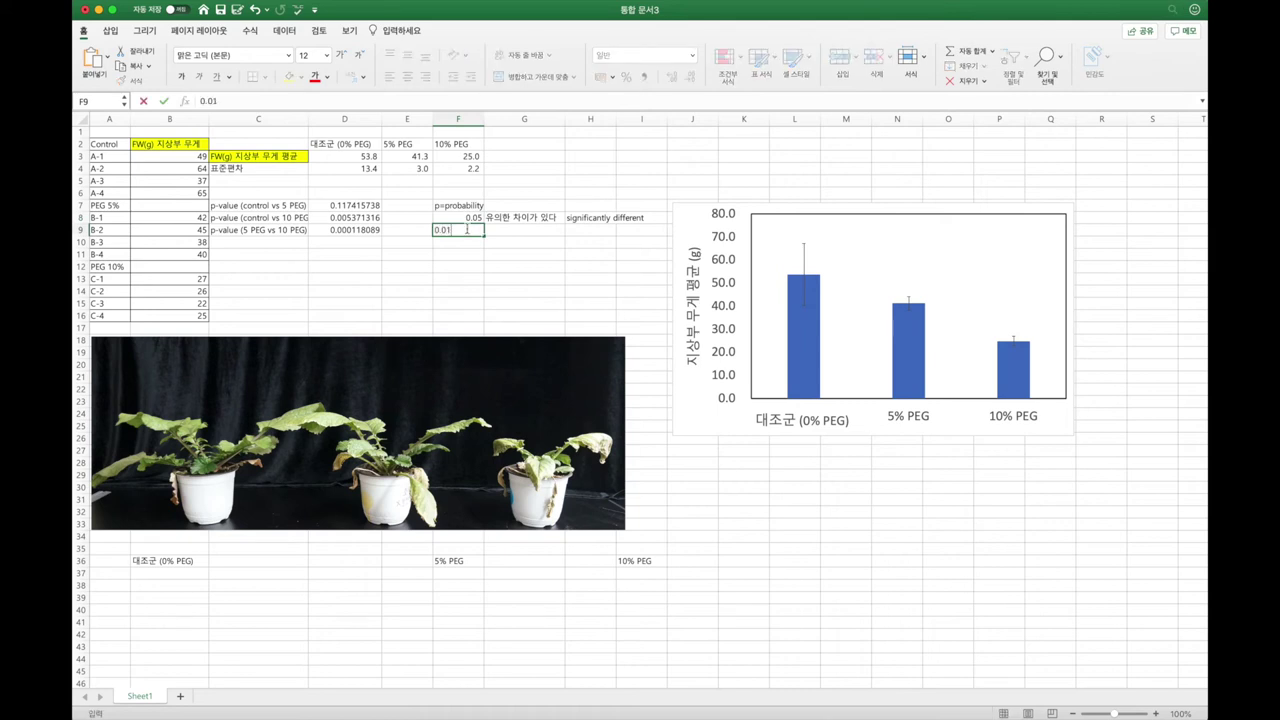
{"action": "key", "text": "ctrl+Return"}
{"action": "key", "text": "Right"}
{"action": "key", "text": "Left"}
{"action": "key", "text": "Right"}
{"action": "type", "text": "고도"}
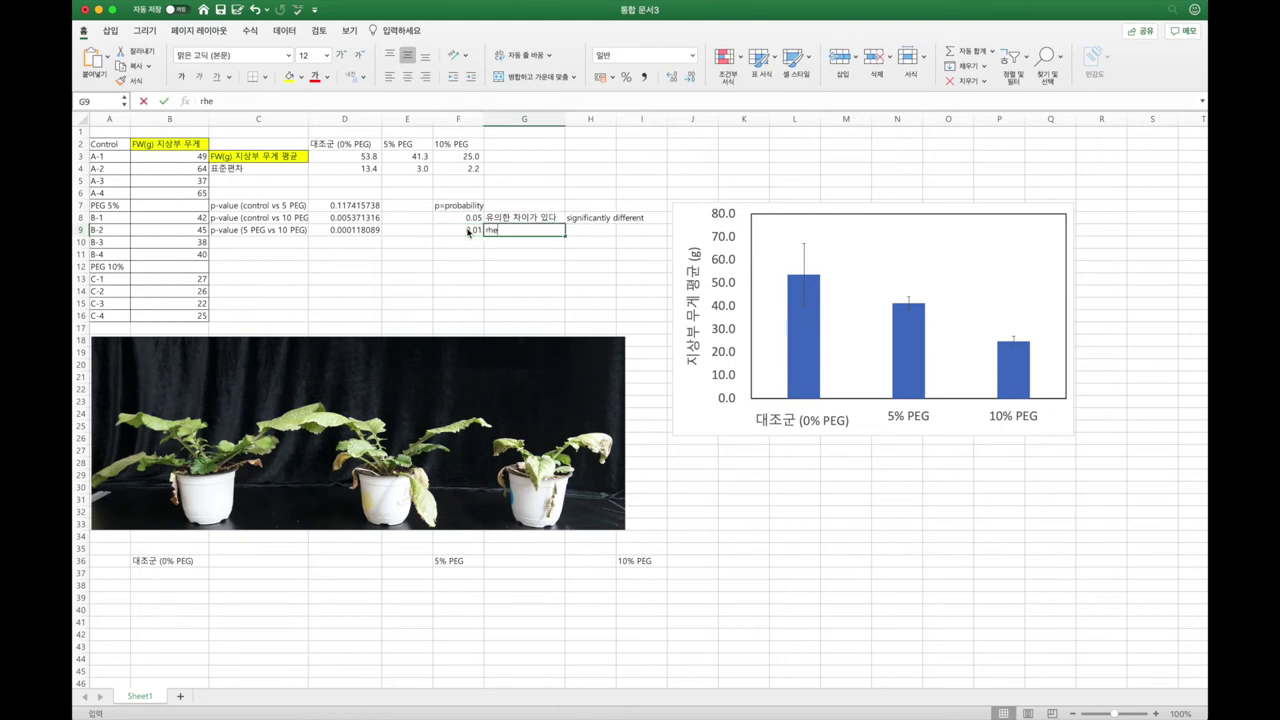
{"action": "type", "text": "로 유ㅇ의한"}
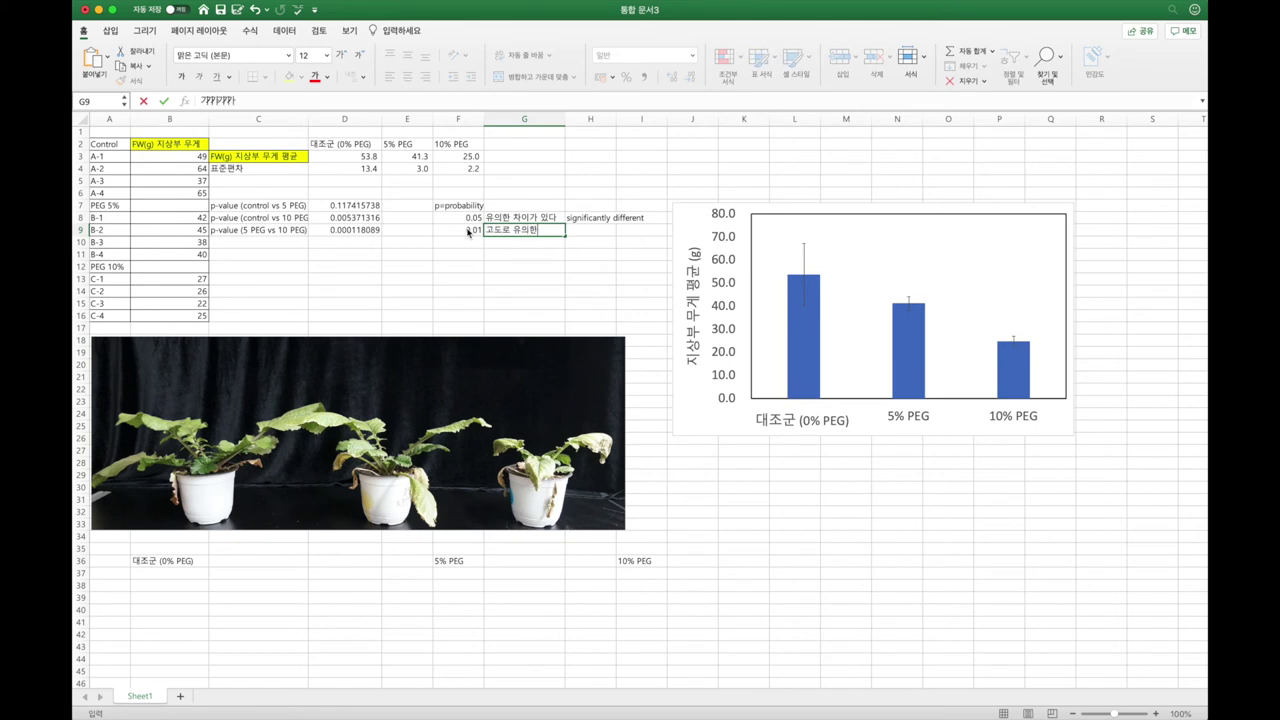
{"action": "type", "text": " 차이가 있다."}
{"action": "key", "text": "Return"}
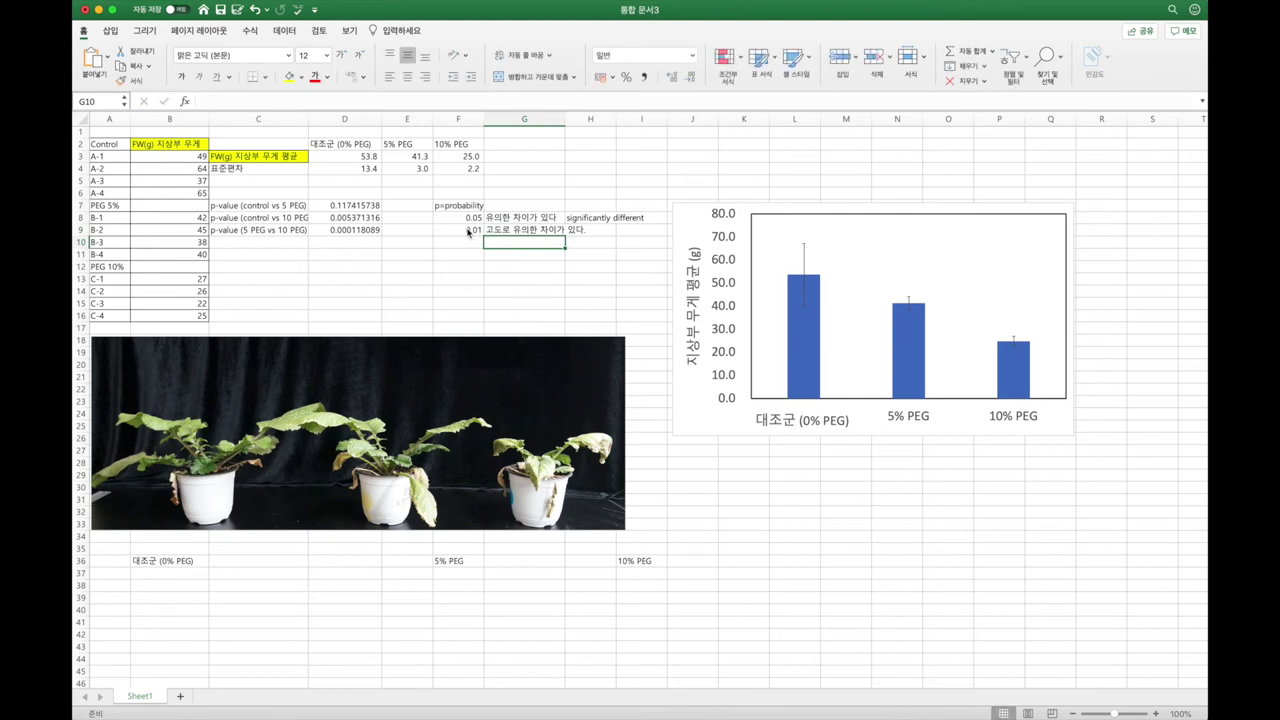
Widen column G to fit its longer Korean note and enter the English note "highly significantly different" in H9
{"action": "left_click", "coordinate": [588, 230]}
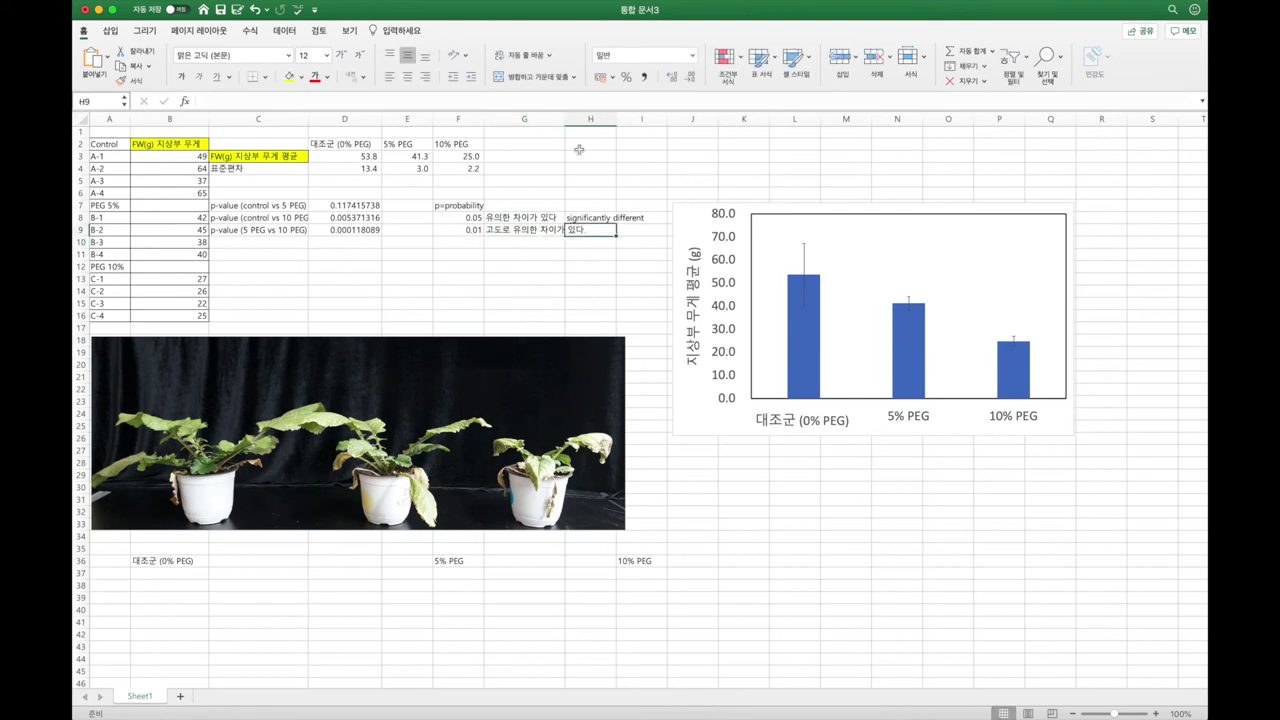
{"action": "left_click_drag", "start_coordinate": [564, 116], "coordinate": [597, 116]}
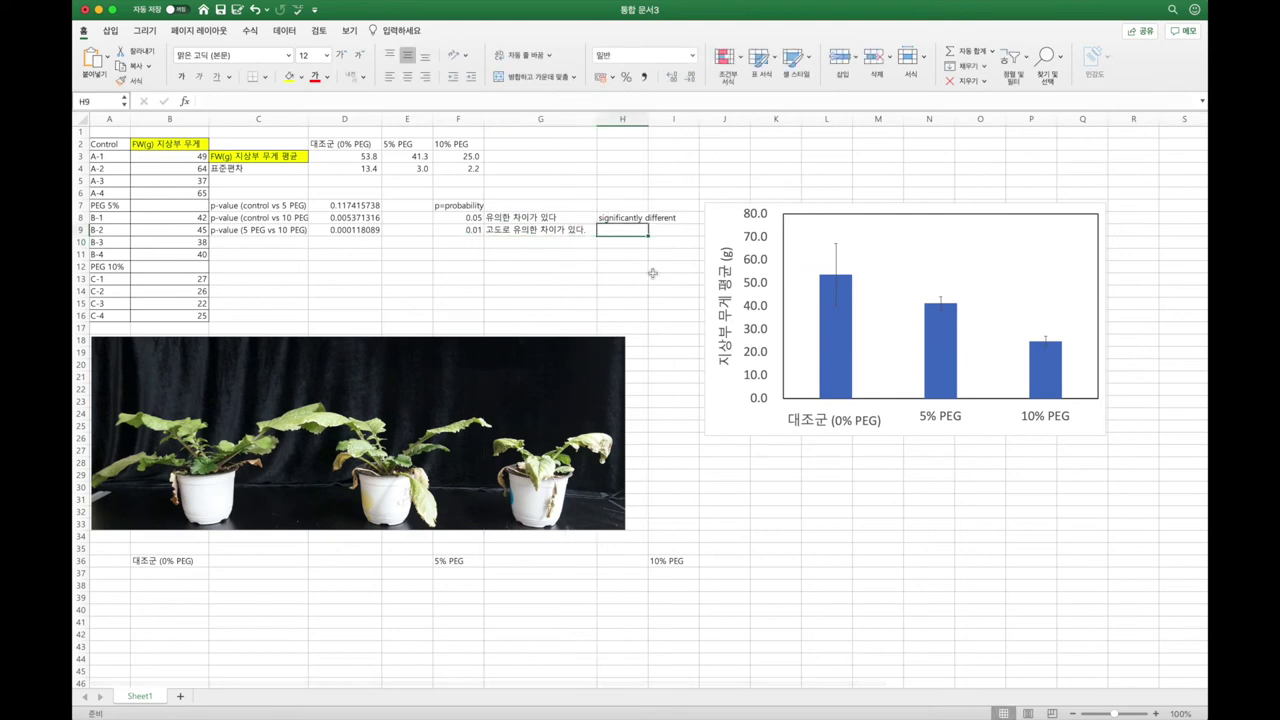
{"action": "type", "text": "hihghly"}
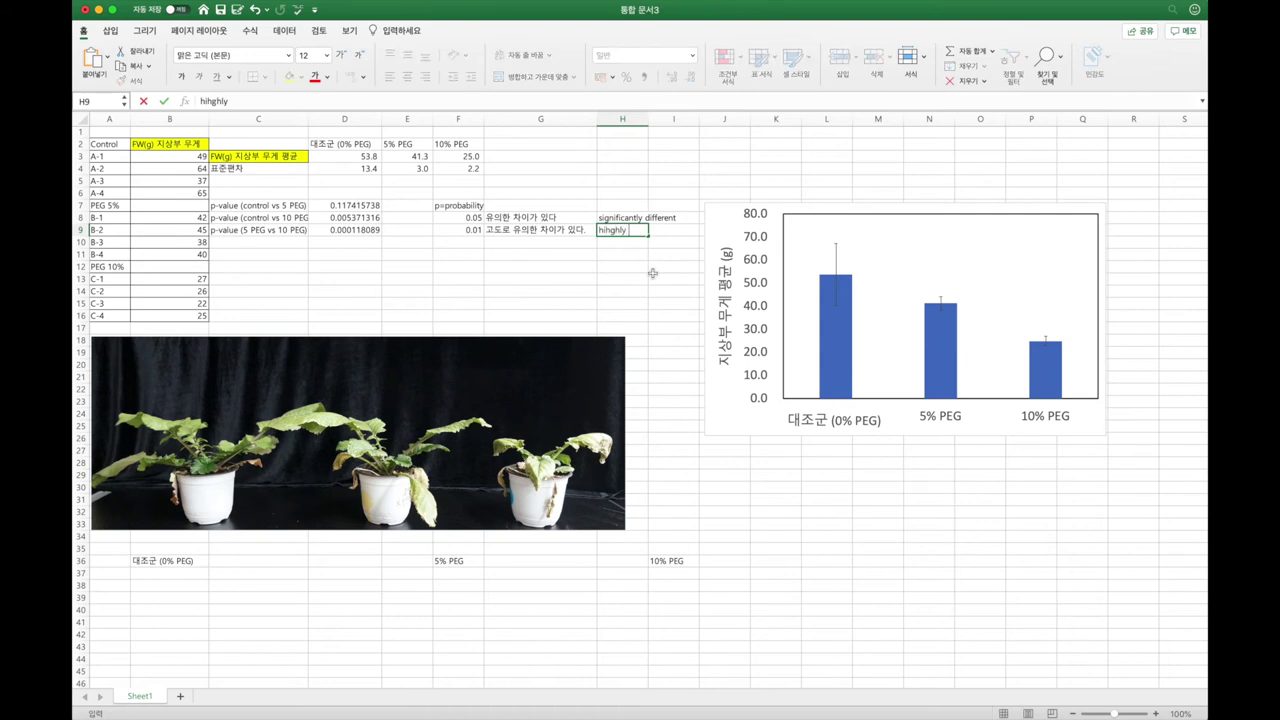
{"action": "key", "text": "BackSpace"}
{"action": "key", "text": "BackSpace"}
{"action": "key", "text": "BackSpace"}
{"action": "key", "text": "BackSpace"}
{"action": "type", "text": "ighly significantly differ"}
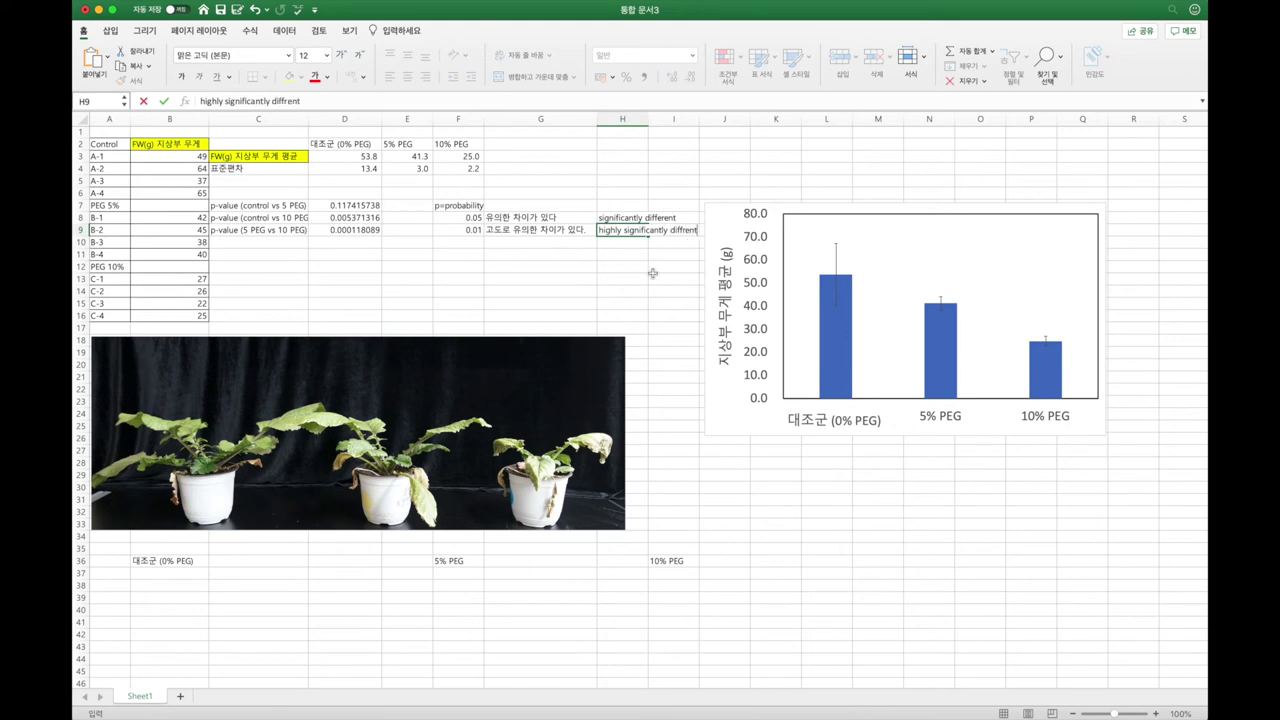
{"action": "type", "text": "ent"}
{"action": "key", "text": "Return"}
Move the bar chart down beside the plant photo so that it clears the significance notes in column H
{"action": "left_click", "coordinate": [638, 218]}
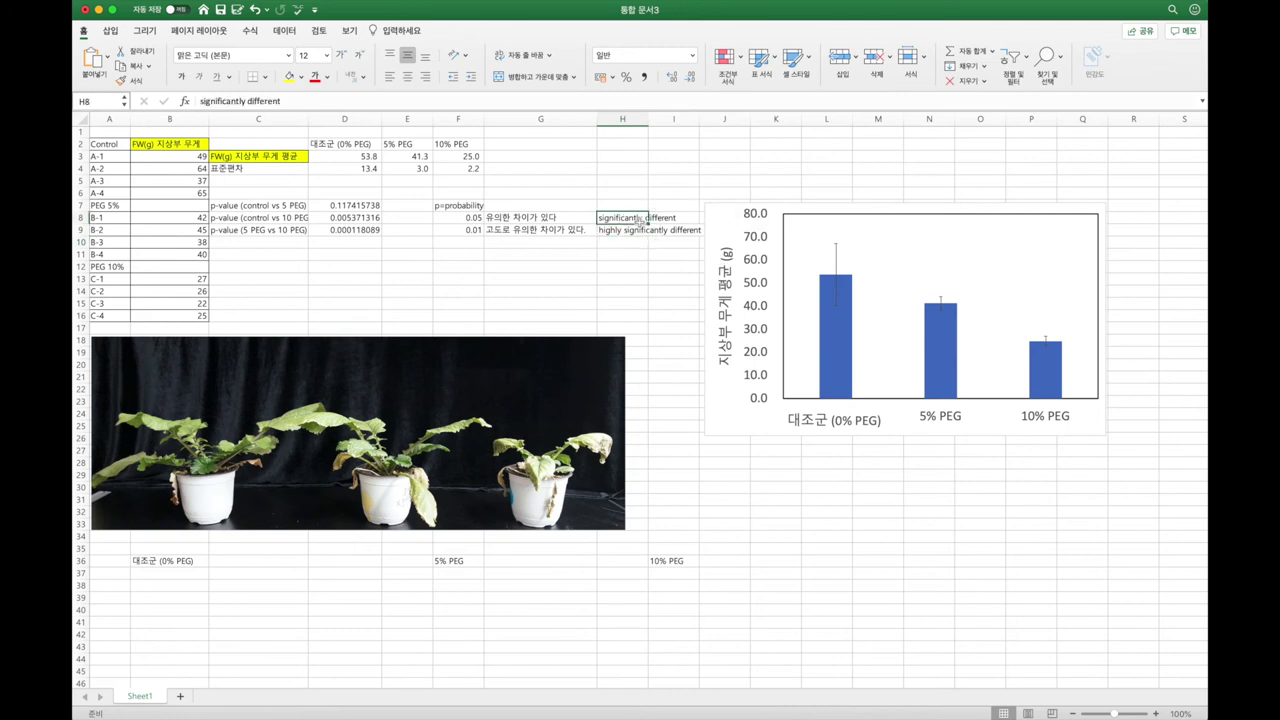
{"action": "left_click", "coordinate": [714, 214]}
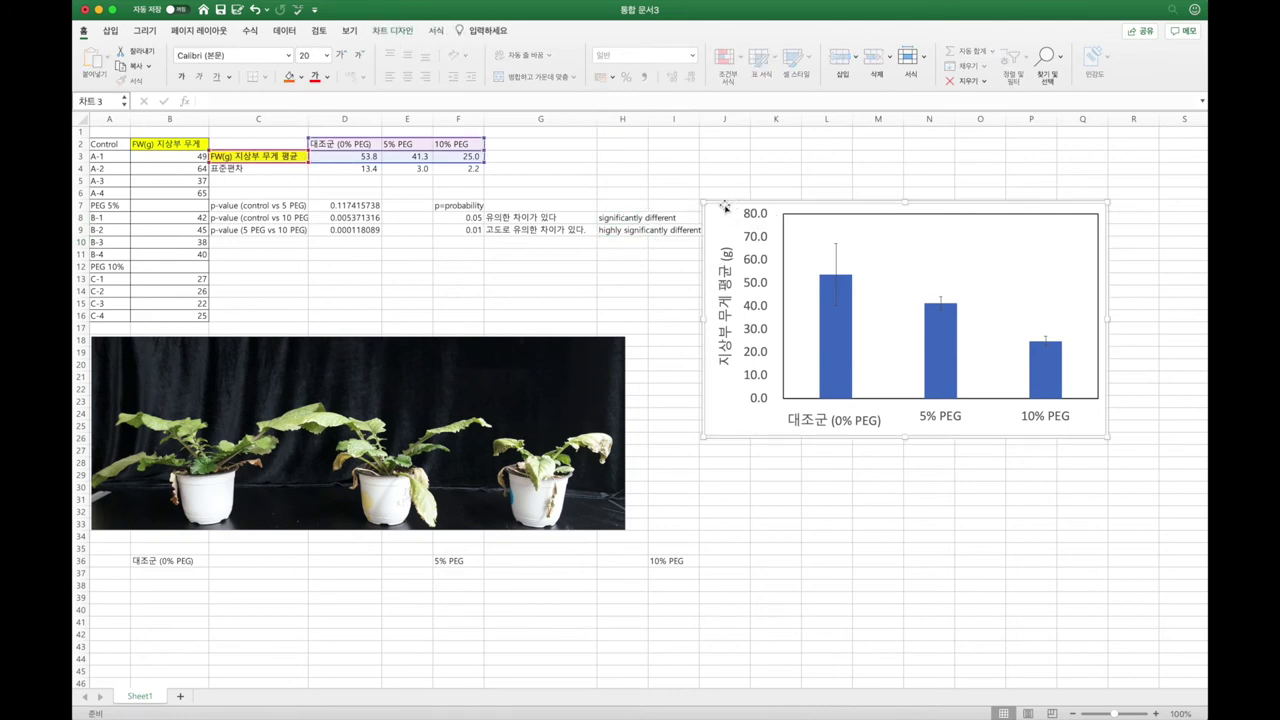
{"action": "left_click_drag", "start_coordinate": [735, 205], "coordinate": [678, 270]}
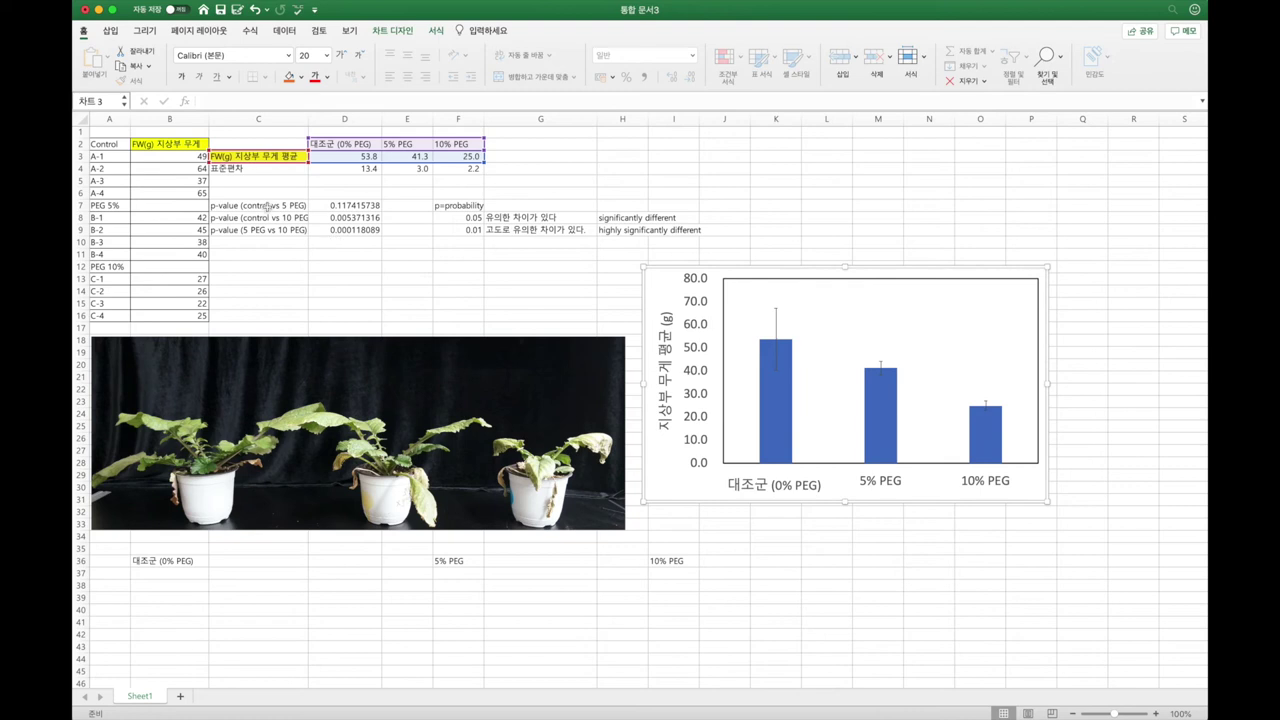
{"action": "left_click_drag", "start_coordinate": [256, 206], "coordinate": [363, 234]}
{"action": "left_click", "coordinate": [357, 232]}
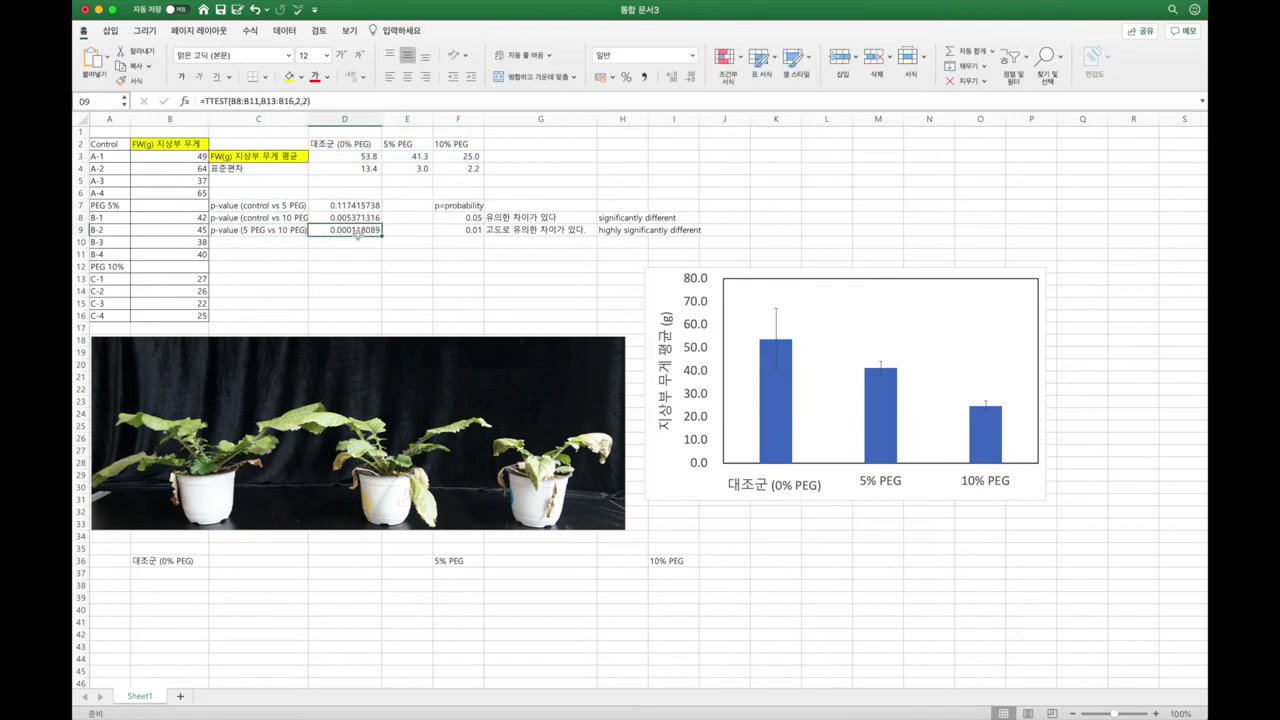
{"action": "mouse_move", "coordinate": [281, 207]}
{"action": "left_mouse_down"}
{"action": "mouse_move", "coordinate": [284, 224]}
{"action": "mouse_move", "coordinate": [296, 206]}
{"action": "left_mouse_up"}
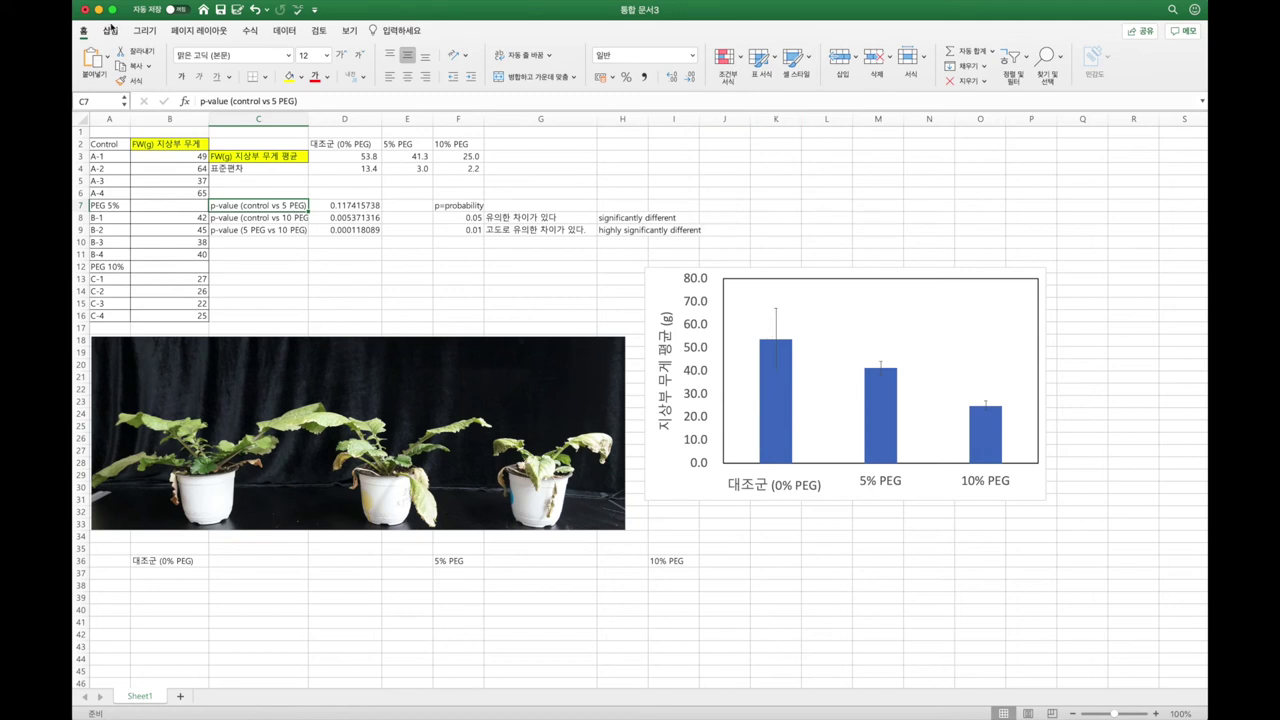
Add a text box reading "a" at font size 24 and centre it above the control bar's error bar
{"action": "left_click", "coordinate": [111, 31]}
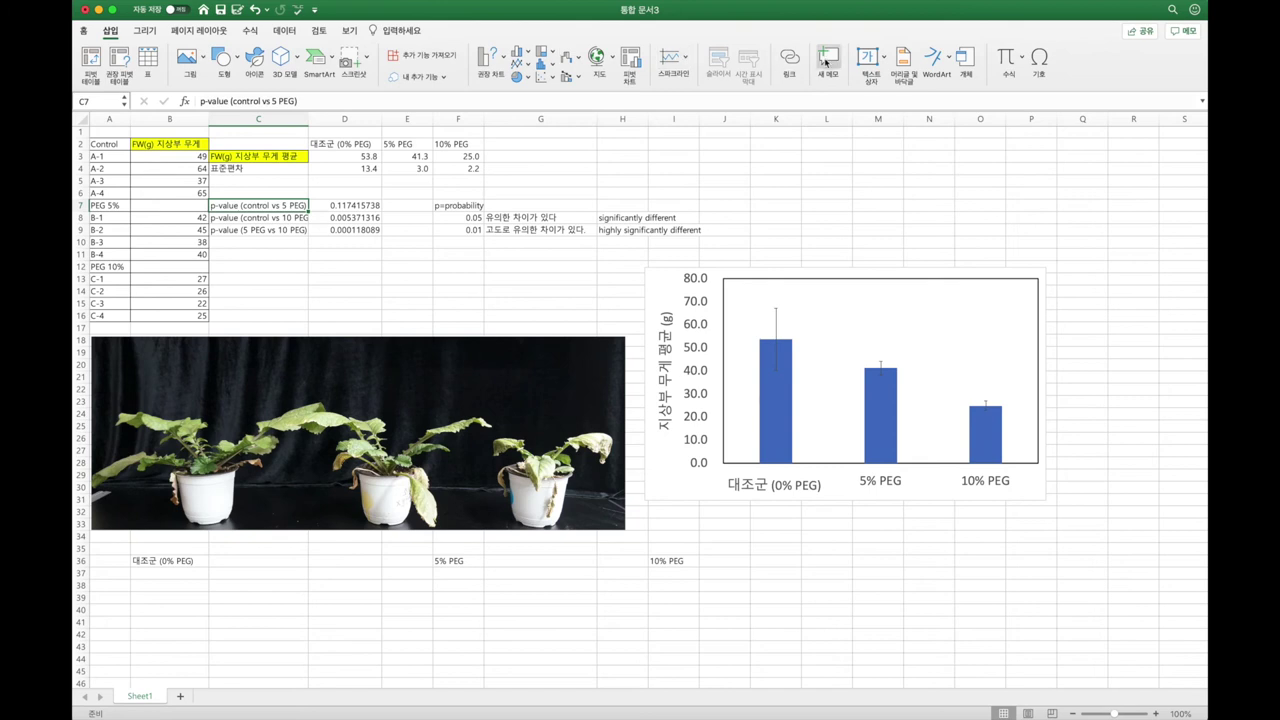
{"action": "left_click", "coordinate": [866, 58]}
{"action": "left_click", "coordinate": [770, 283]}
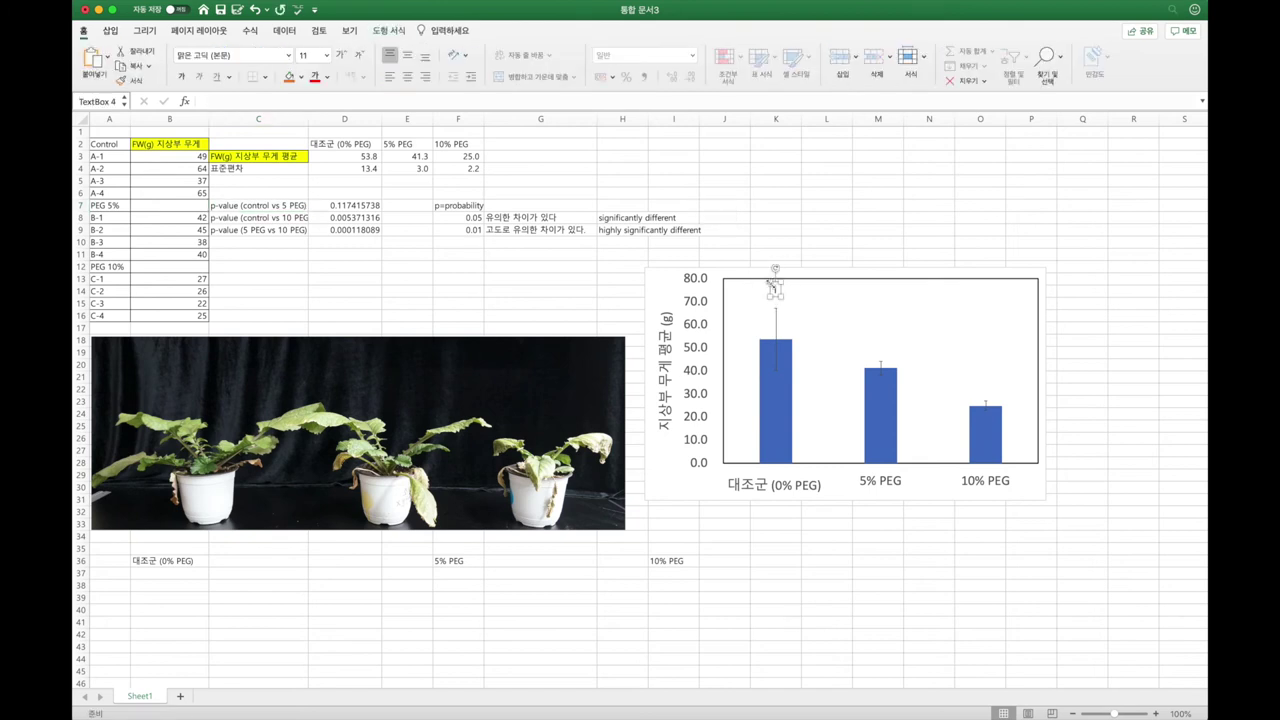
{"action": "type", "text": "a"}
{"action": "left_click", "coordinate": [341, 55]}
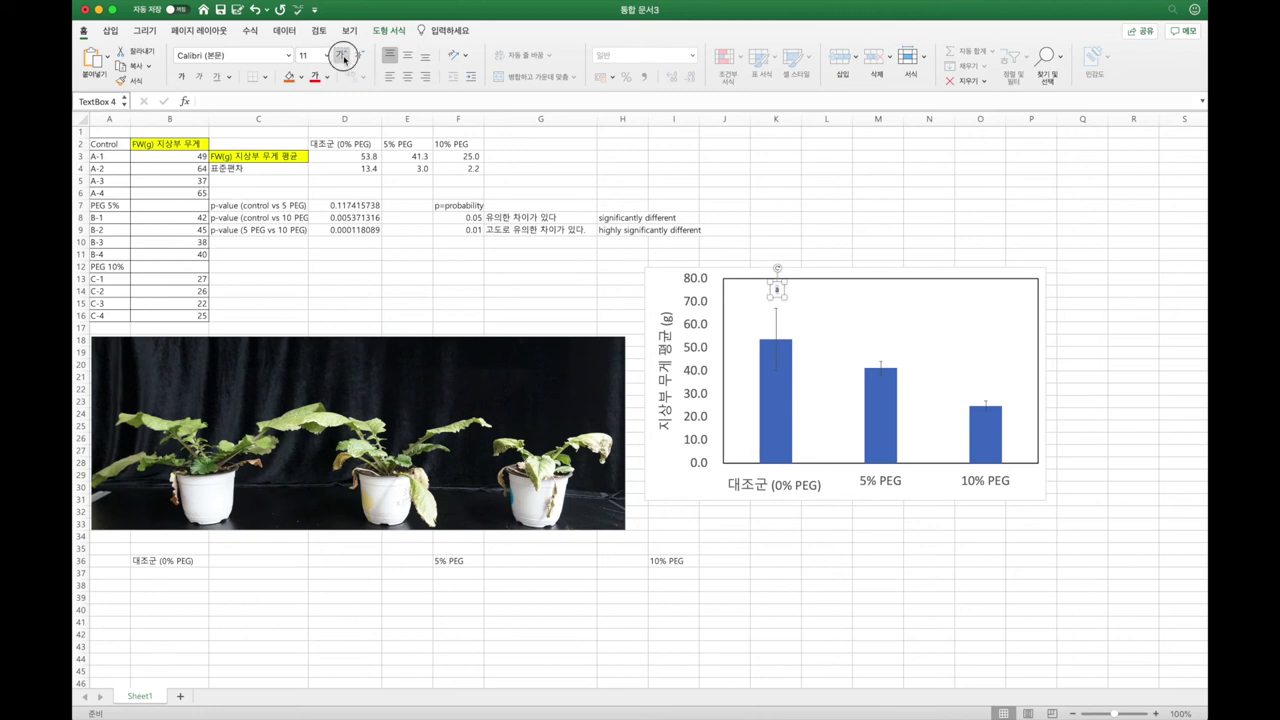
{"action": "left_click", "coordinate": [341, 55]}
{"action": "left_click", "coordinate": [341, 55]}
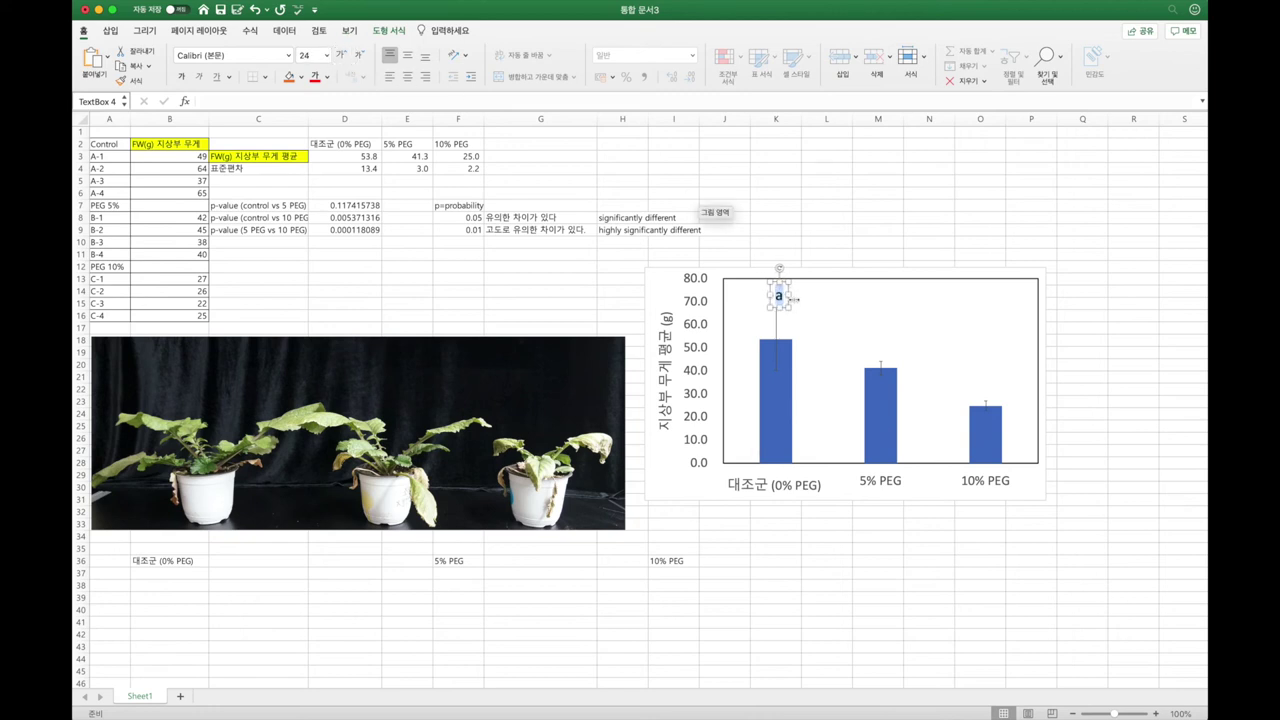
{"action": "mouse_move", "coordinate": [786, 289]}
{"action": "left_mouse_down"}
{"action": "mouse_move", "coordinate": [774, 280]}
{"action": "mouse_move", "coordinate": [849, 294]}
{"action": "mouse_move", "coordinate": [882, 340]}
{"action": "mouse_move", "coordinate": [910, 340]}
{"action": "mouse_move", "coordinate": [783, 283]}
{"action": "left_mouse_up"}
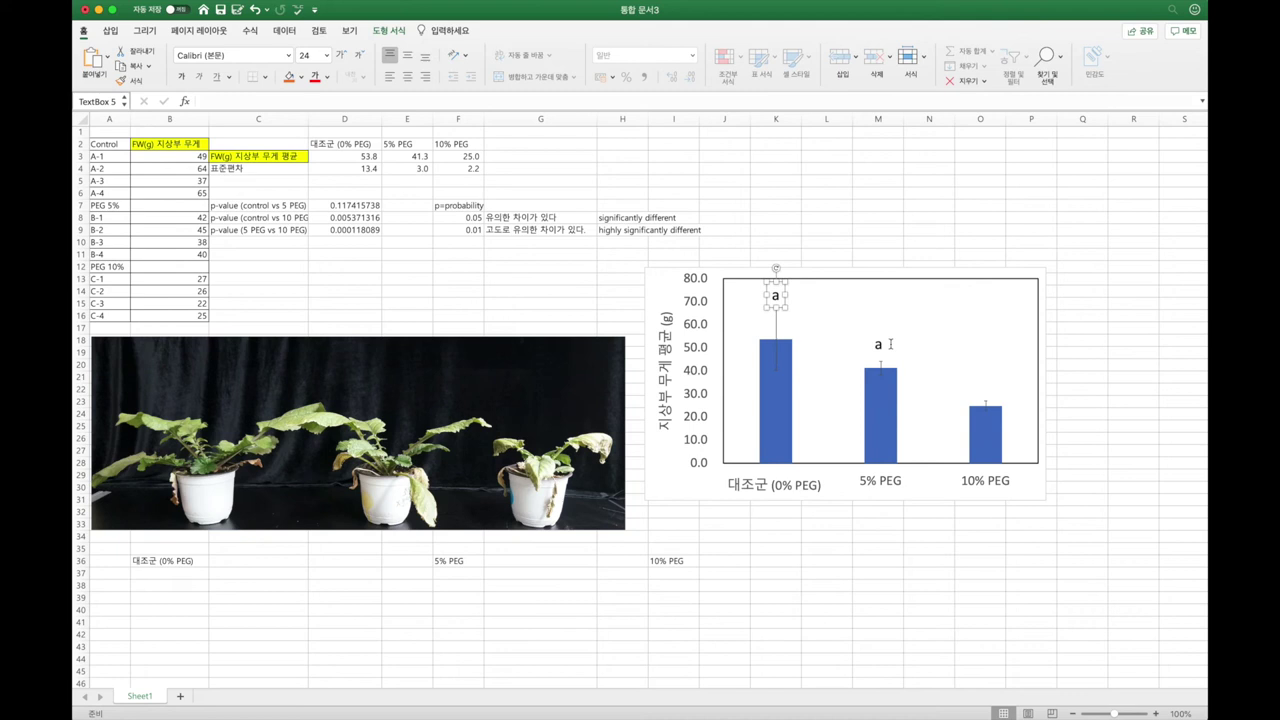
Place a copy of the "a" label centred above the 5% PEG bar
{"action": "left_click", "coordinate": [882, 338]}
{"action": "left_click", "coordinate": [887, 328]}
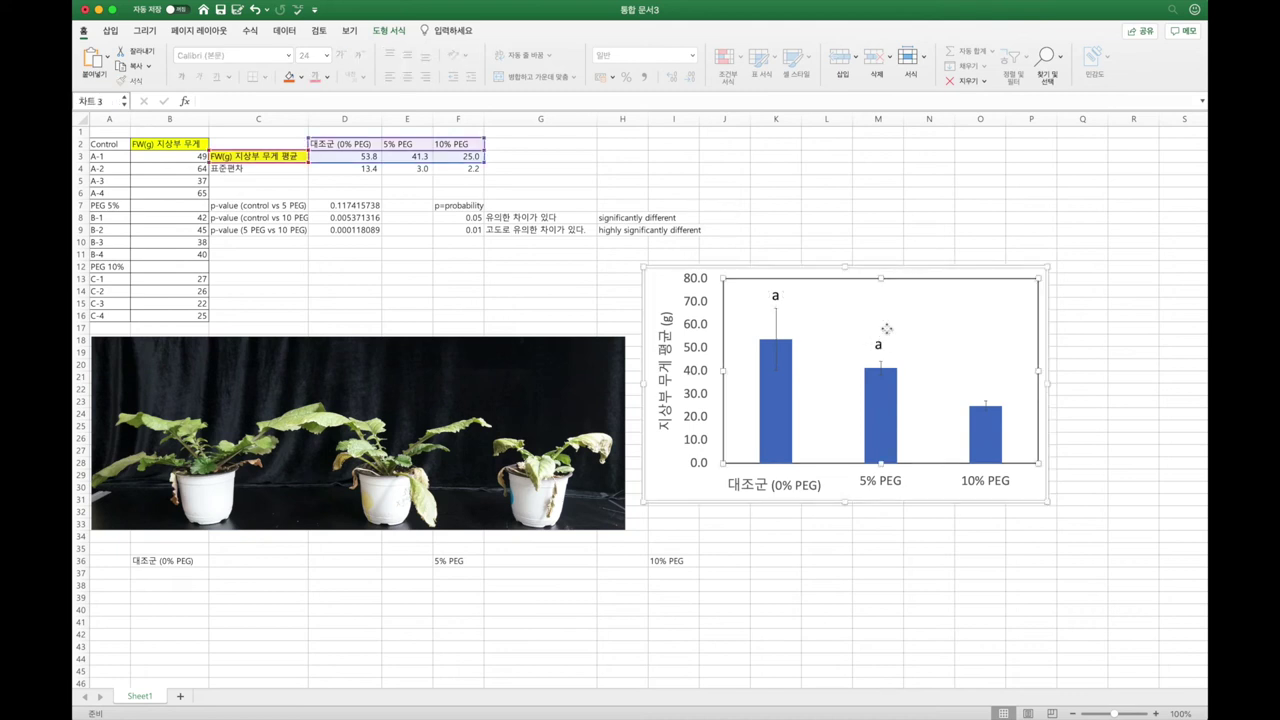
{"action": "left_click", "coordinate": [886, 330]}
{"action": "left_click_drag", "start_coordinate": [886, 330], "coordinate": [888, 334]}
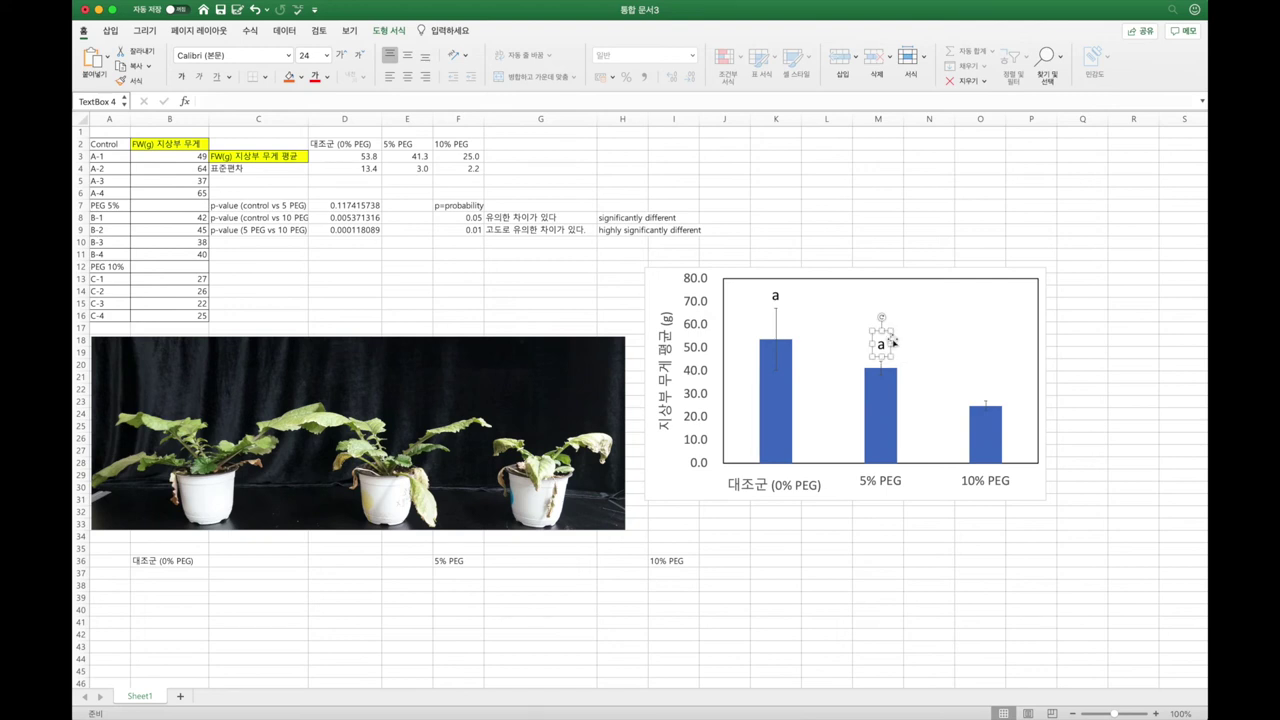
Copy the "a" label above the 10% PEG bar and change its text to "b"
{"action": "left_click", "coordinate": [886, 330]}
{"action": "left_click_drag", "start_coordinate": [886, 330], "coordinate": [986, 371]}
{"action": "double_click", "coordinate": [984, 384]}
{"action": "type", "text": "b"}
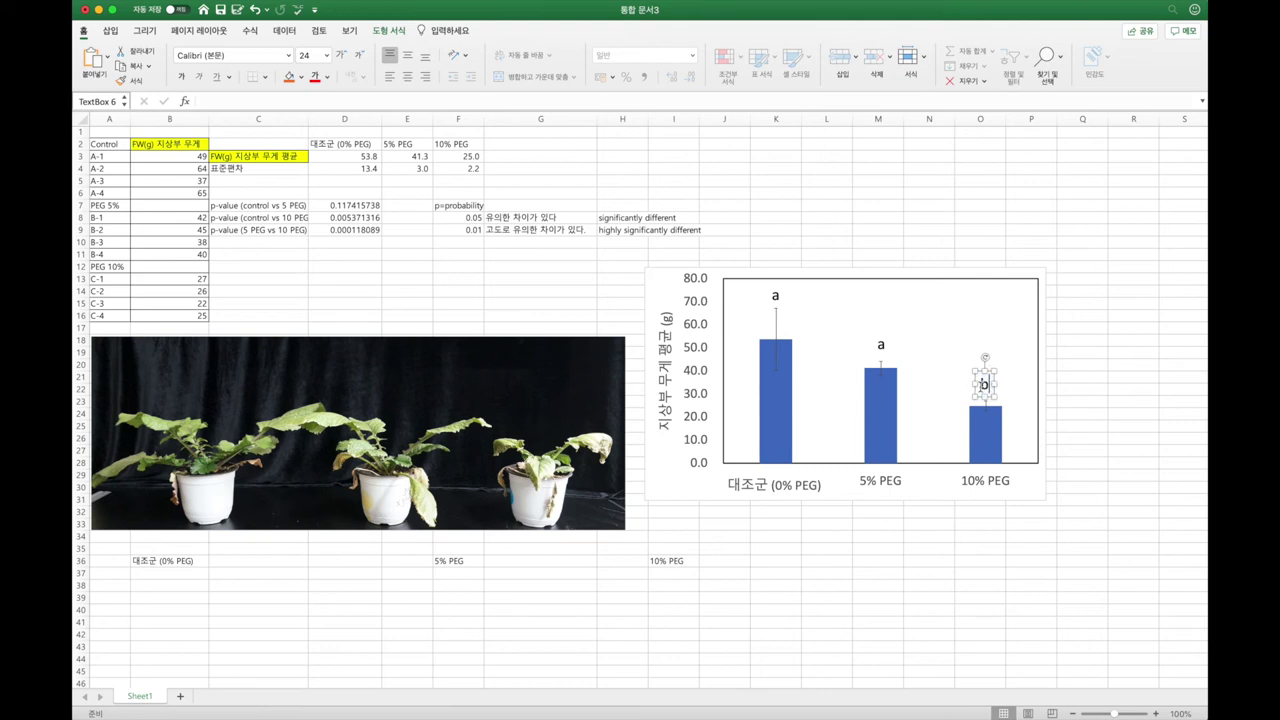
{"action": "left_click", "coordinate": [1064, 375]}
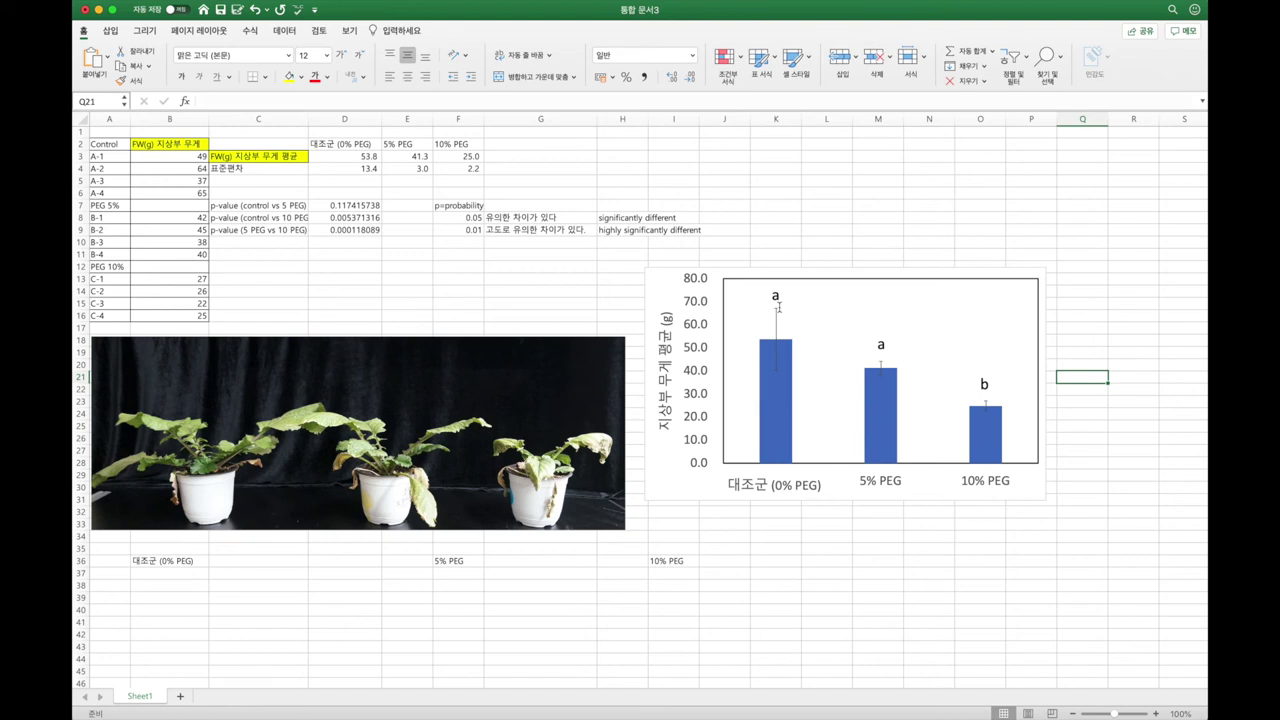
{"action": "left_click", "coordinate": [776, 239]}
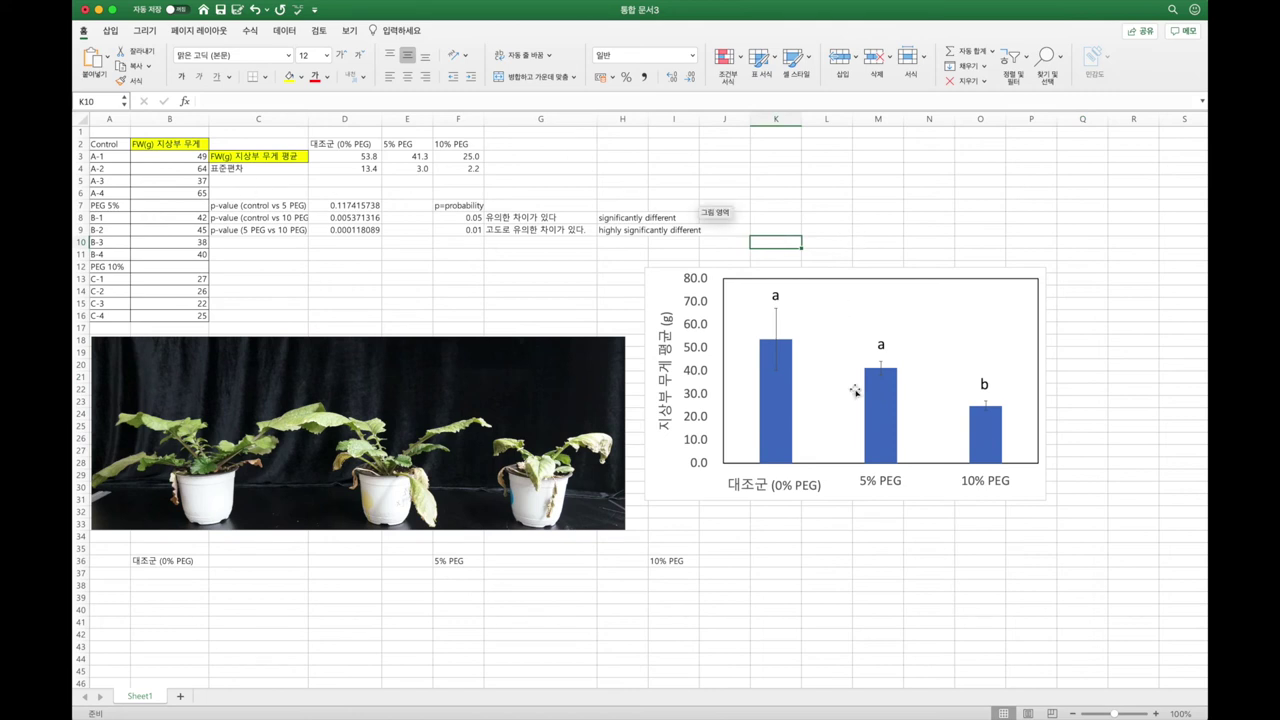
{"action": "left_click", "coordinate": [651, 273]}
{"action": "left_click", "coordinate": [1035, 197]}
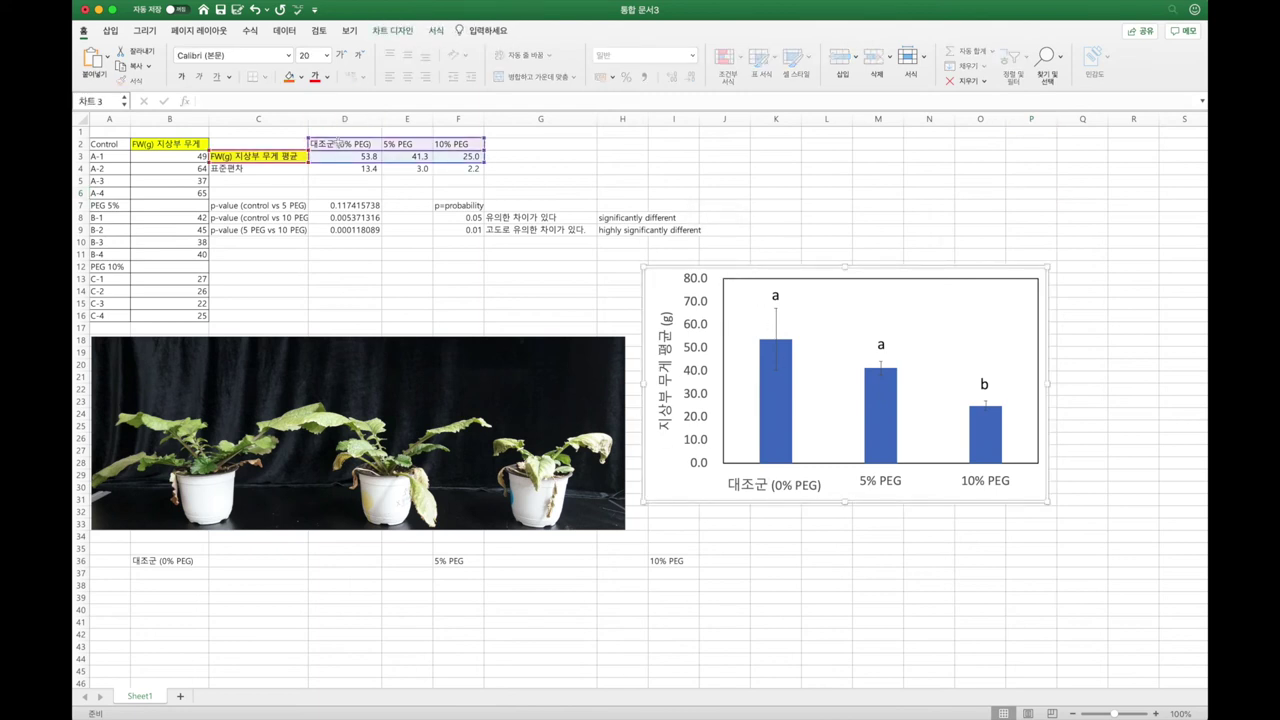
Shorten the control group heading in D2 to "0% PEG"
{"action": "double_click", "coordinate": [340, 144]}
{"action": "left_click_drag", "start_coordinate": [340, 144], "coordinate": [236, 141]}
{"action": "key", "text": "BackSpace"}
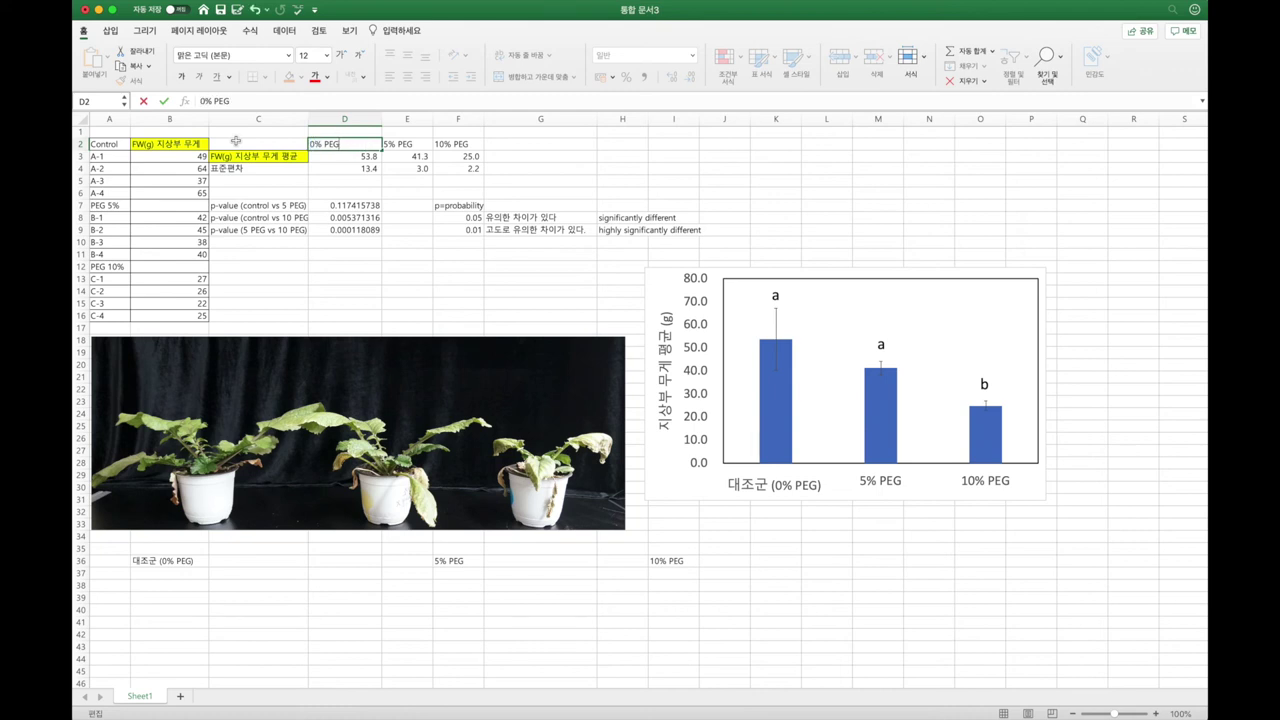
{"action": "key", "text": "Return"}
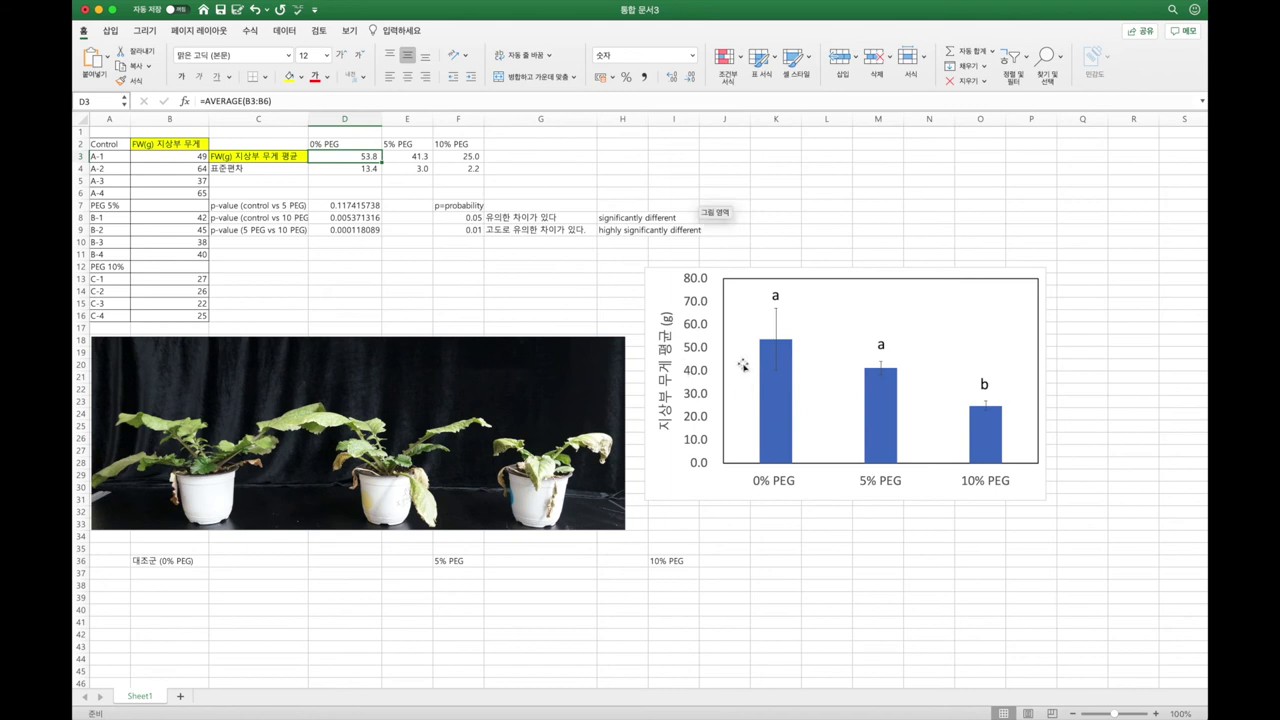
Replace the average weight label in C3 with the English text "plant tissue weight (g)"
{"action": "left_click", "coordinate": [668, 282]}
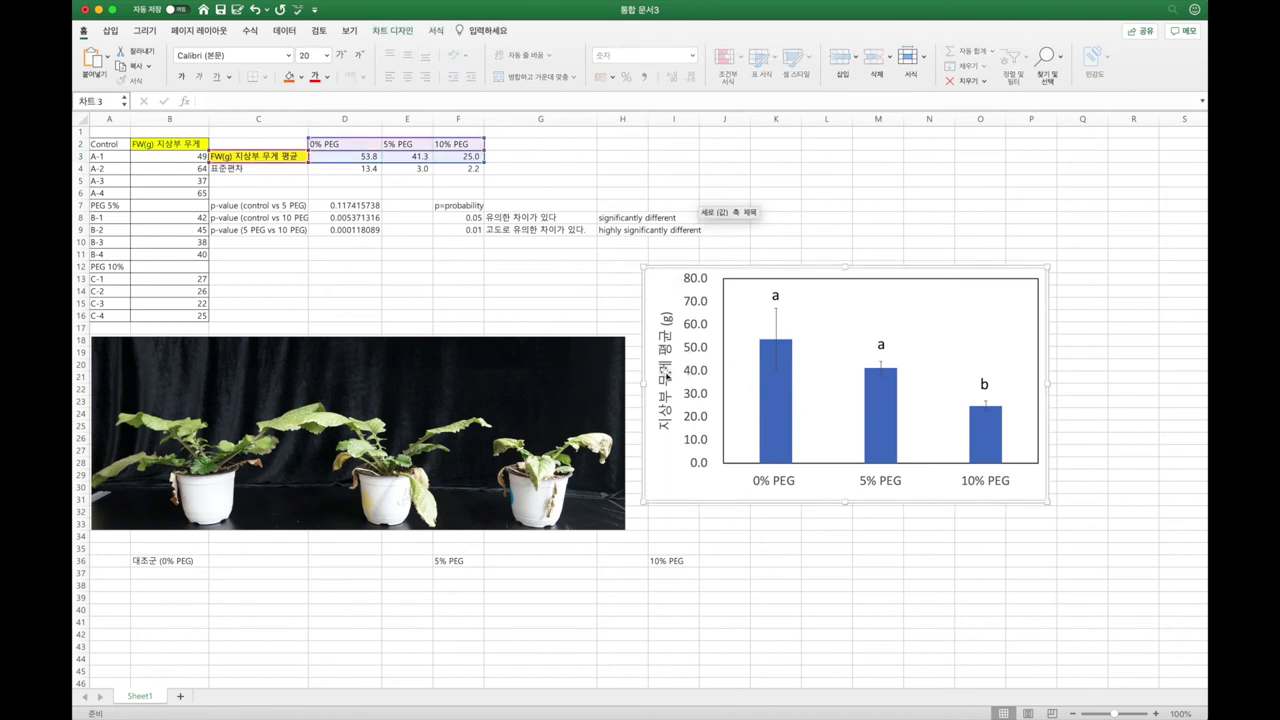
{"action": "double_click", "coordinate": [265, 155]}
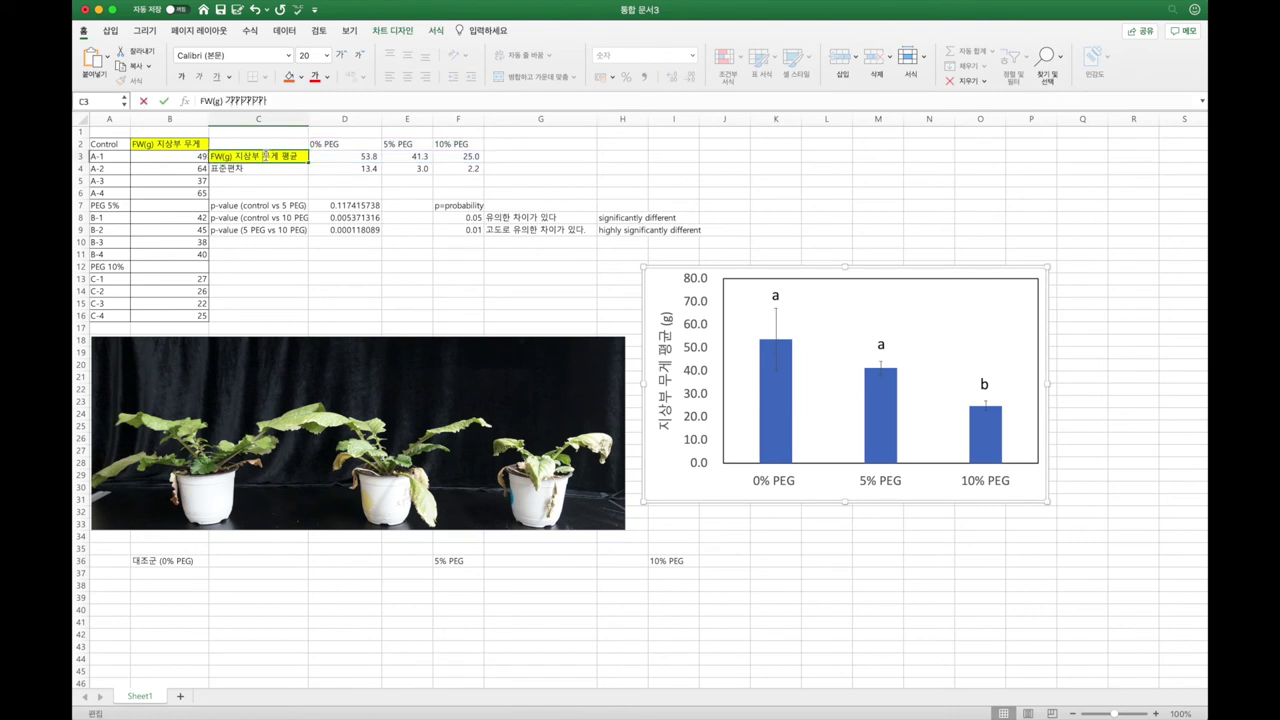
{"action": "left_click_drag", "start_coordinate": [297, 155], "coordinate": [138, 157]}
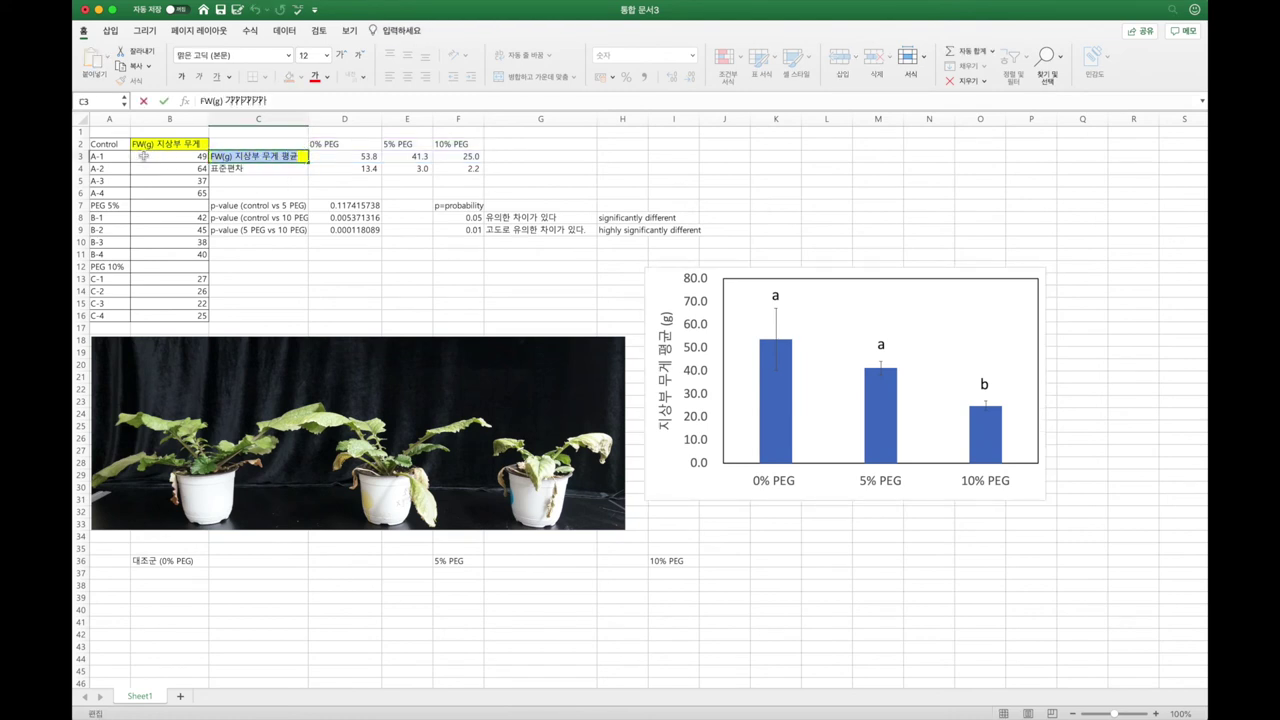
{"action": "type", "text": "Average of"}
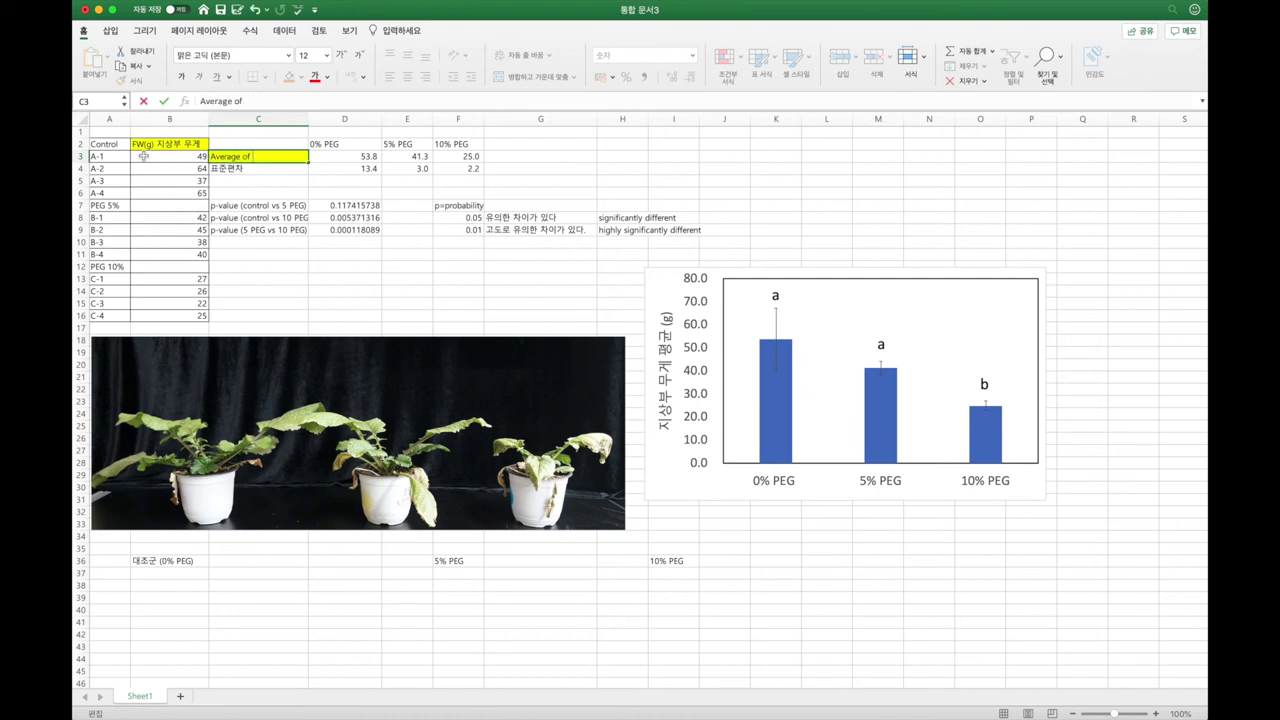
{"action": "type", "text": " abovoe"}
{"action": "type", "text": "issue weight"}
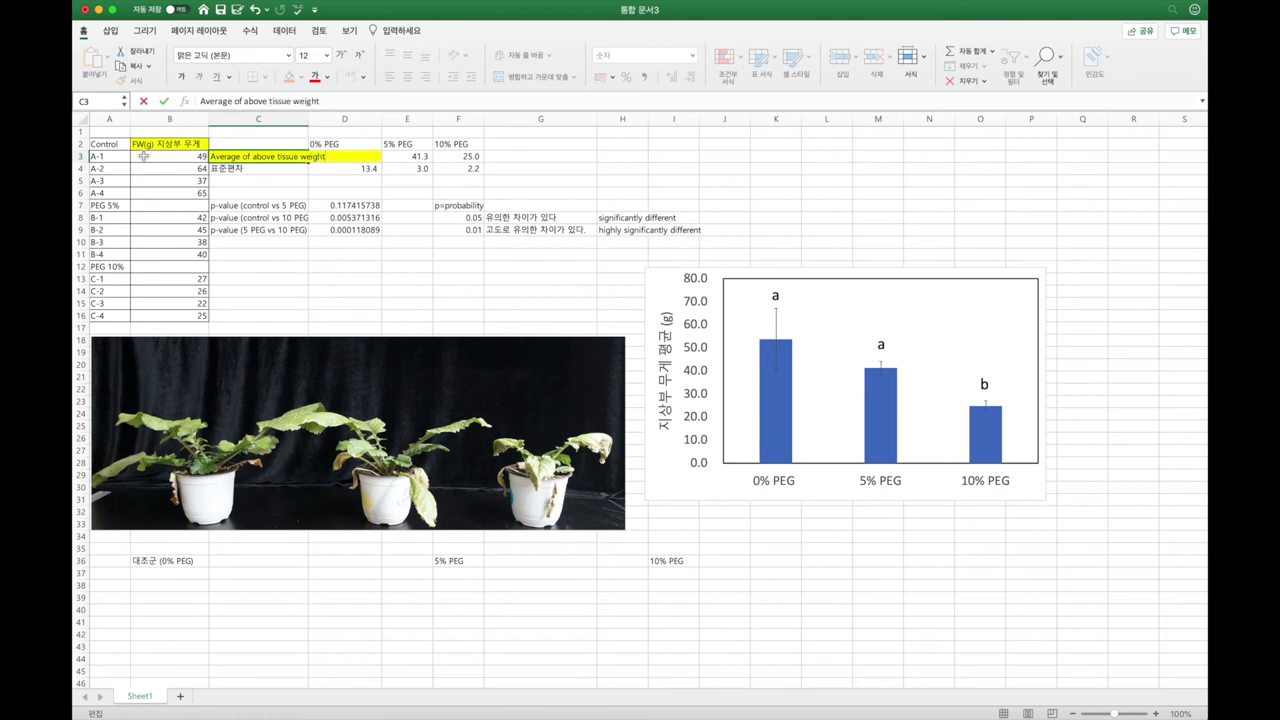
{"action": "type", "text": " (g)"}
{"action": "type", "text": "plant"}
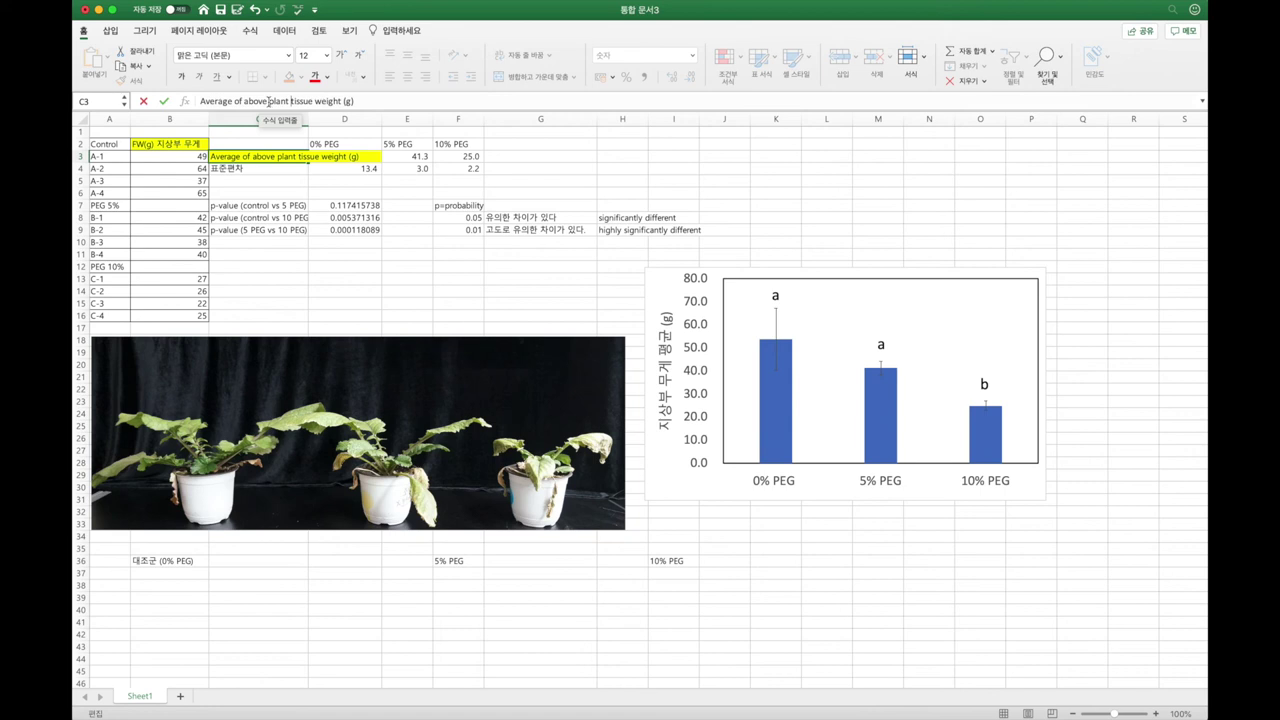
{"action": "left_click_drag", "start_coordinate": [268, 101], "coordinate": [121, 93]}
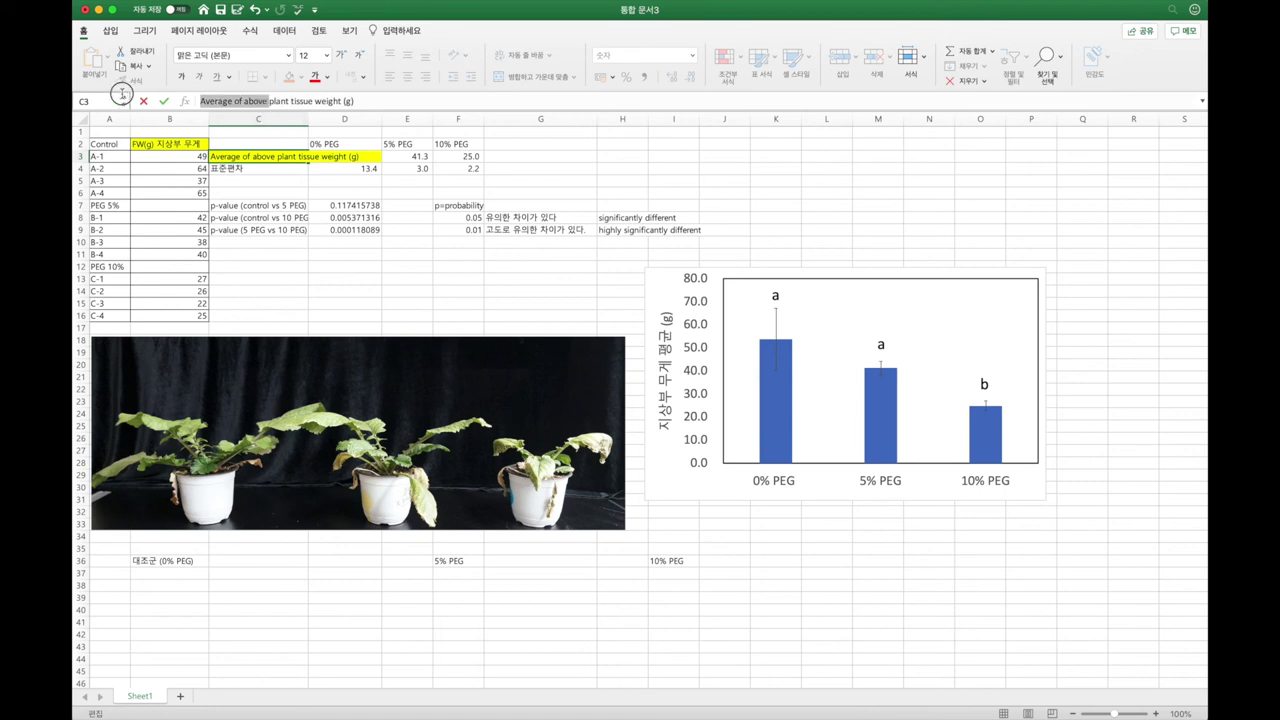
{"action": "key", "text": "BackSpace"}
{"action": "left_click", "coordinate": [436, 186]}
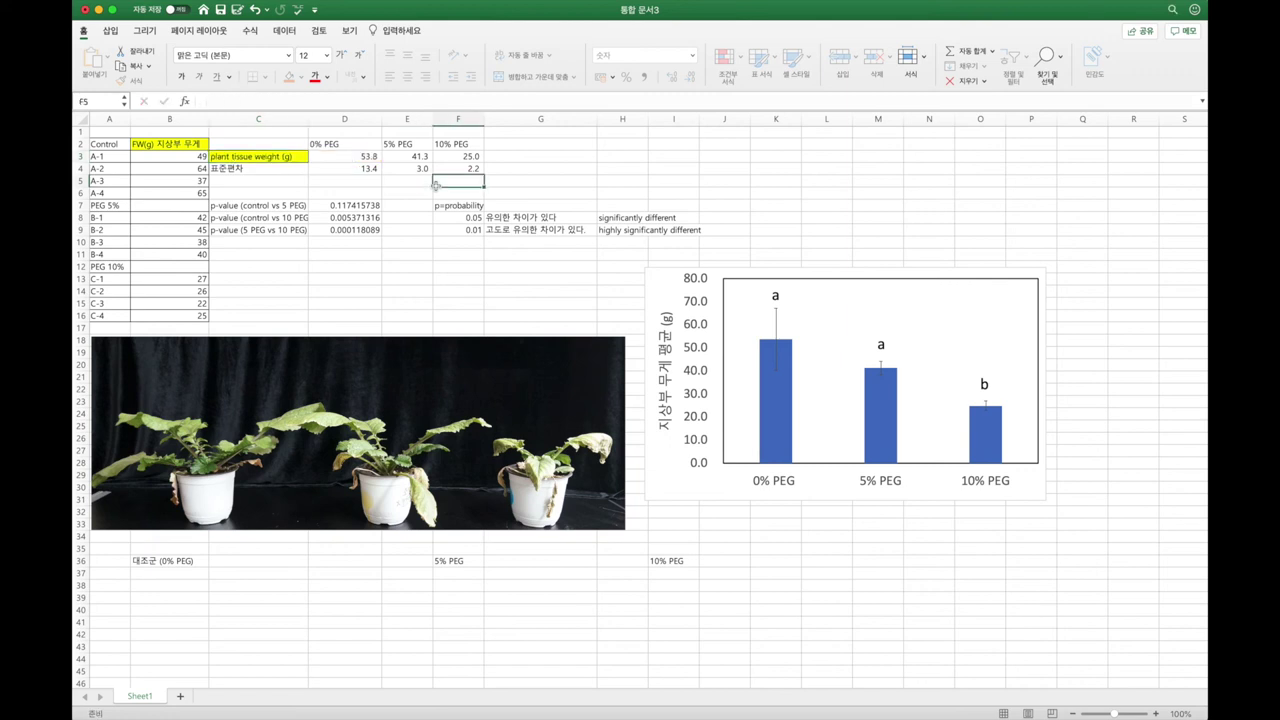
{"action": "key", "text": "shift+Right"}
{"action": "type", "text": "P"}
{"action": "key", "text": "Escape"}
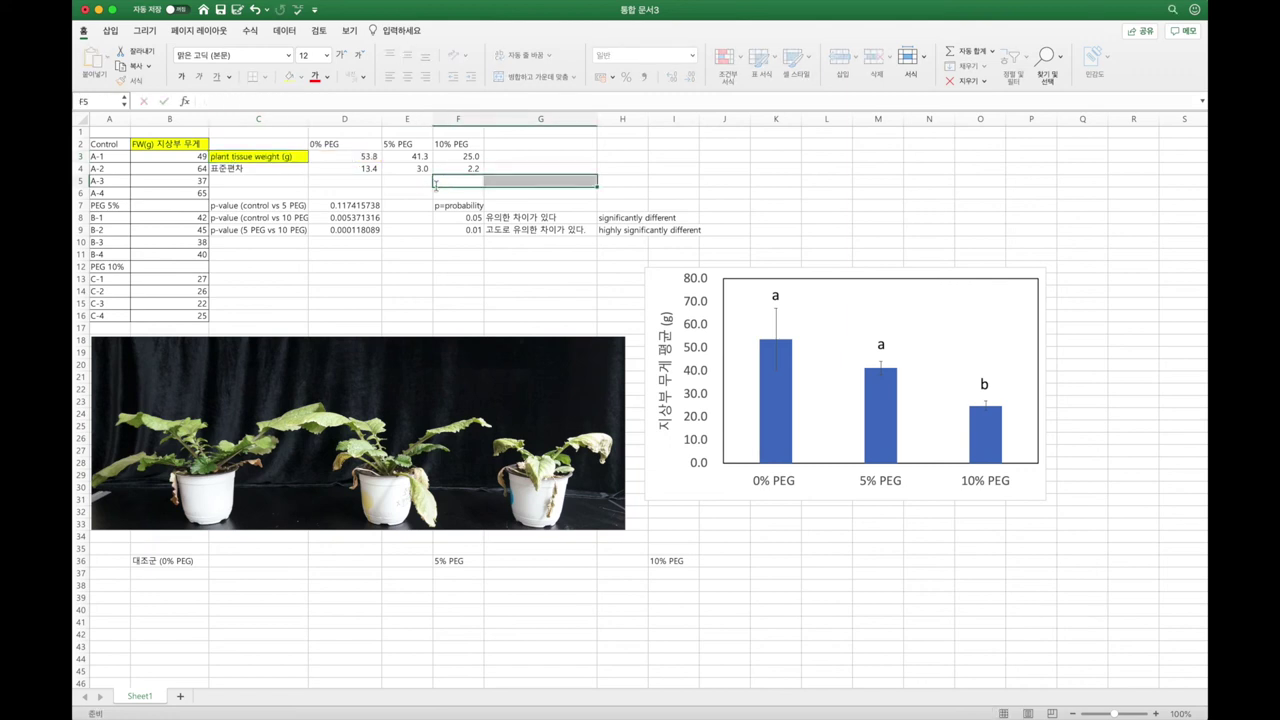
Replace the word "plant" with "Above" at the start of the weight label in C3
{"action": "left_click", "coordinate": [270, 171]}
{"action": "left_click", "coordinate": [270, 158]}
{"action": "left_click", "coordinate": [204, 103]}
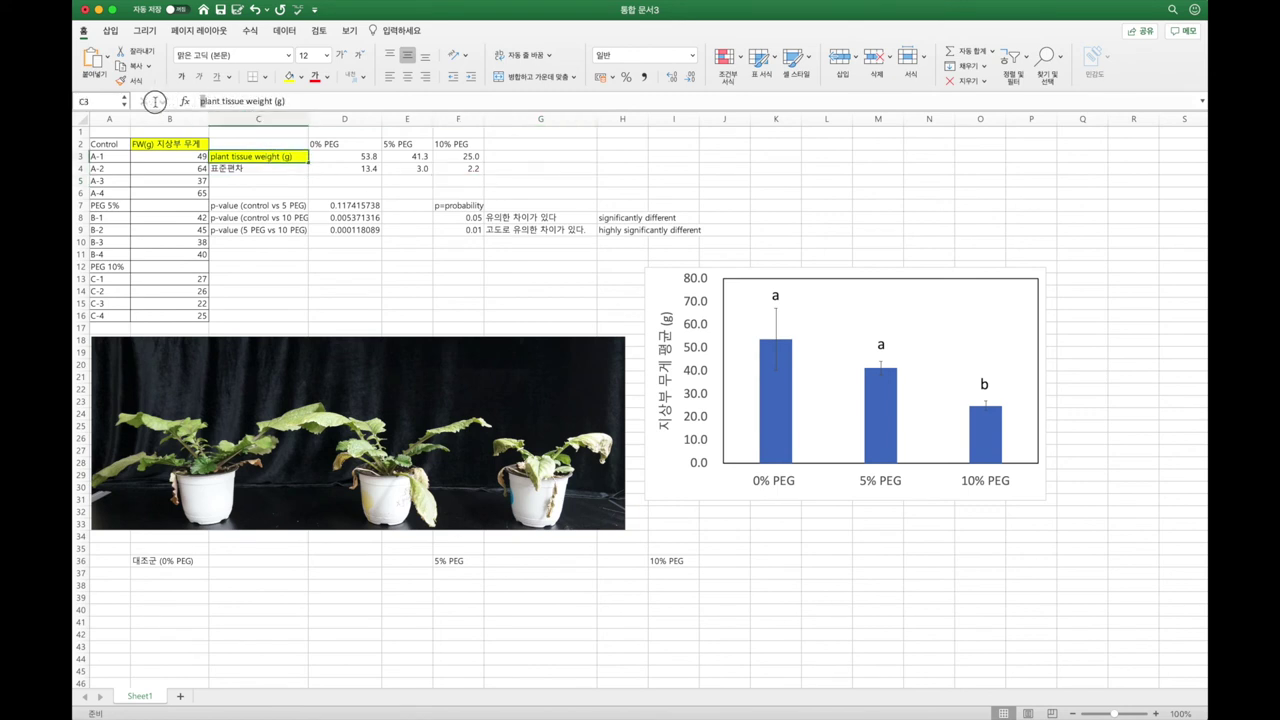
{"action": "key", "text": "BackSpace"}
{"action": "type", "text": "P"}
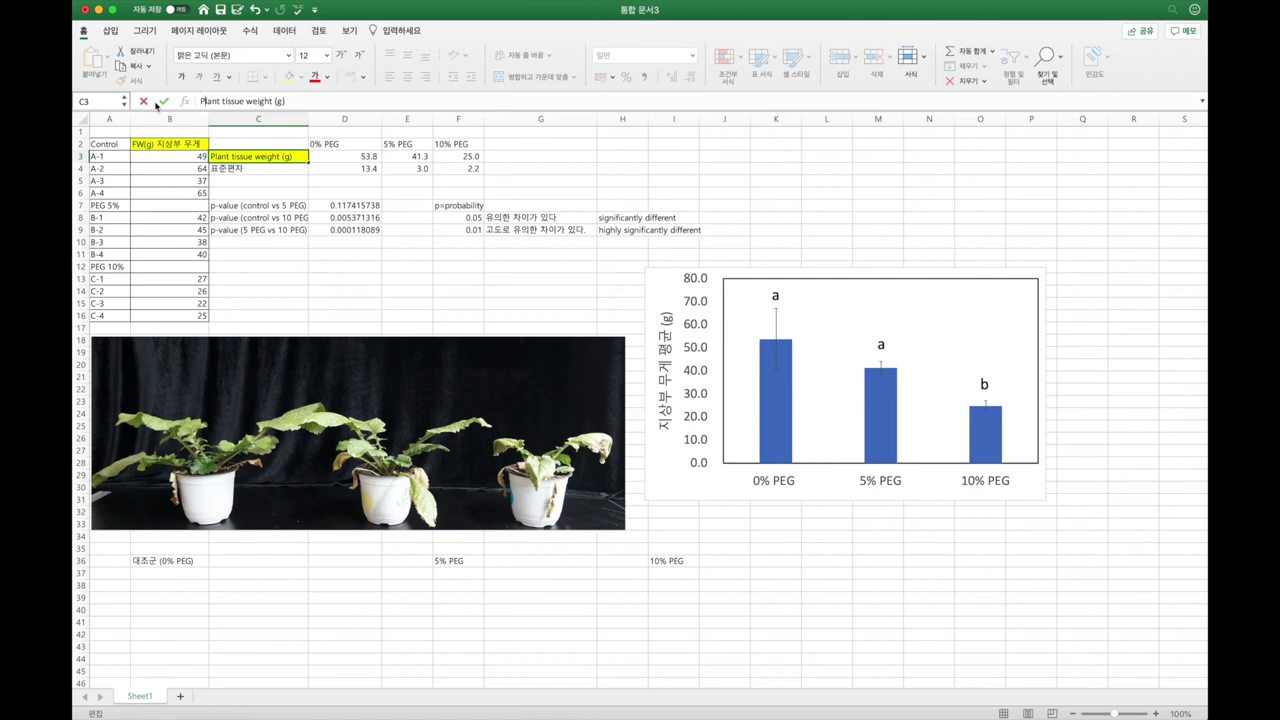
{"action": "key", "text": "shift+Left"}
{"action": "key", "text": "shift+Left"}
{"action": "key", "text": "shift+Left"}
{"action": "key", "text": "shift+Left"}
{"action": "key", "text": "shift+Left"}
{"action": "type", "text": "Above f"}
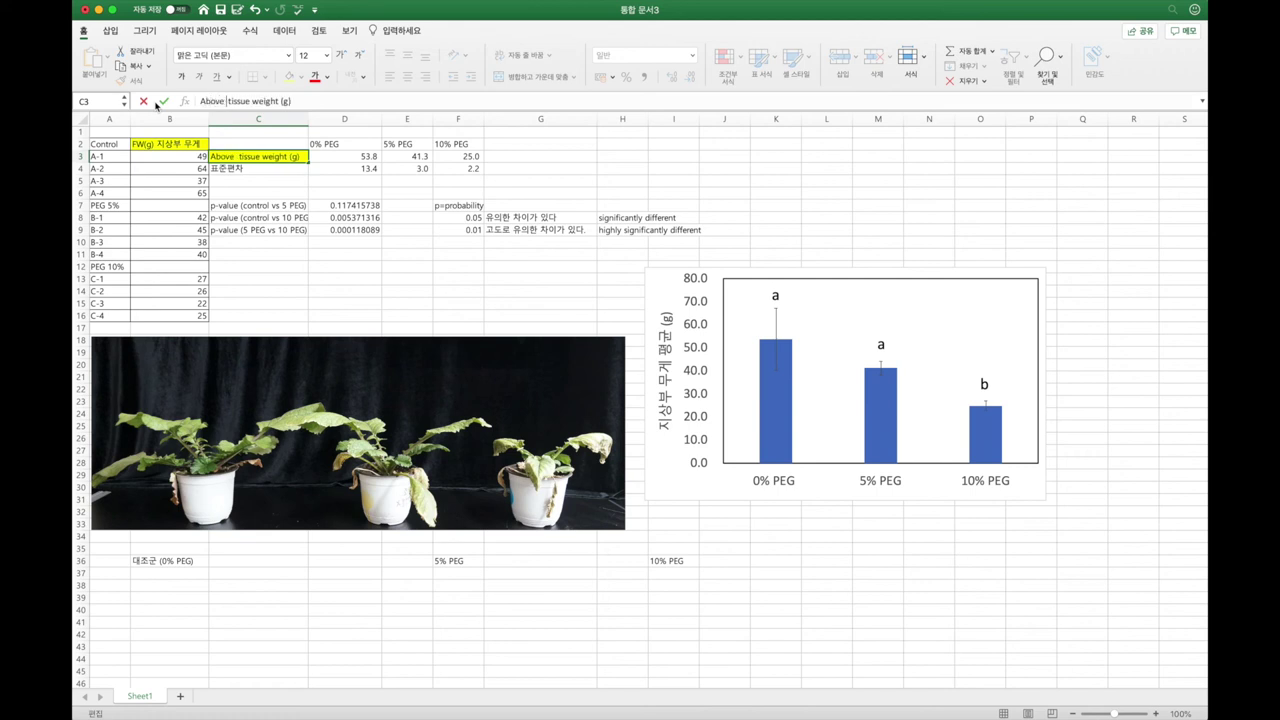
Insert "fresh" before "weight" in C3 so the label reads "Above tissue fresh weight (g)"
{"action": "type", "text": "resh"}
{"action": "key", "text": "shift+Left"}
{"action": "key", "text": "shift+Left"}
{"action": "key", "text": "shift+Left"}
{"action": "key", "text": "shift+Left"}
{"action": "key", "text": "shift+Left"}
{"action": "key", "text": "BackSpace"}
{"action": "key", "text": "BackSpace"}
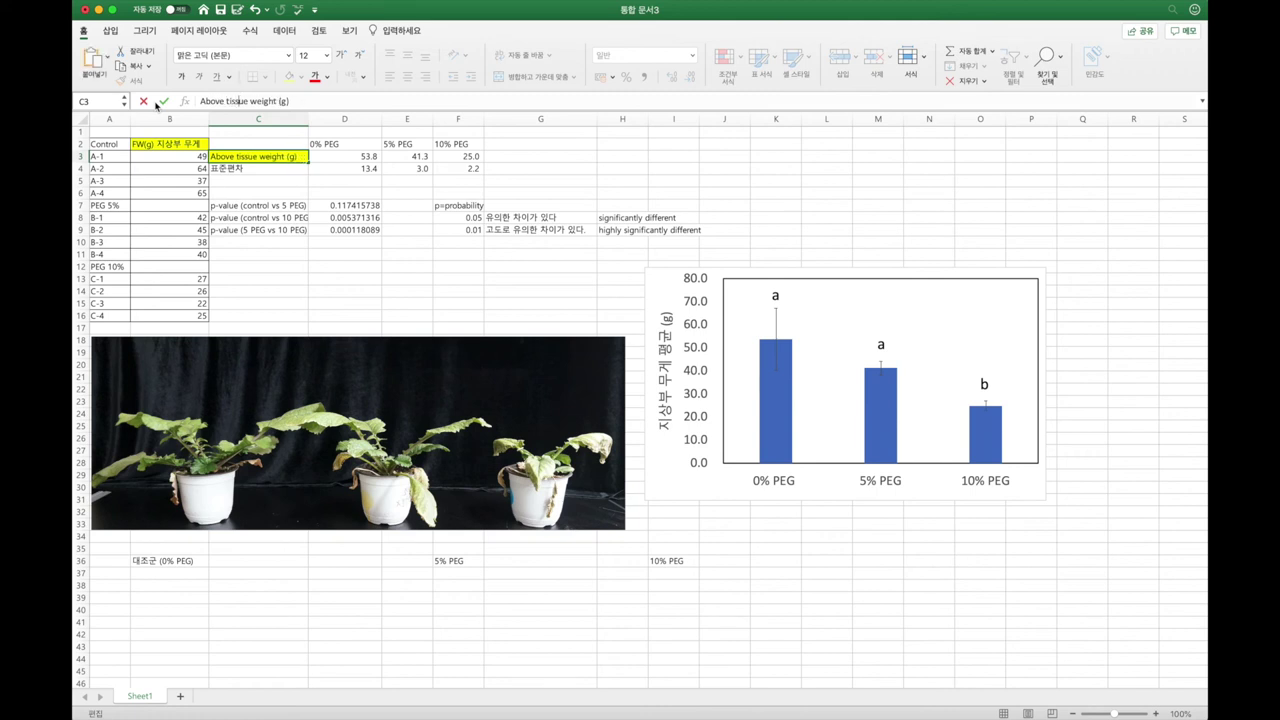
{"action": "type", "text": "fresh"}
{"action": "key", "text": "Return"}
{"action": "left_click", "coordinate": [806, 205]}
{"action": "left_click", "coordinate": [798, 282]}
Copy the label text from C3 and use it to replace the Korean title of the chart's vertical axis
{"action": "left_click", "coordinate": [286, 157]}
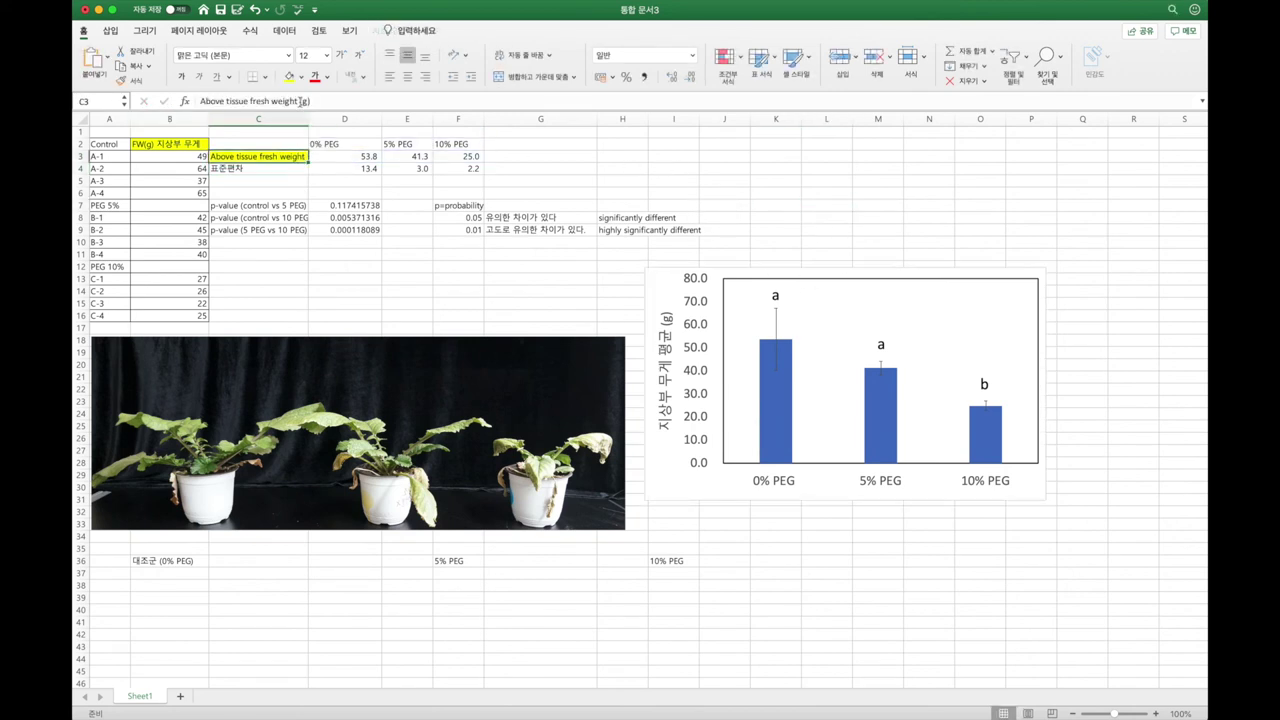
{"action": "left_click_drag", "start_coordinate": [318, 101], "coordinate": [200, 101]}
{"action": "key", "text": "super+c"}
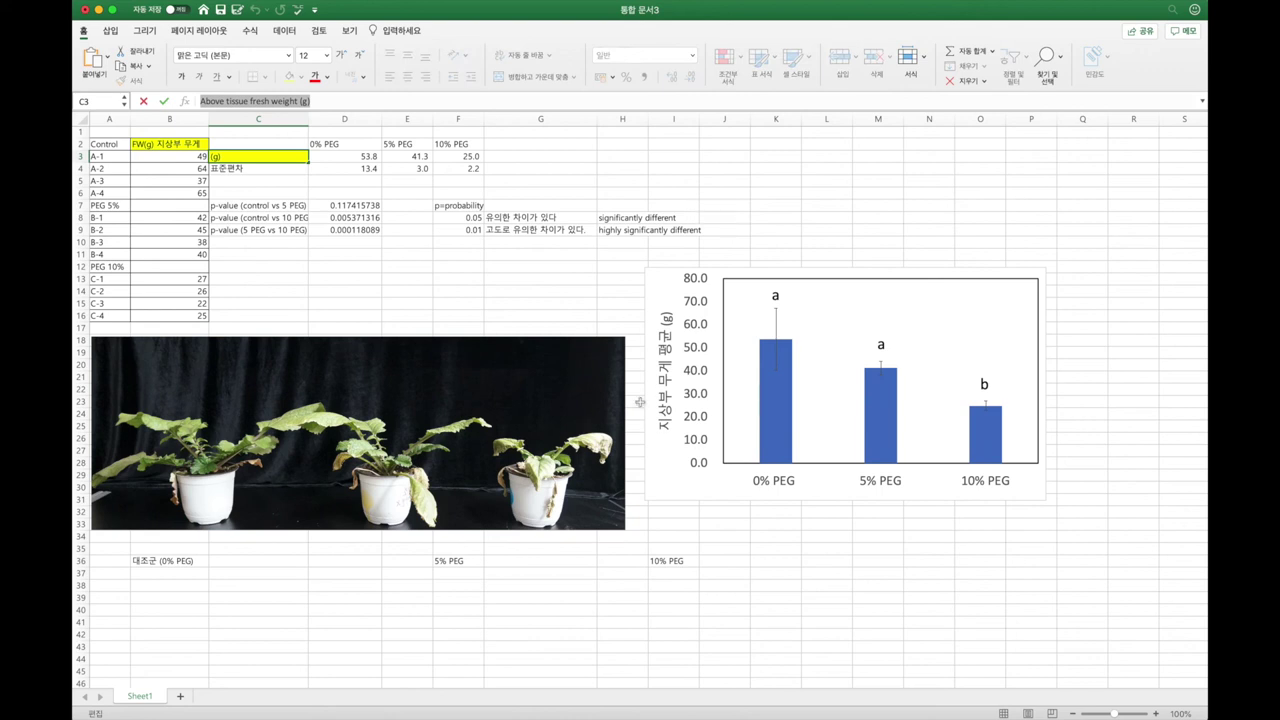
{"action": "left_click", "coordinate": [662, 385]}
{"action": "double_click", "coordinate": [662, 372]}
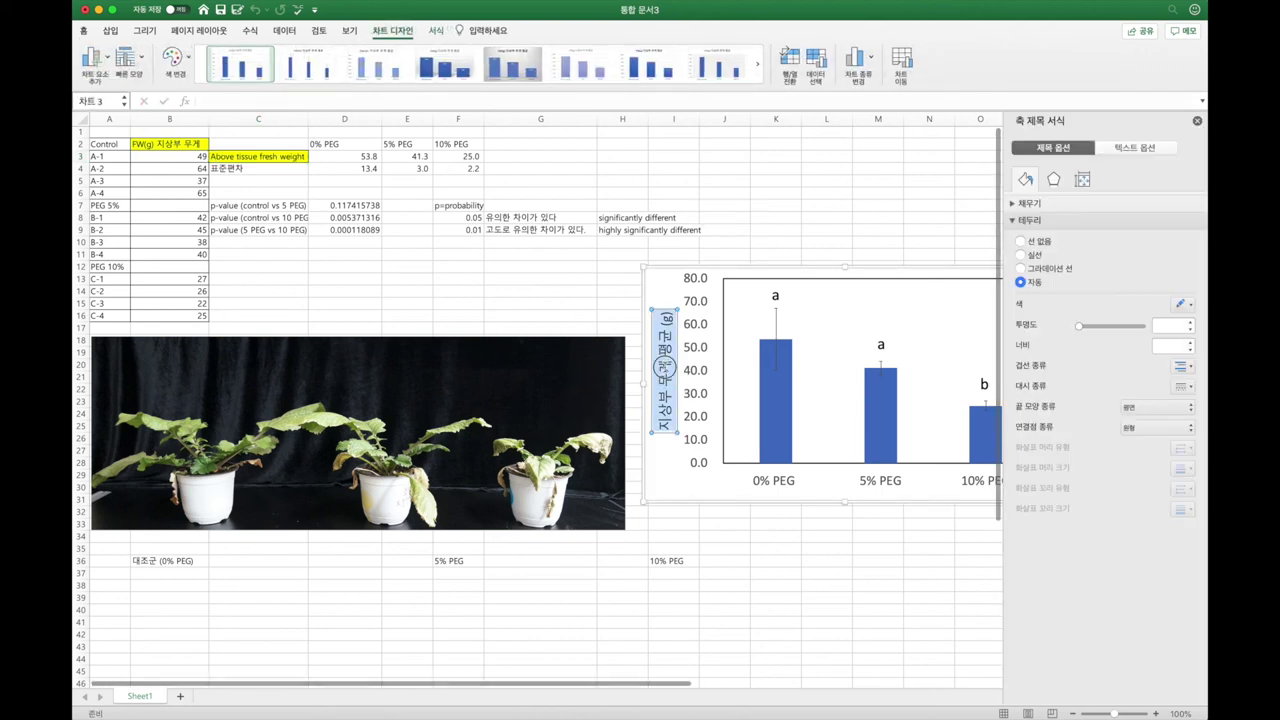
{"action": "left_click_drag", "start_coordinate": [662, 308], "coordinate": [668, 445]}
{"action": "key", "text": "BackSpace"}
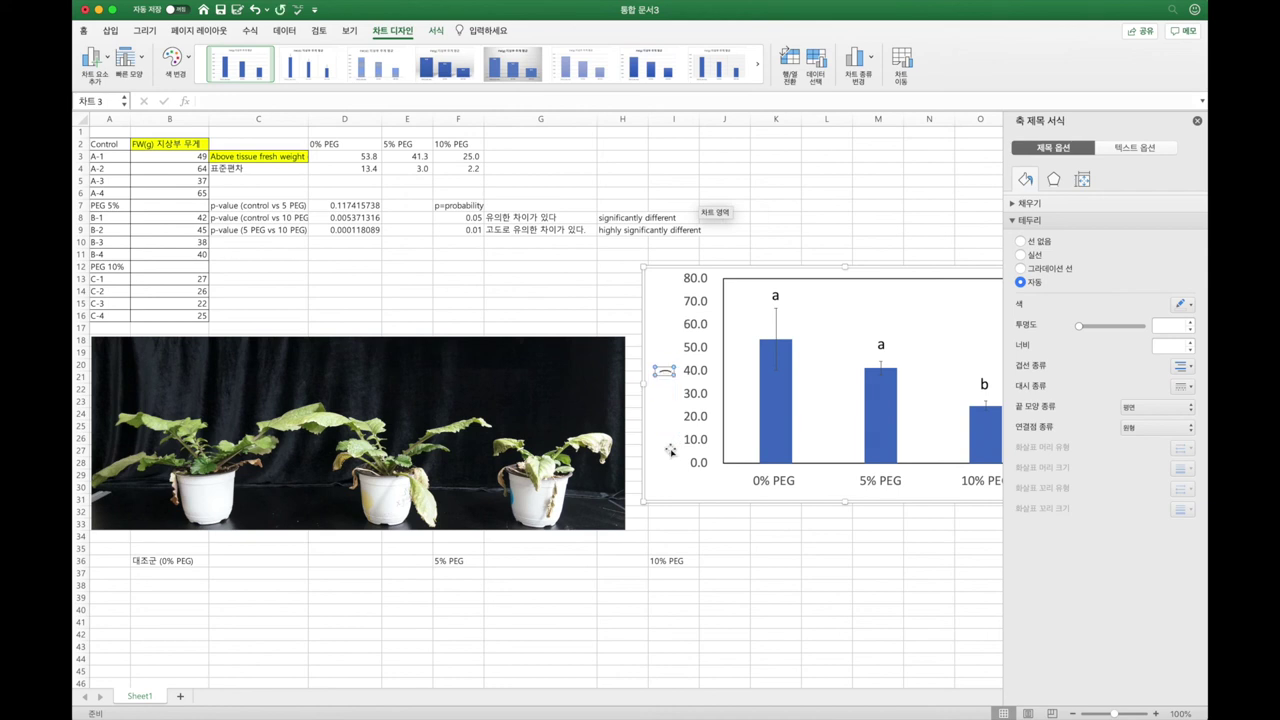
{"action": "key", "text": "super+v"}
{"action": "left_click", "coordinate": [834, 228]}
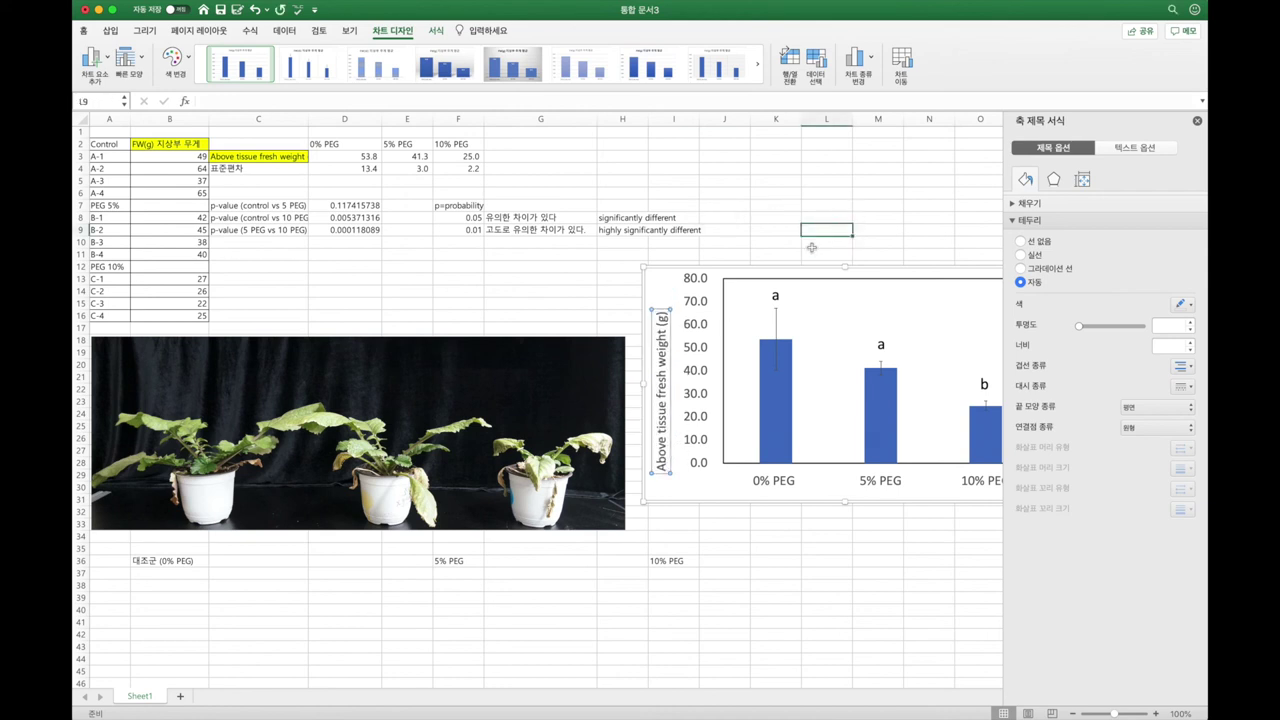
Move the vertical axis title up to centre it along the axis, and close the formatting pane
{"action": "left_click", "coordinate": [661, 309]}
{"action": "left_click_drag", "start_coordinate": [661, 309], "coordinate": [663, 298]}
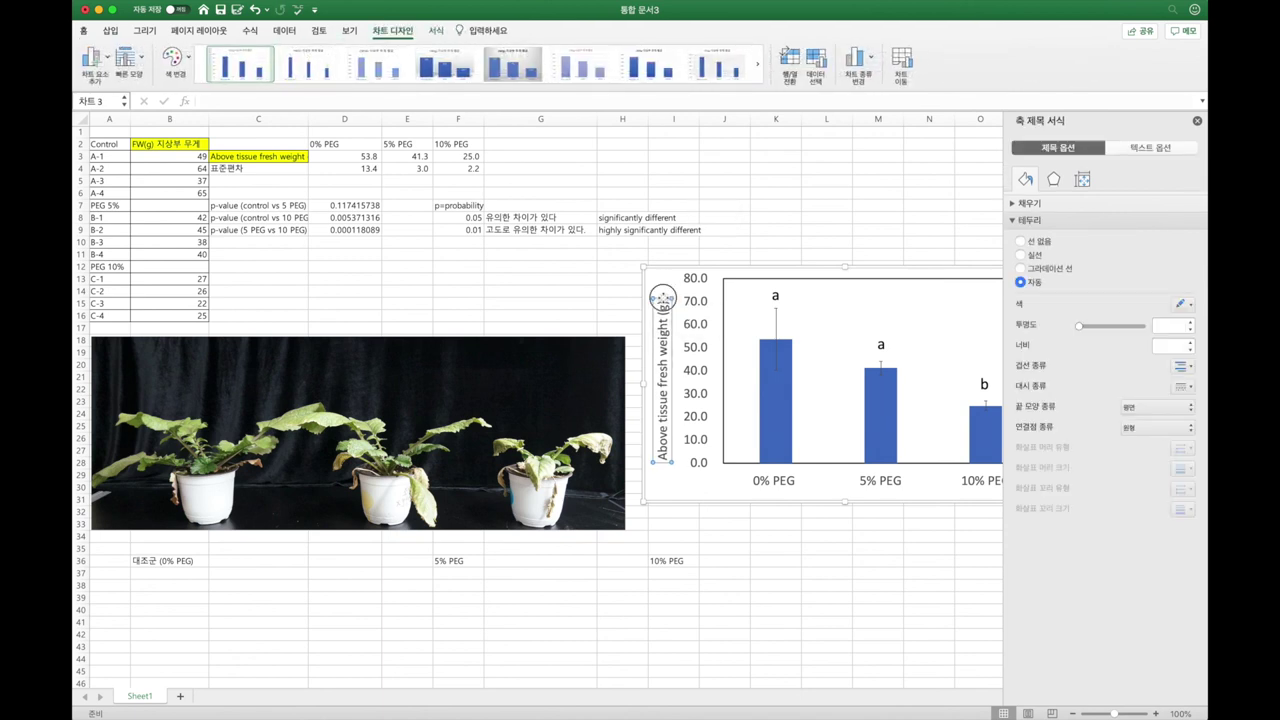
{"action": "left_click", "coordinate": [810, 215]}
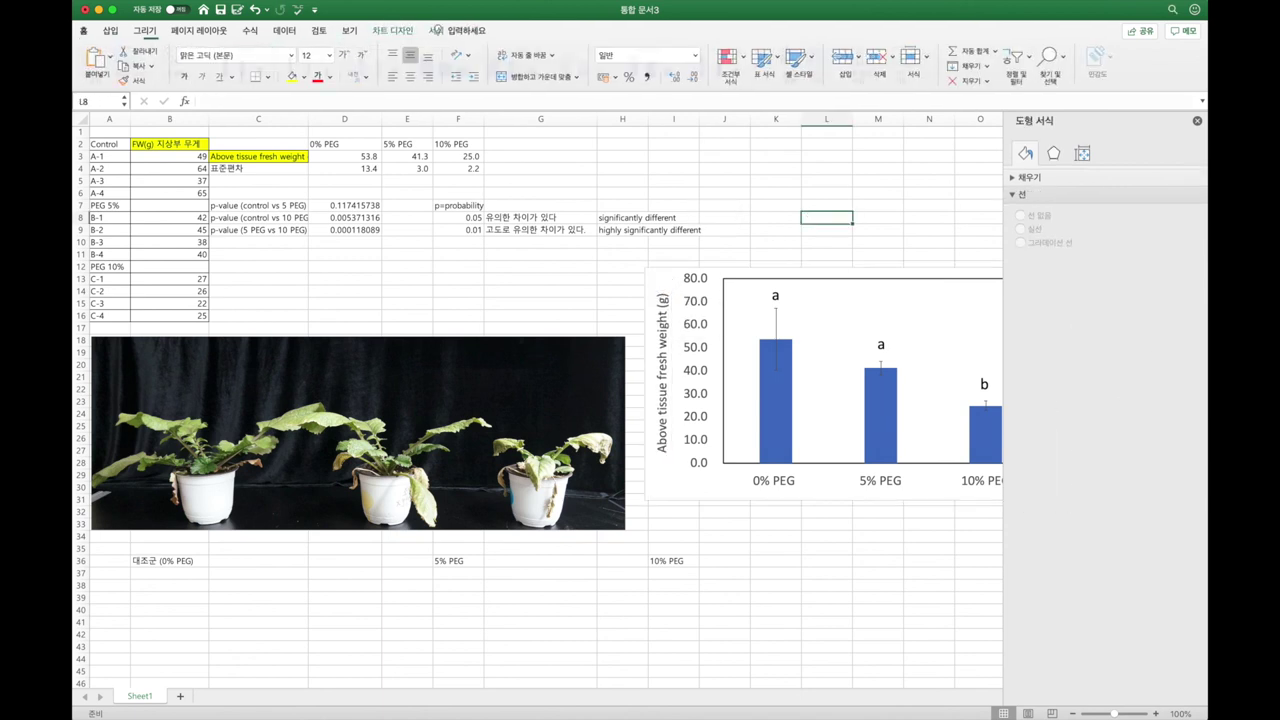
{"action": "left_click", "coordinate": [1197, 120]}
{"action": "left_click", "coordinate": [1031, 217]}
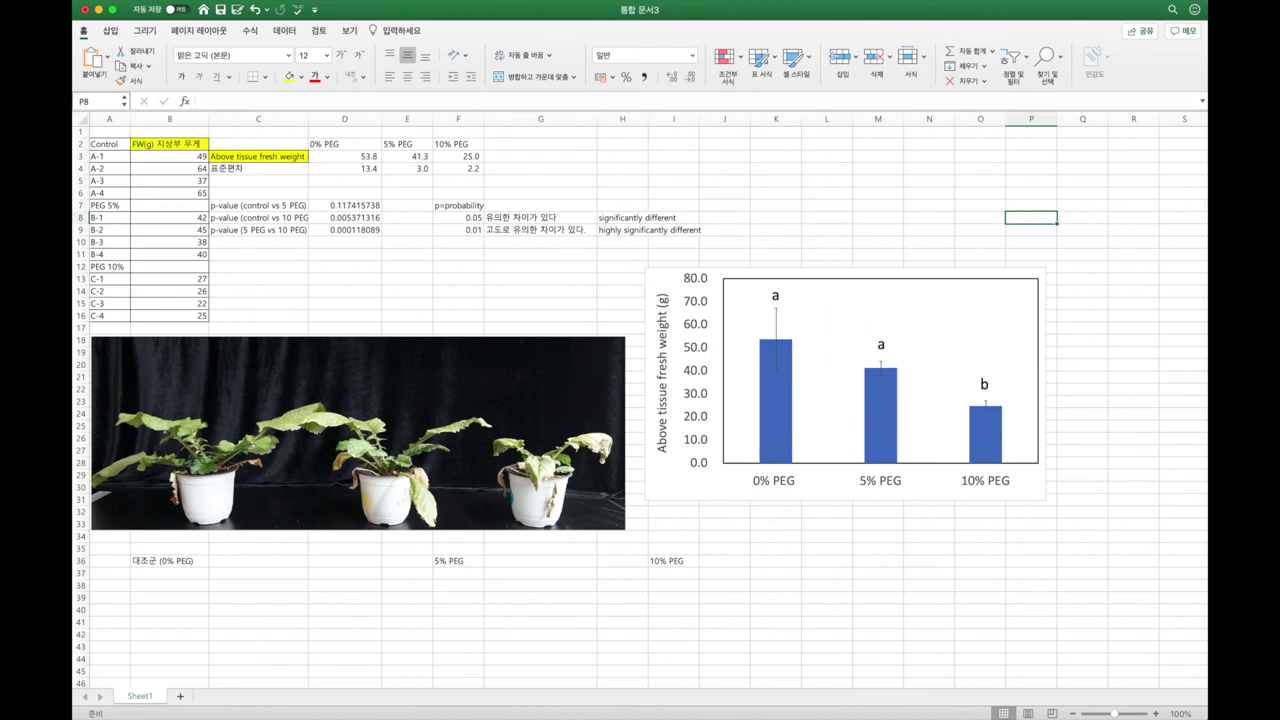
Reorder the vertical axis title to "fresh weight of Above tissue (g)"
{"action": "left_click", "coordinate": [662, 395]}
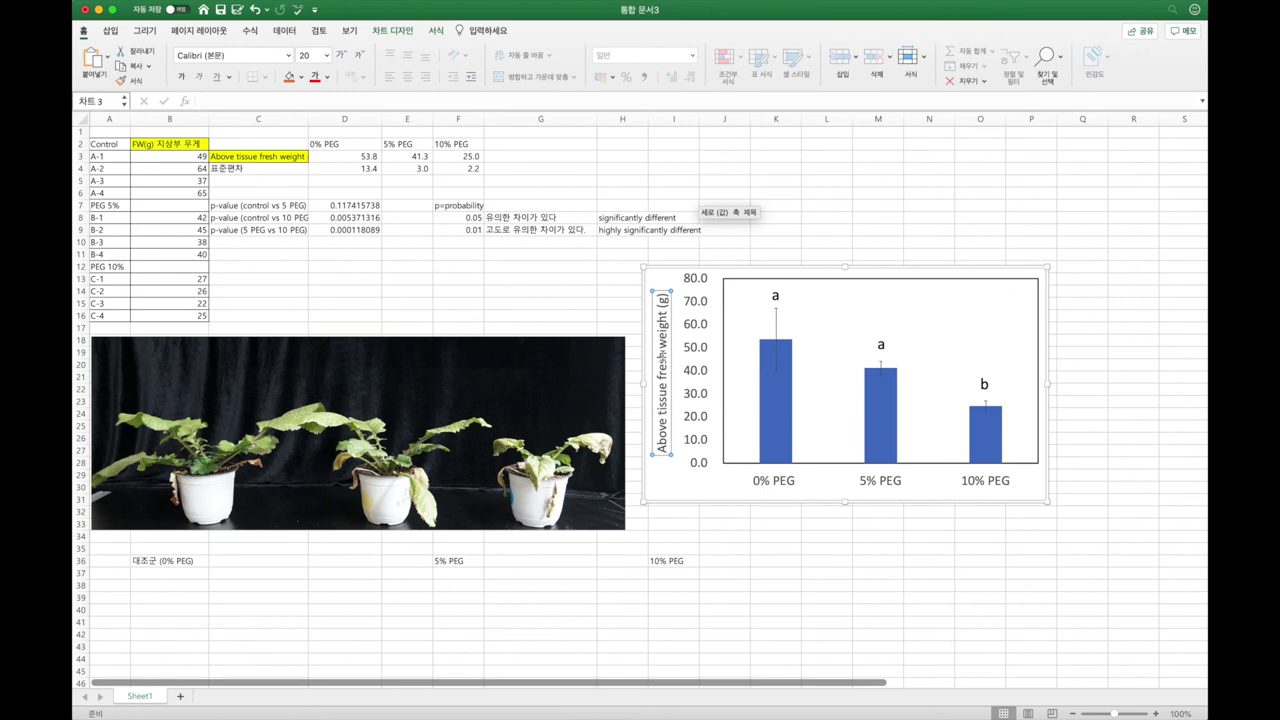
{"action": "left_click_drag", "start_coordinate": [662, 380], "coordinate": [662, 316]}
{"action": "key", "text": "super+c"}
{"action": "key", "text": "BackSpace"}
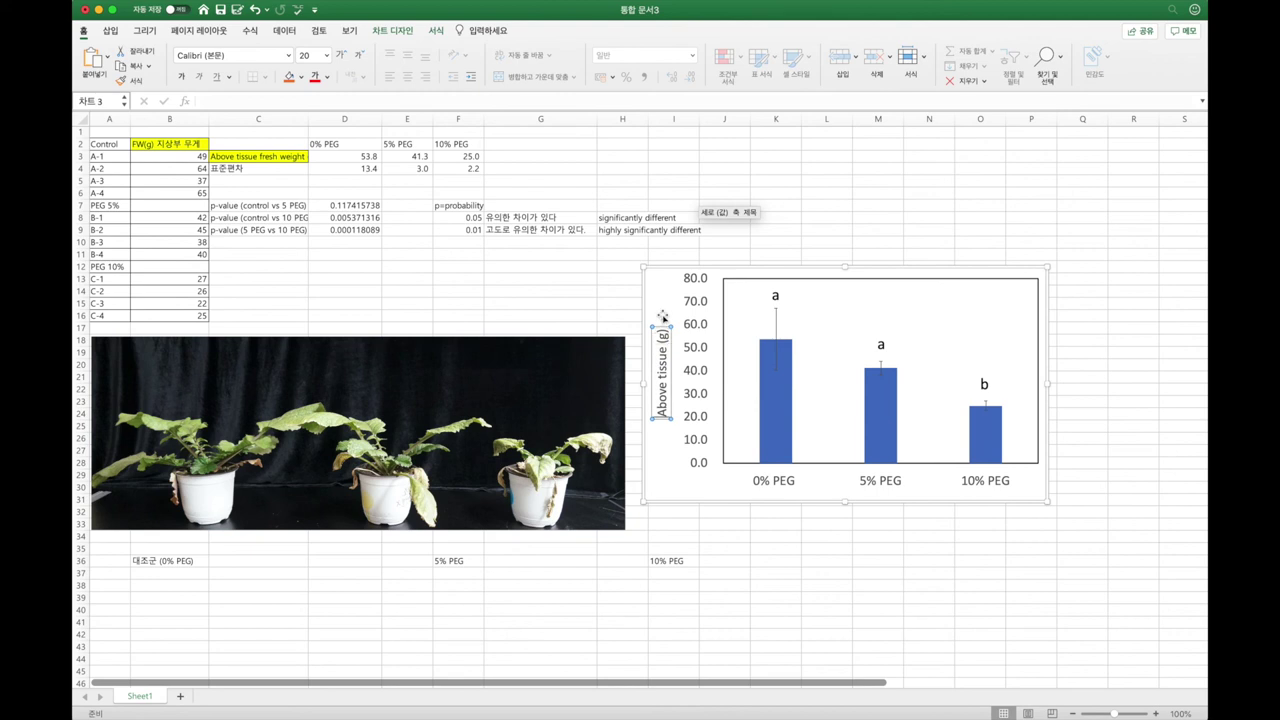
{"action": "key", "text": "super+v"}
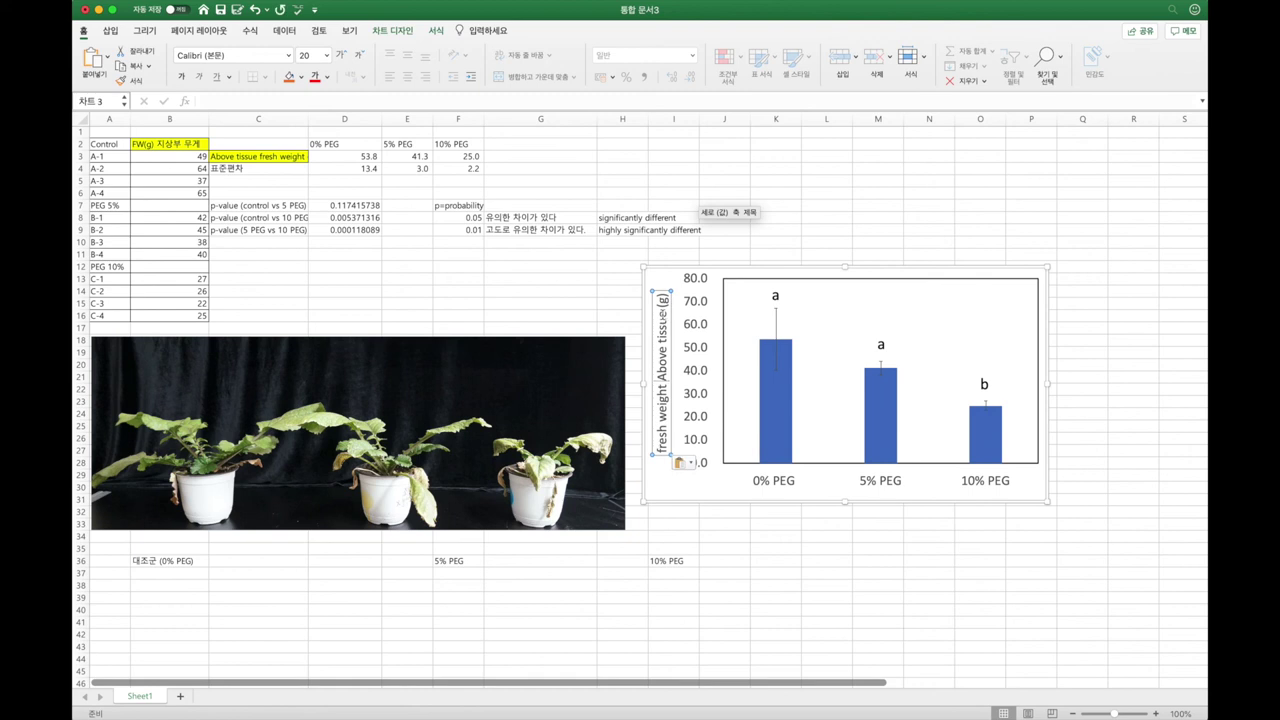
{"action": "type", "text": "of"}
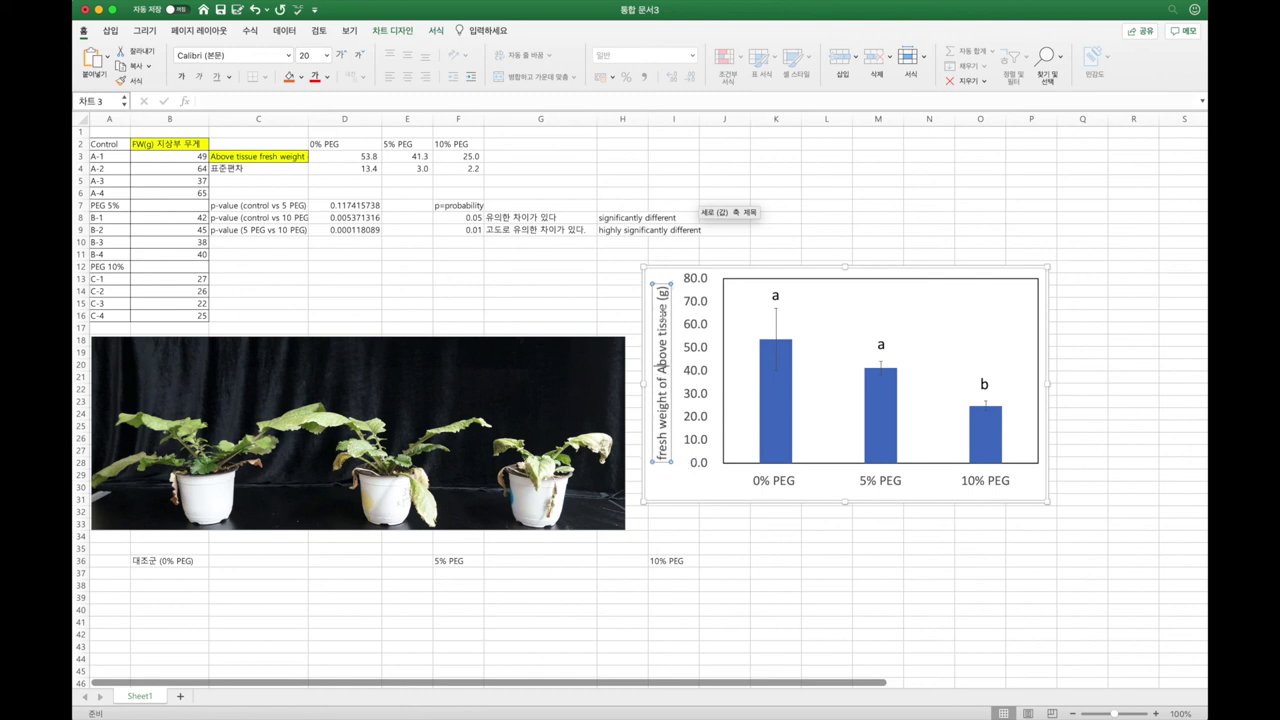
Change "Above" to "above-ground" in the vertical axis title
{"action": "key", "text": "Delete"}
{"action": "type", "text": "a"}
{"action": "key", "text": "Right"}
{"action": "key", "text": "Right"}
{"action": "key", "text": "Right"}
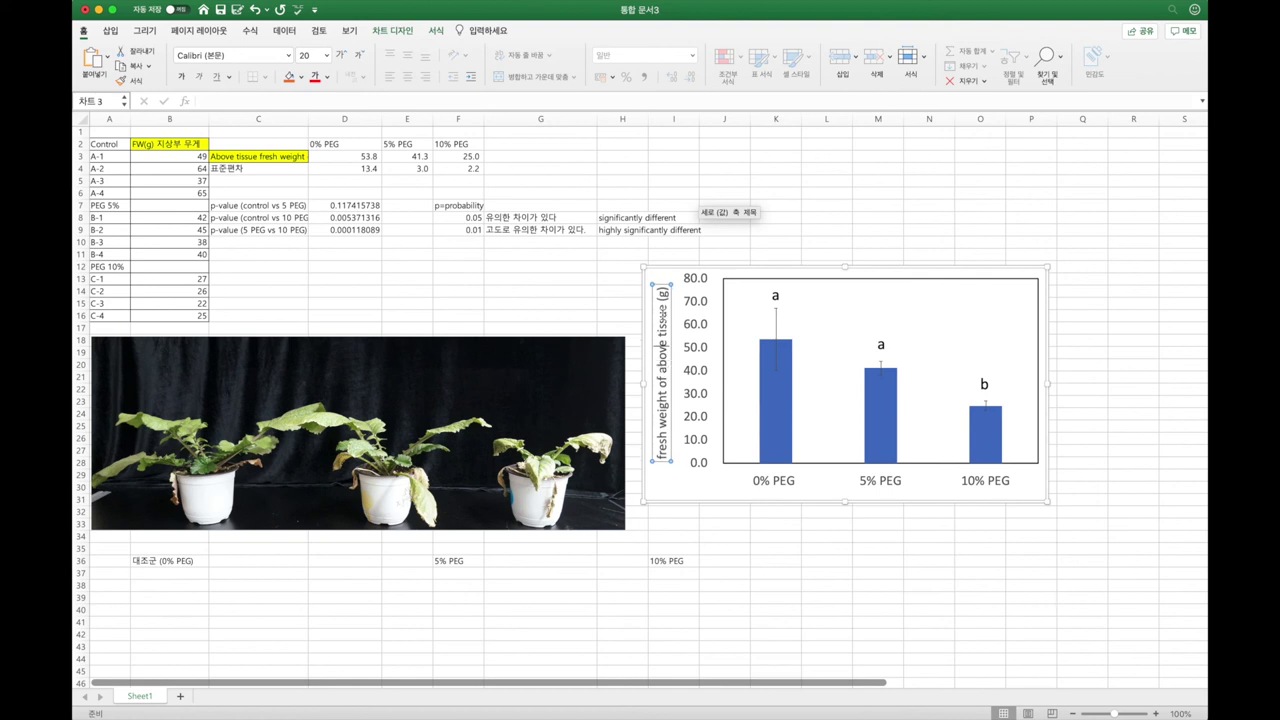
{"action": "type", "text": "-ground"}
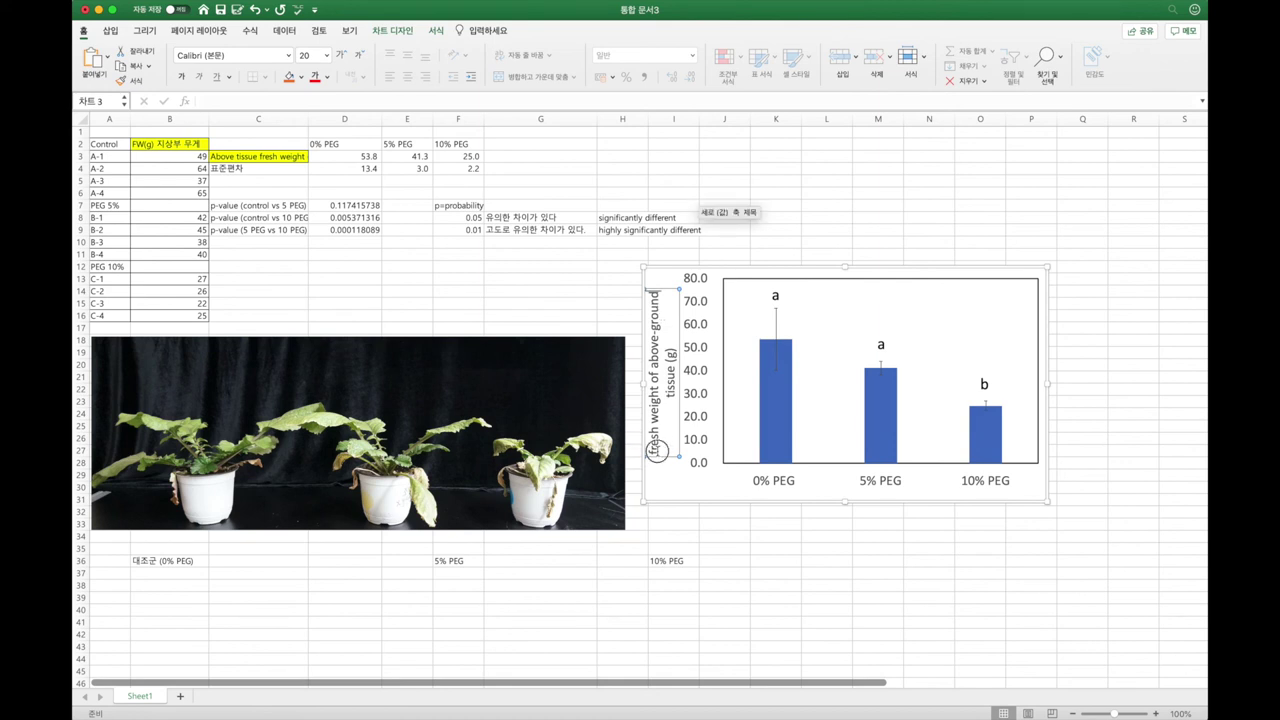
Capitalise the first word of the vertical axis title as "Fresh"
{"action": "left_click", "coordinate": [653, 450]}
{"action": "key", "text": "Delete"}
{"action": "type", "text": "F"}
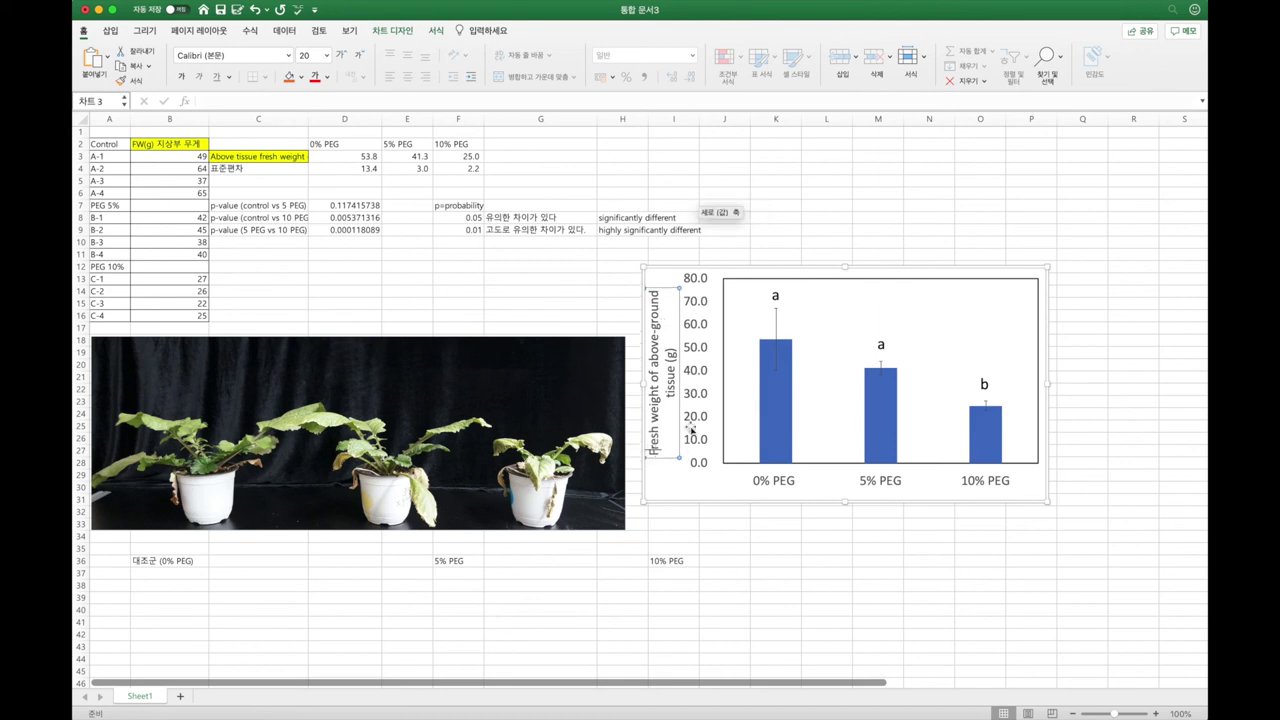
{"action": "left_click", "coordinate": [776, 236]}
Try to fit the vertical axis title on one line by enlarging the chart, and undo the enlargement
{"action": "left_click", "coordinate": [660, 300]}
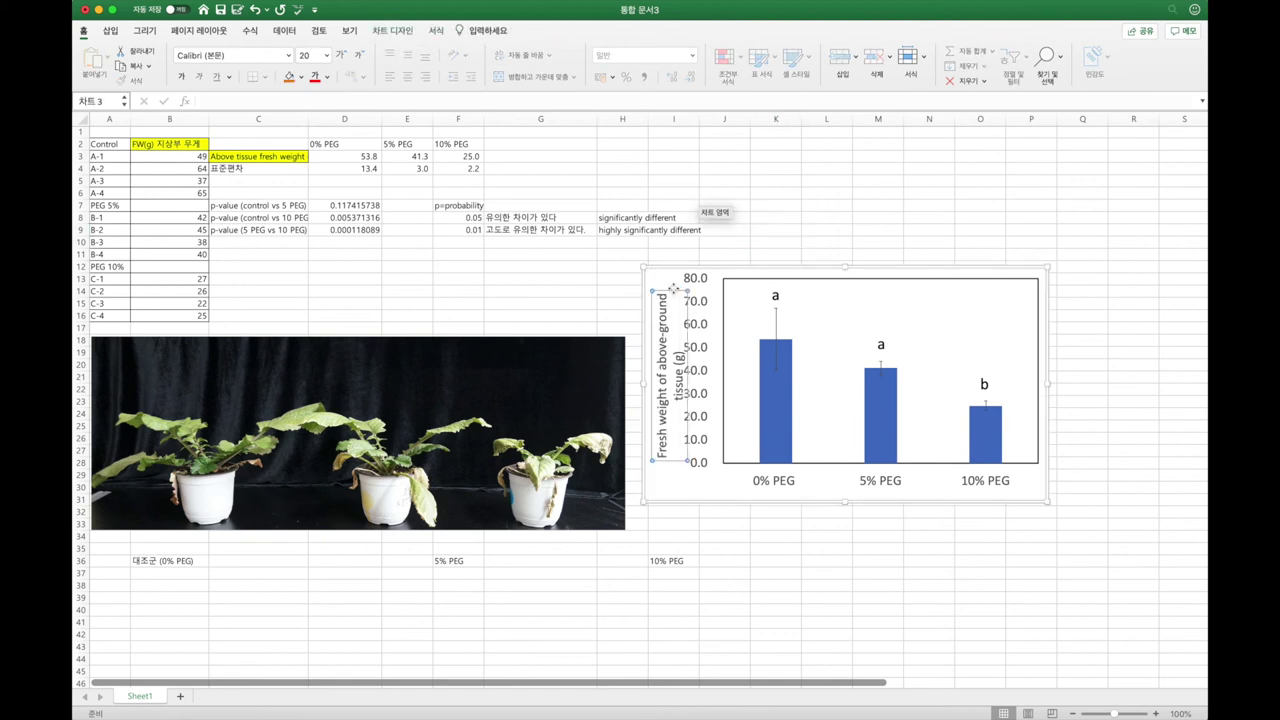
{"action": "left_click", "coordinate": [651, 290]}
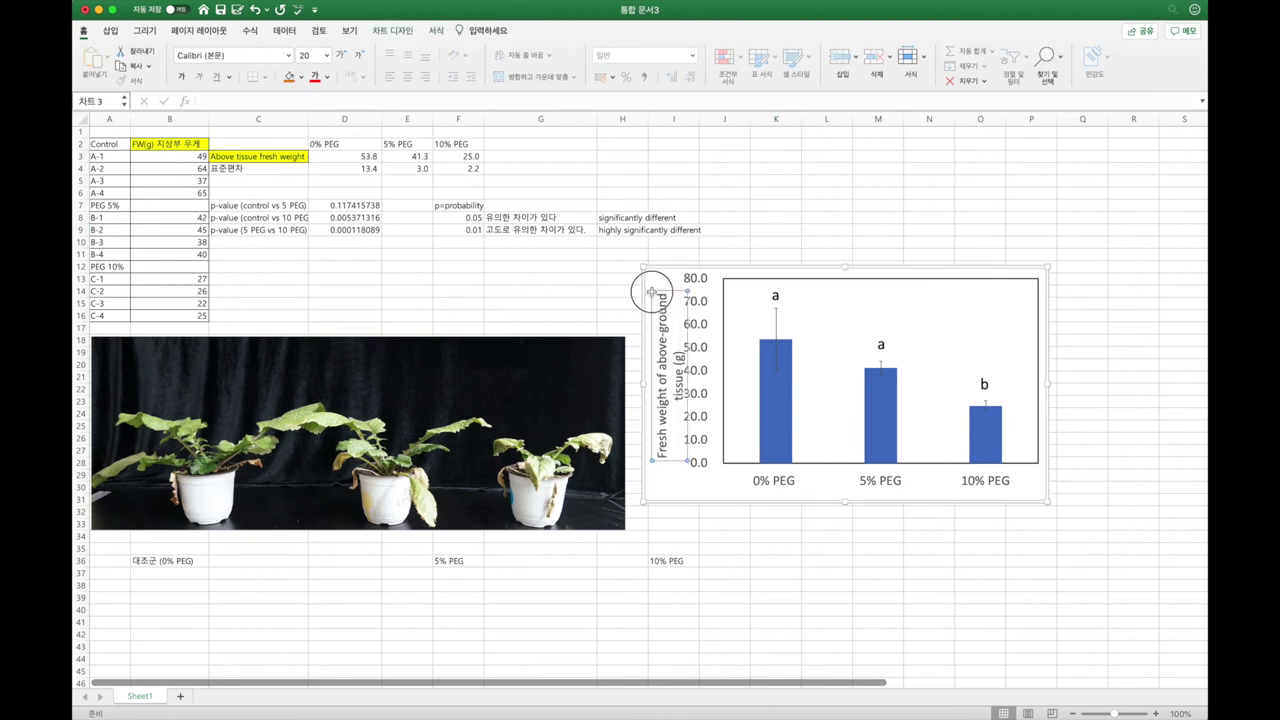
{"action": "left_click", "coordinate": [655, 461]}
{"action": "left_click_drag", "start_coordinate": [653, 461], "coordinate": [651, 478]}
{"action": "left_click", "coordinate": [687, 461]}
{"action": "left_click", "coordinate": [846, 227]}
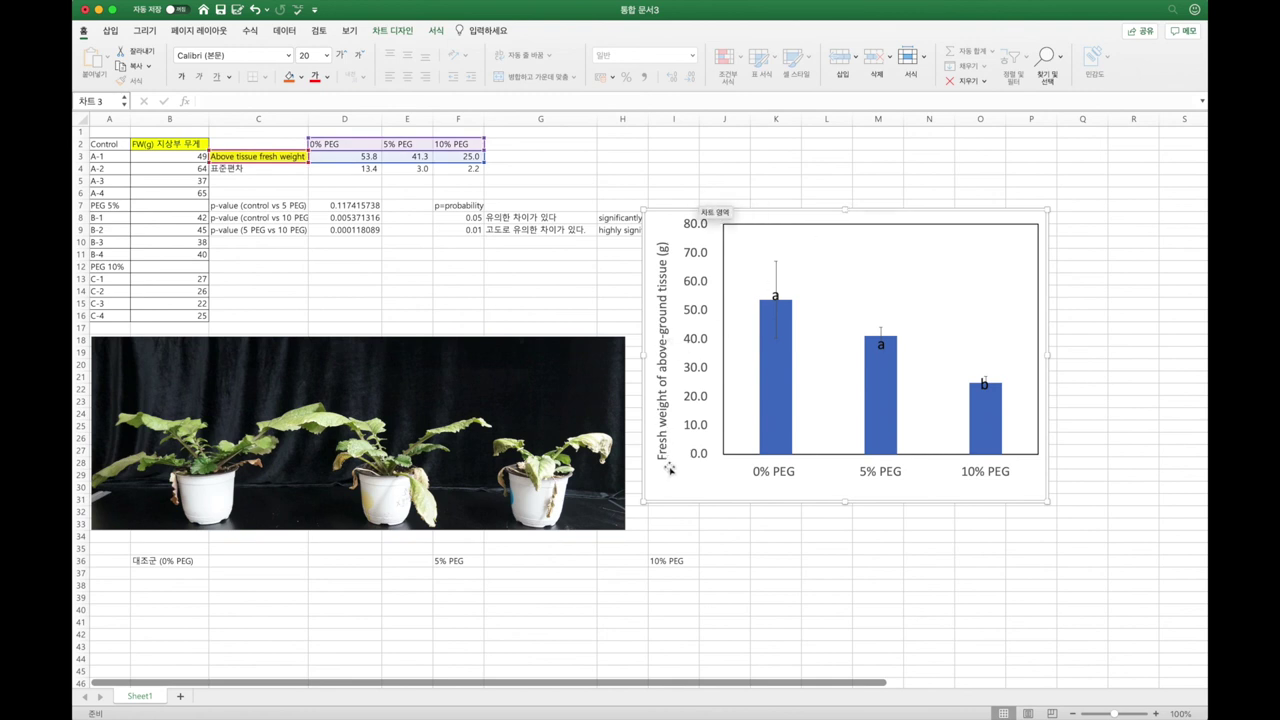
{"action": "left_click", "coordinate": [775, 292]}
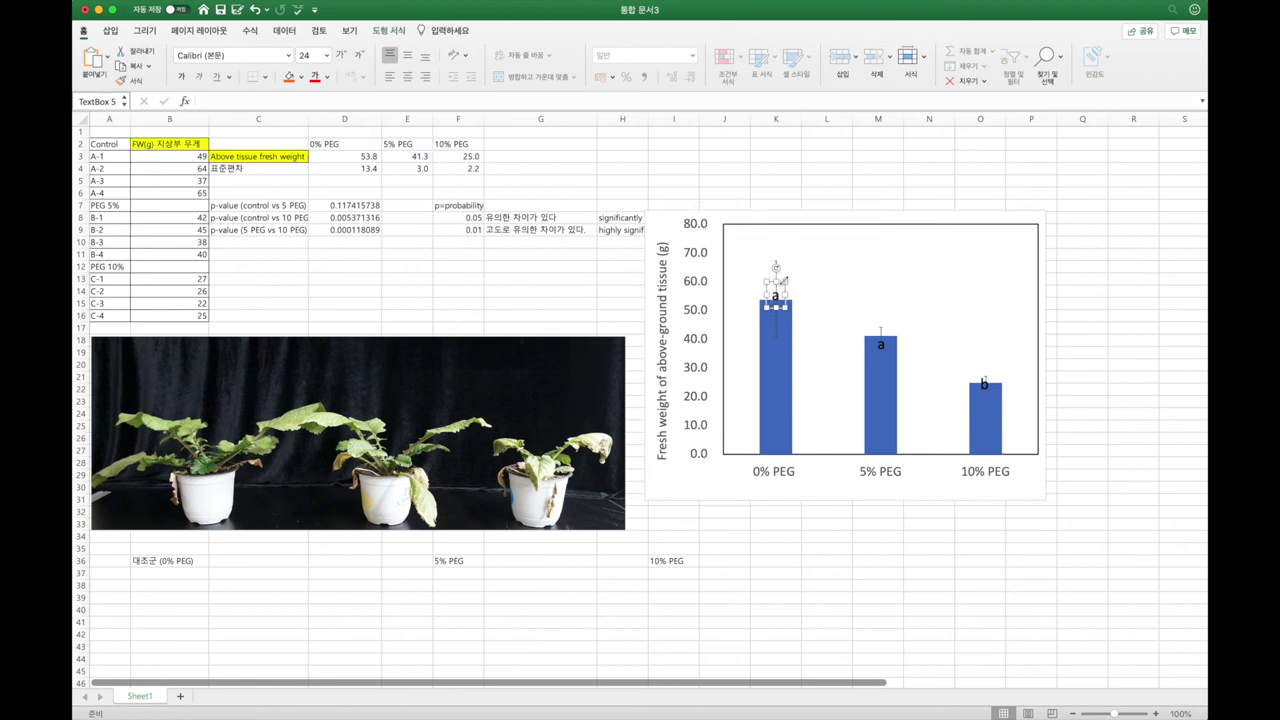
{"action": "key", "text": "super+z"}
Replace "above-ground tissue (g)" in the vertical axis title with "shoot (g)"
{"action": "left_click", "coordinate": [665, 340]}
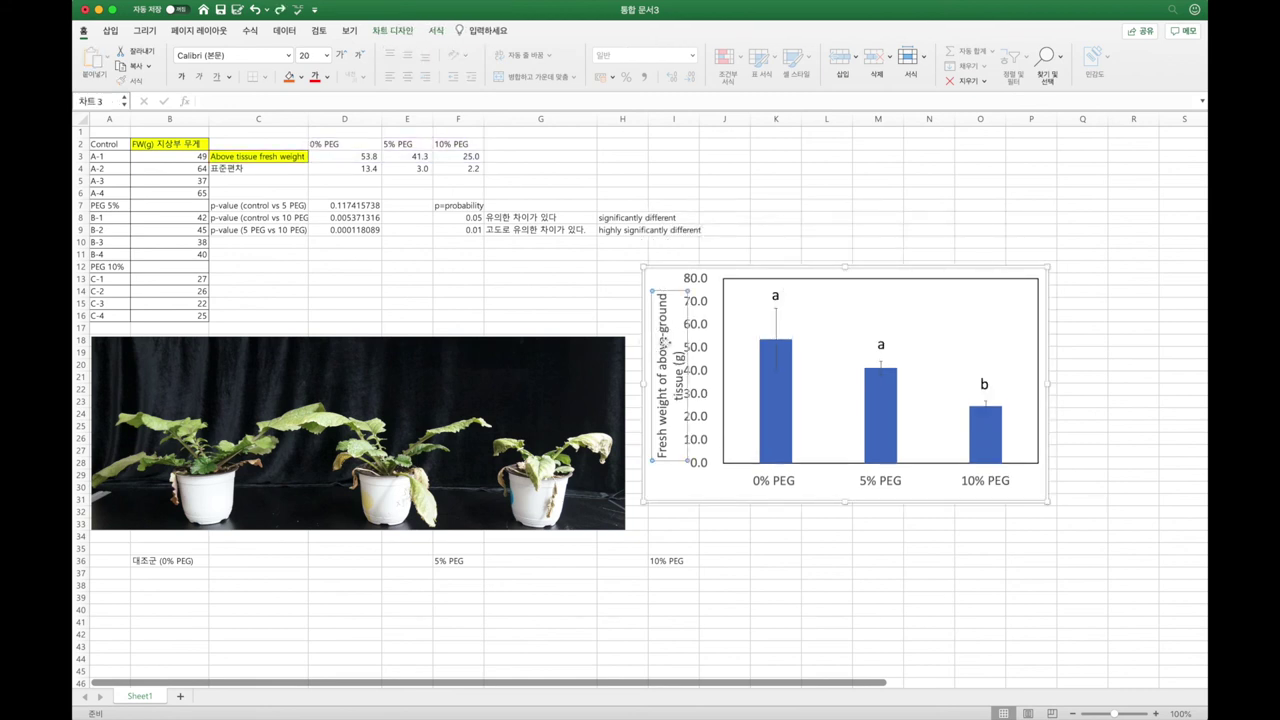
{"action": "double_click", "coordinate": [665, 340]}
{"action": "triple_click", "coordinate": [670, 450]}
{"action": "left_click_drag", "start_coordinate": [670, 450], "coordinate": [663, 370]}
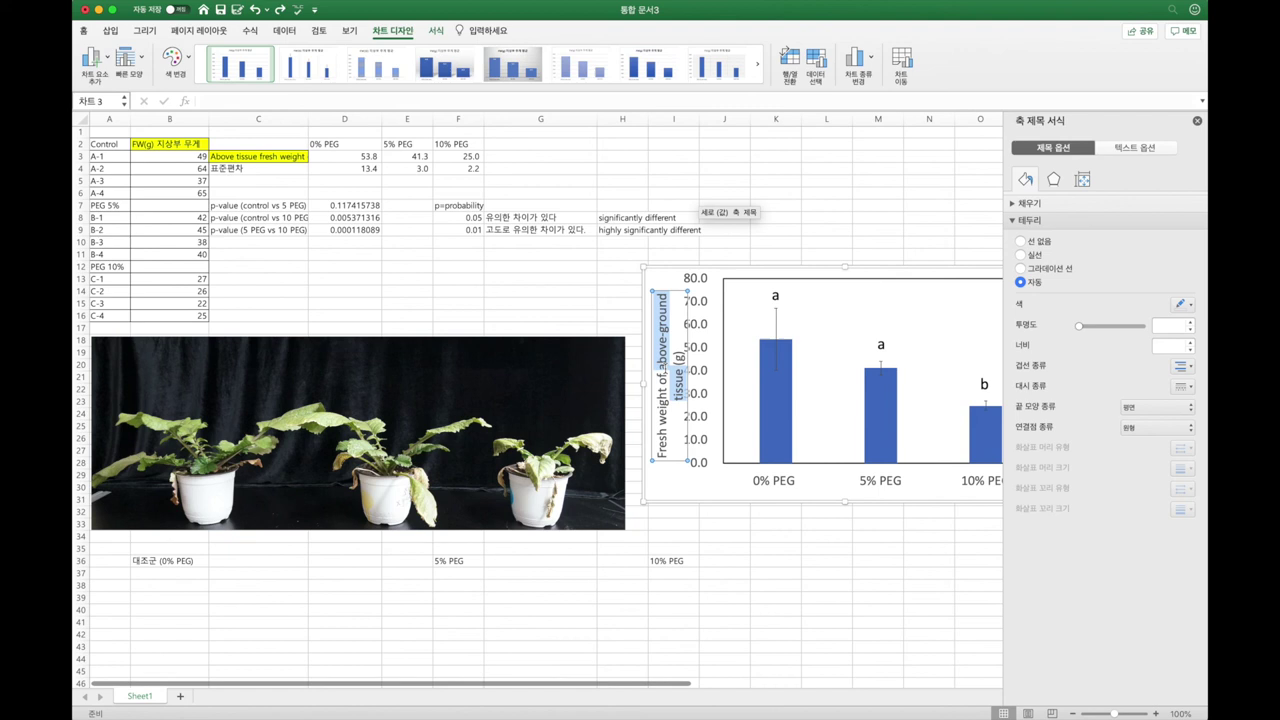
{"action": "type", "text": "shoot (g)"}
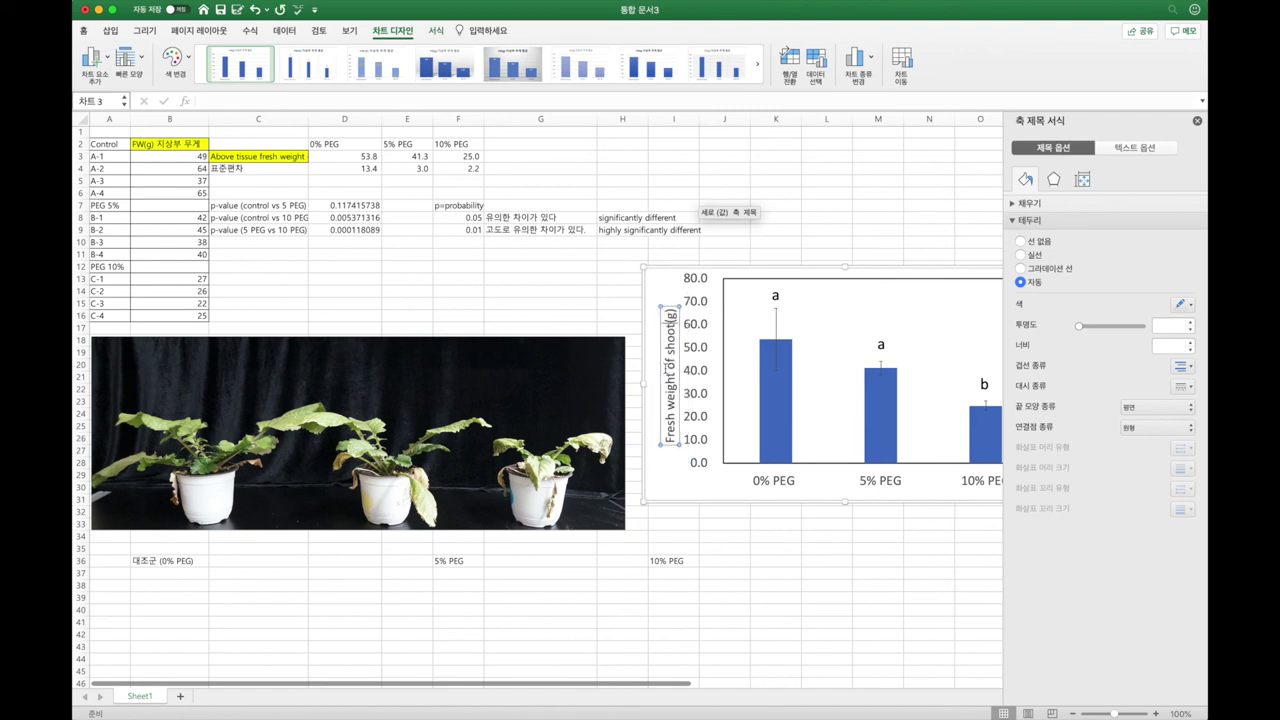
{"action": "key", "text": "Escape"}
{"action": "left_click", "coordinate": [797, 224]}
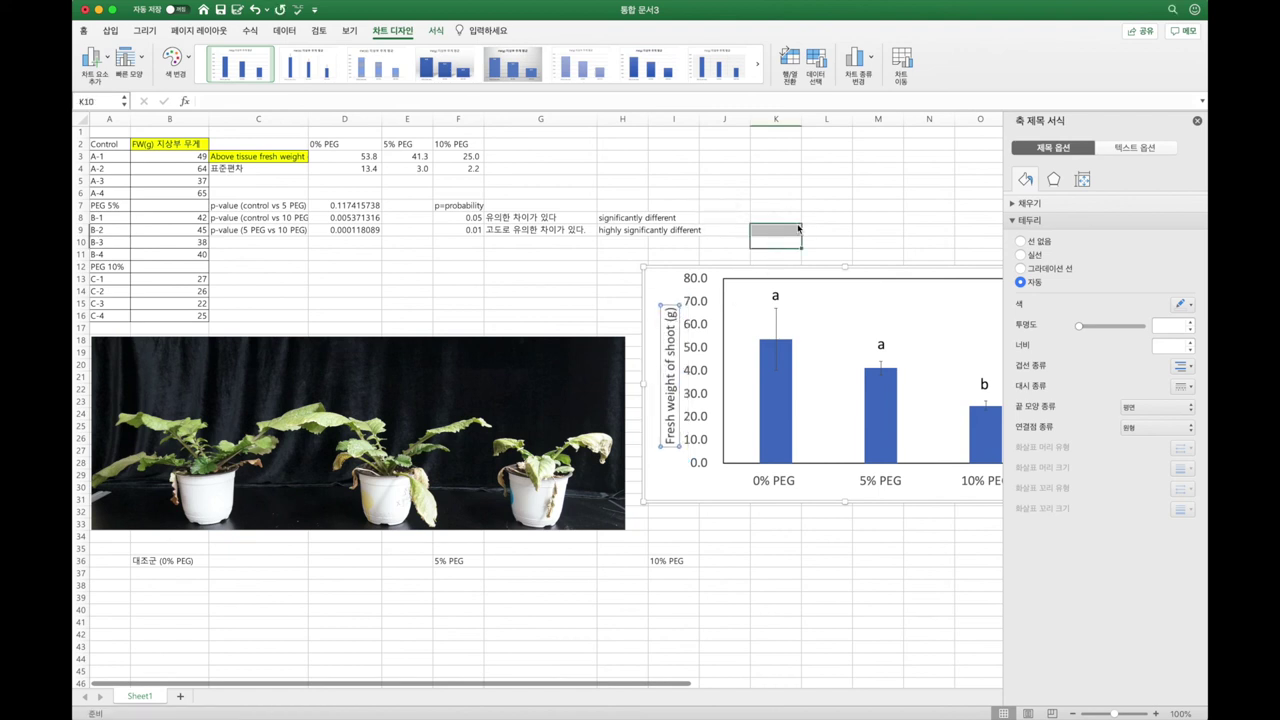
Nudge the vertical axis title slightly away from the axis numbers and close its formatting pane
{"action": "left_click", "coordinate": [663, 362]}
{"action": "left_click", "coordinate": [842, 198]}
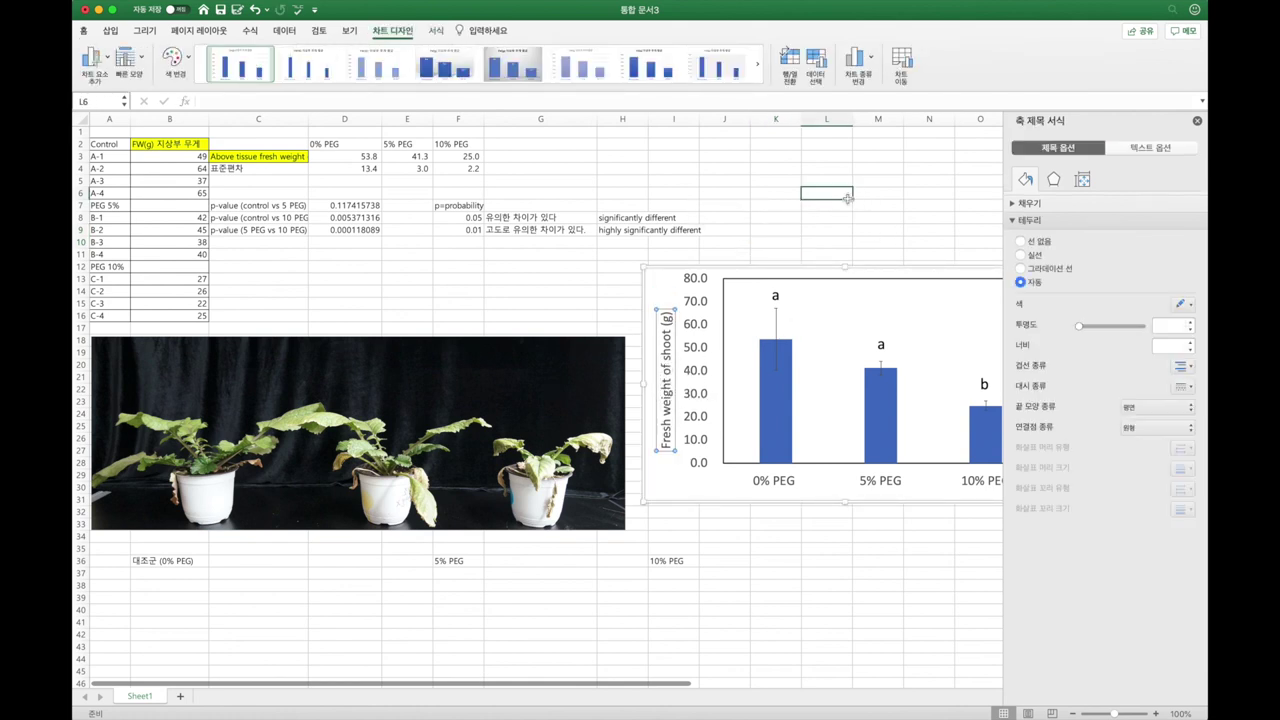
{"action": "left_click", "coordinate": [1198, 121]}
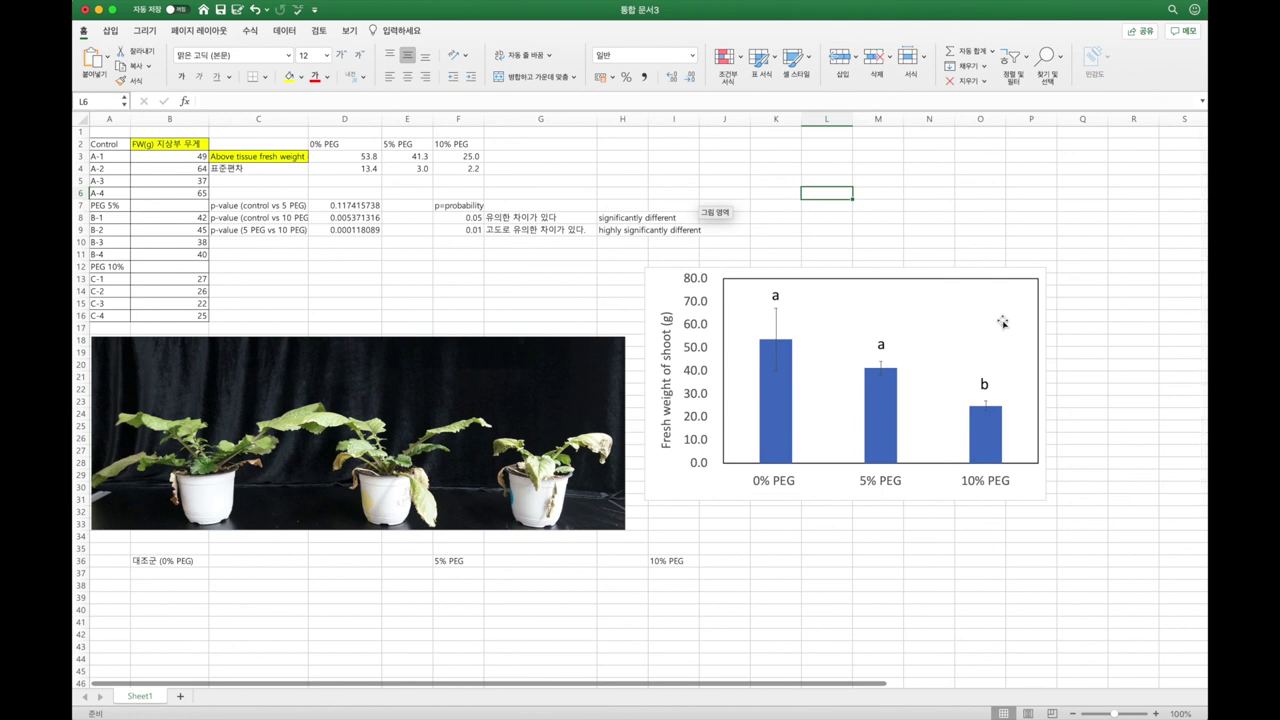
Enter the caption "Figure 1. Fresh weight of shoot treated by 0, 5, and 10%" in cell I33 below the chart
{"action": "left_click", "coordinate": [666, 397]}
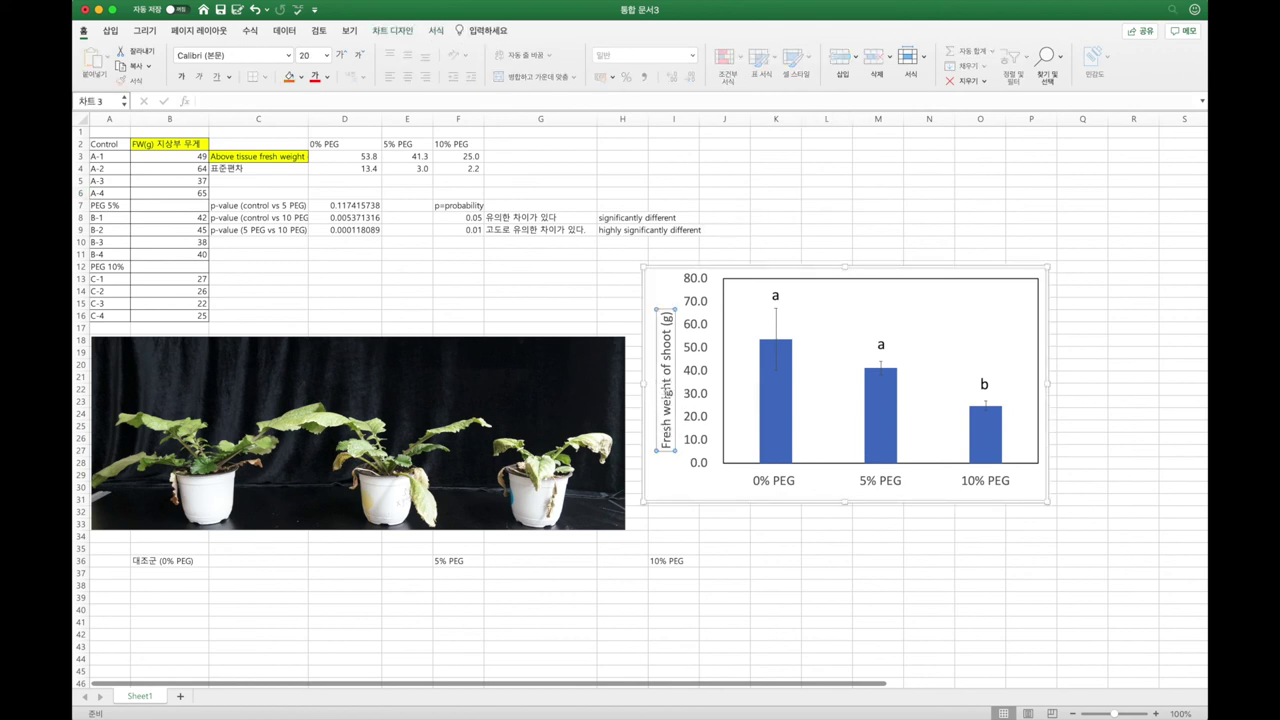
{"action": "left_click_drag", "start_coordinate": [664, 372], "coordinate": [671, 451]}
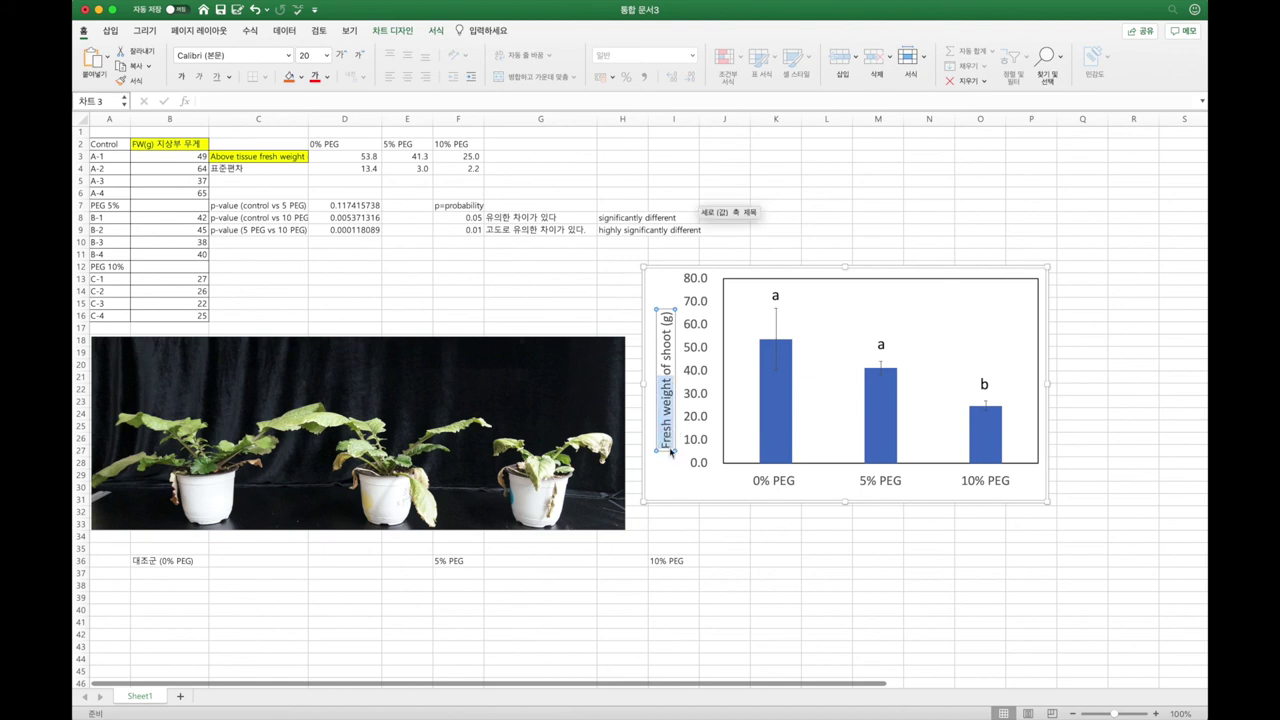
{"action": "left_click", "coordinate": [684, 525]}
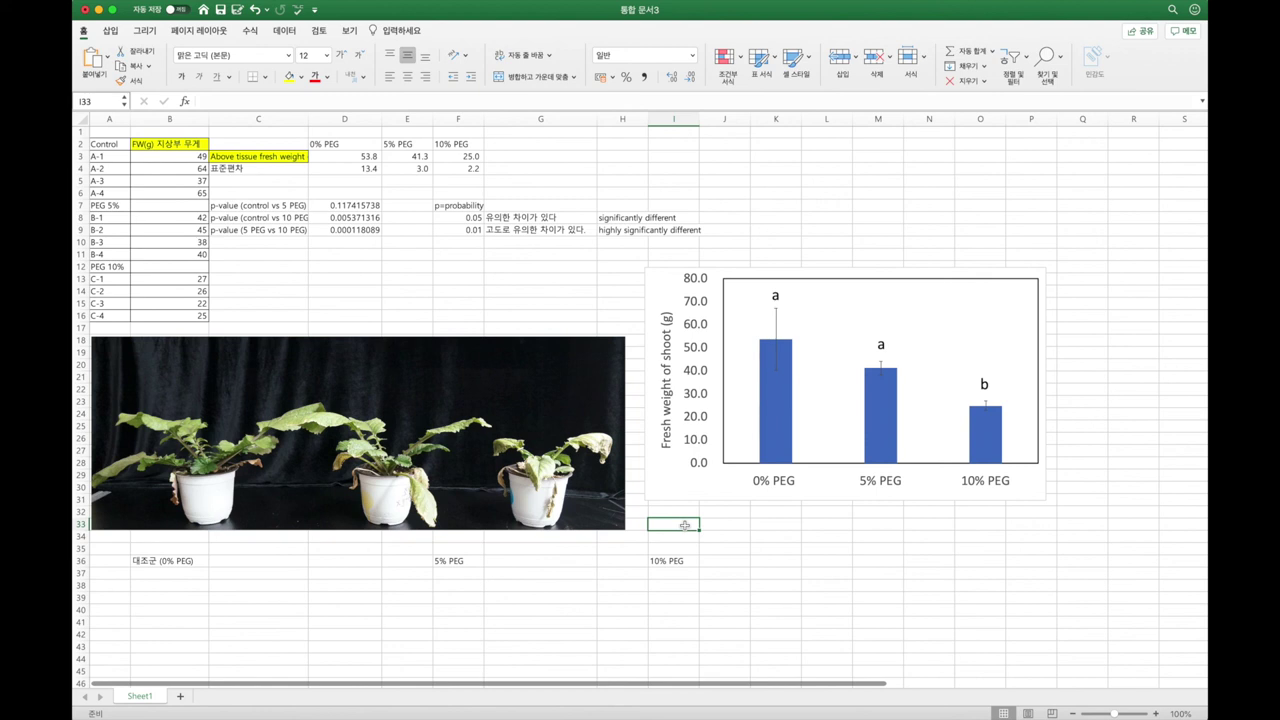
{"action": "type", "text": "Figure 1."}
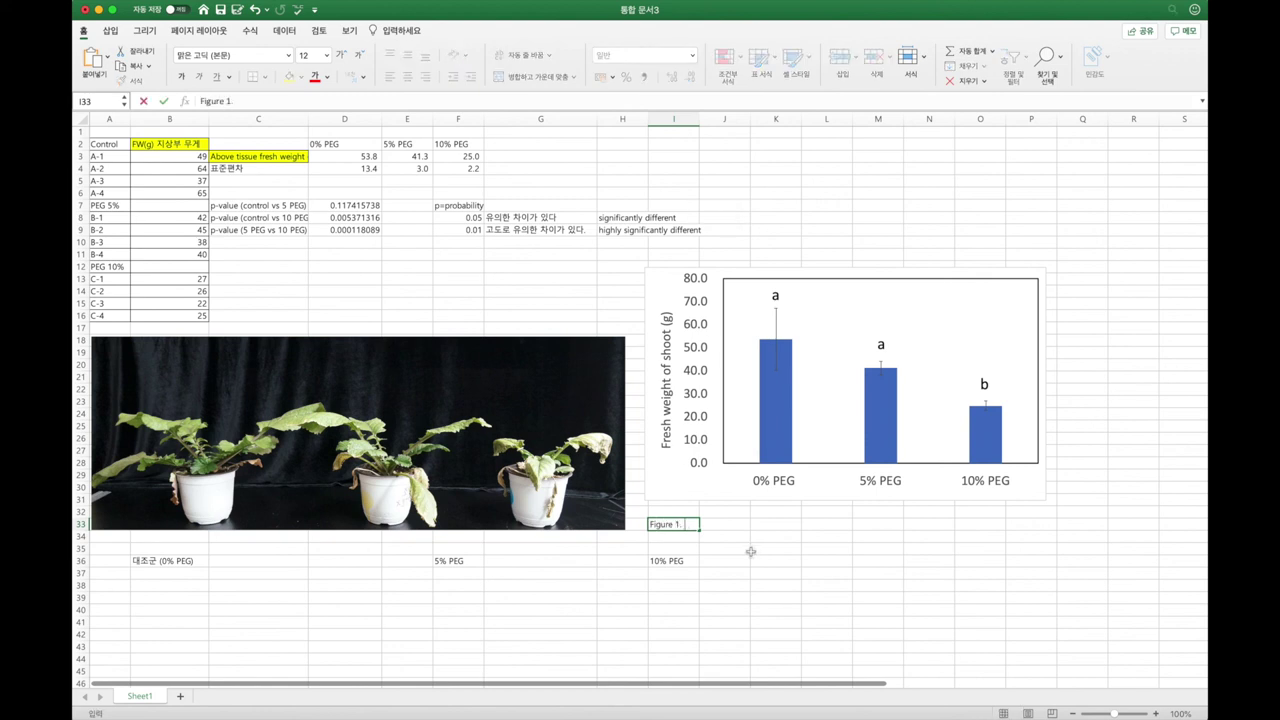
{"action": "type", "text": " Fresh weight of shoot"}
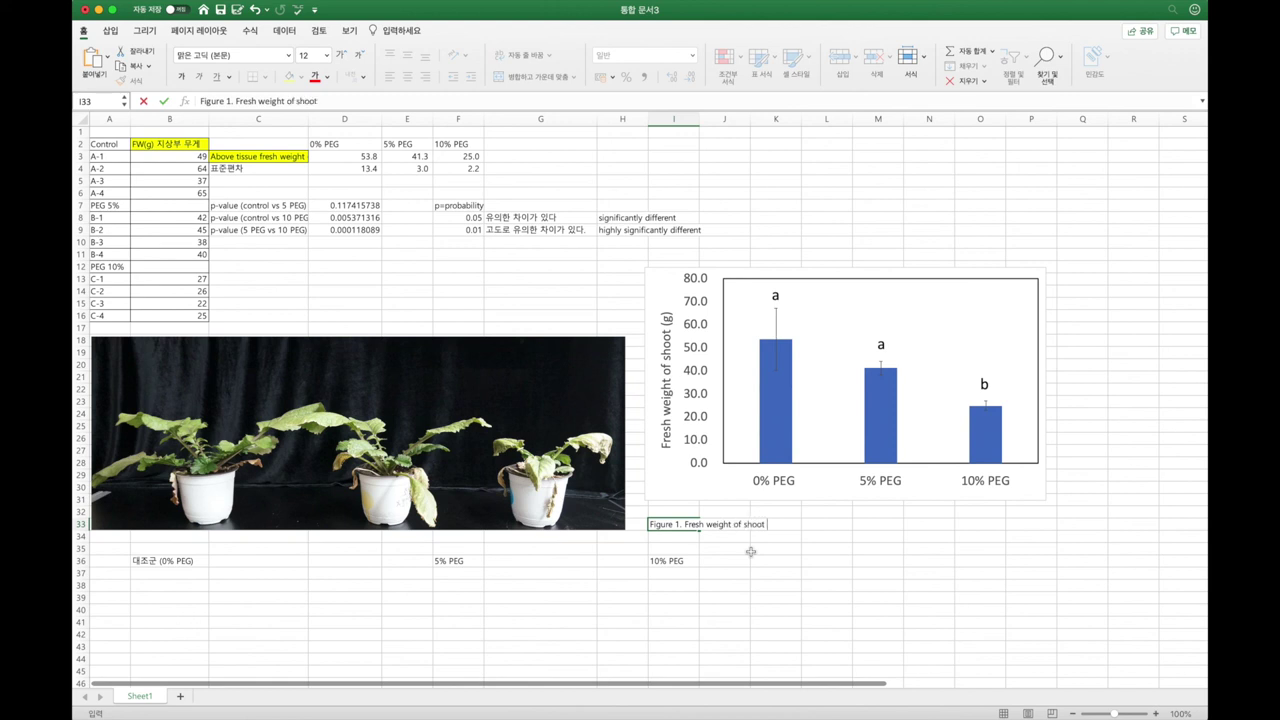
{"action": "type", "text": " treated by 0, 5, and 10%"}
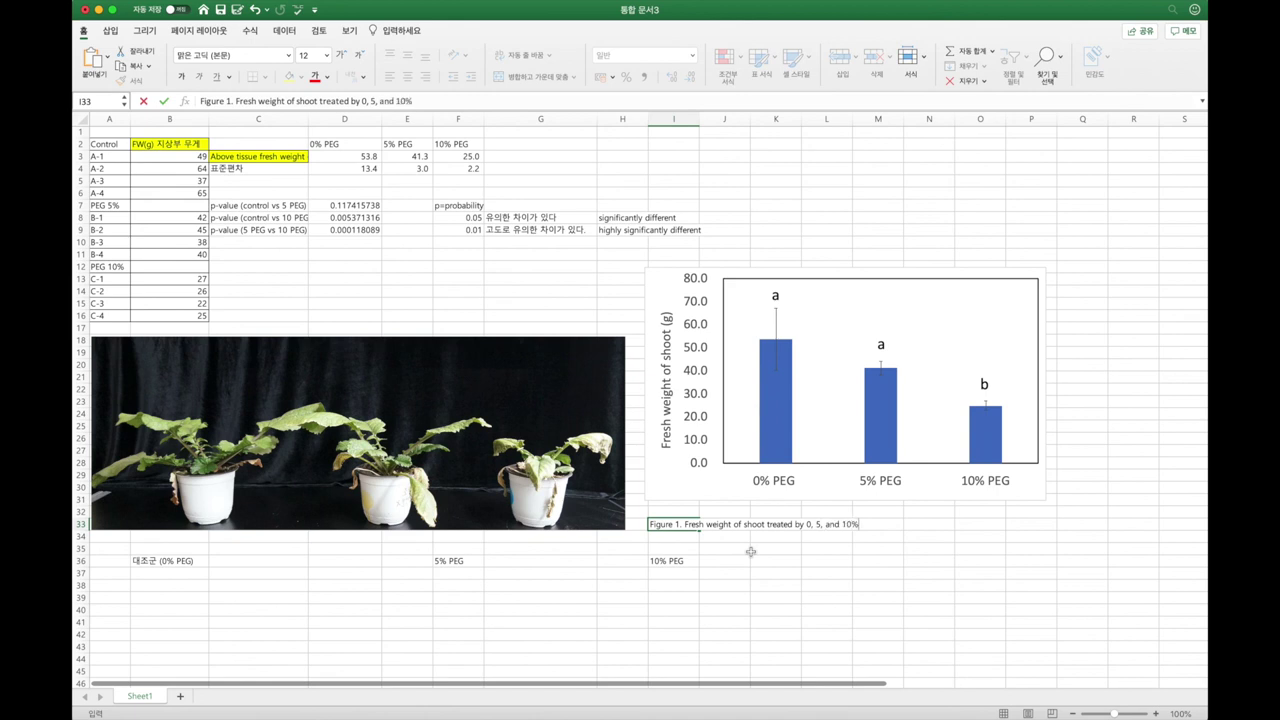
{"action": "key", "text": "Return"}
Extend the figure caption in I33 with "PEG treatments." after "10%"
{"action": "left_click", "coordinate": [658, 524]}
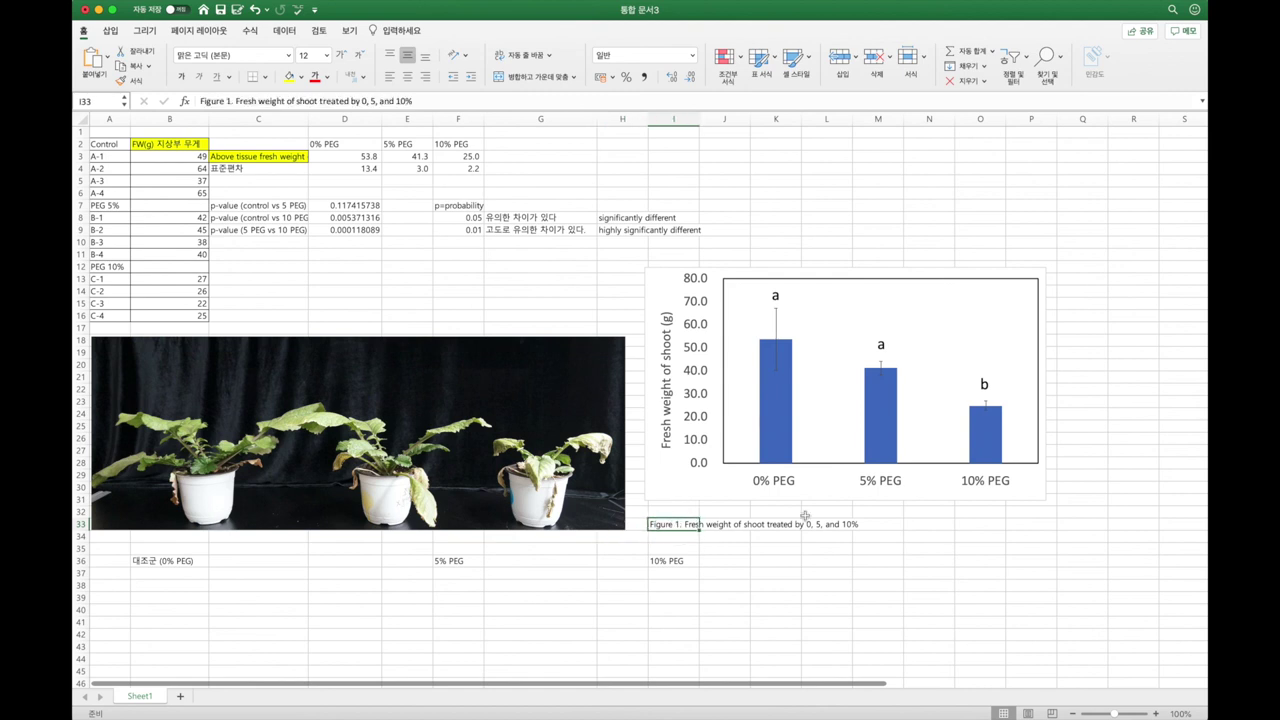
{"action": "left_click", "coordinate": [846, 524]}
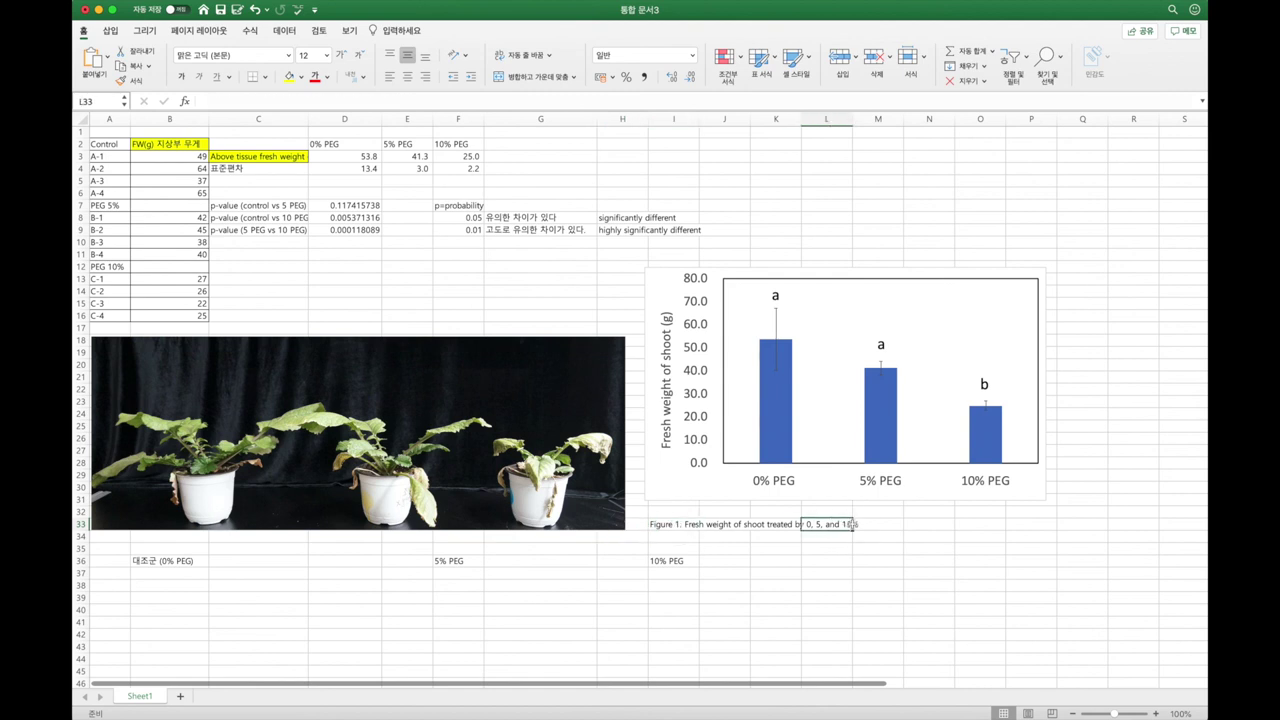
{"action": "left_click", "coordinate": [668, 524]}
{"action": "left_click", "coordinate": [412, 101]}
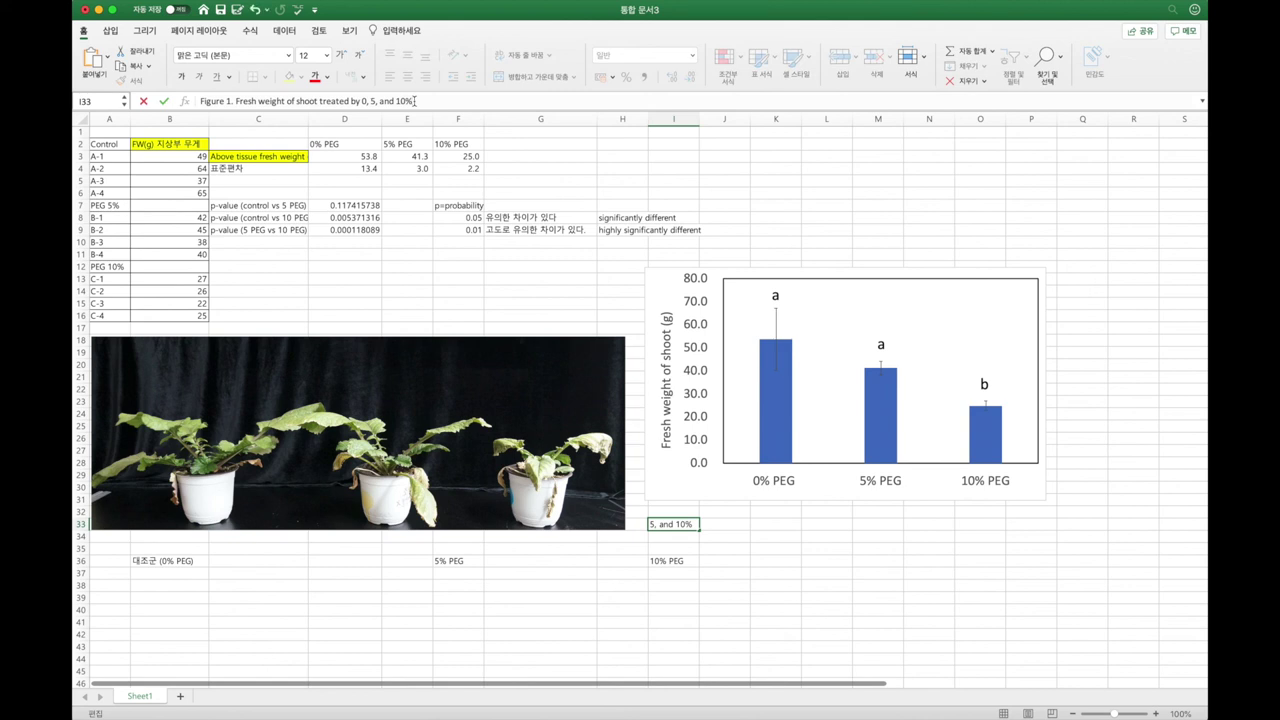
{"action": "type", "text": "PEG treatments."}
{"action": "key", "text": "Return"}
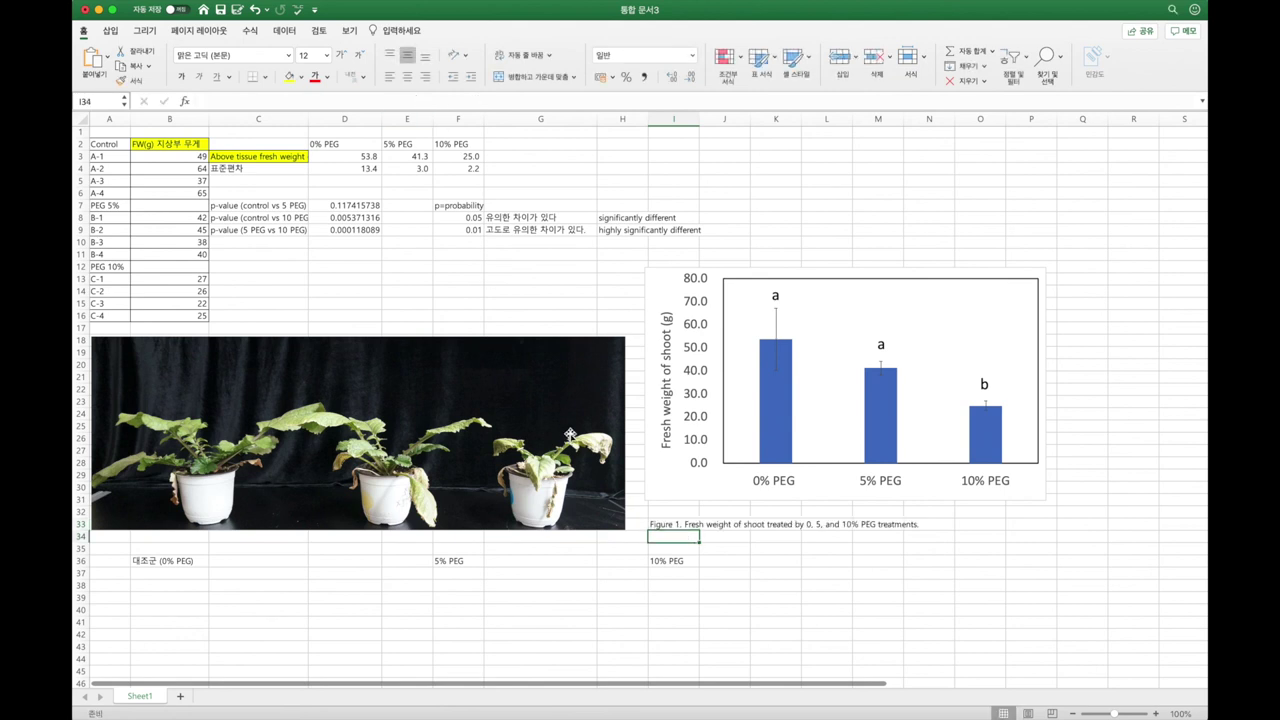
Insert "mustard" before "shoot" in the figure caption and end the sentence with "for 3 days."
{"action": "left_click", "coordinate": [663, 523]}
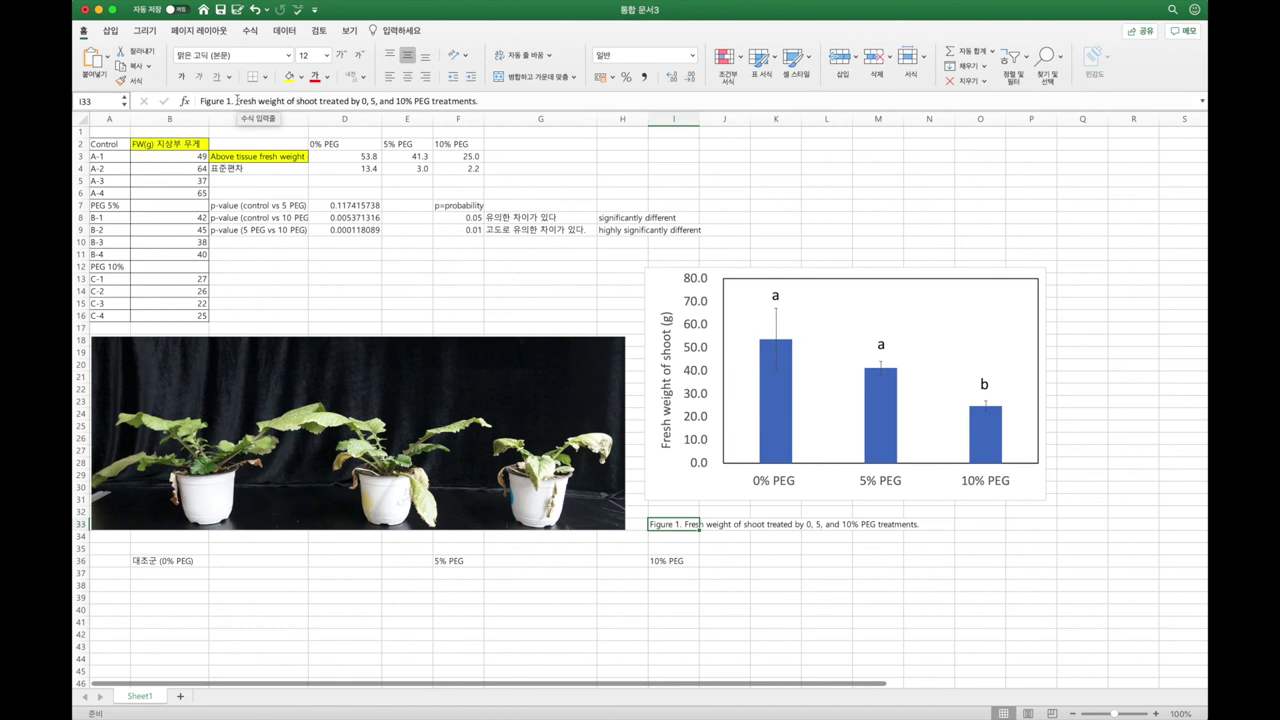
{"action": "left_click_drag", "start_coordinate": [237, 100], "coordinate": [300, 103]}
{"action": "left_click", "coordinate": [300, 103]}
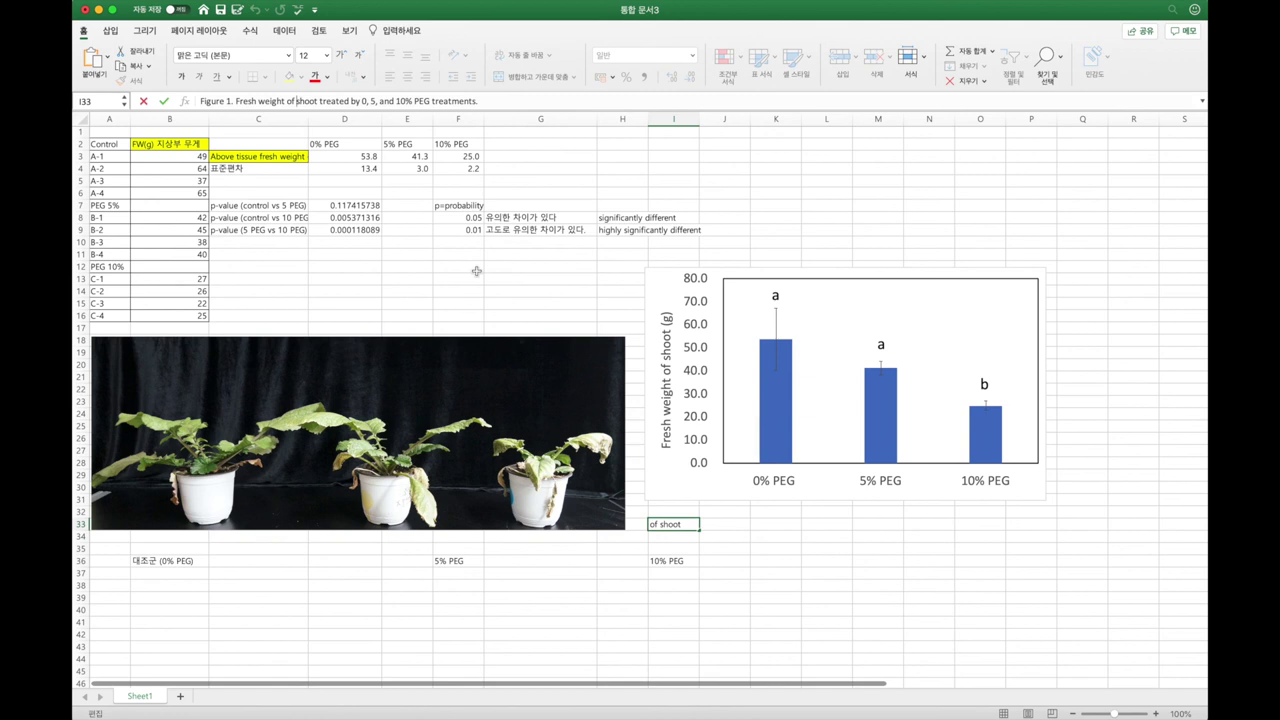
{"action": "type", "text": "mustard"}
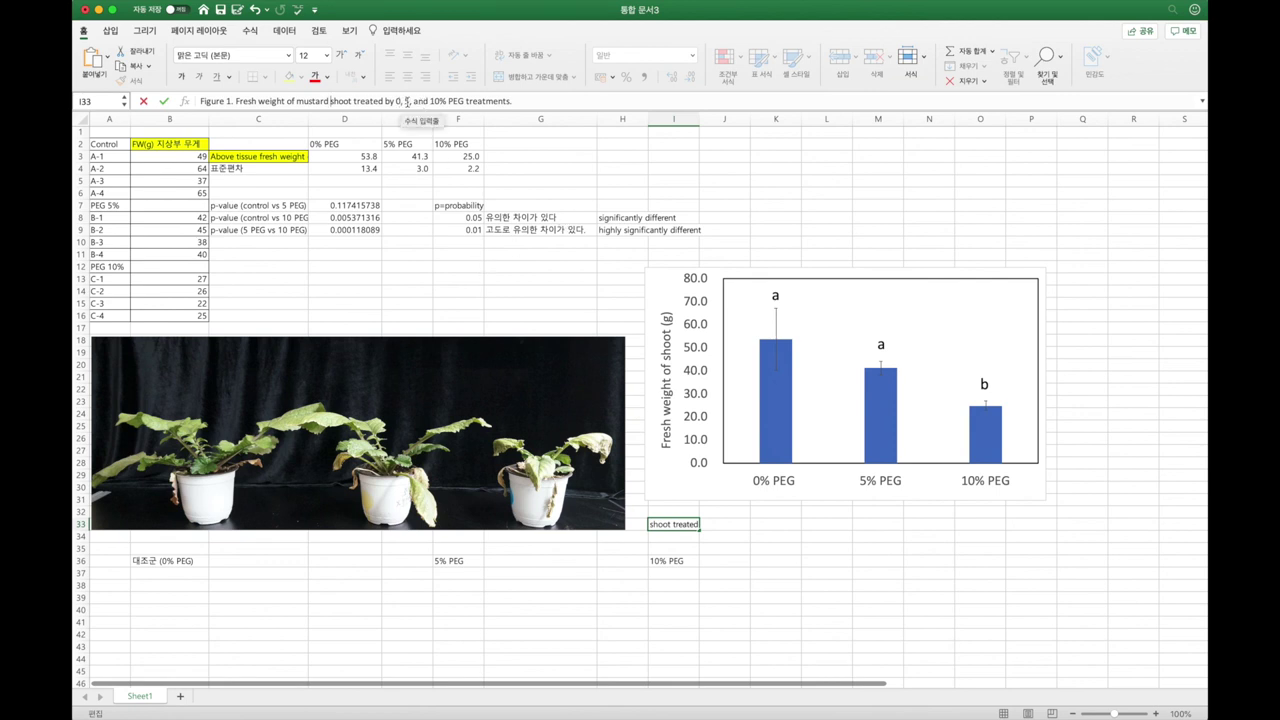
{"action": "left_click", "coordinate": [512, 101]}
{"action": "type", "text": "f"}
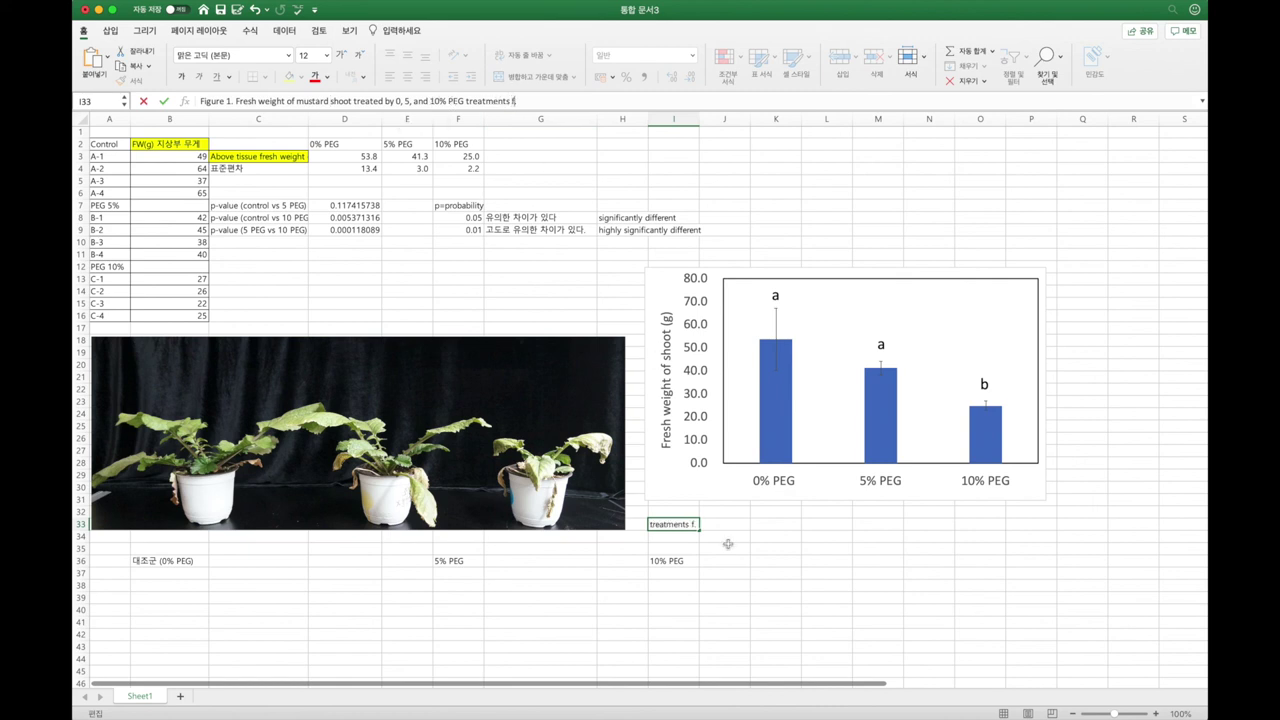
{"action": "type", "text": "or 3 days."}
Add the species name "(Brassica juncea)" after "mustard" in the figure caption
{"action": "left_click", "coordinate": [332, 101]}
{"action": "type", "text": "("}
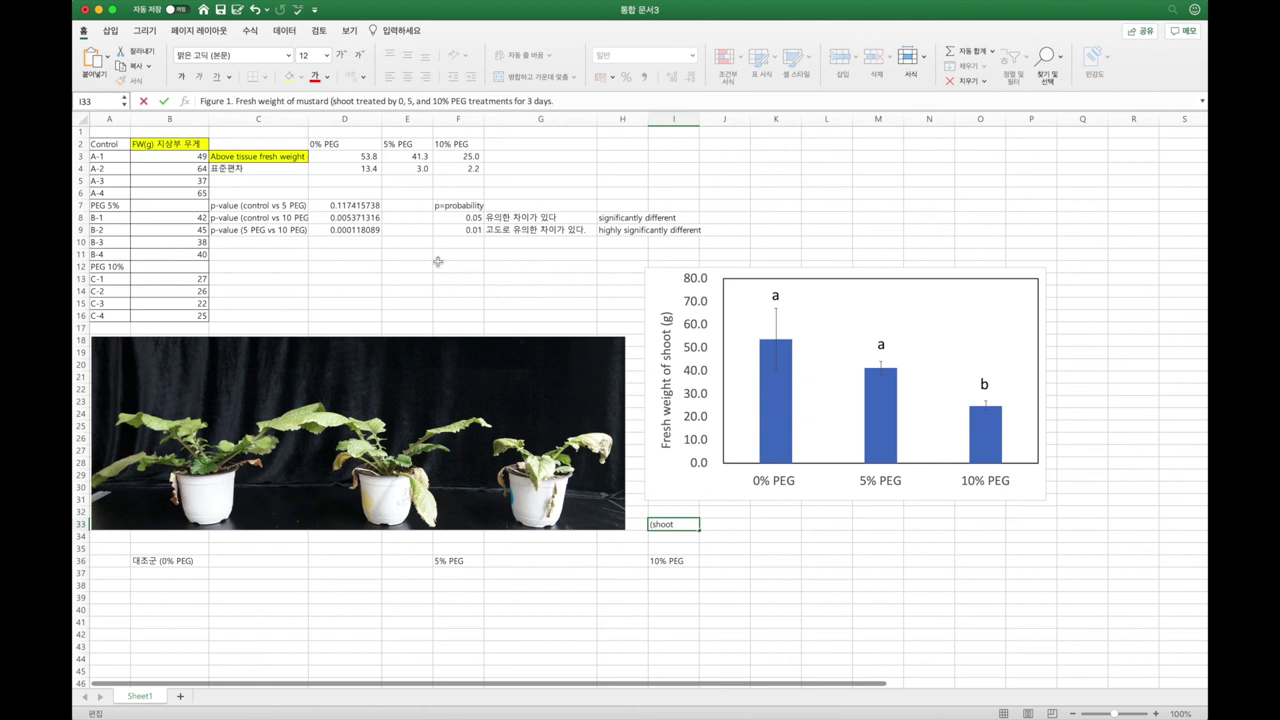
{"action": "type", "text": "Brad"}
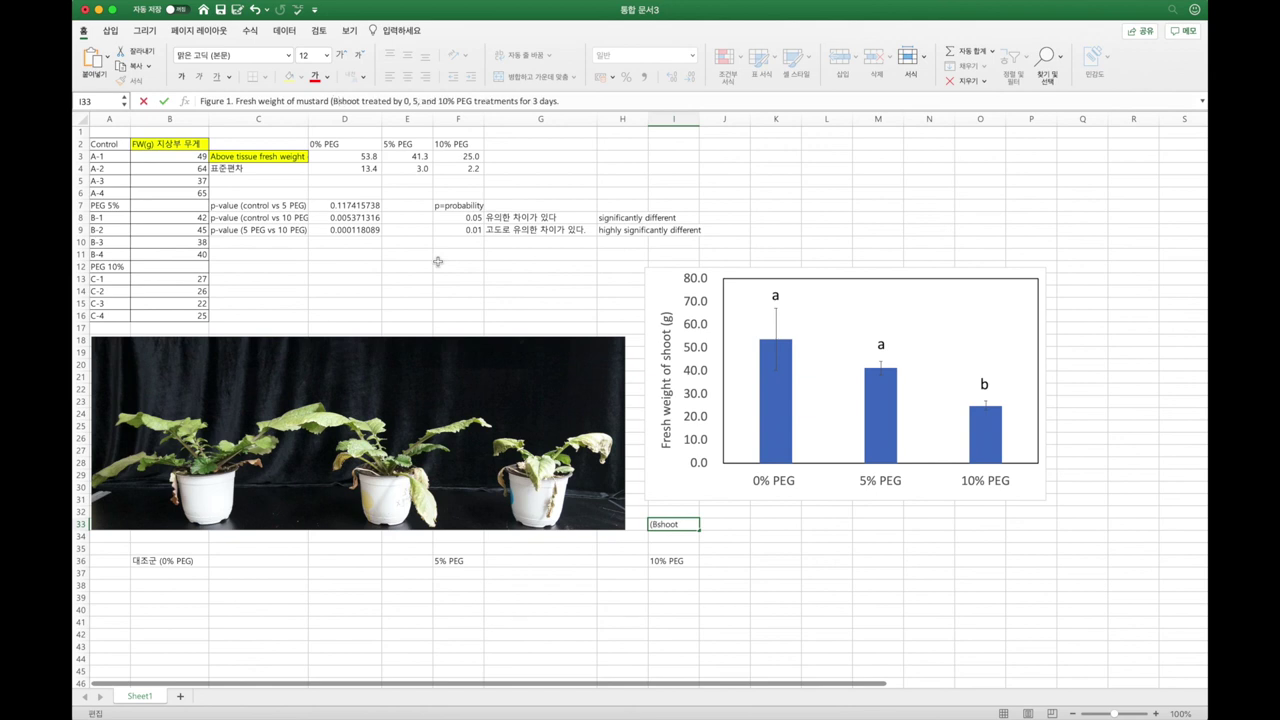
{"action": "key", "text": "BackSpace"}
{"action": "type", "text": "ssica "}
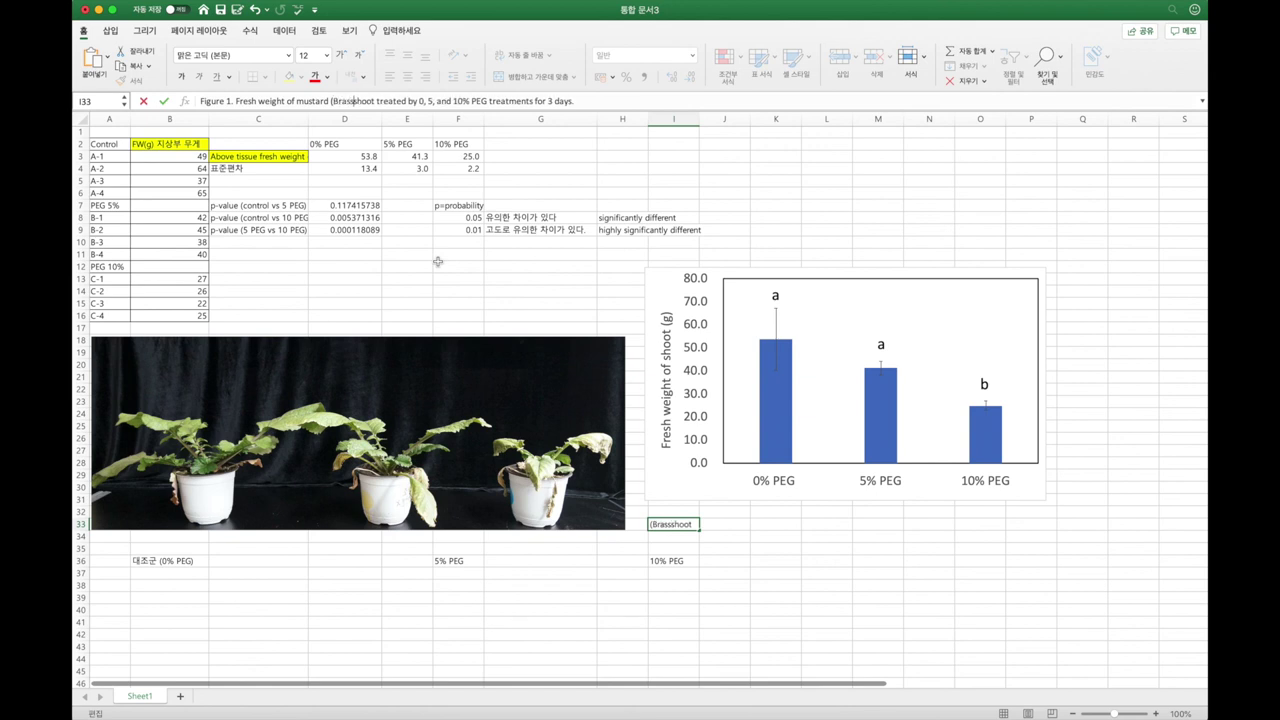
{"action": "type", "text": "juncea"}
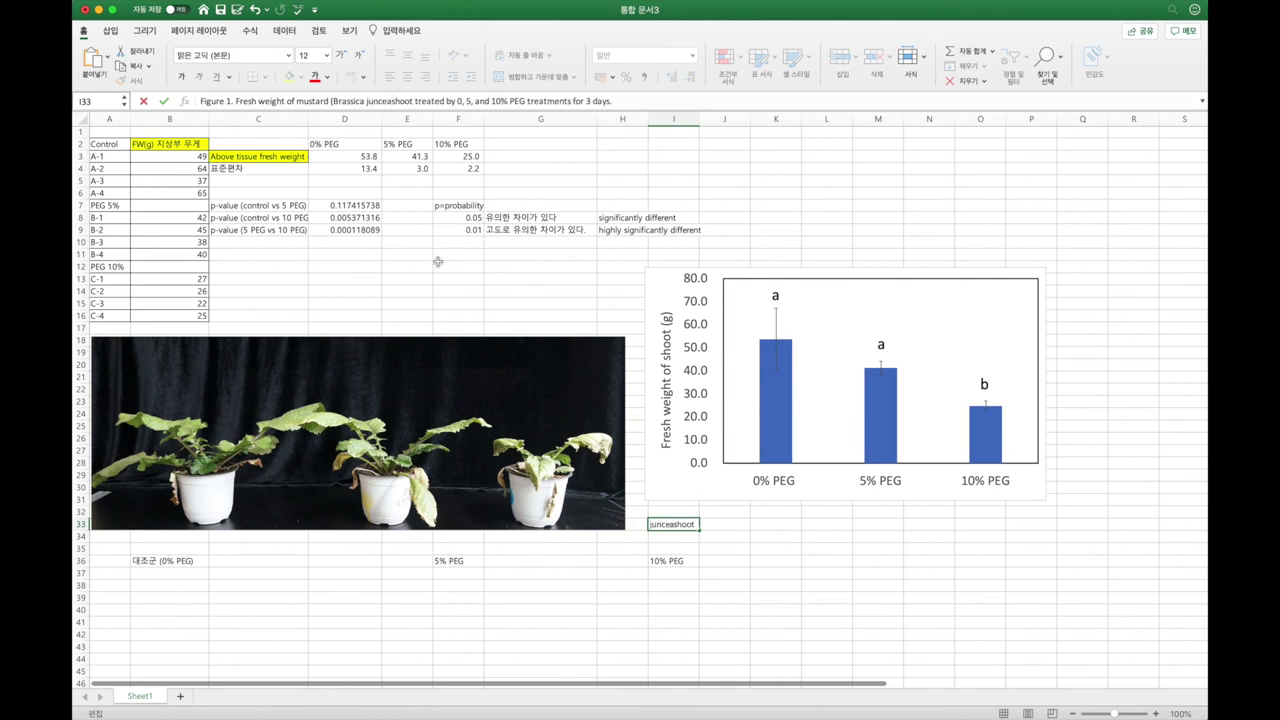
{"action": "type", "text": ")"}
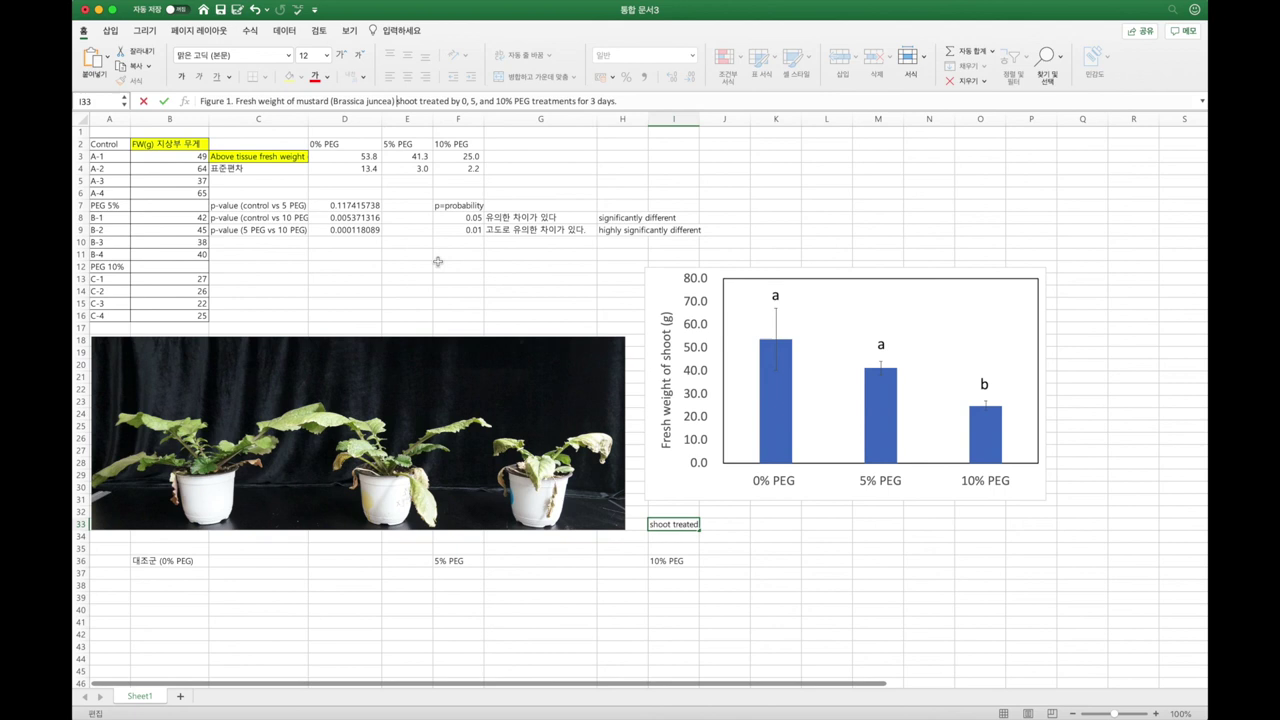
Italicise the species name "Brassica juncea" in the figure caption and commit the cell
{"action": "key", "text": "Left"}
{"action": "key", "text": "Left"}
{"action": "key", "text": "shift+Left"}
{"action": "key", "text": "shift+Left"}
{"action": "key", "text": "shift+Left"}
{"action": "key", "text": "shift+Left"}
{"action": "key", "text": "shift+Left"}
{"action": "key", "text": "shift+Left"}
{"action": "key", "text": "shift+Left"}
{"action": "key", "text": "shift+Left"}
{"action": "key", "text": "shift+Left"}
{"action": "key", "text": "shift+Left"}
{"action": "key", "text": "shift+Left"}
{"action": "key", "text": "shift+Left"}
{"action": "key", "text": "shift+Left"}
{"action": "key", "text": "shift+Left"}
{"action": "key", "text": "shift+Left"}
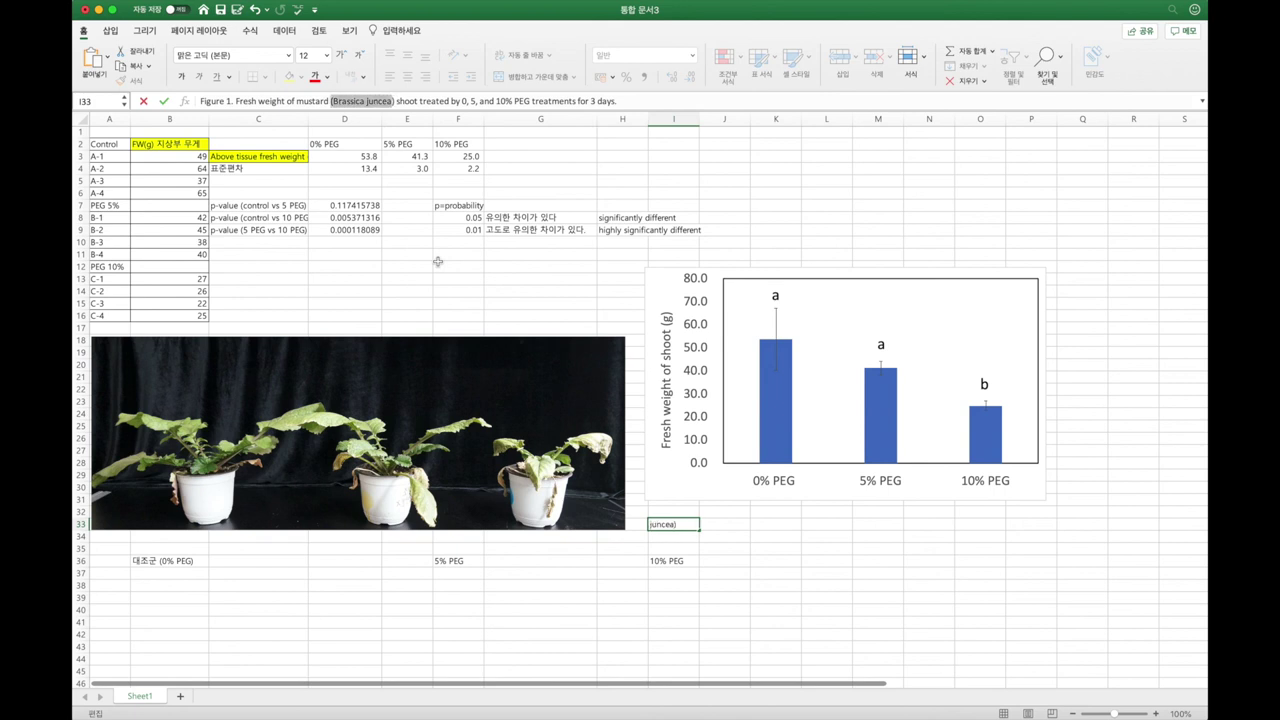
{"action": "key", "text": "super+i"}
{"action": "key", "text": "Return"}
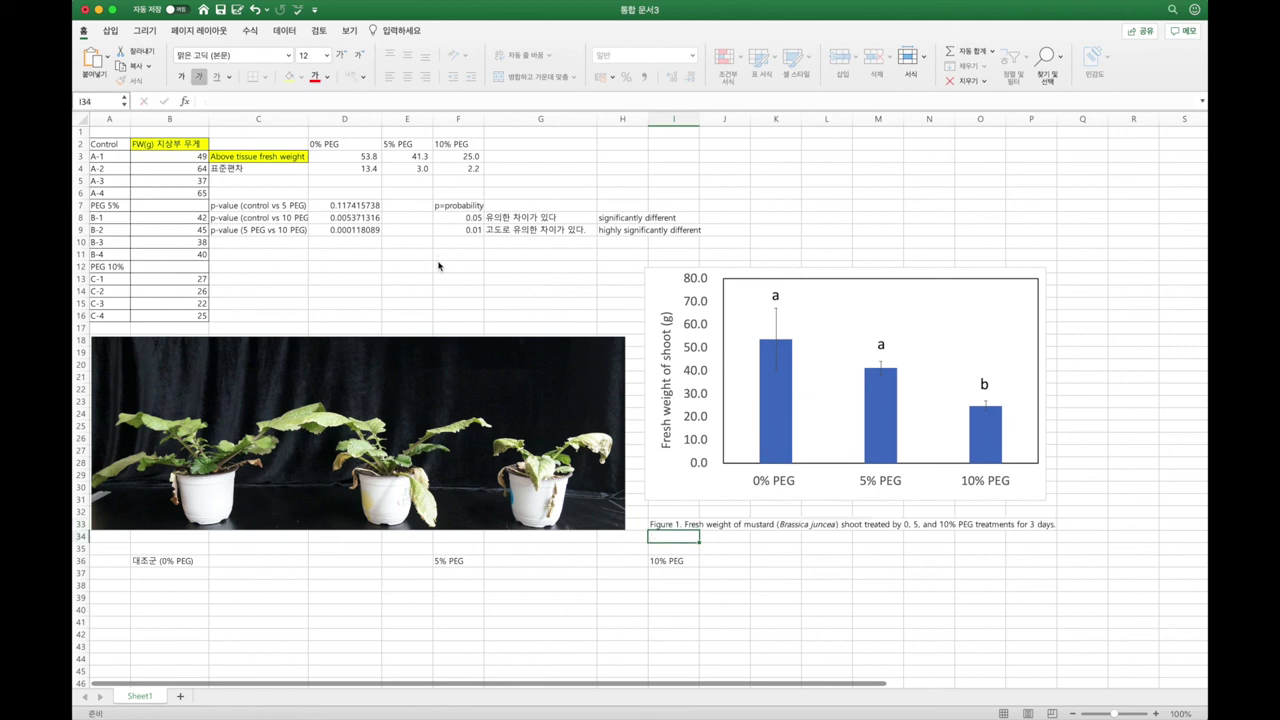
{"action": "left_click", "coordinate": [825, 535]}
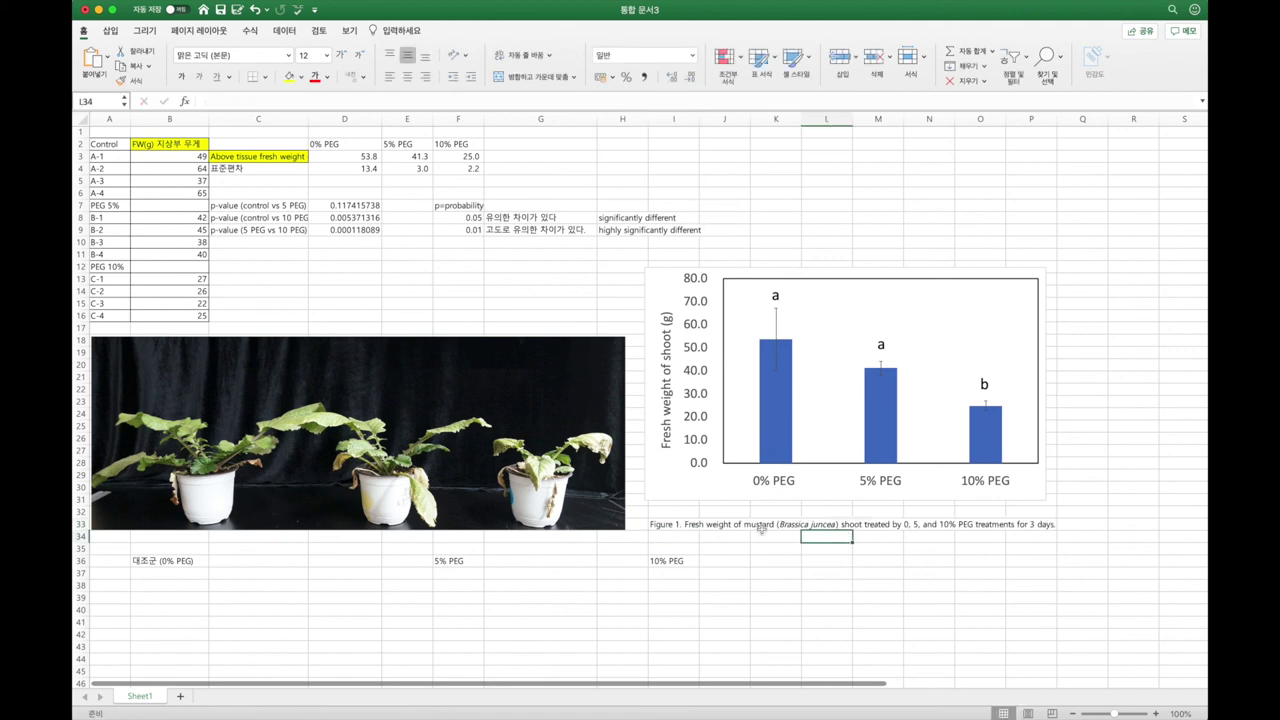
{"action": "left_click", "coordinate": [897, 612]}
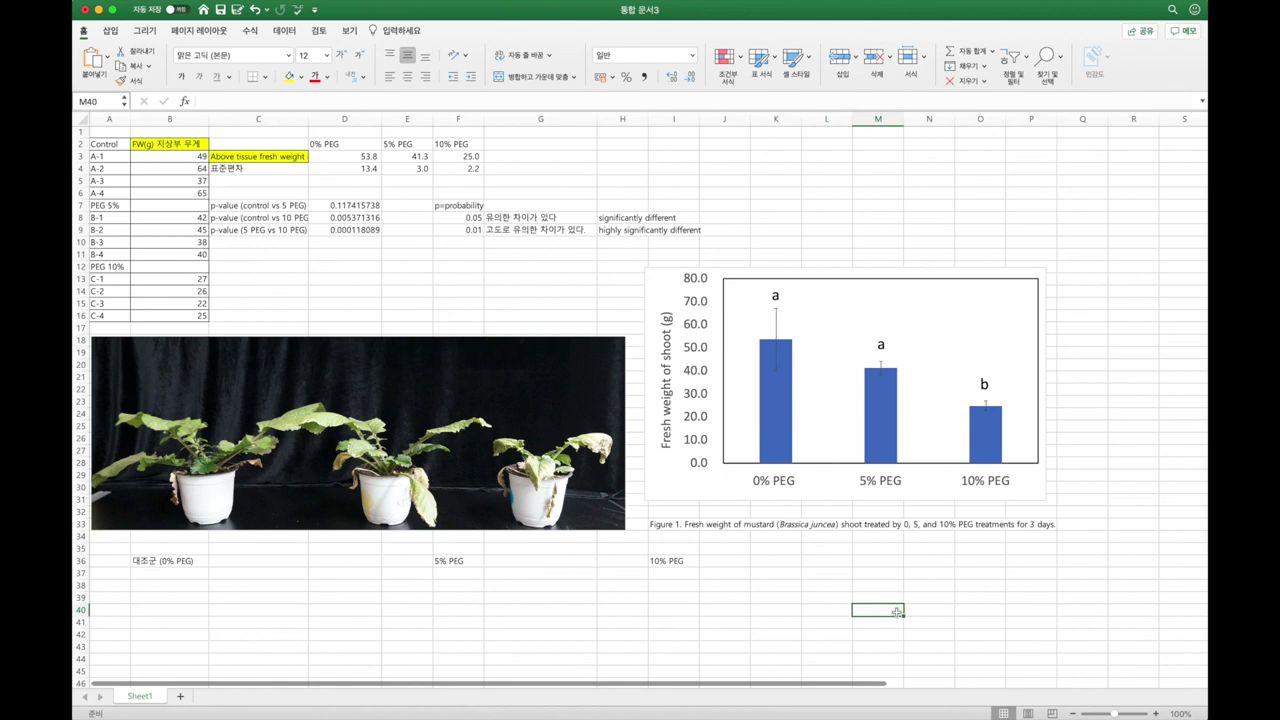
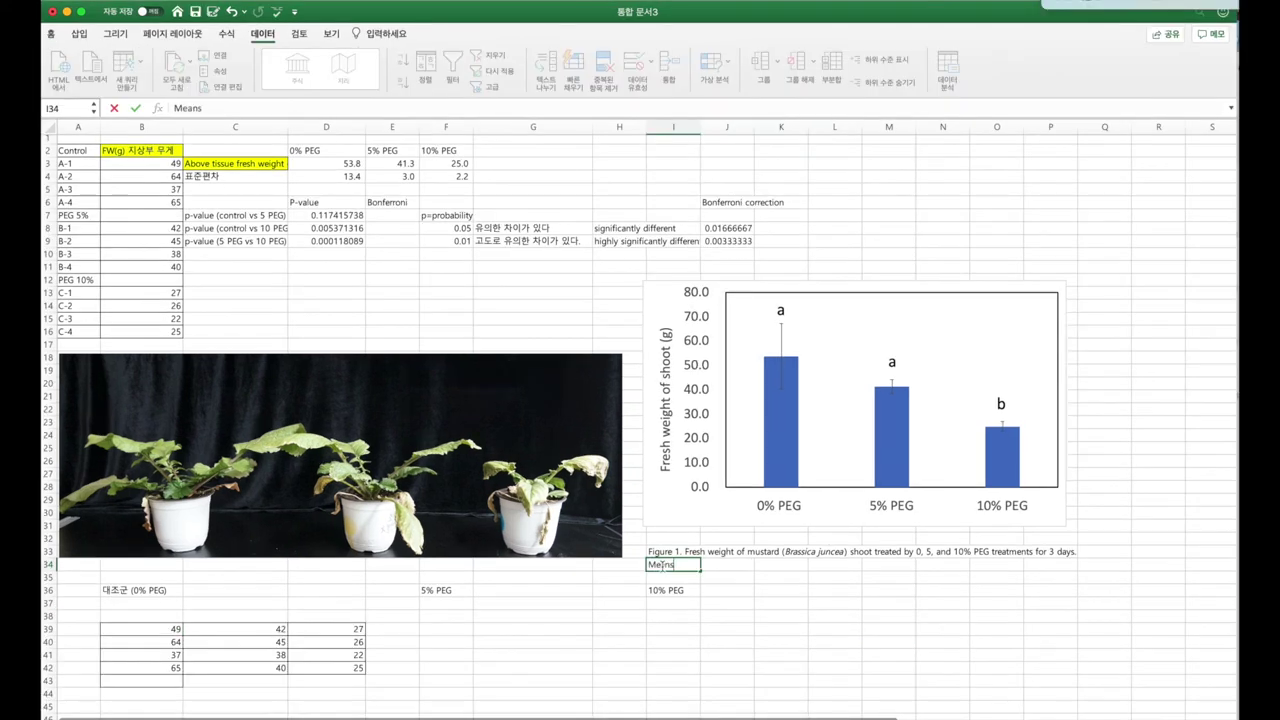
Complete I34's note: means with different letters above bars differ significantly, using an ANOVA with Bonferroni correction for paired comparisons, p < 0.05
{"action": "type", "text": "with different letters above bars are significantly different"}
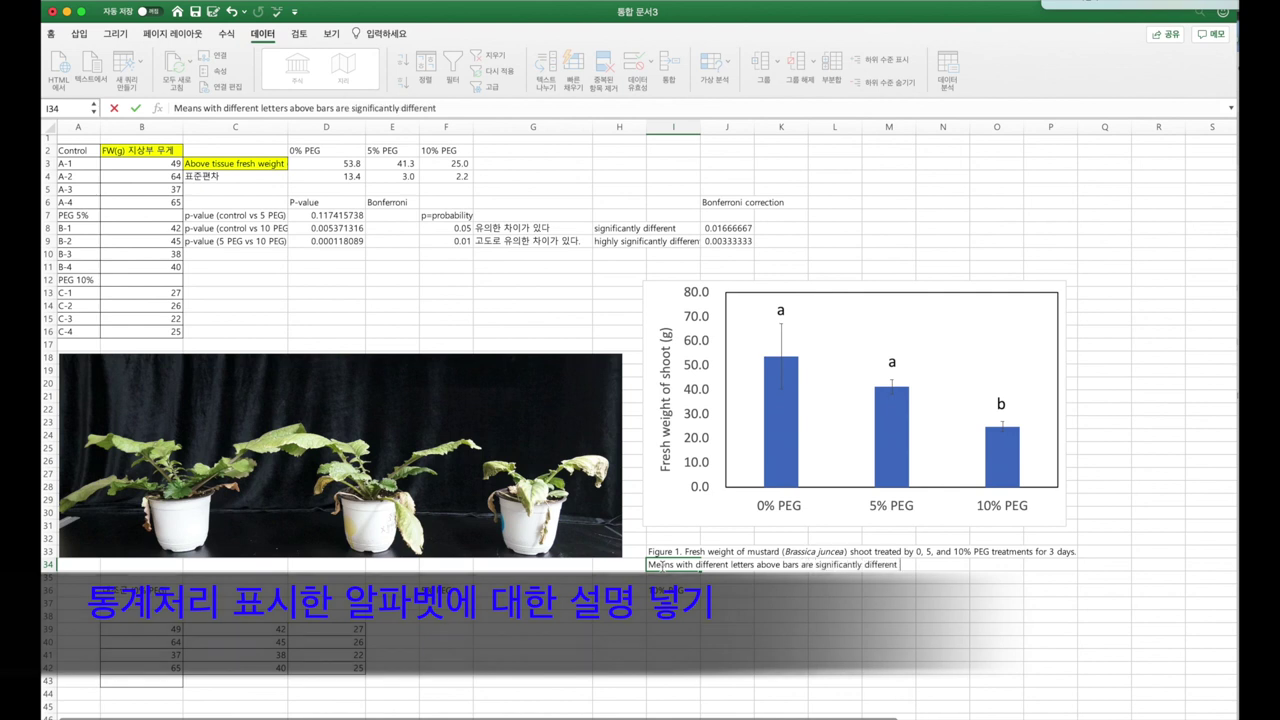
{"action": "type", "text": " from each other, using an ANOVA to test with Bonferroni correction for paired comparisions, p < 0.05."}
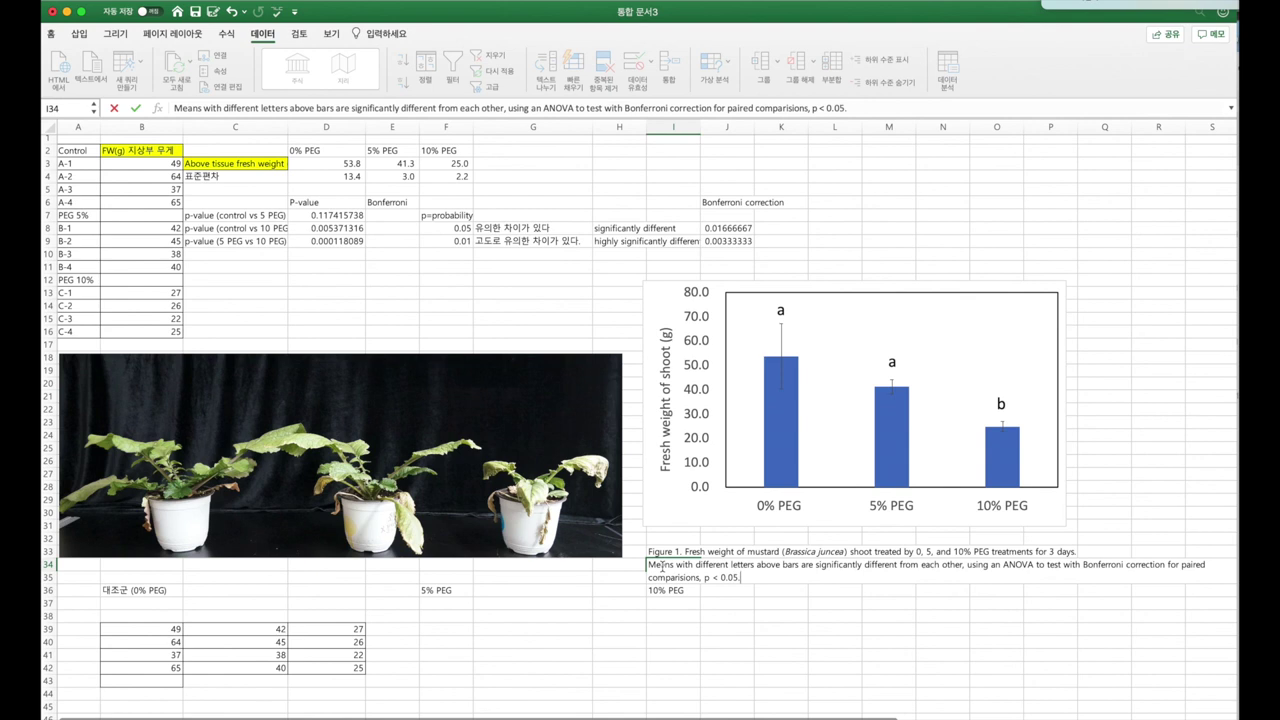
{"action": "key", "text": "Return"}
Review the t-test p-value rows, the significance level labels and the Bonferroni correction values in rows 6 to 9
{"action": "scroll", "coordinate": [346, 653], "scroll_direction": "right", "scroll_amount": 2}
{"action": "left_click_drag", "start_coordinate": [150, 217], "coordinate": [174, 243]}
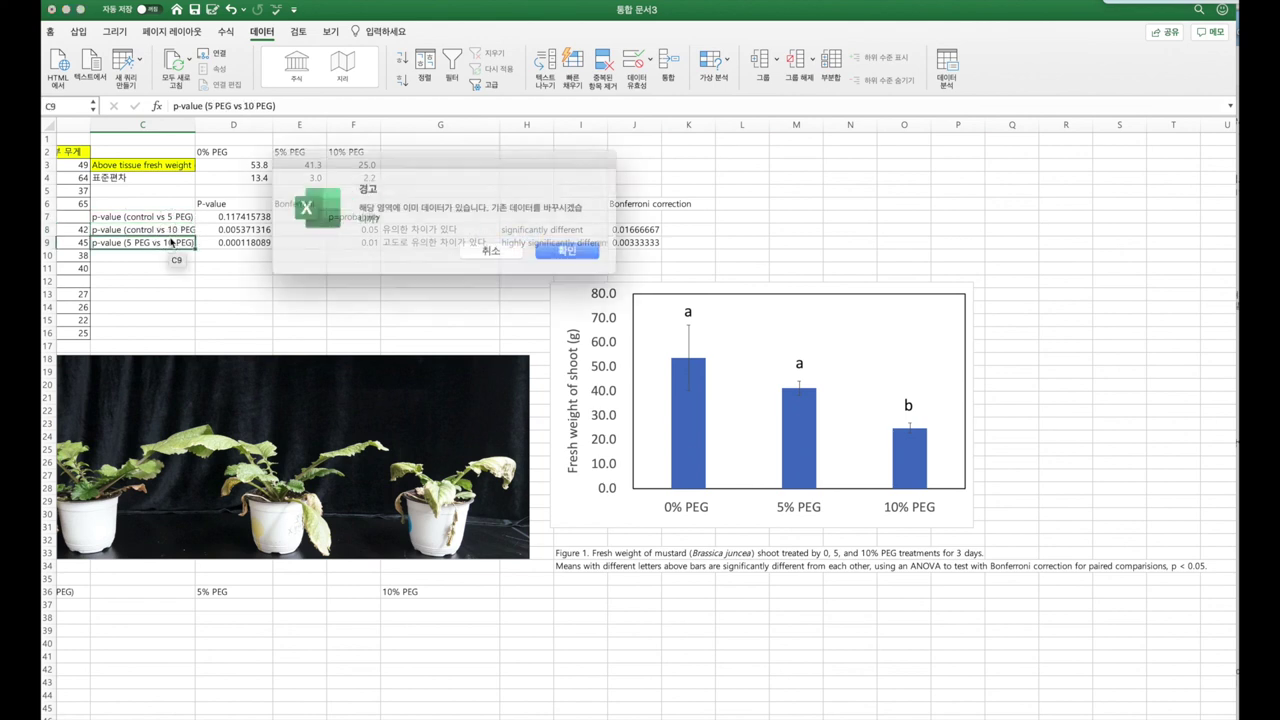
{"action": "left_click", "coordinate": [485, 246]}
{"action": "left_click", "coordinate": [142, 214]}
{"action": "mouse_move", "coordinate": [142, 214]}
{"action": "left_mouse_down"}
{"action": "mouse_move", "coordinate": [142, 243]}
{"action": "mouse_move", "coordinate": [171, 229]}
{"action": "mouse_move", "coordinate": [171, 245]}
{"action": "mouse_move", "coordinate": [555, 243]}
{"action": "left_mouse_up"}
{"action": "left_click", "coordinate": [225, 204]}
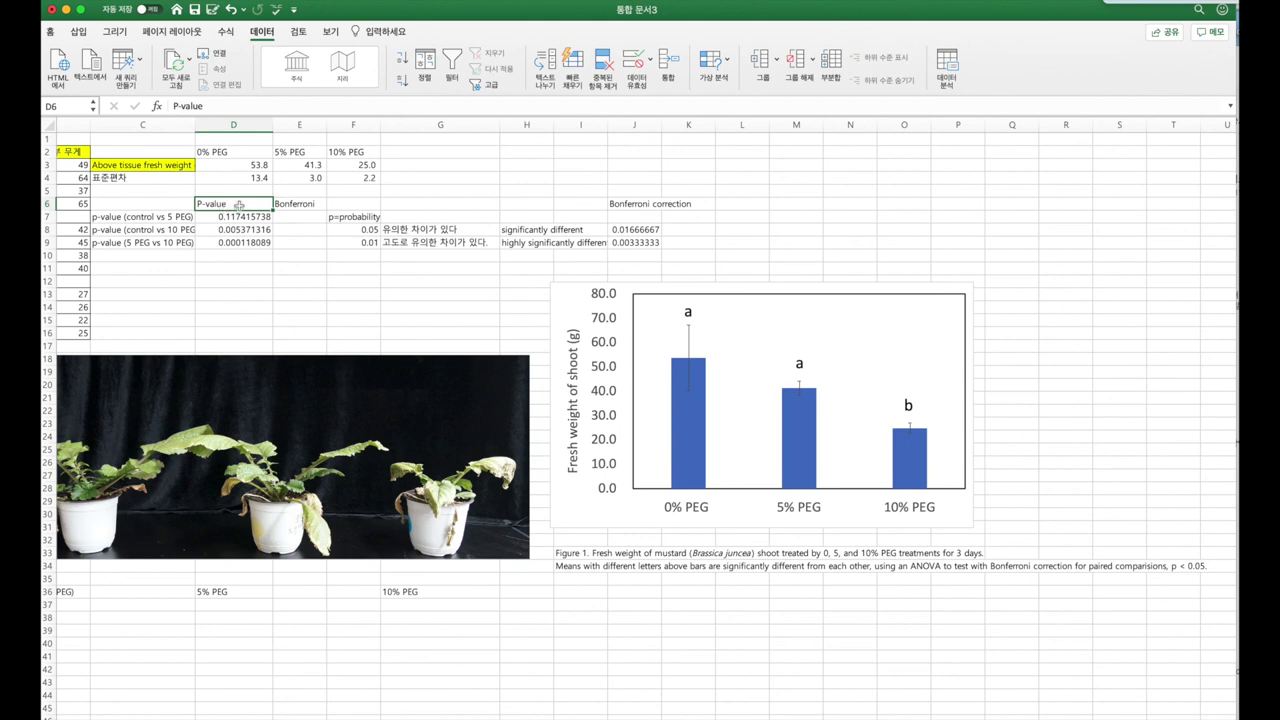
{"action": "left_click", "coordinate": [540, 230]}
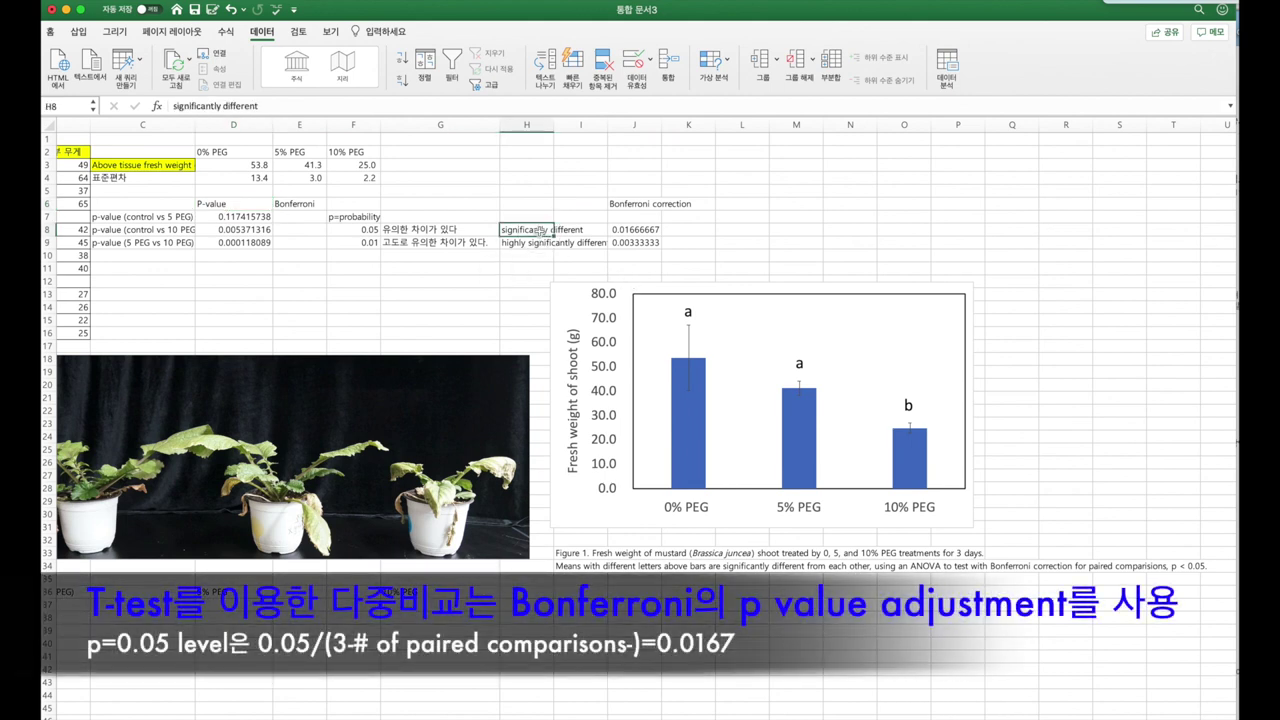
{"action": "left_click", "coordinate": [640, 229]}
{"action": "left_click", "coordinate": [643, 203]}
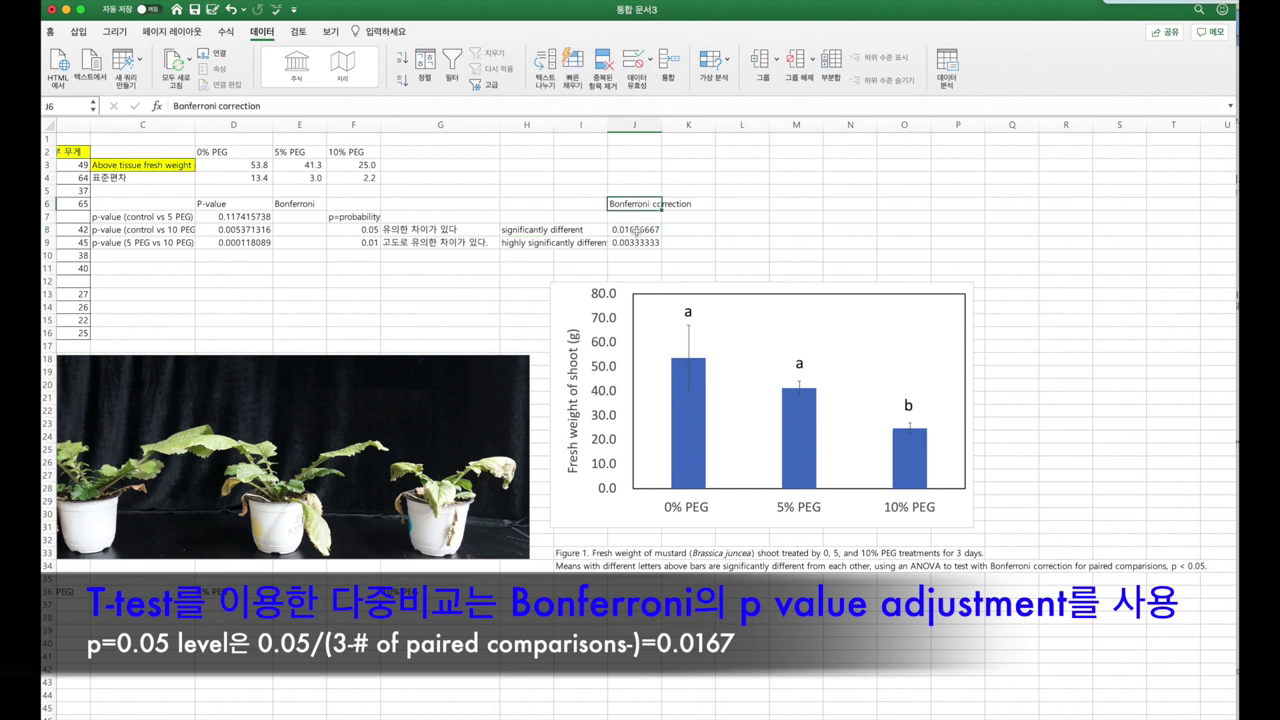
Examine the formula for the Bonferroni-corrected 0.05 threshold in J8 and compare it with the control vs 10 PEG p-value
{"action": "left_click", "coordinate": [636, 229]}
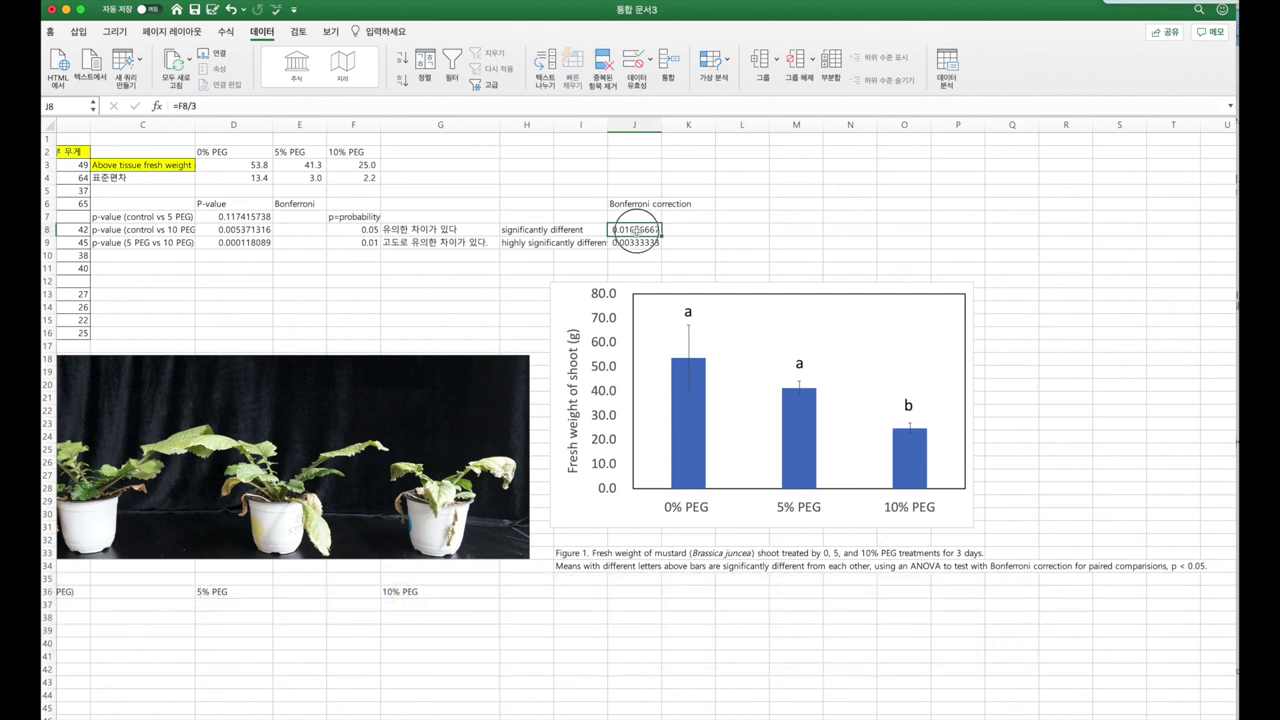
{"action": "type", "text": "=F8/3"}
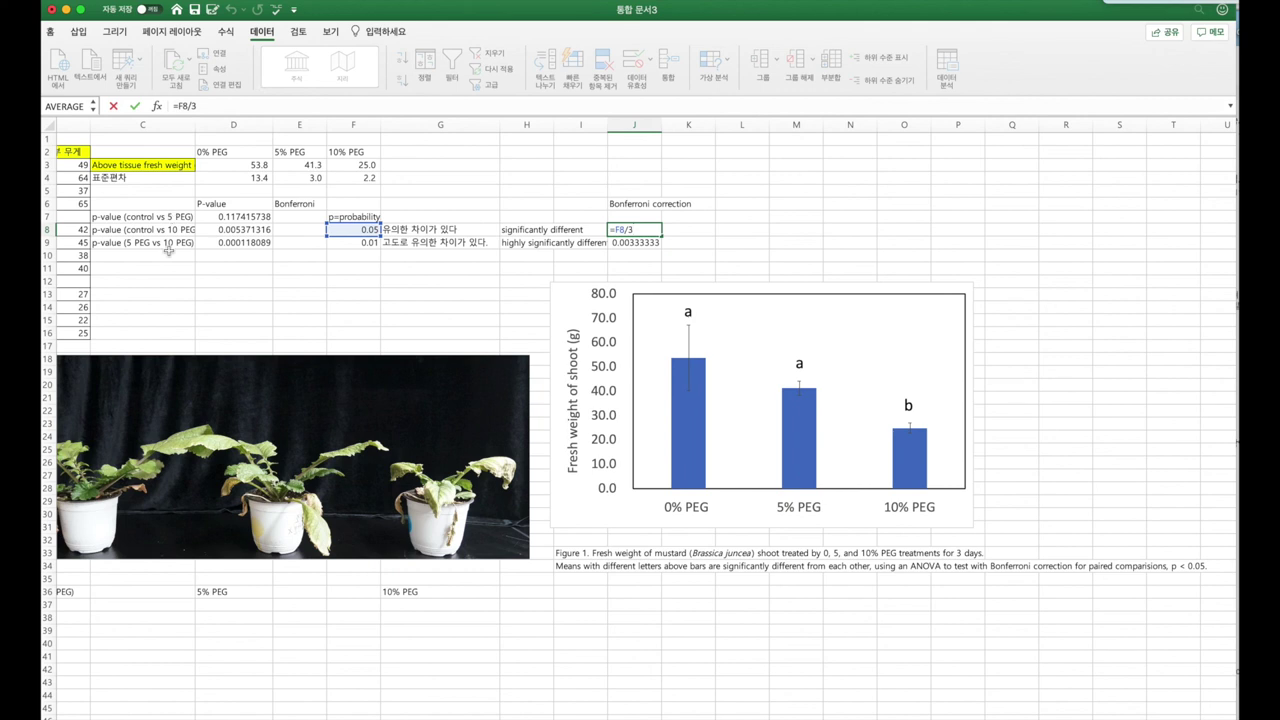
{"action": "key", "text": "Return"}
{"action": "double_click", "coordinate": [649, 228]}
{"action": "key", "text": "Escape"}
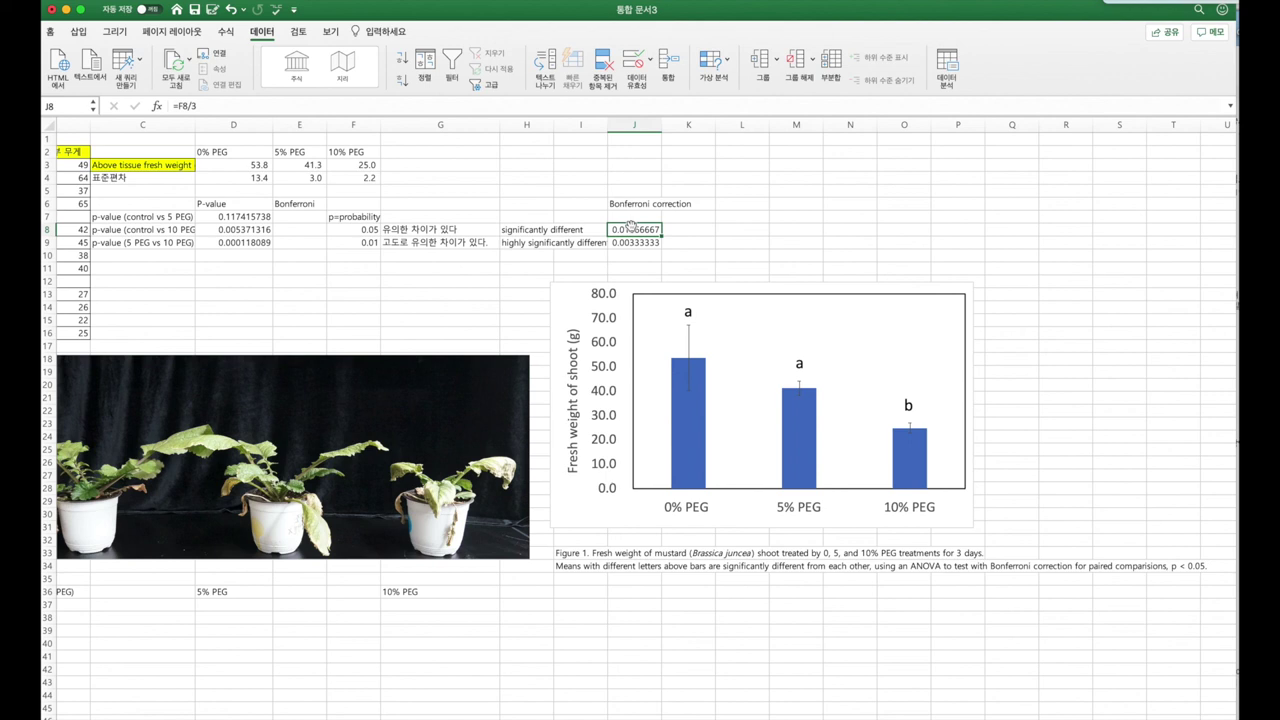
{"action": "left_click", "coordinate": [260, 230]}
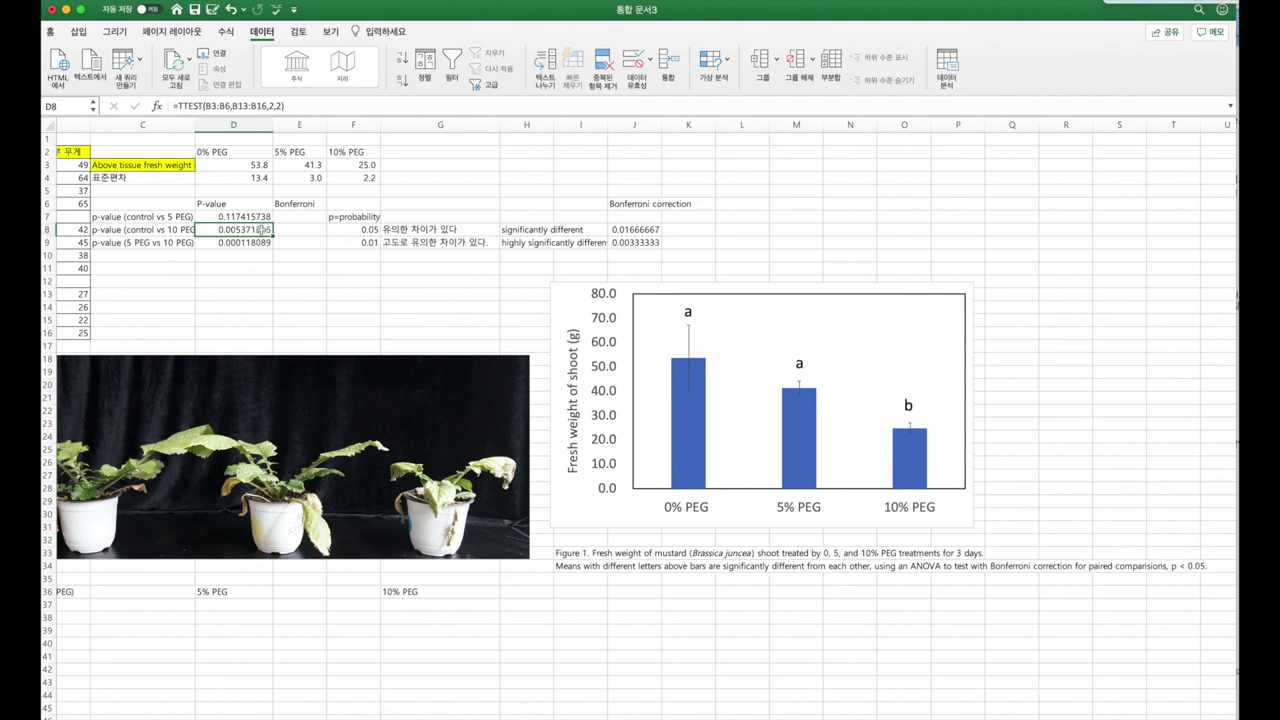
{"action": "left_click", "coordinate": [300, 229]}
{"action": "left_click", "coordinate": [242, 228]}
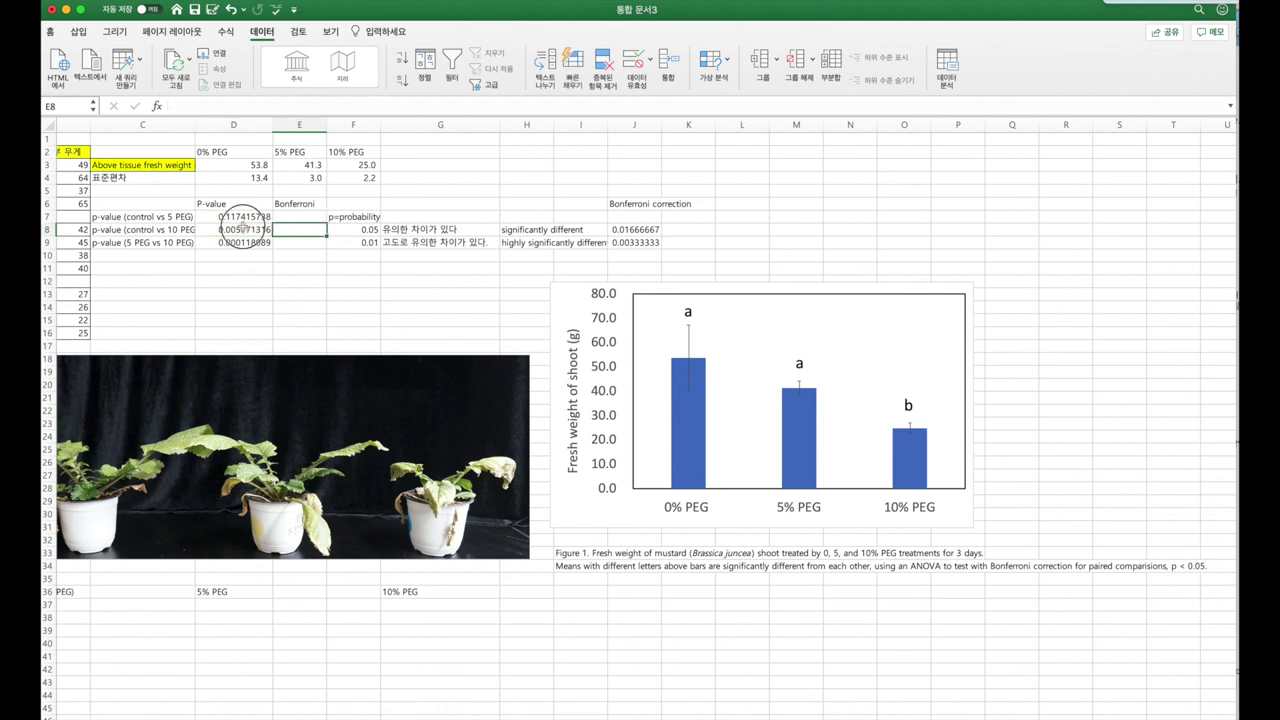
Check the p-values in D8 and D9 against the Bonferroni correction values in column J and the significance letters above the chart's bars
{"action": "left_click", "coordinate": [648, 230]}
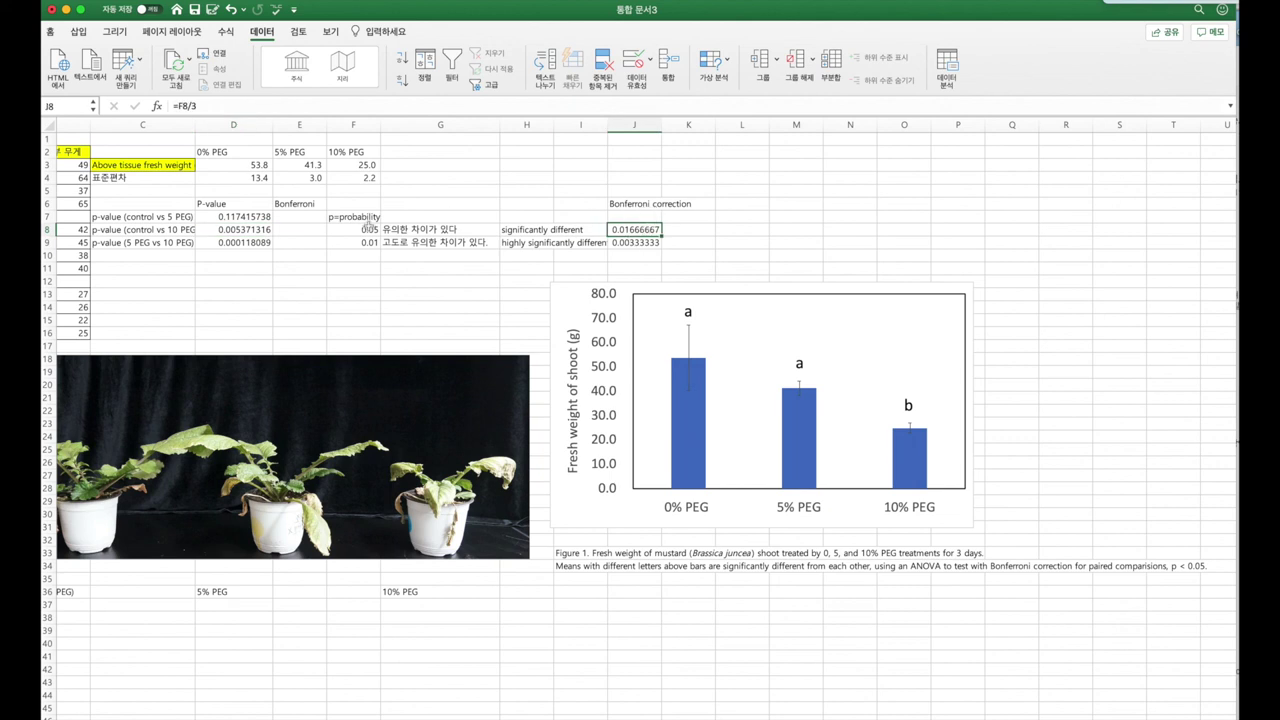
{"action": "left_click", "coordinate": [262, 229]}
{"action": "left_click", "coordinate": [248, 243]}
{"action": "double_click", "coordinate": [248, 243]}
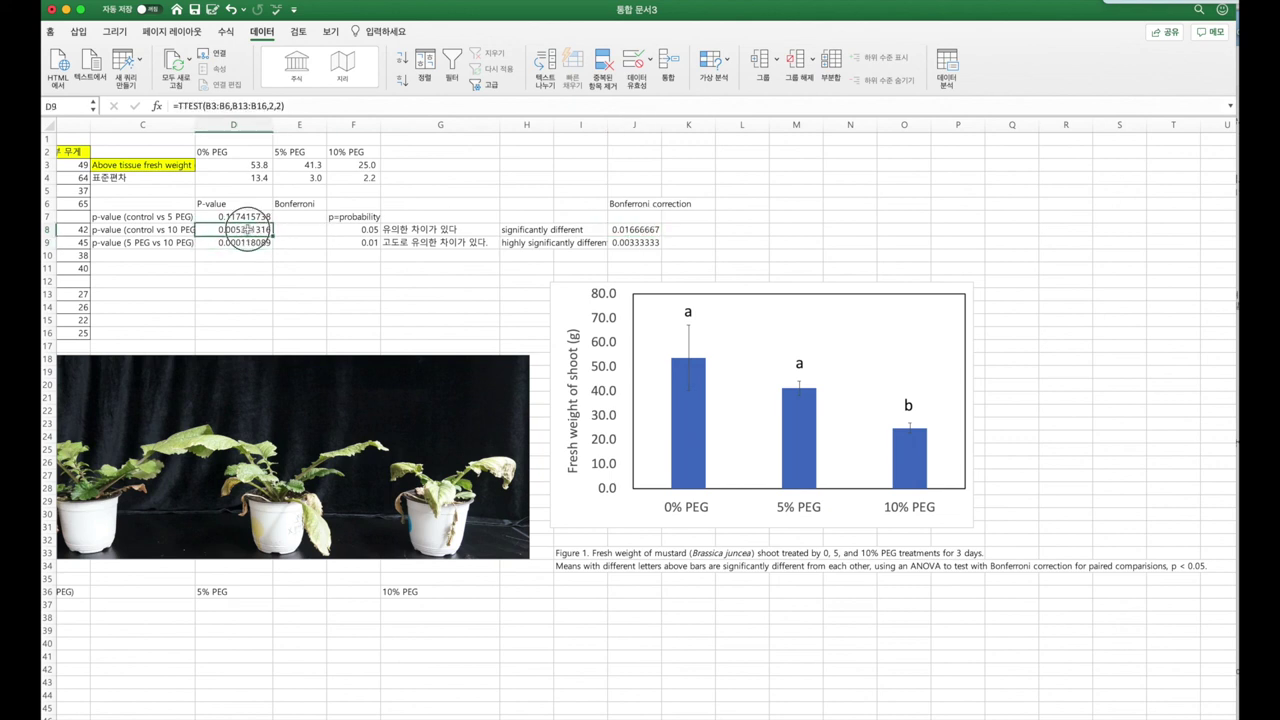
{"action": "key", "text": "Escape"}
{"action": "left_click", "coordinate": [247, 231]}
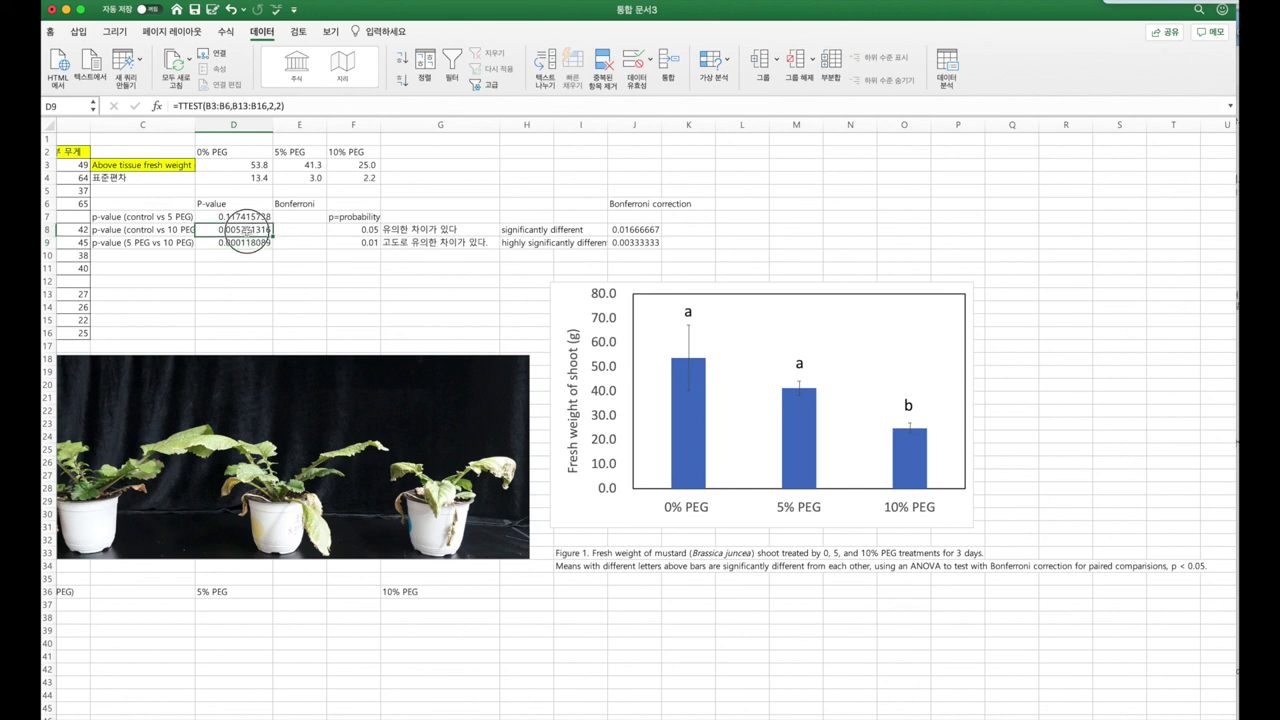
{"action": "left_click", "coordinate": [690, 312]}
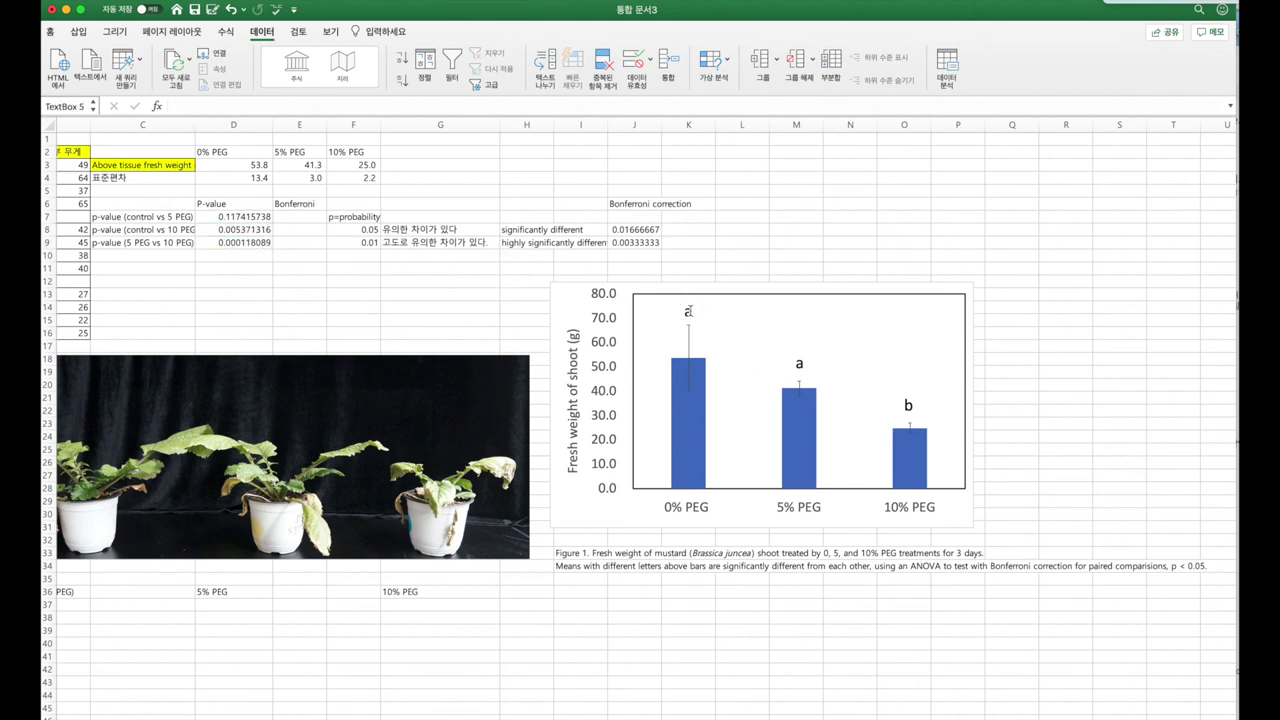
{"action": "left_click", "coordinate": [840, 372]}
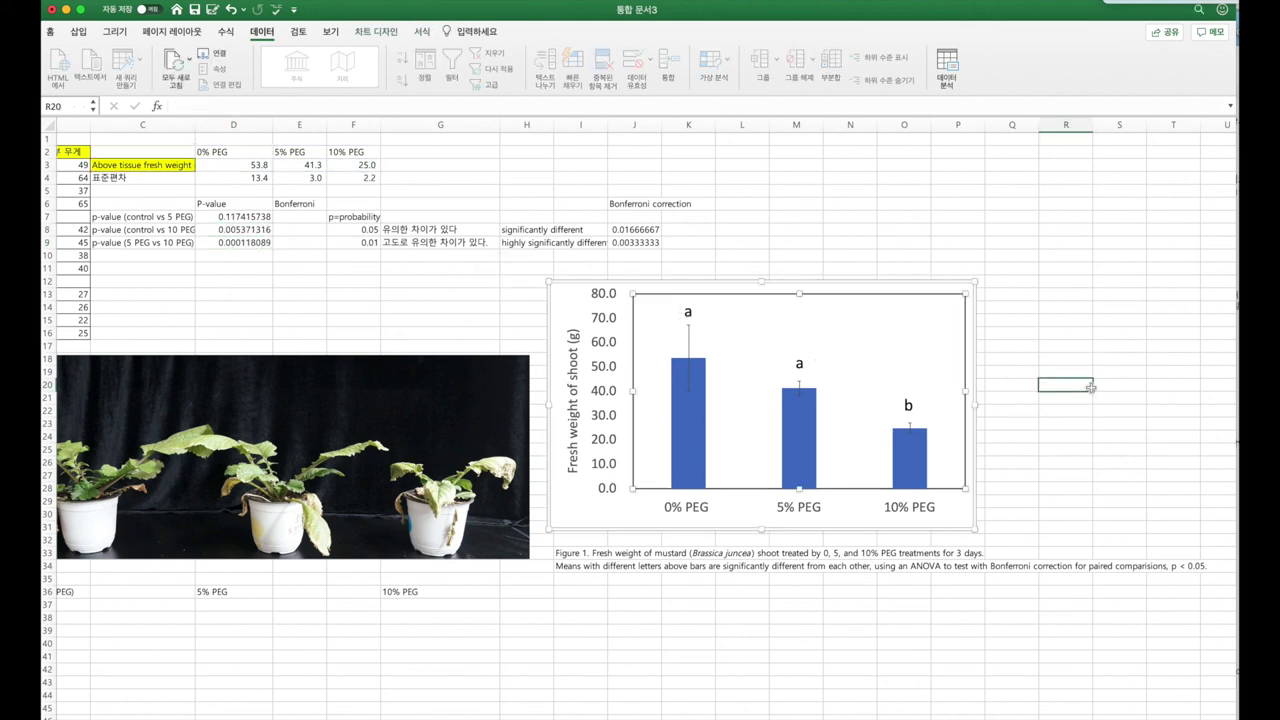
{"action": "left_click", "coordinate": [742, 242]}
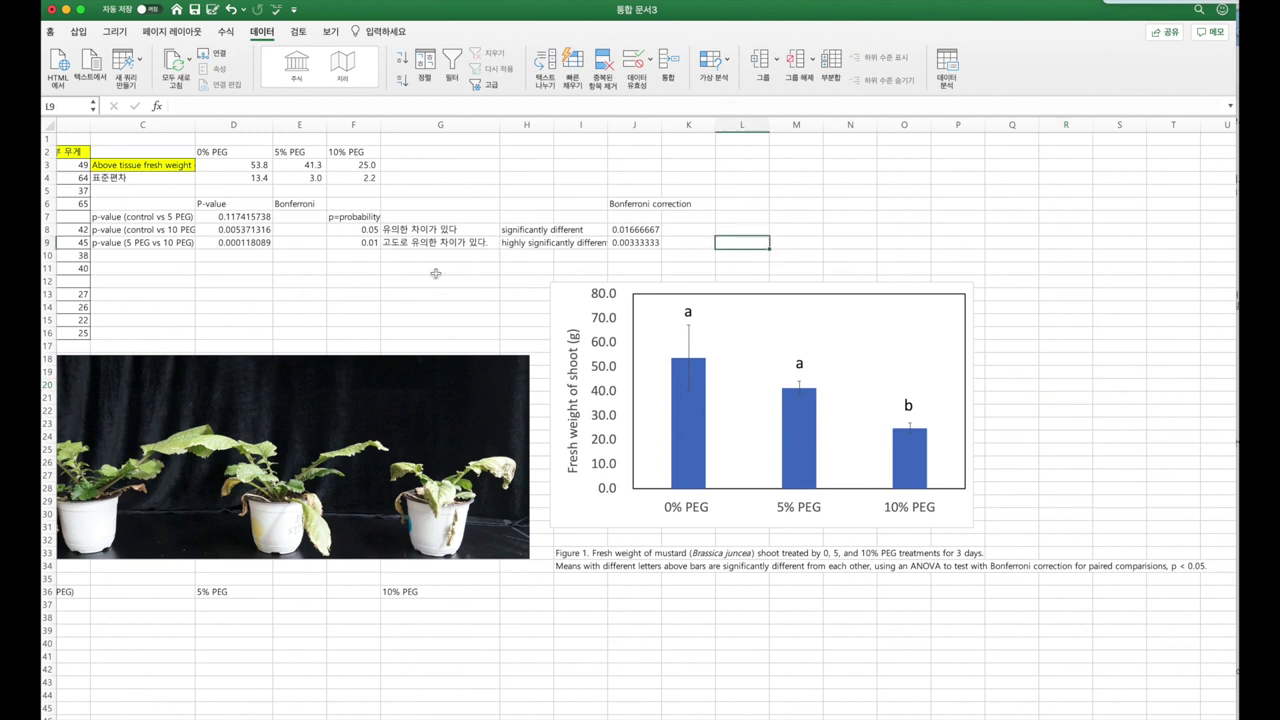
{"action": "left_click", "coordinate": [634, 206]}
{"action": "left_click", "coordinate": [613, 256]}
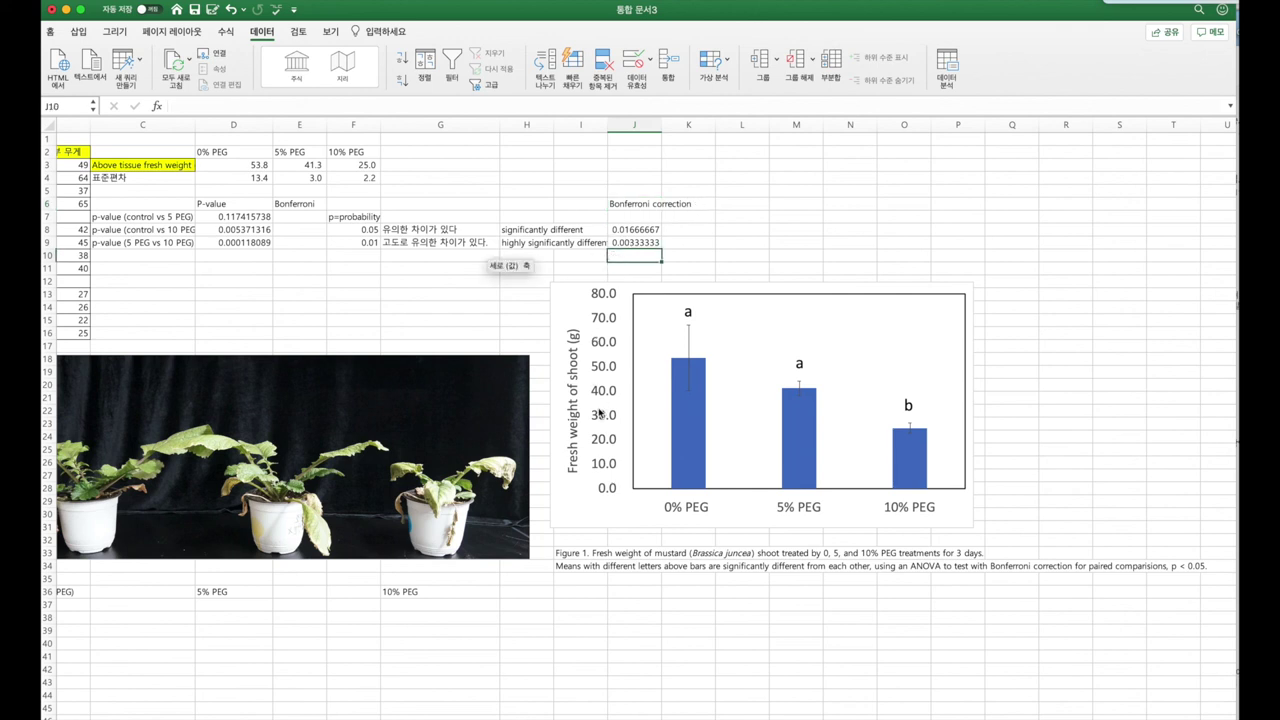